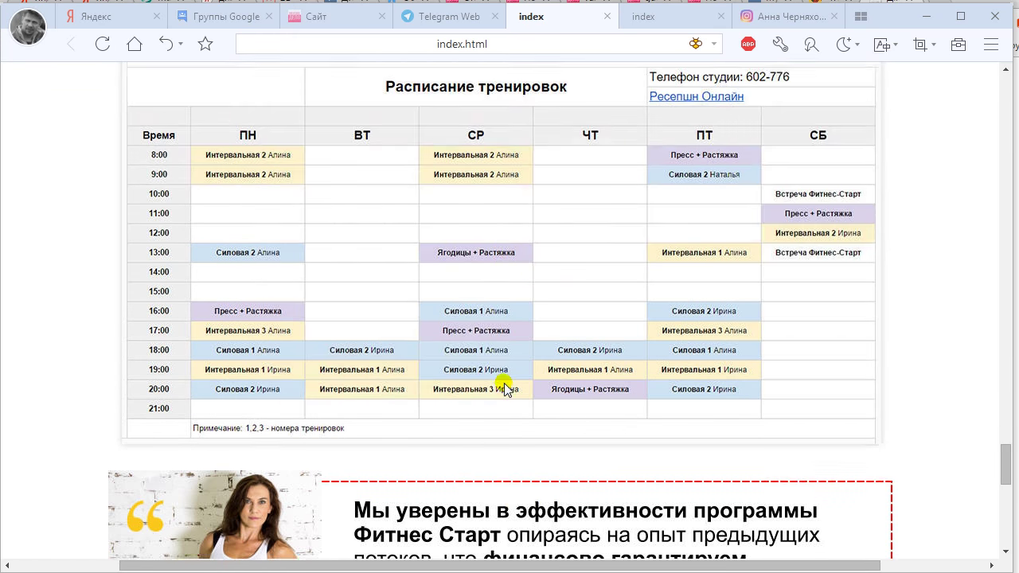
- Examine the Фитнес Старт landing page, including its training schedule, guarantee, reviews, footer, header, course benefits and results sections
{"action": "scroll", "coordinate": [584, 374], "scroll_direction": "down", "scroll_amount": 4}
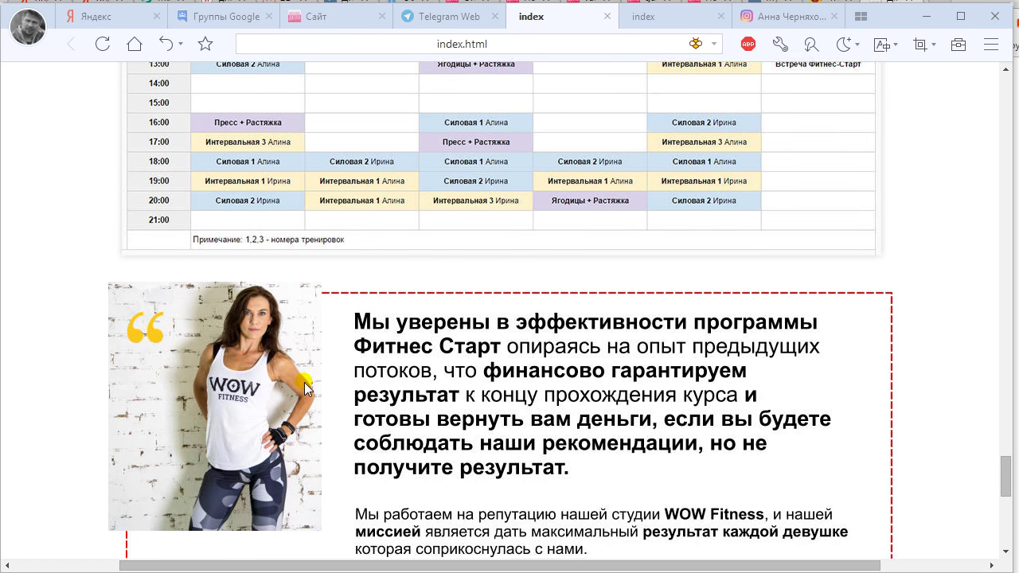
{"action": "scroll", "coordinate": [514, 368], "scroll_direction": "down", "scroll_amount": 2}
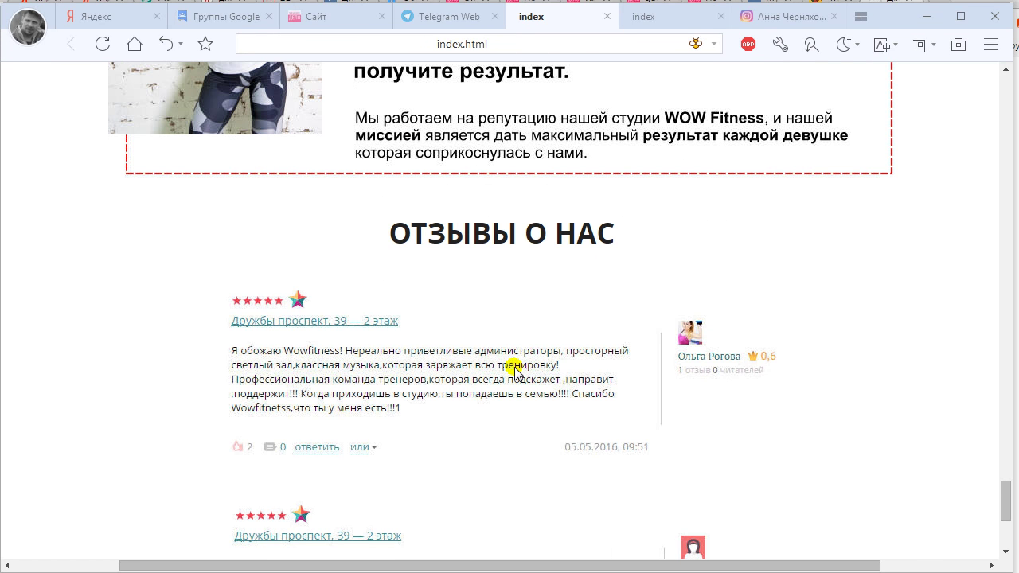
{"action": "scroll", "coordinate": [514, 369], "scroll_direction": "down", "scroll_amount": 3}
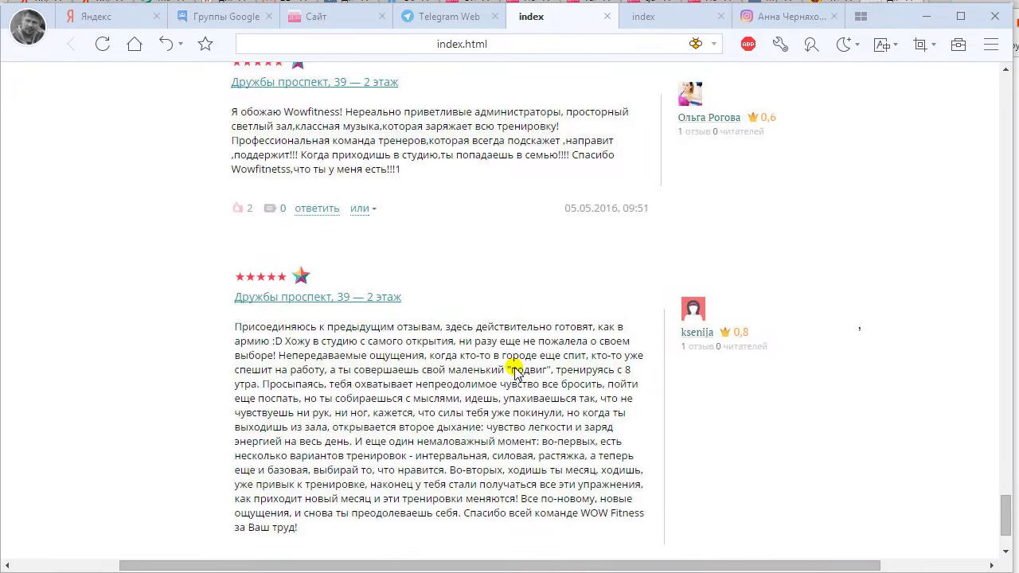
{"action": "scroll", "coordinate": [516, 374], "scroll_direction": "down", "scroll_amount": 2}
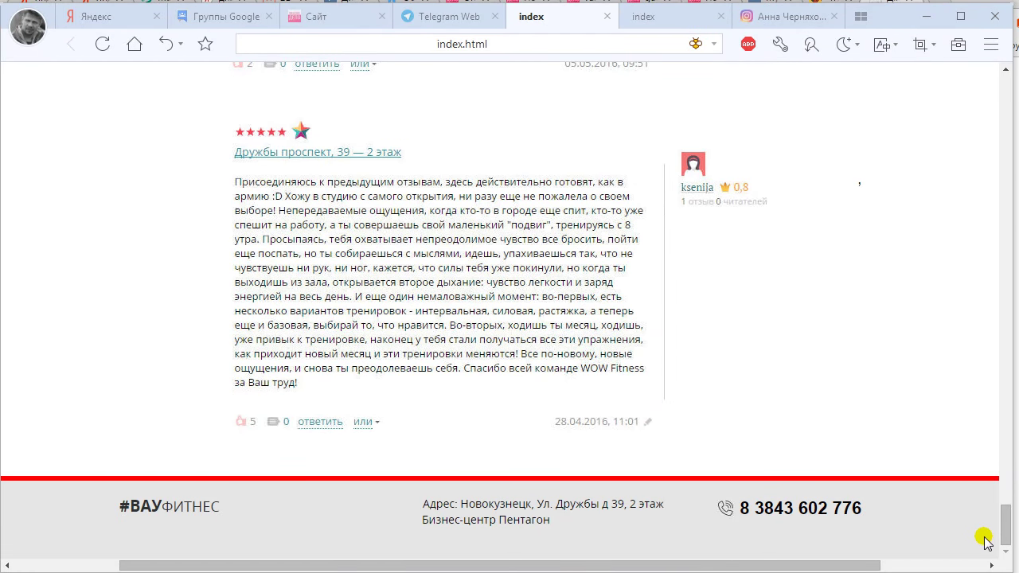
{"action": "left_click_drag", "start_coordinate": [1005, 526], "coordinate": [1005, 94]}
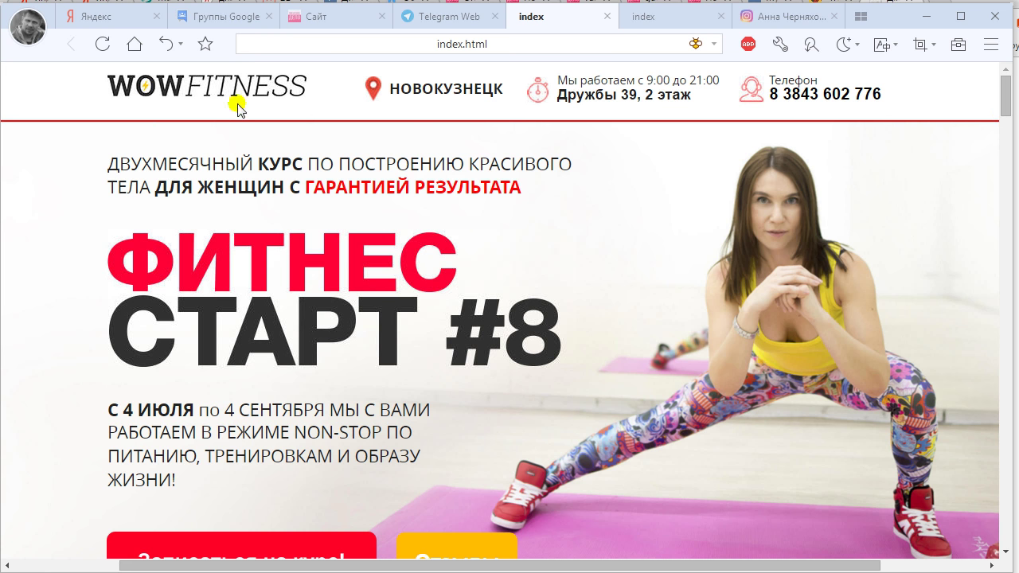
{"action": "scroll", "coordinate": [340, 161], "scroll_direction": "down", "scroll_amount": 2}
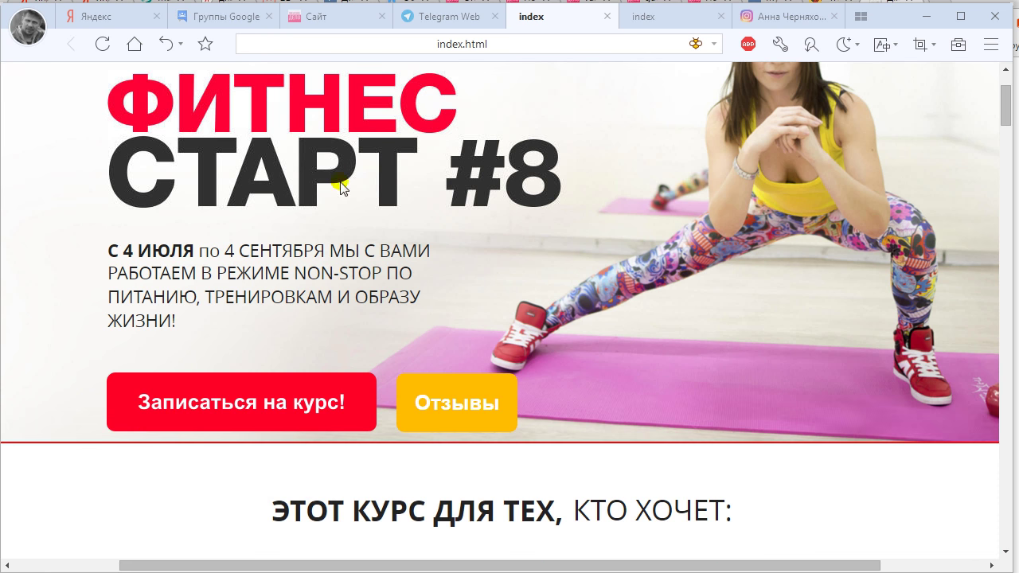
{"action": "scroll", "coordinate": [446, 282], "scroll_direction": "down", "scroll_amount": 1}
{"action": "scroll", "coordinate": [537, 277], "scroll_direction": "up", "scroll_amount": 1}
{"action": "scroll", "coordinate": [441, 365], "scroll_direction": "up", "scroll_amount": 2}
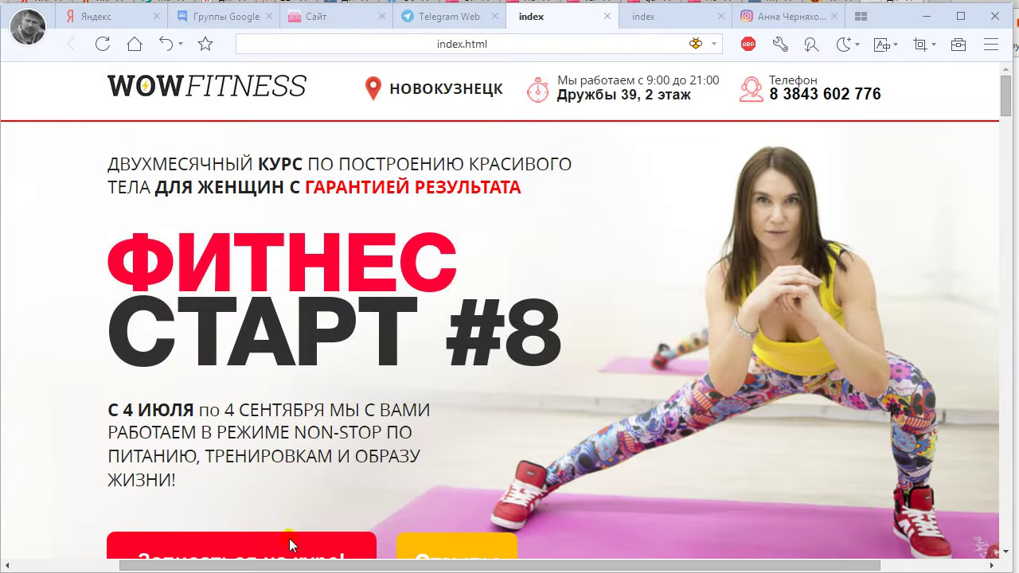
{"action": "scroll", "coordinate": [270, 493], "scroll_direction": "down", "scroll_amount": 1}
{"action": "scroll", "coordinate": [521, 446], "scroll_direction": "down", "scroll_amount": 5}
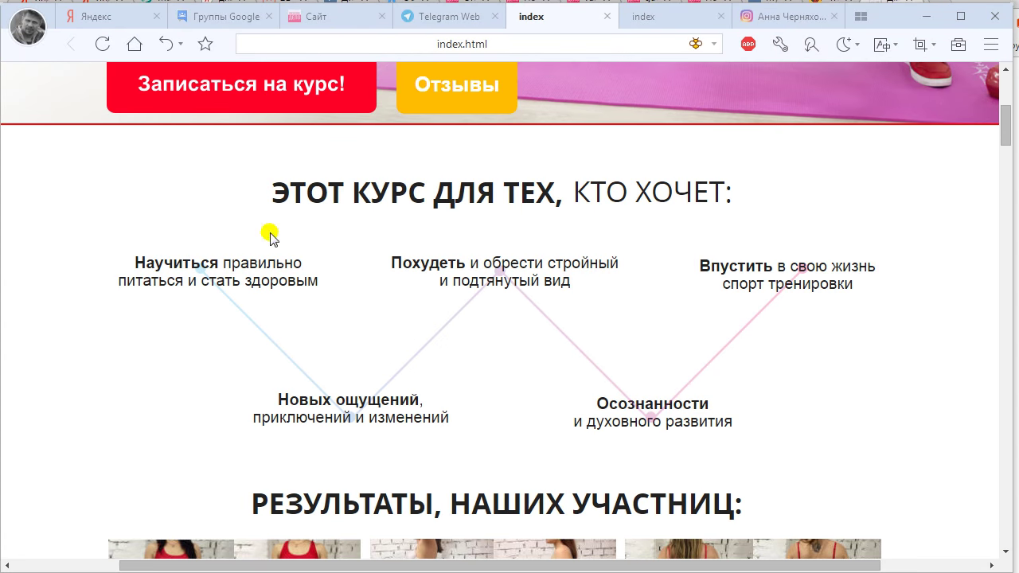
{"action": "scroll", "coordinate": [757, 268], "scroll_direction": "down", "scroll_amount": 5}
{"action": "scroll", "coordinate": [761, 271], "scroll_direction": "down", "scroll_amount": 6}
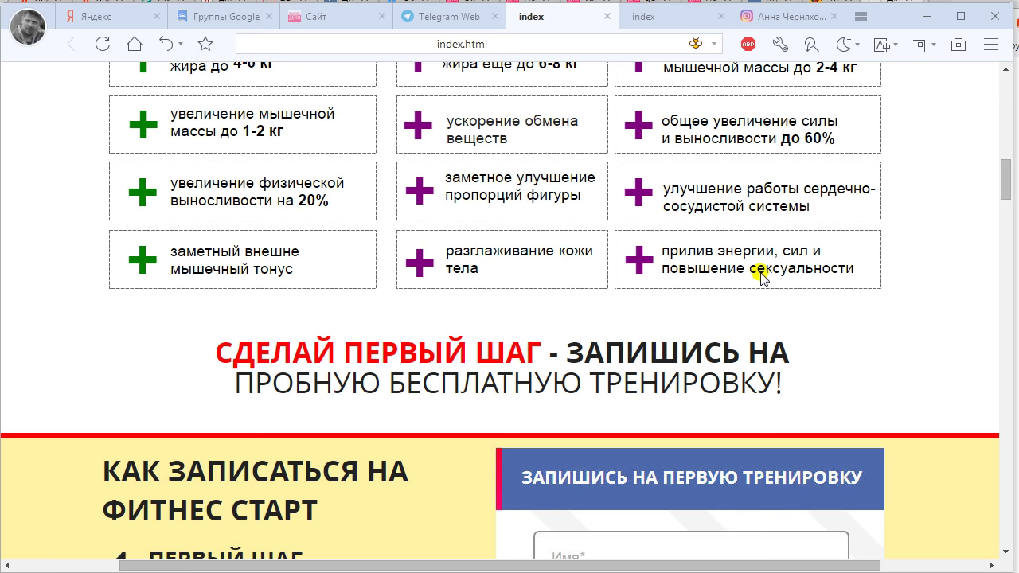
{"action": "scroll", "coordinate": [760, 273], "scroll_direction": "up", "scroll_amount": 15}
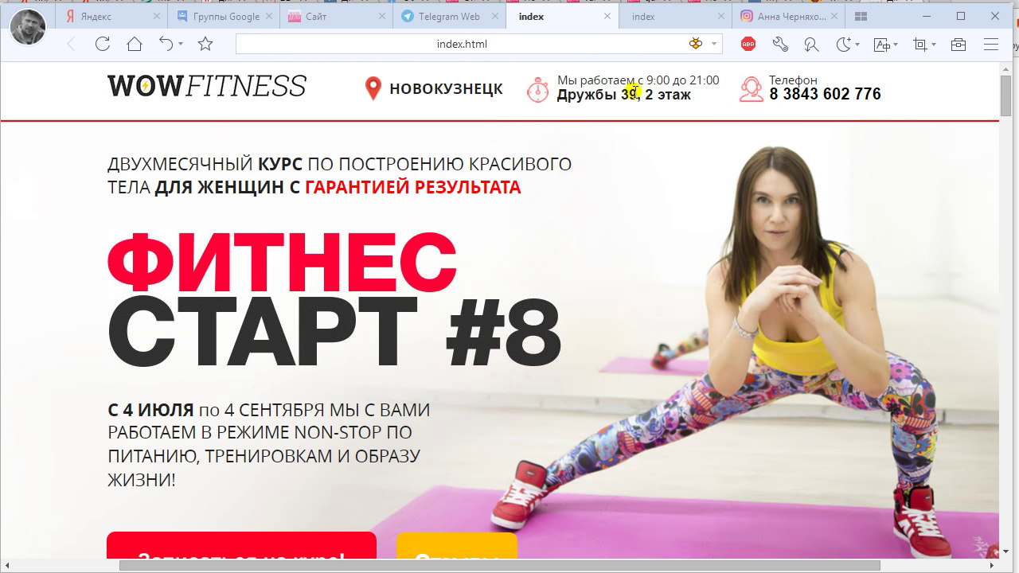
- Open the Onetwoslim page in the browser and examine its header and the Day and Night ingredient sections
{"action": "left_click", "coordinate": [666, 22]}
{"action": "scroll", "coordinate": [980, 331], "scroll_direction": "up", "scroll_amount": 15}
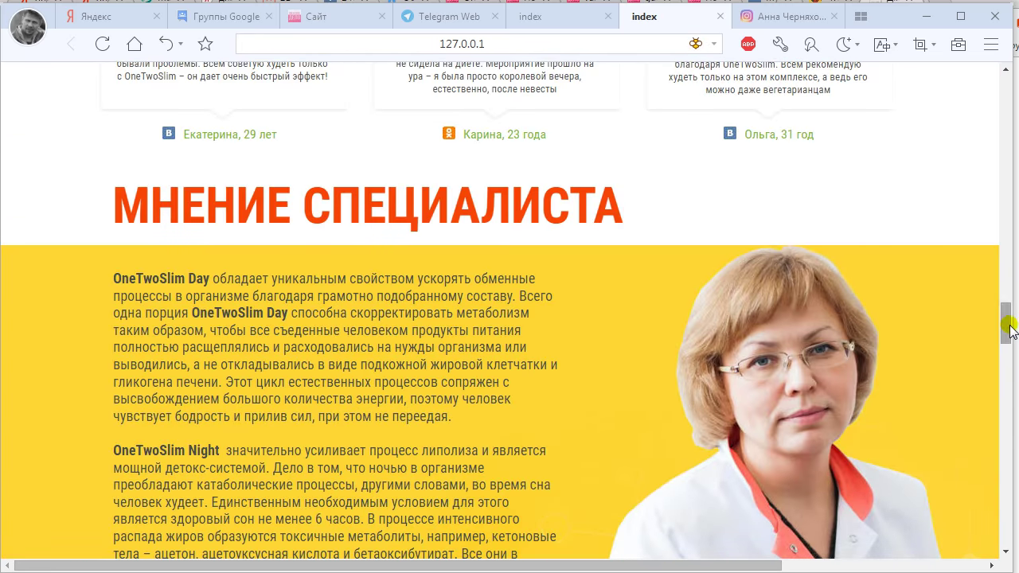
{"action": "left_click_drag", "start_coordinate": [1010, 331], "coordinate": [1010, 98]}
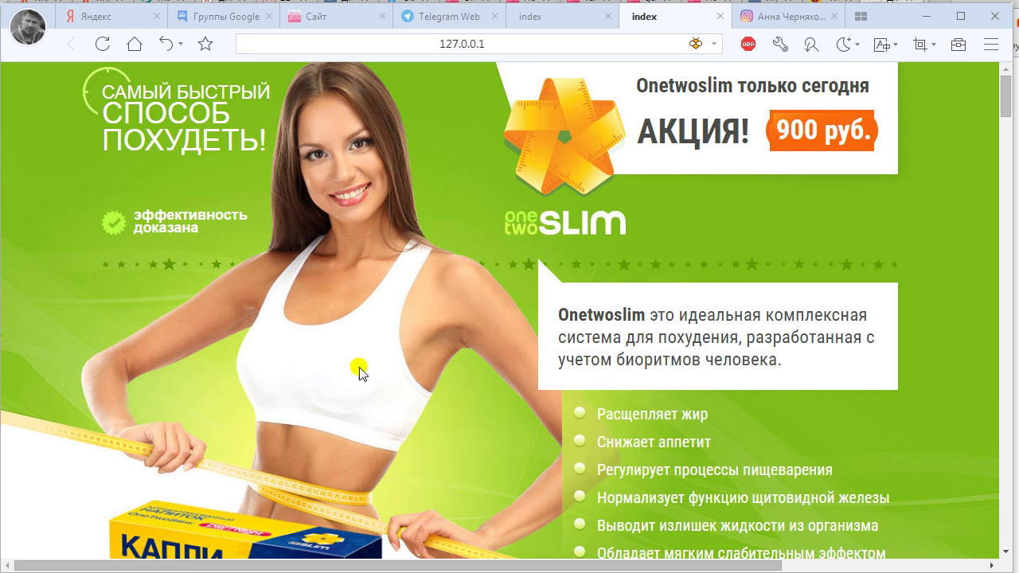
{"action": "scroll", "coordinate": [568, 288], "scroll_direction": "down", "scroll_amount": 10}
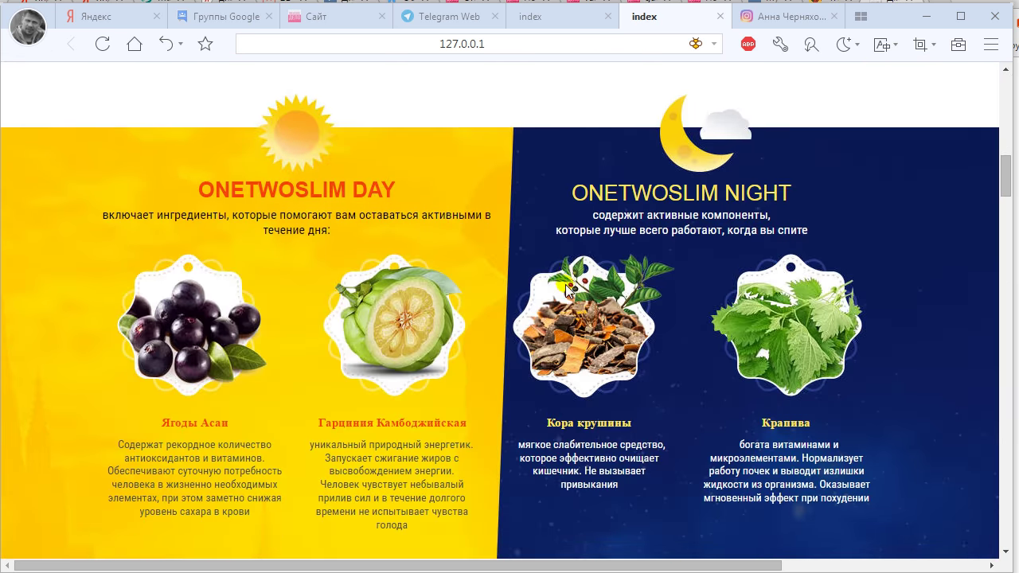
{"action": "scroll", "coordinate": [568, 289], "scroll_direction": "up", "scroll_amount": 10}
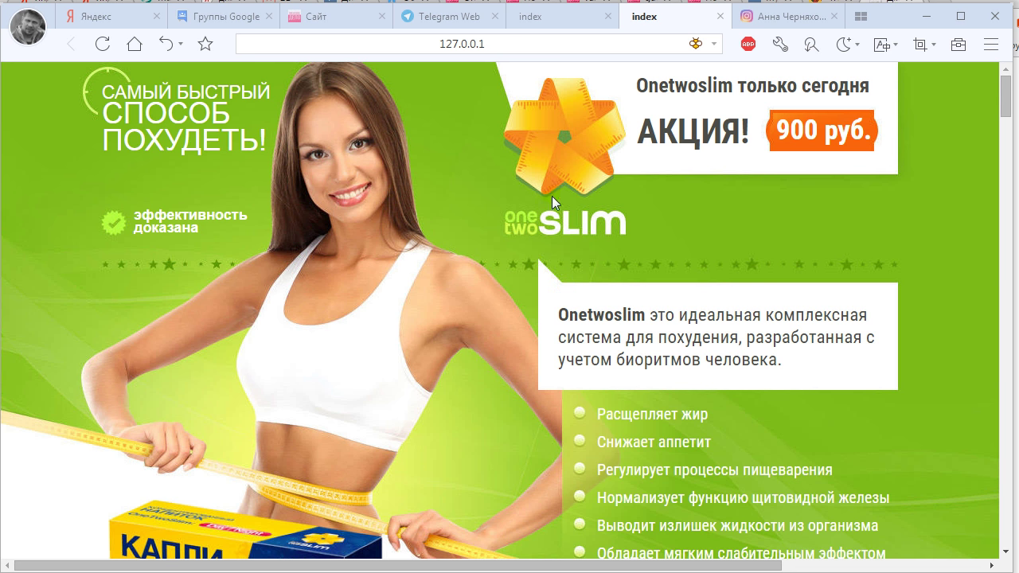
- Leave the browser for Xara Designer Pro, close the website preview and bring the Onetwoslim.xar document to the front
{"action": "key", "text": "alt+F4"}
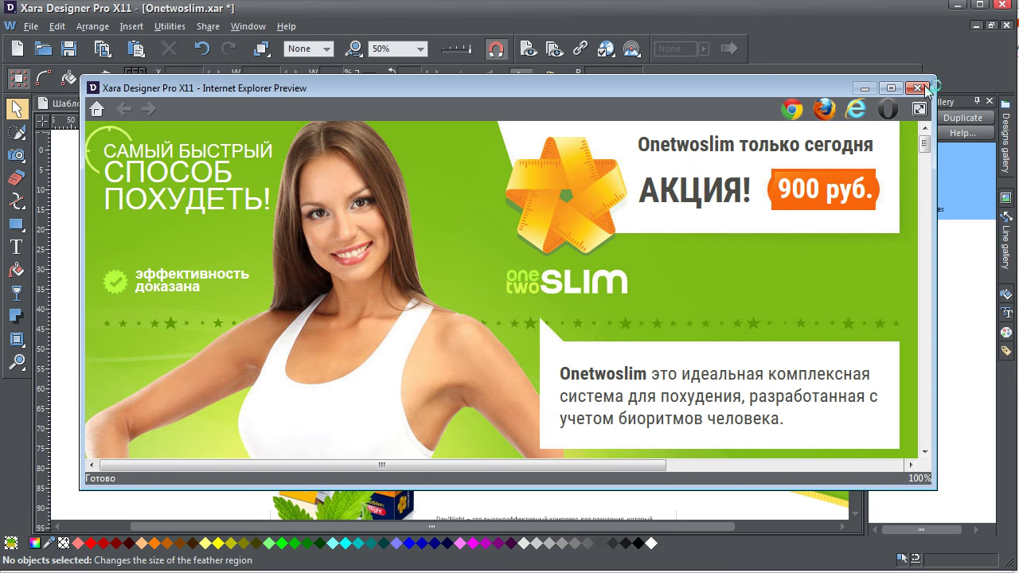
{"action": "left_click", "coordinate": [918, 87]}
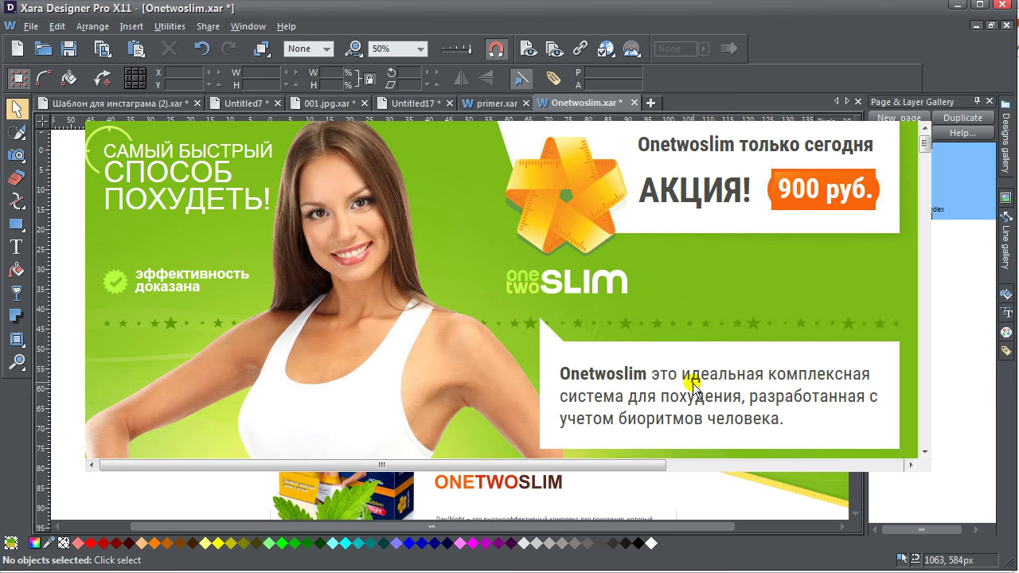
{"action": "scroll", "coordinate": [716, 319], "scroll_direction": "down", "scroll_amount": 5}
{"action": "scroll", "coordinate": [661, 374], "scroll_direction": "up", "scroll_amount": 10}
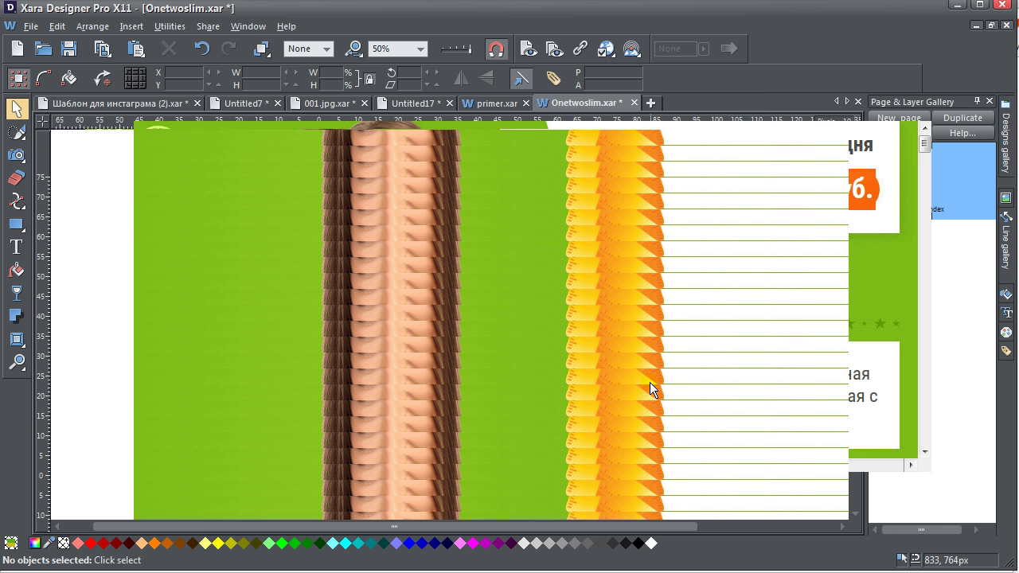
{"action": "left_click", "coordinate": [470, 102]}
{"action": "left_click", "coordinate": [558, 102]}
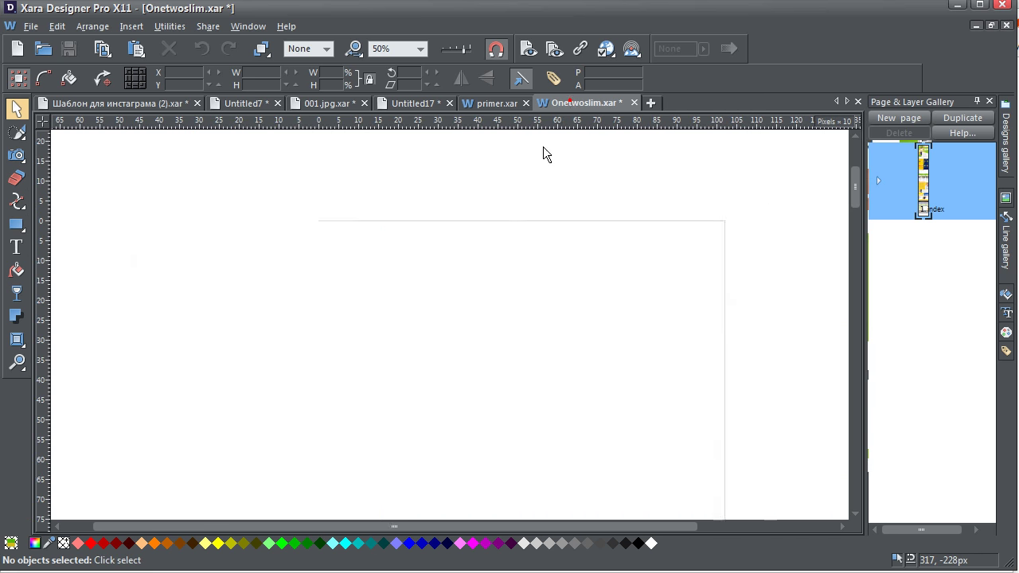
- Examine the Onetwoslim page layout from the green header through the ingredient, review and specialist sections to the black order block
{"action": "scroll", "coordinate": [547, 262], "scroll_direction": "down", "scroll_amount": 5}
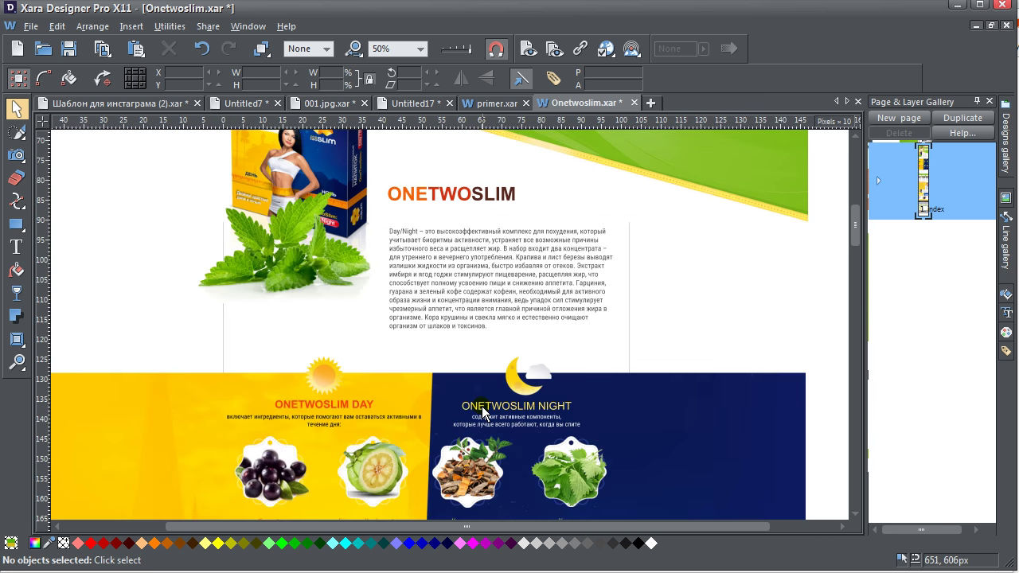
{"action": "scroll", "coordinate": [483, 411], "scroll_direction": "down", "scroll_amount": 3}
{"action": "scroll", "coordinate": [483, 411], "scroll_direction": "up", "scroll_amount": 8}
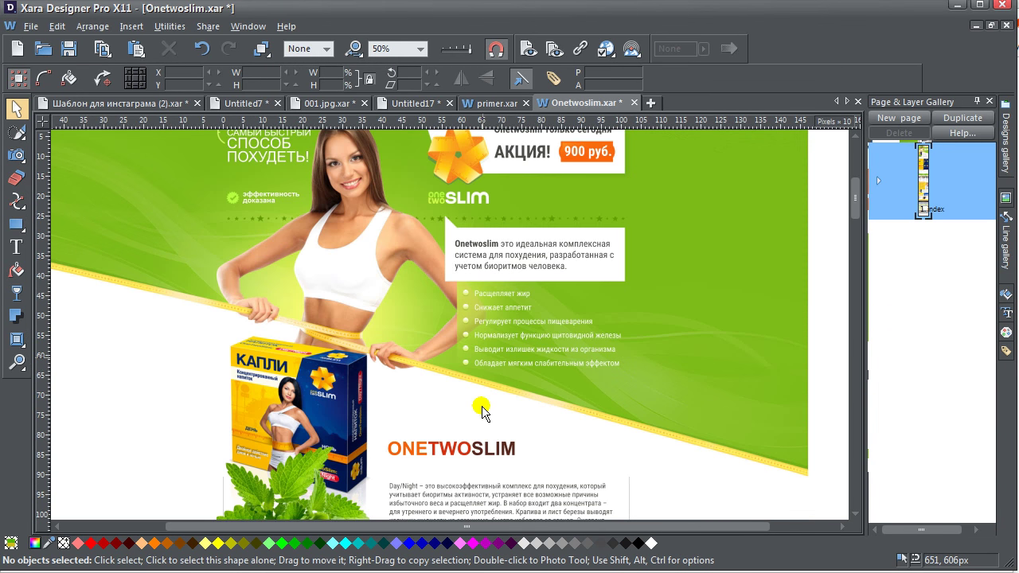
{"action": "scroll", "coordinate": [490, 382], "scroll_direction": "up", "scroll_amount": 2}
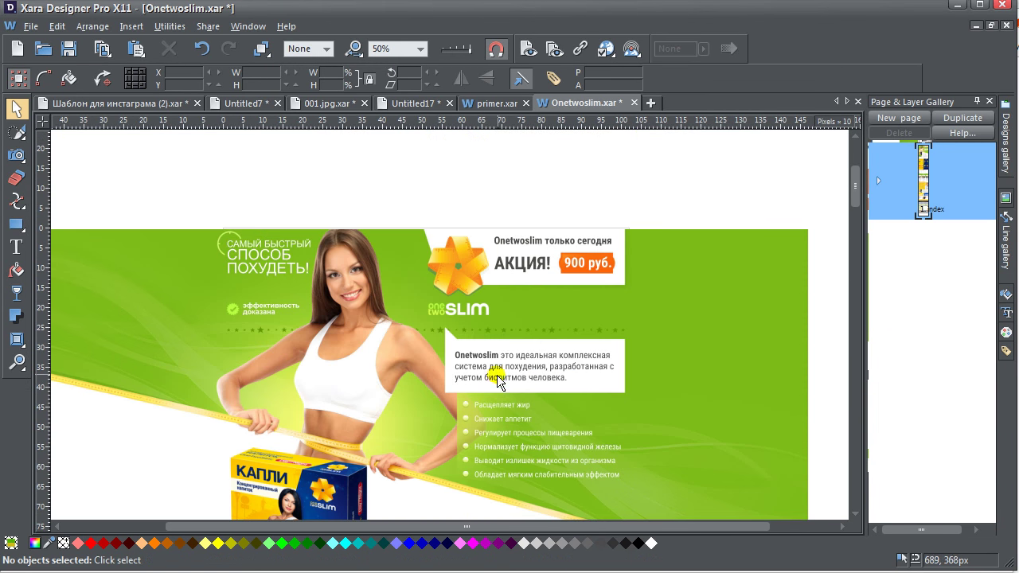
{"action": "scroll", "coordinate": [528, 334], "scroll_direction": "down", "scroll_amount": 3}
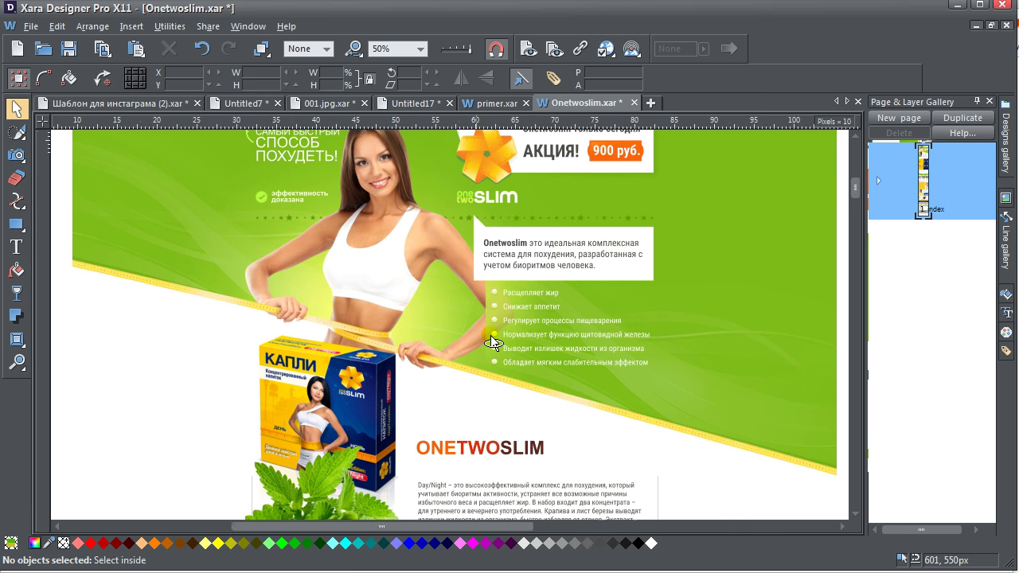
{"action": "scroll", "coordinate": [491, 335], "scroll_direction": "up", "scroll_amount": 2}
{"action": "scroll", "coordinate": [404, 245], "scroll_direction": "down", "scroll_amount": 4}
{"action": "scroll", "coordinate": [477, 295], "scroll_direction": "up", "scroll_amount": 1}
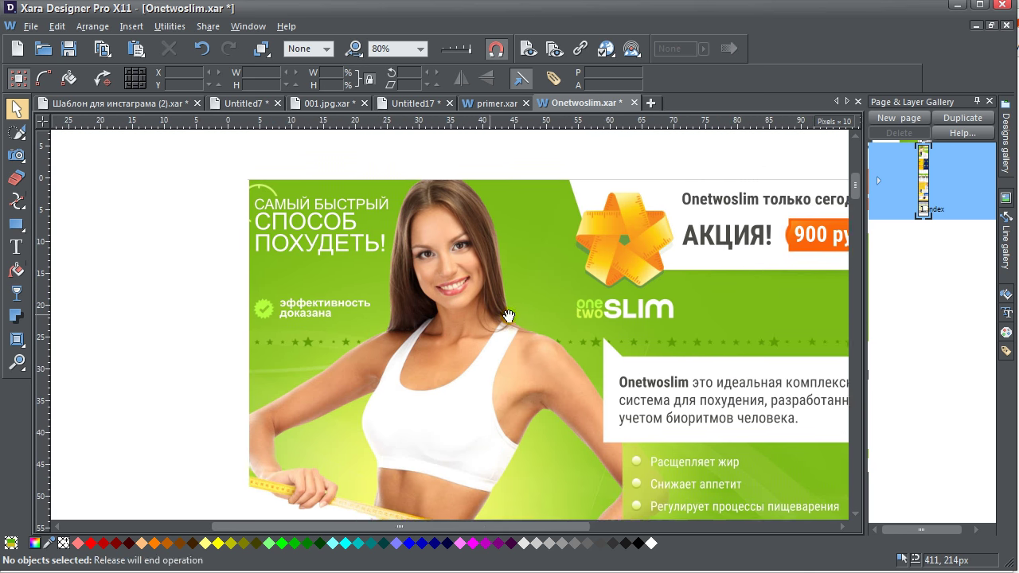
{"action": "scroll", "coordinate": [557, 335], "scroll_direction": "down", "scroll_amount": 5}
{"action": "scroll", "coordinate": [553, 341], "scroll_direction": "down", "scroll_amount": 3}
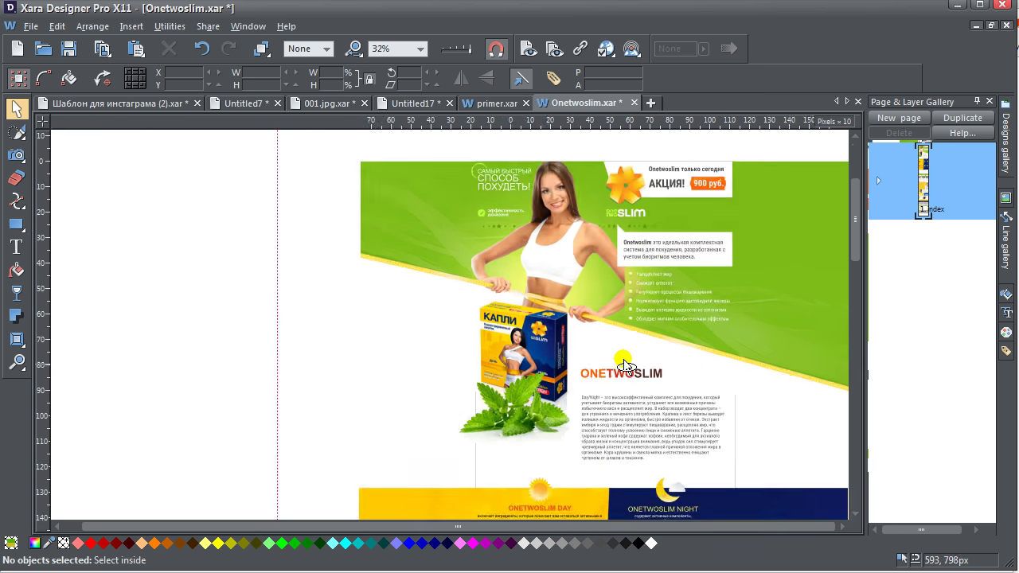
{"action": "scroll", "coordinate": [658, 400], "scroll_direction": "down", "scroll_amount": 4}
{"action": "scroll", "coordinate": [514, 343], "scroll_direction": "down", "scroll_amount": 2}
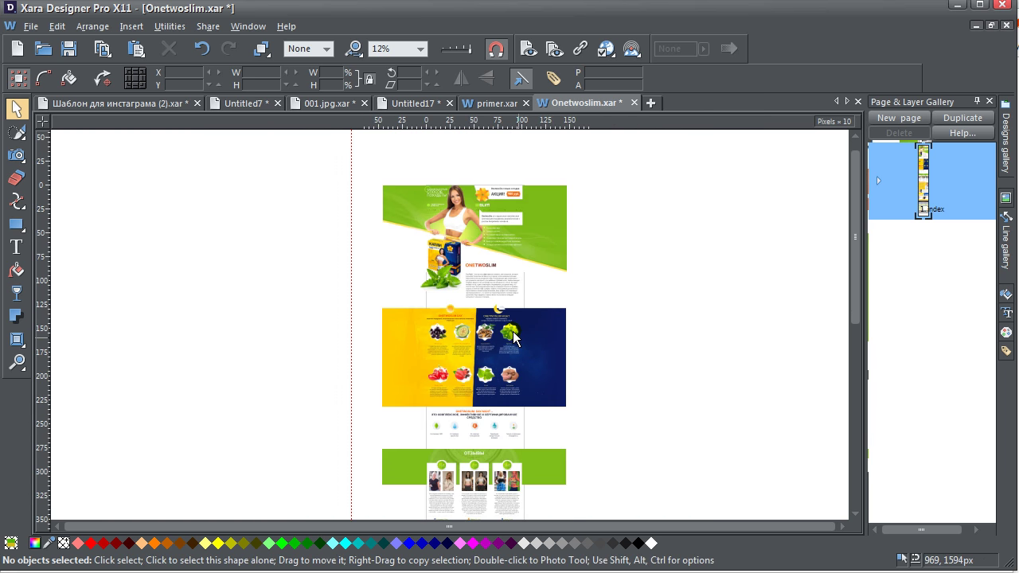
{"action": "left_click_drag", "start_coordinate": [516, 394], "coordinate": [409, 318]}
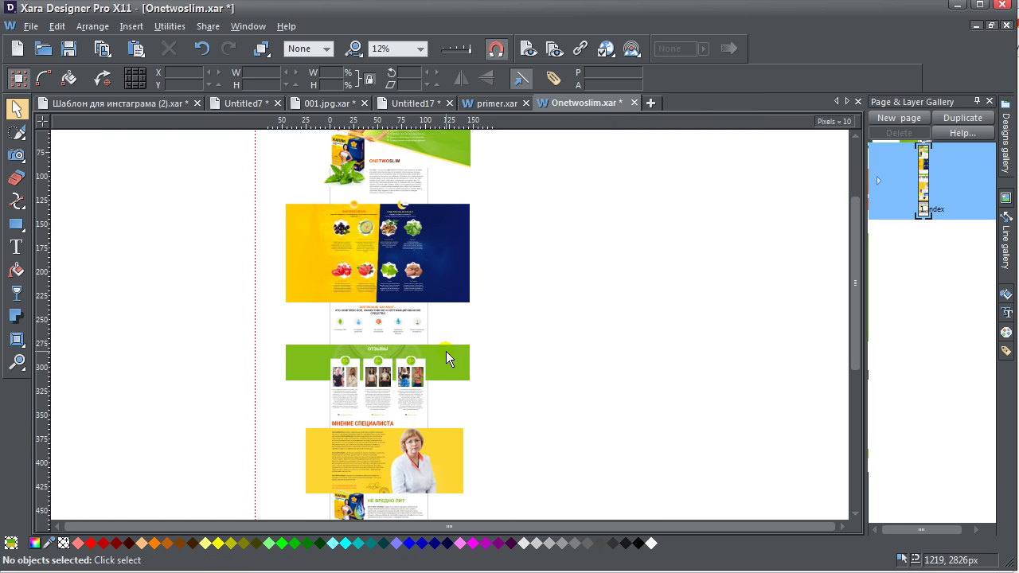
{"action": "scroll", "coordinate": [446, 351], "scroll_direction": "down", "scroll_amount": 5}
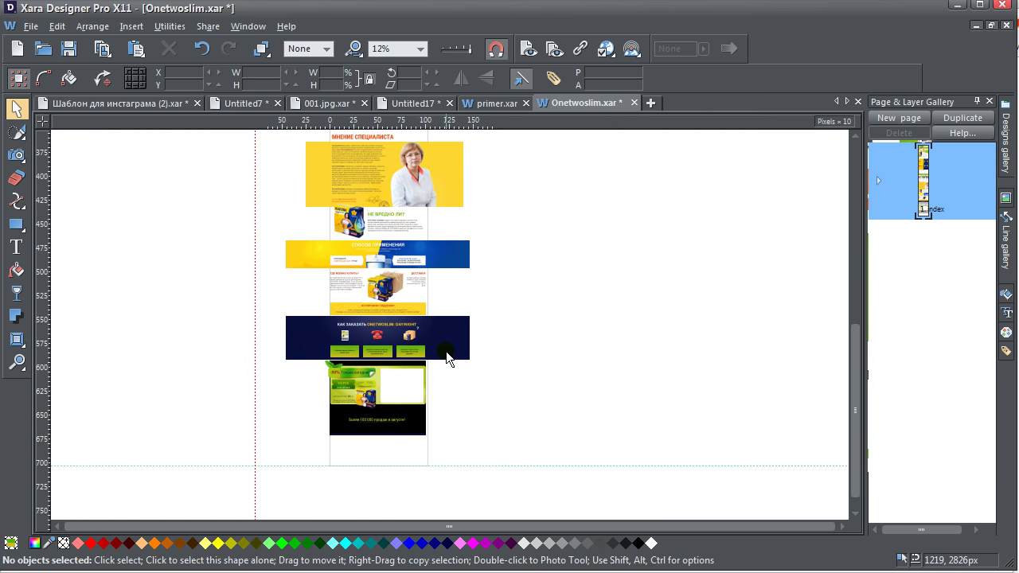
- Place the two small green certification and payment lines together below the yellow sales headline in the black block, keeping both selected
{"action": "scroll", "coordinate": [380, 434], "scroll_direction": "up", "scroll_amount": 5}
{"action": "left_click_drag", "start_coordinate": [378, 437], "coordinate": [490, 380]}
{"action": "left_click_drag", "start_coordinate": [485, 220], "coordinate": [482, 269]}
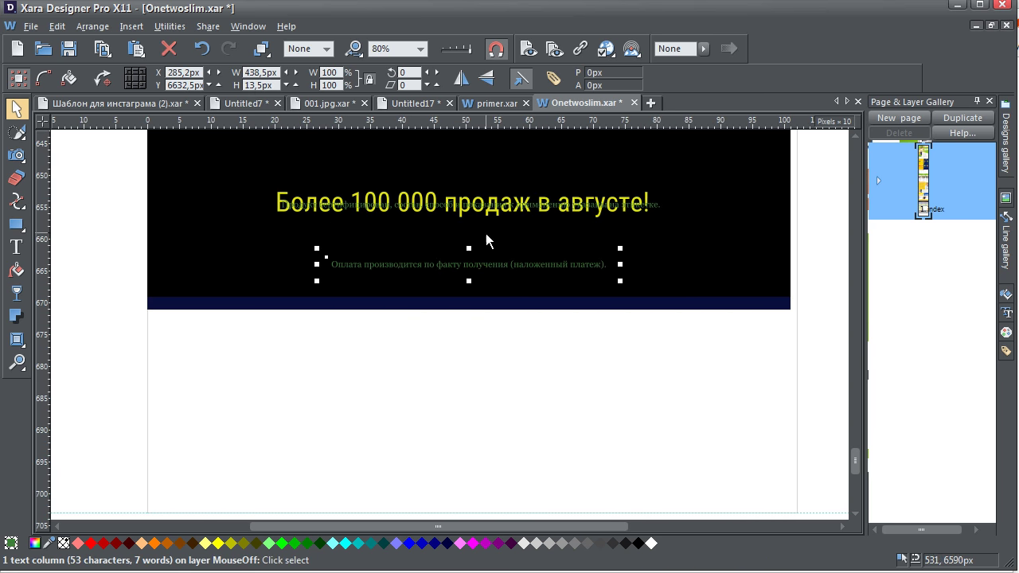
{"action": "scroll", "coordinate": [472, 211], "scroll_direction": "up", "scroll_amount": 4}
{"action": "left_click_drag", "start_coordinate": [398, 182], "coordinate": [404, 312]}
{"action": "scroll", "coordinate": [416, 326], "scroll_direction": "down", "scroll_amount": 4}
{"action": "left_click", "coordinate": [415, 328], "text": "shift"}
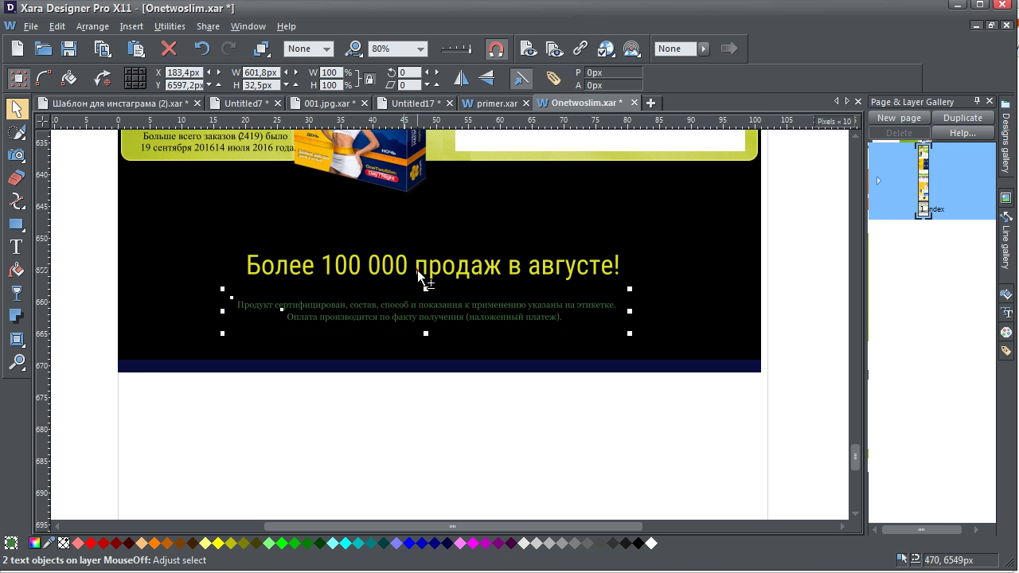
- Add the yellow sales headline to the selected small-print lines and move all three texts up about 62 px
{"action": "left_click", "coordinate": [419, 273], "text": "shift"}
{"action": "left_click_drag", "start_coordinate": [418, 272], "coordinate": [422, 232]}
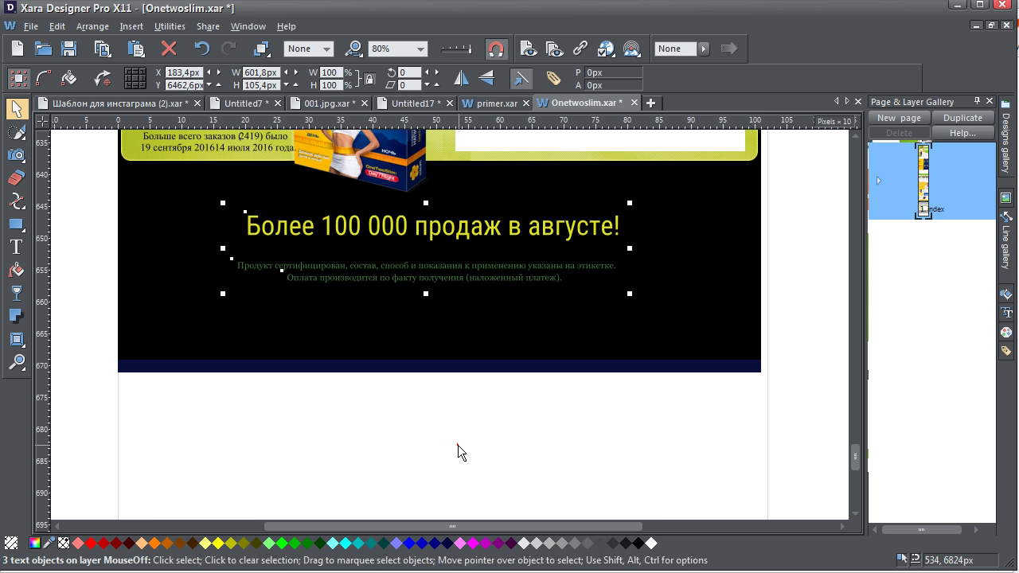
- Pull the dark blue rectangle out from behind the black order block and delete it
{"action": "left_click", "coordinate": [458, 446]}
{"action": "left_click", "coordinate": [459, 372]}
{"action": "left_click", "coordinate": [445, 380]}
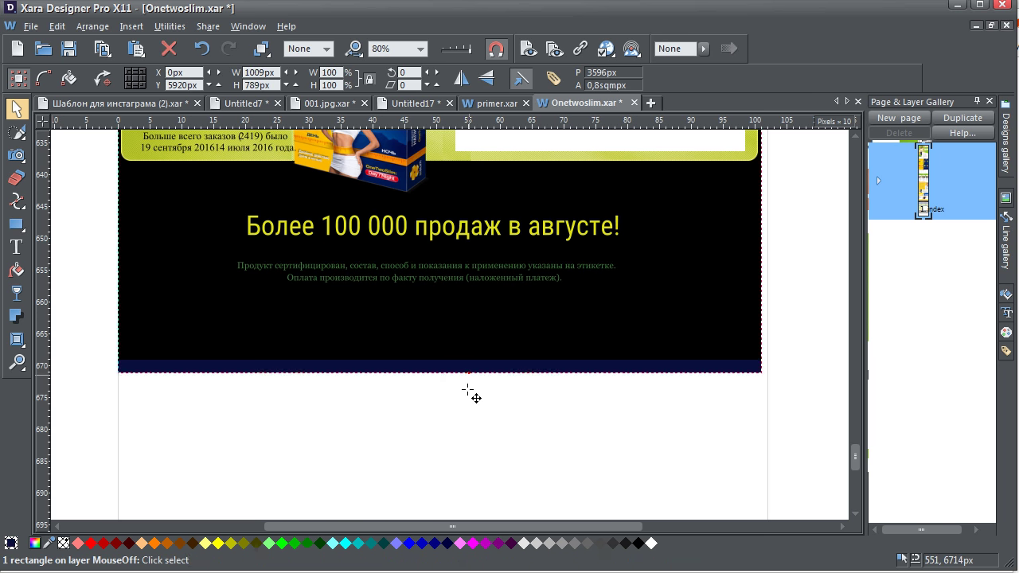
{"action": "left_click_drag", "start_coordinate": [469, 392], "coordinate": [462, 462]}
{"action": "scroll", "coordinate": [462, 462], "scroll_direction": "down", "scroll_amount": 3}
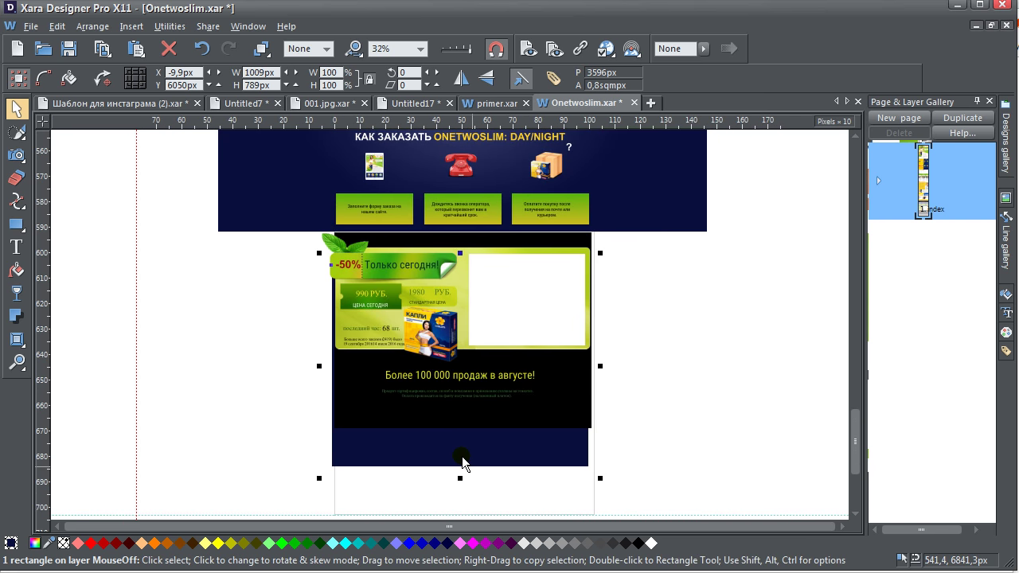
{"action": "key", "text": "Delete"}
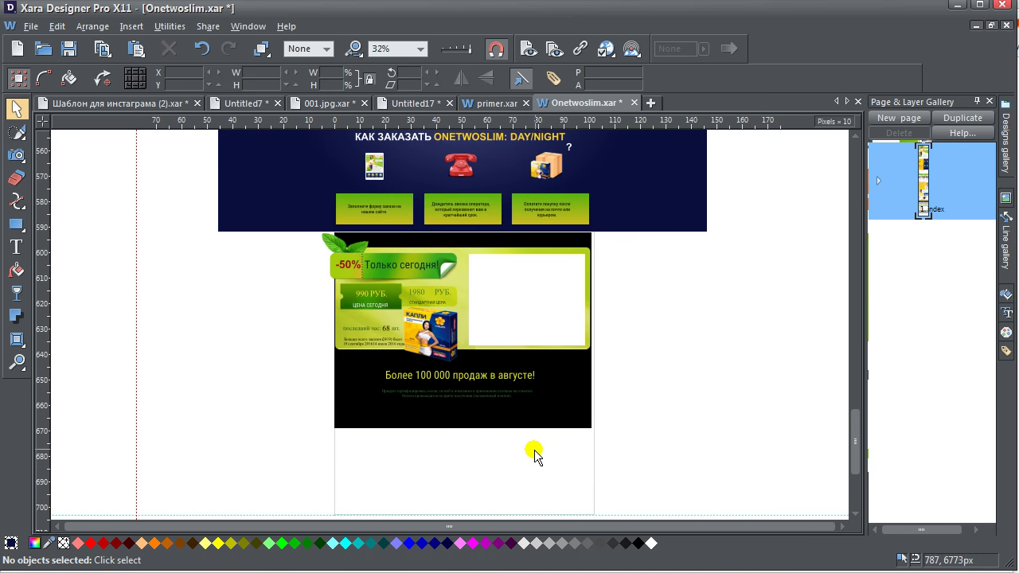
- Shorten the black background rectangle from its lower edge to a height of 694 px, ending just below the small print
{"action": "left_click", "coordinate": [486, 414]}
{"action": "scroll", "coordinate": [470, 432], "scroll_direction": "up", "scroll_amount": 3}
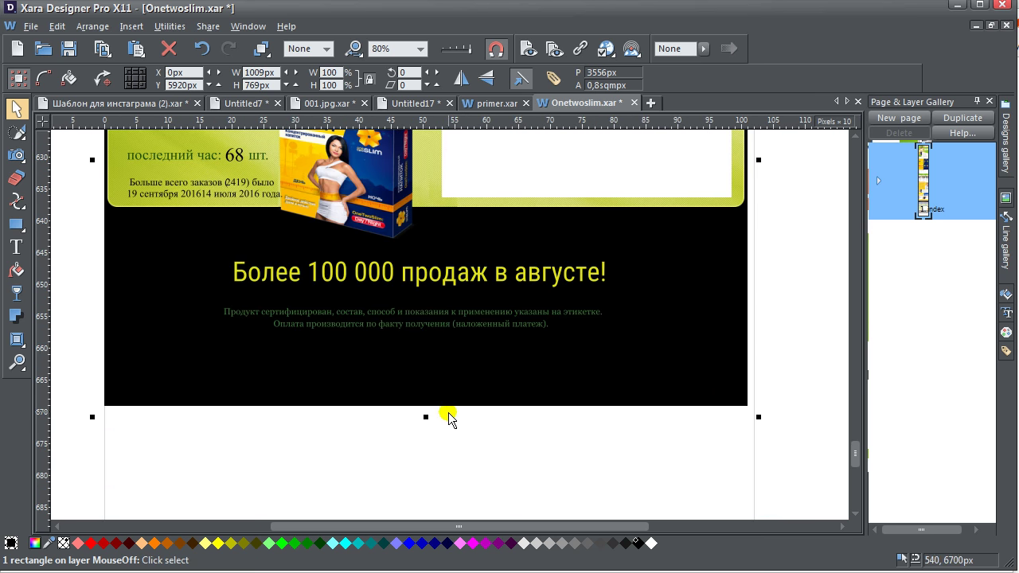
{"action": "left_click_drag", "start_coordinate": [423, 418], "coordinate": [420, 371]}
{"action": "scroll", "coordinate": [421, 374], "scroll_direction": "down", "scroll_amount": 5}
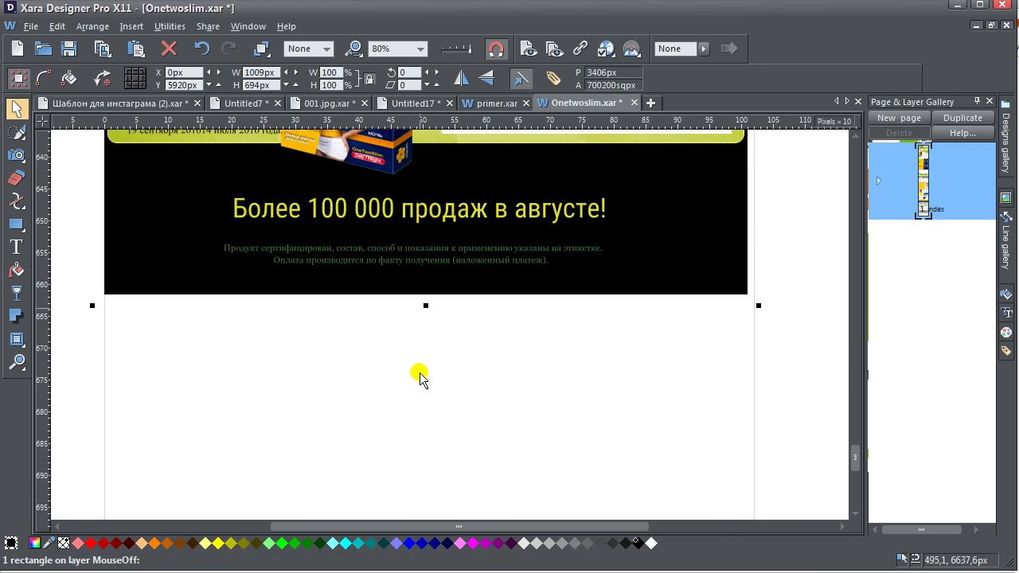
- Set the page height to 6850 px in the page size options
{"action": "left_click", "coordinate": [417, 314]}
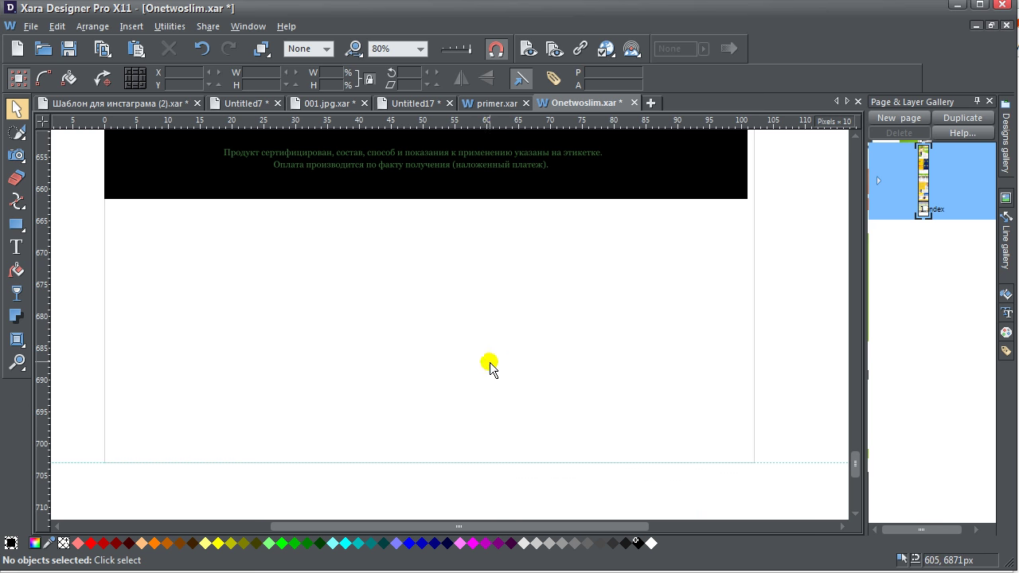
{"action": "left_click_drag", "start_coordinate": [390, 354], "coordinate": [451, 392]}
{"action": "left_click_drag", "start_coordinate": [465, 335], "coordinate": [430, 289]}
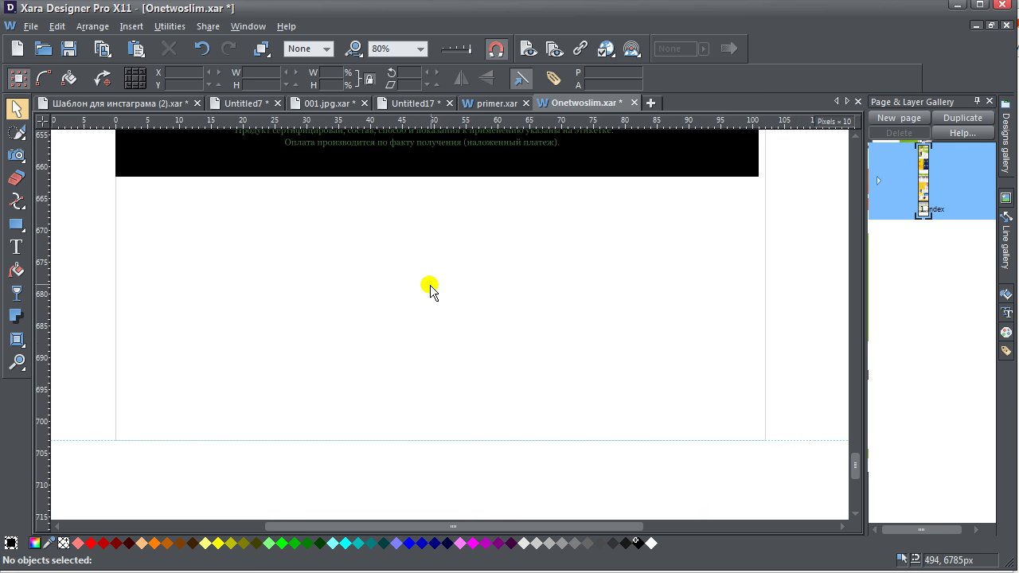
{"action": "right_click", "coordinate": [430, 288]}
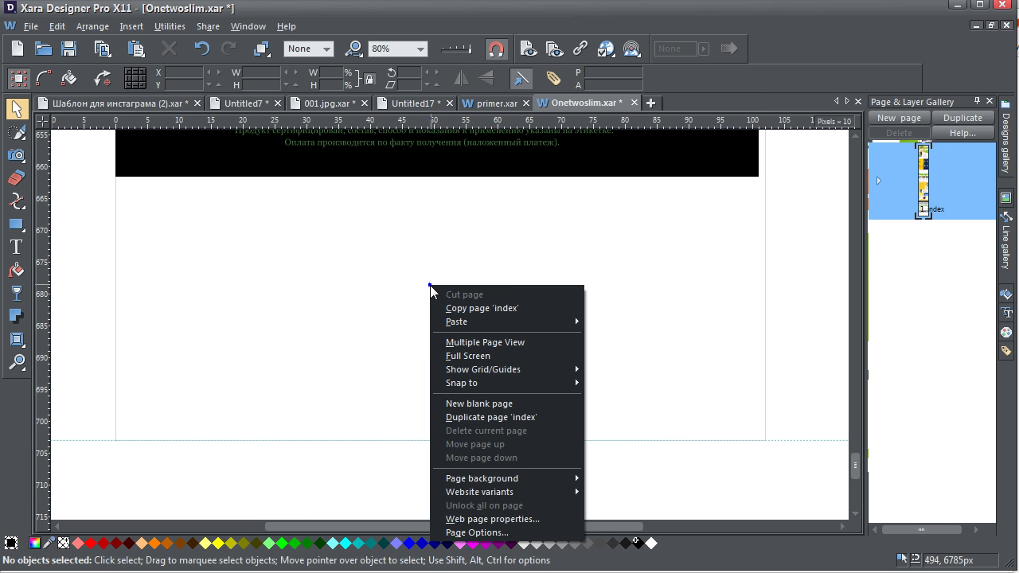
{"action": "left_click", "coordinate": [464, 532]}
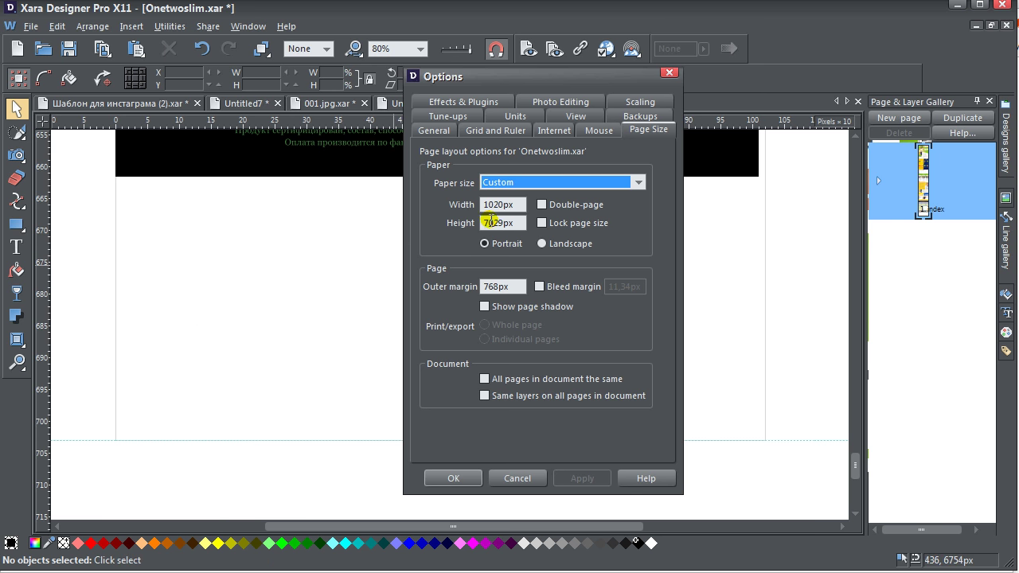
{"action": "double_click", "coordinate": [493, 223]}
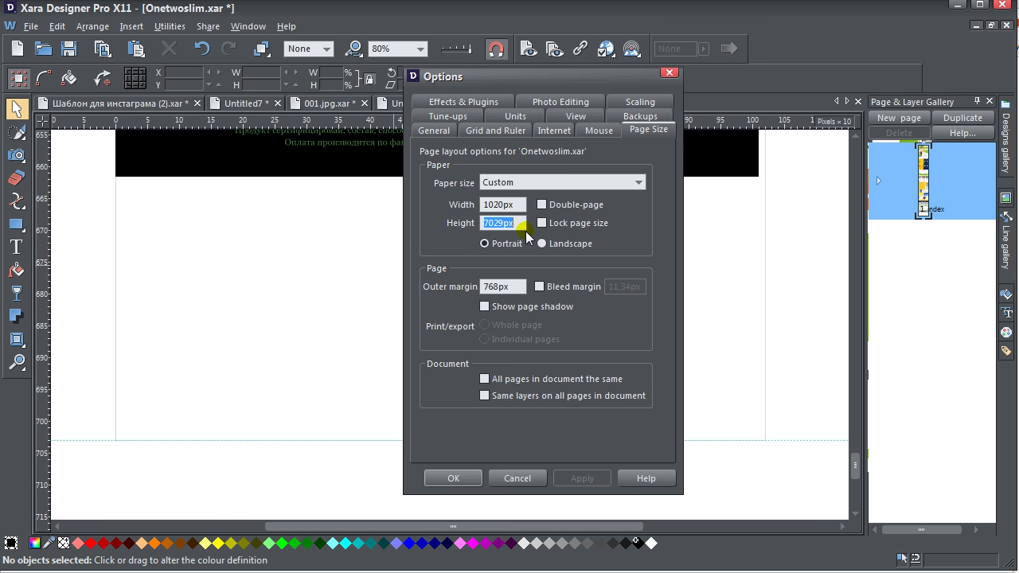
{"action": "type", "text": "6850"}
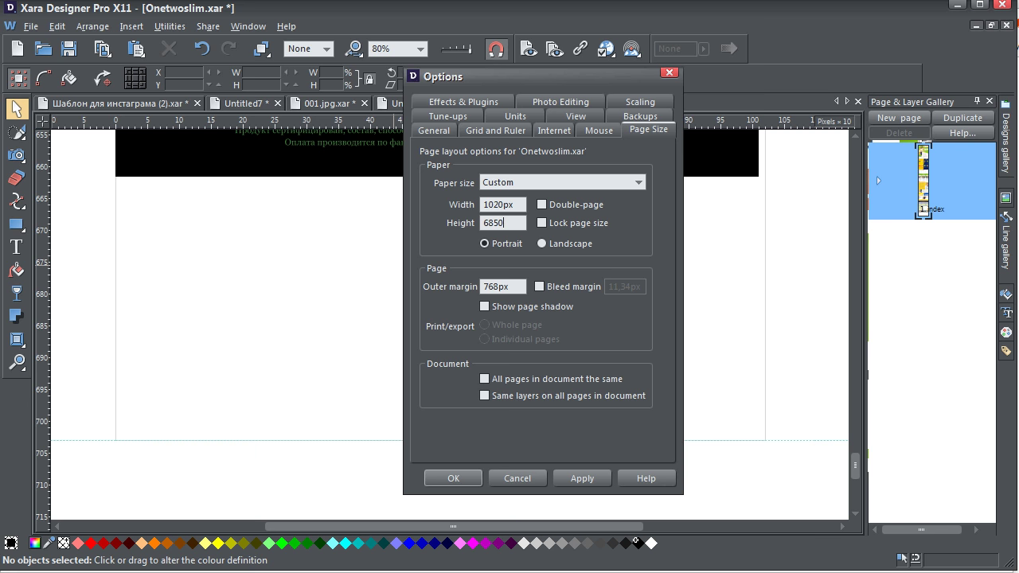
{"action": "left_click", "coordinate": [602, 480]}
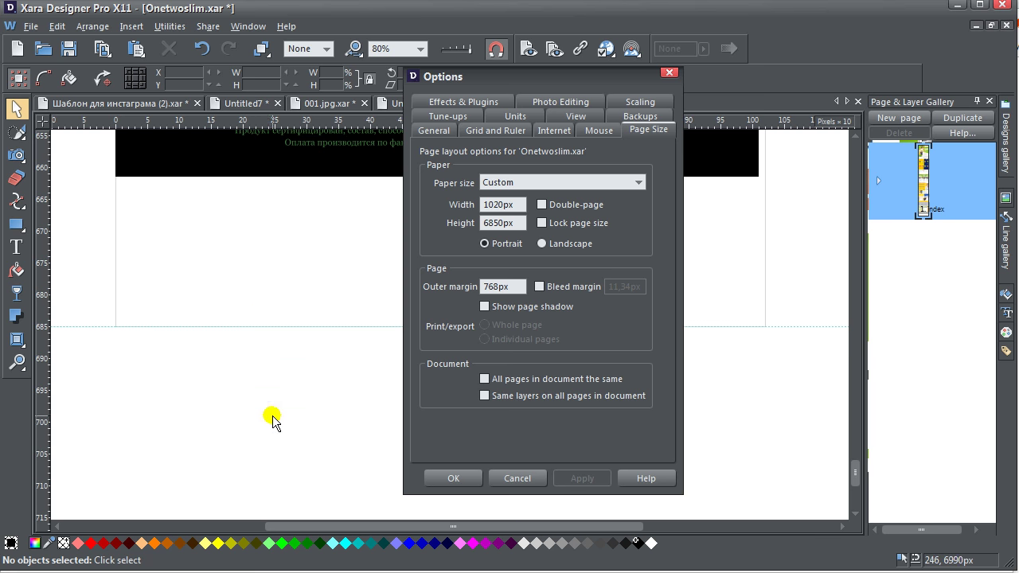
{"action": "left_click", "coordinate": [474, 485]}
- Widen the black background rectangle to 1020 px so it reaches the right edge of the page
{"action": "scroll", "coordinate": [423, 309], "scroll_direction": "up", "scroll_amount": 5}
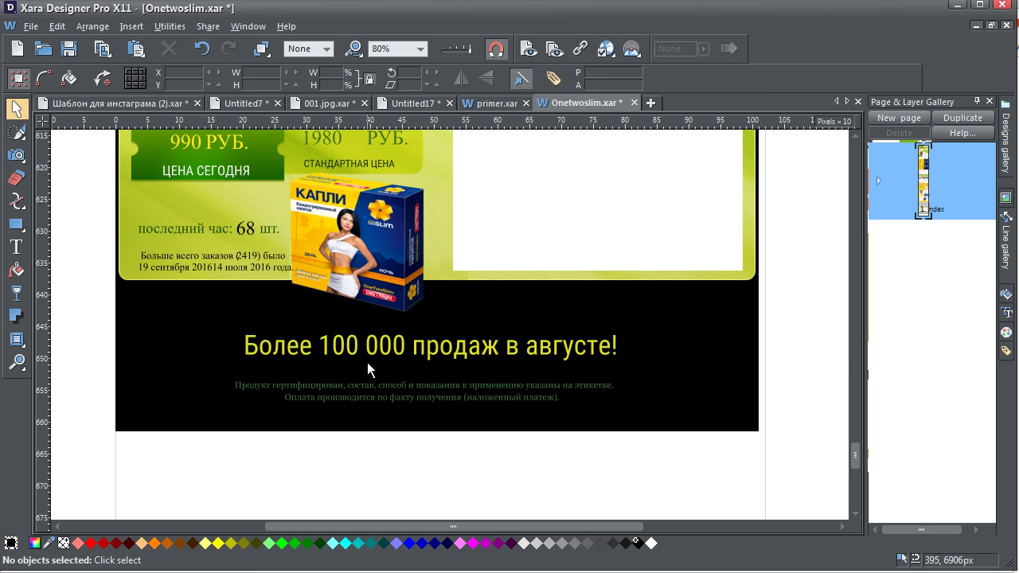
{"action": "scroll", "coordinate": [509, 418], "scroll_direction": "down", "scroll_amount": 3}
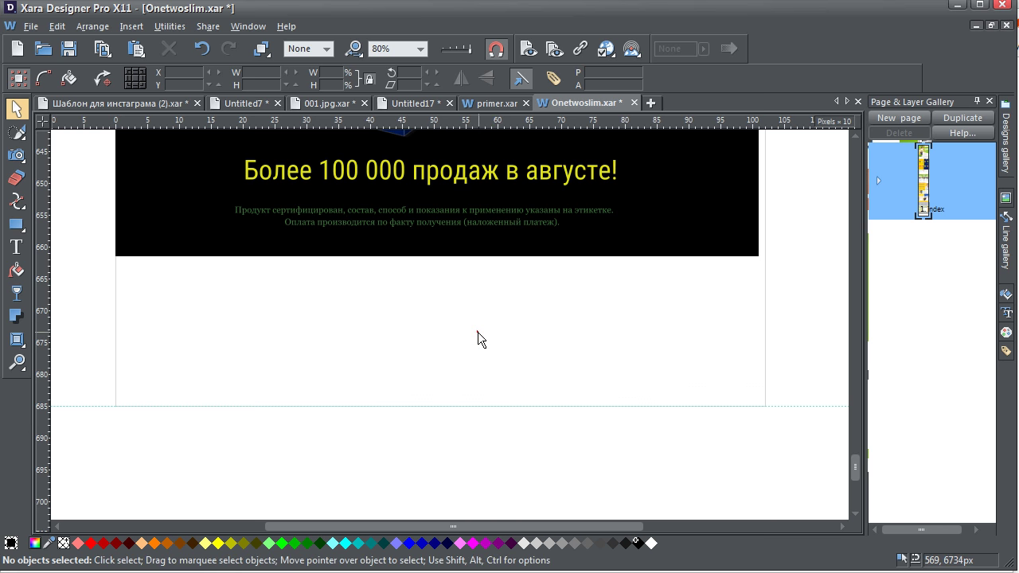
{"action": "scroll", "coordinate": [742, 269], "scroll_direction": "up", "scroll_amount": 3}
{"action": "left_click", "coordinate": [739, 266]}
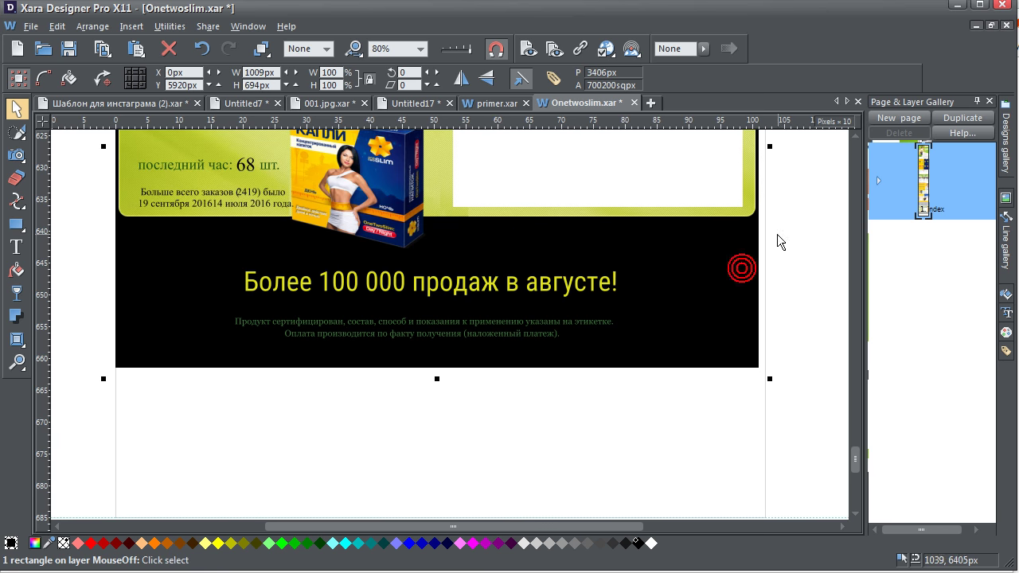
{"action": "scroll", "coordinate": [776, 239], "scroll_direction": "up", "scroll_amount": 1}
{"action": "left_click_drag", "start_coordinate": [774, 197], "coordinate": [781, 196]}
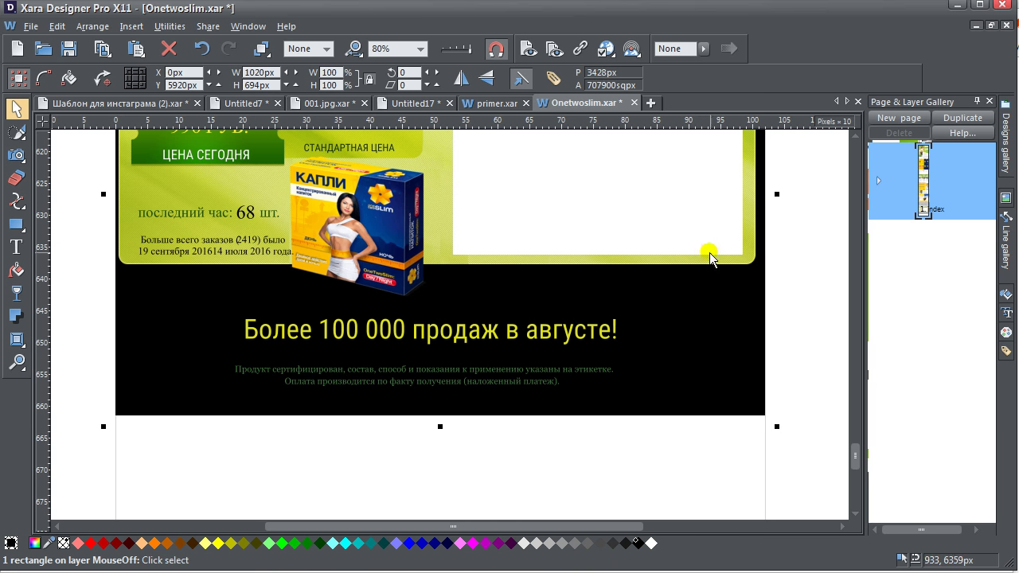
- Position the number 68 at X 190.3 px within the "последний час" line, leaving nothing selected
{"action": "scroll", "coordinate": [677, 295], "scroll_direction": "up", "scroll_amount": 4}
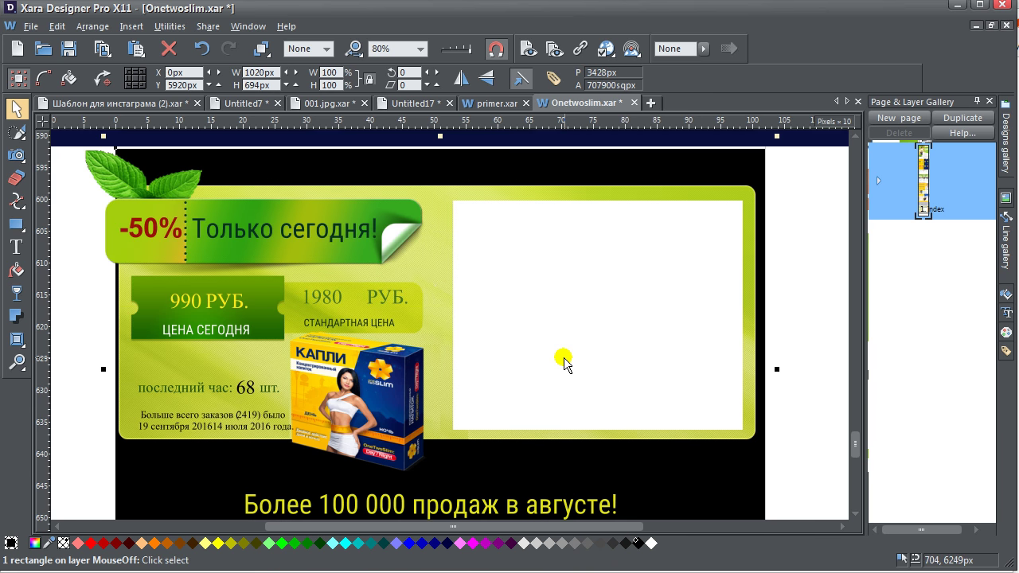
{"action": "left_click", "coordinate": [246, 388]}
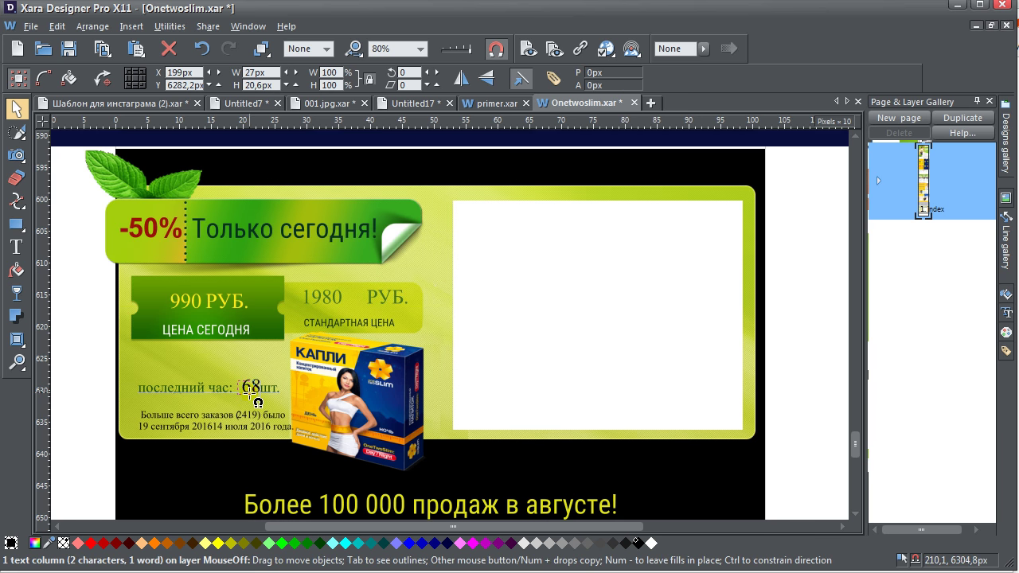
{"action": "left_click_drag", "start_coordinate": [252, 392], "coordinate": [248, 392]}
{"action": "scroll", "coordinate": [722, 368], "scroll_direction": "down", "scroll_amount": 9}
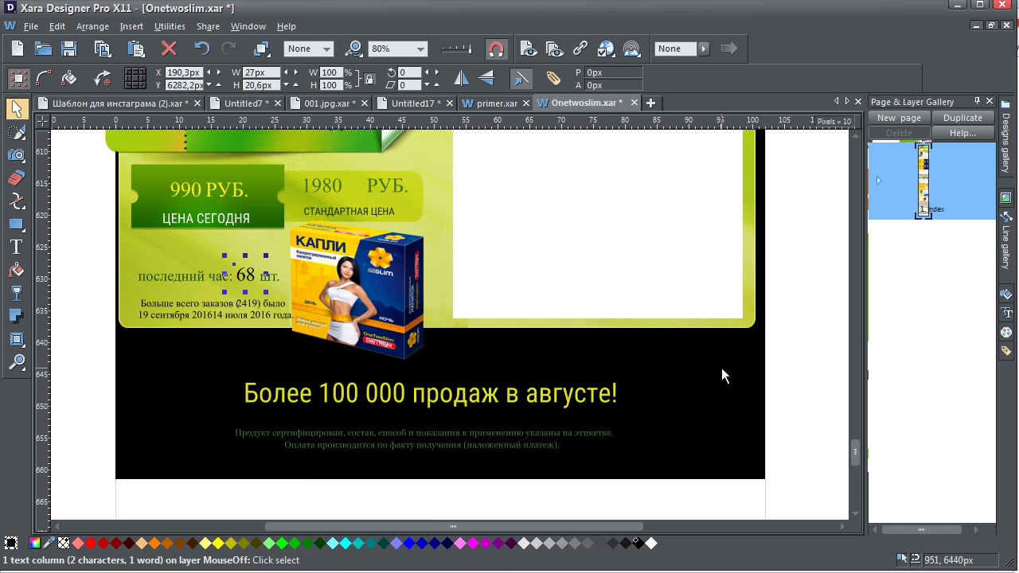
{"action": "left_click", "coordinate": [415, 349]}
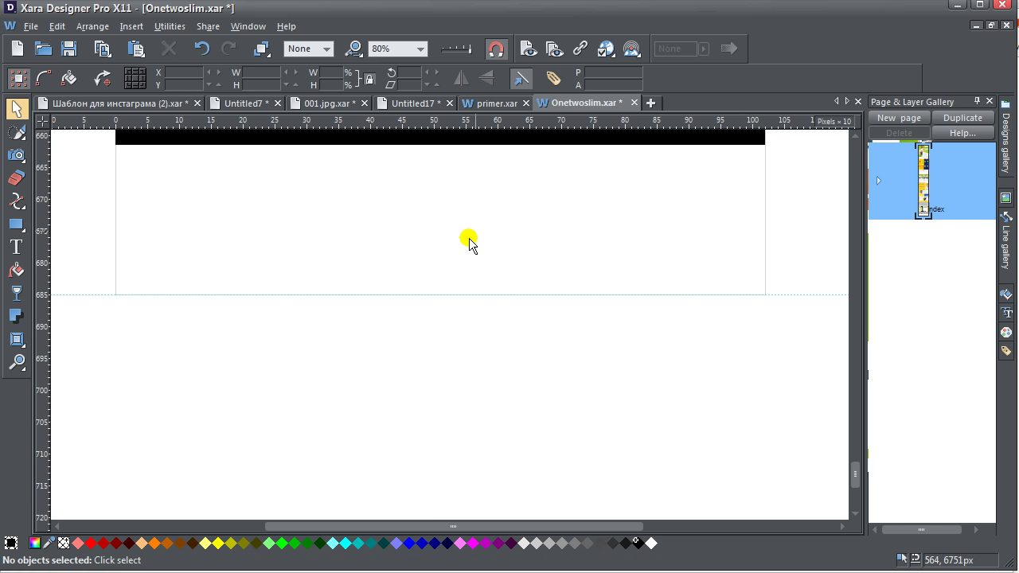
- Recolour the two small certification and payment lines below the sales headline yellow
{"action": "scroll", "coordinate": [520, 359], "scroll_direction": "up", "scroll_amount": 1}
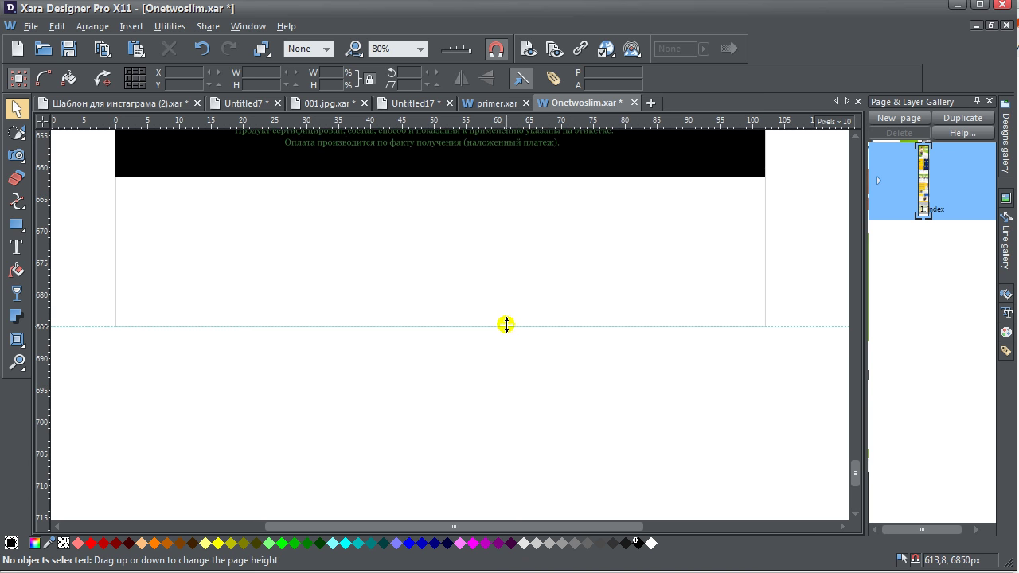
{"action": "scroll", "coordinate": [476, 233], "scroll_direction": "up", "scroll_amount": 2}
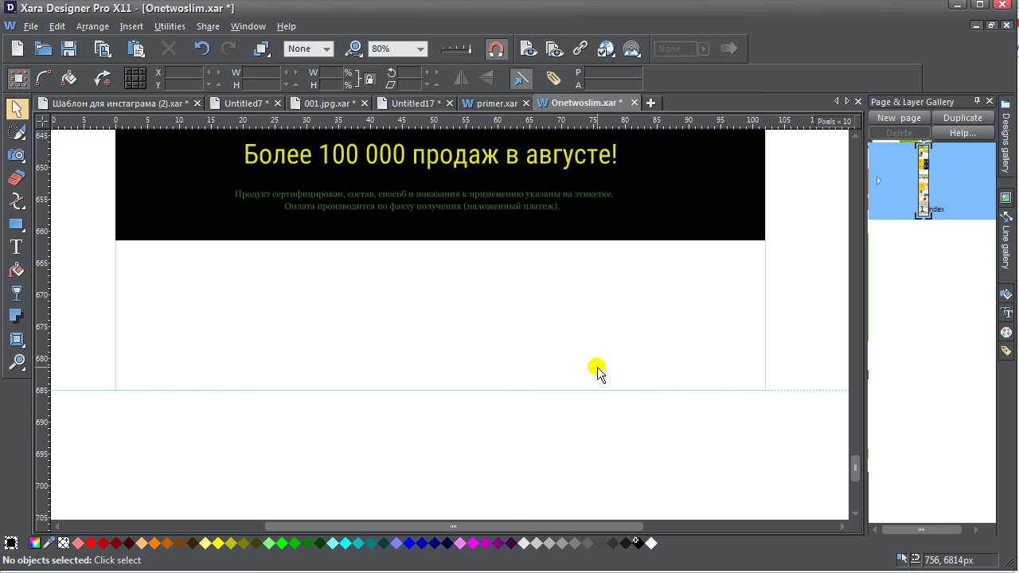
{"action": "scroll", "coordinate": [598, 371], "scroll_direction": "up", "scroll_amount": 3}
{"action": "left_click", "coordinate": [496, 318]}
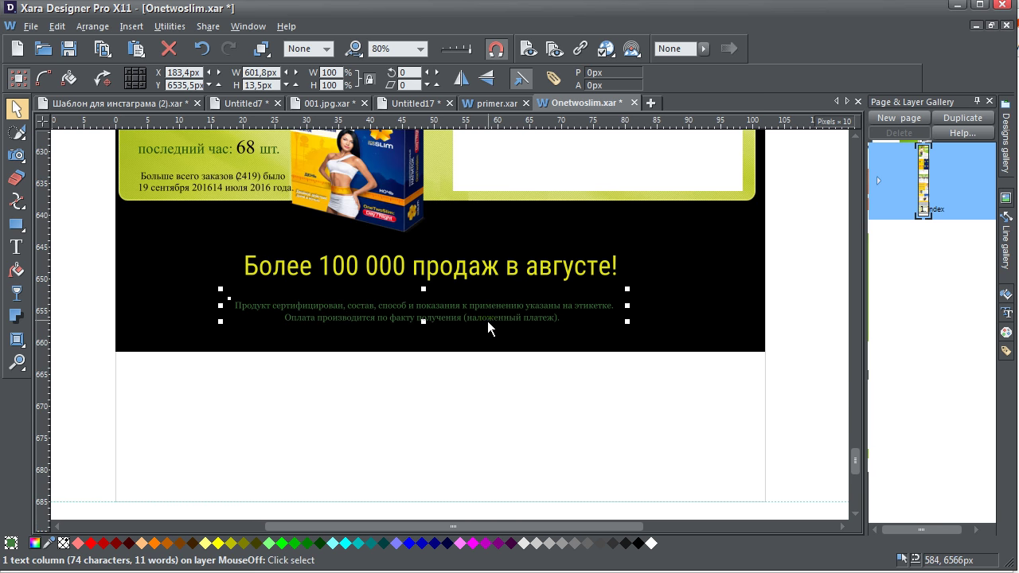
{"action": "left_click", "coordinate": [488, 322], "text": "shift"}
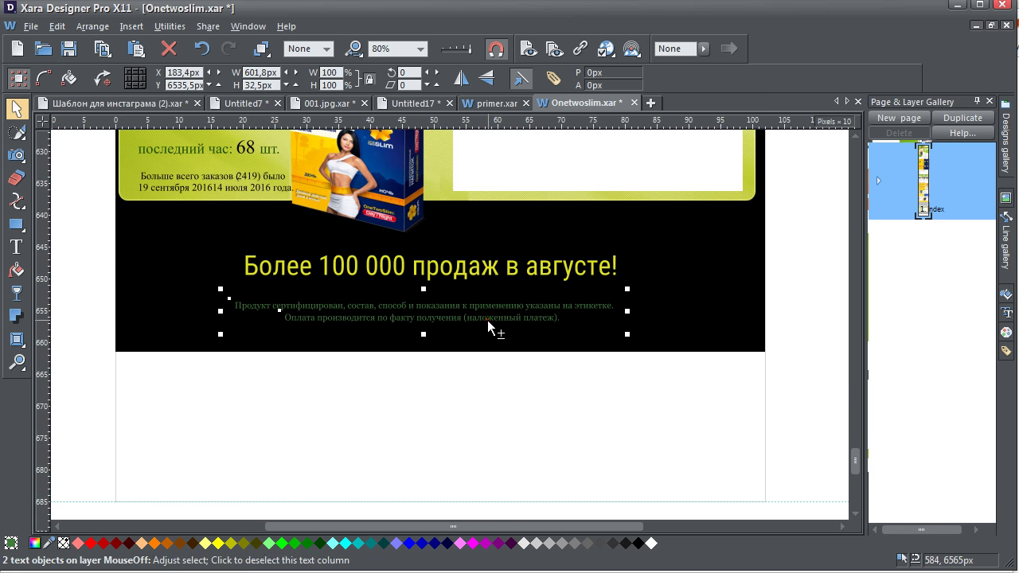
{"action": "left_click", "coordinate": [215, 545]}
{"action": "left_click", "coordinate": [357, 403]}
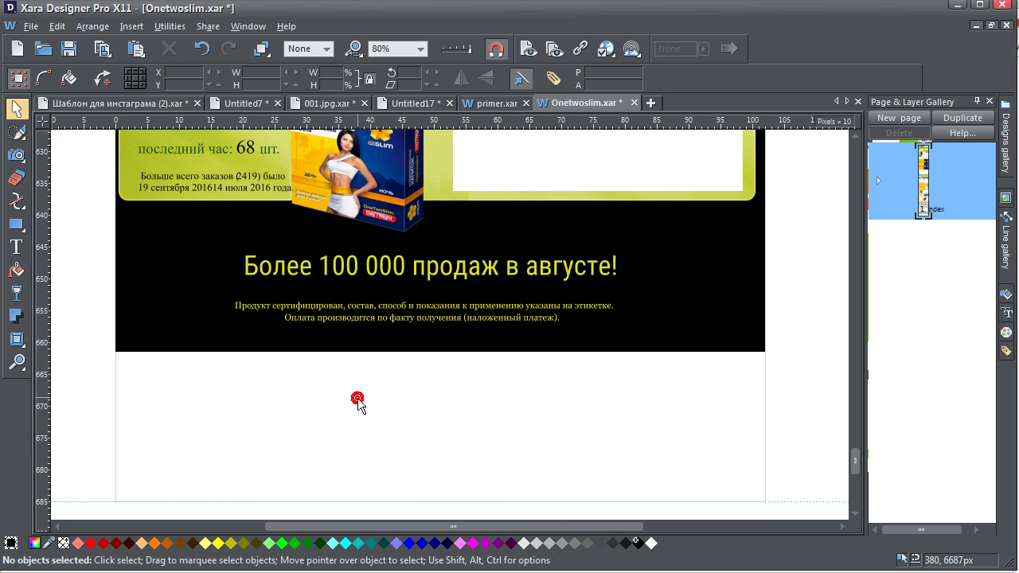
- Move the yellow sales headline down about 11 px, closer to the small print
{"action": "left_click_drag", "start_coordinate": [446, 263], "coordinate": [447, 271]}
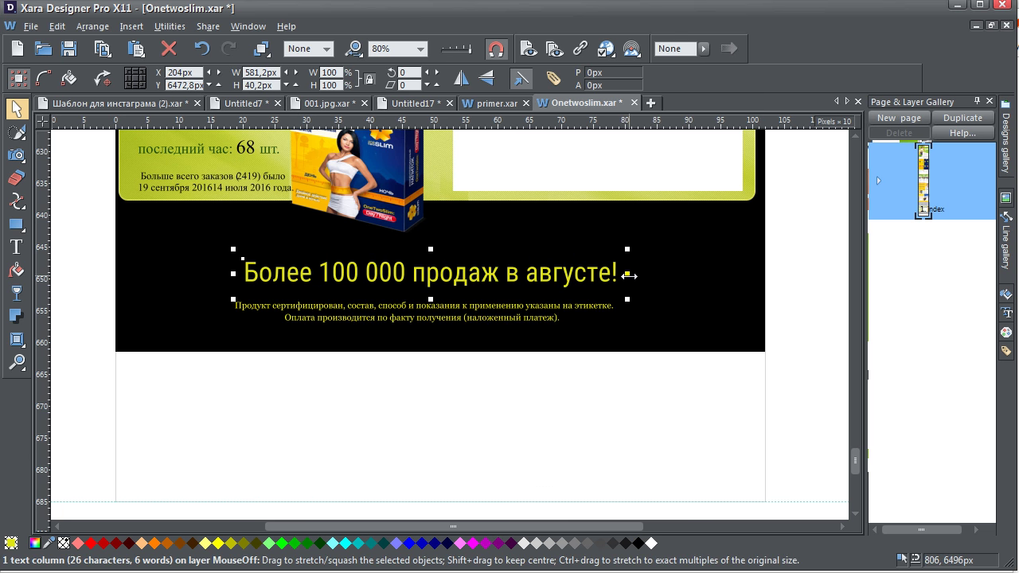
{"action": "mouse_move", "coordinate": [629, 274]}
{"action": "left_mouse_down"}
{"action": "mouse_move", "coordinate": [678, 274]}
{"action": "mouse_move", "coordinate": [623, 293]}
{"action": "left_mouse_up"}
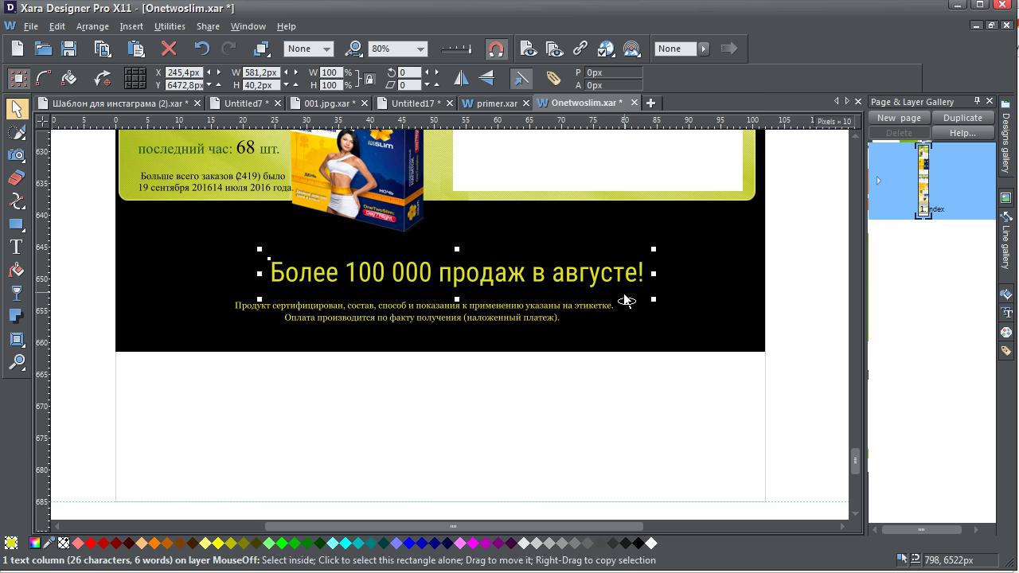
{"action": "key", "text": "ctrl+z"}
{"action": "left_click_drag", "start_coordinate": [628, 248], "coordinate": [684, 231]}
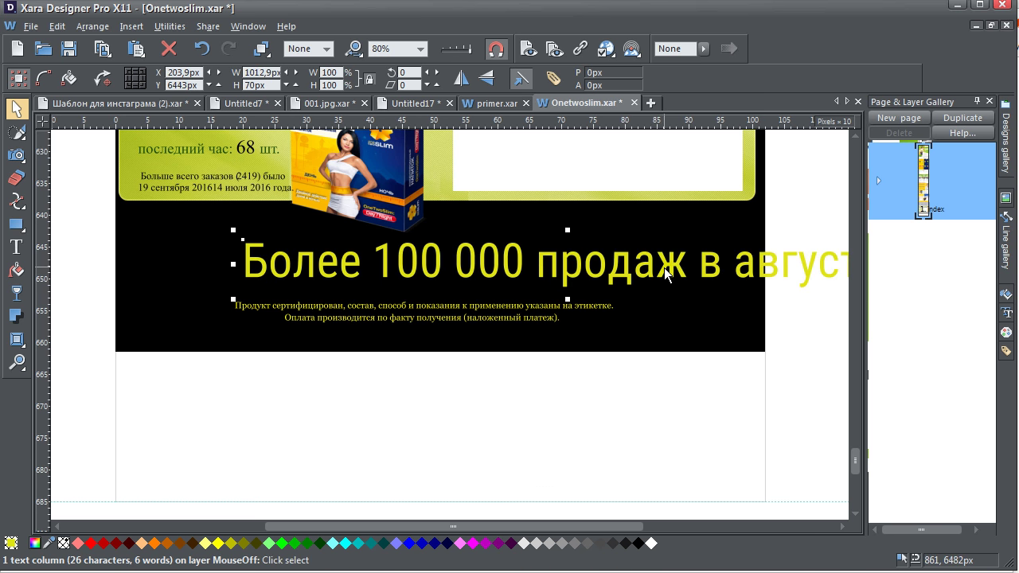
{"action": "key", "text": "ctrl+z"}
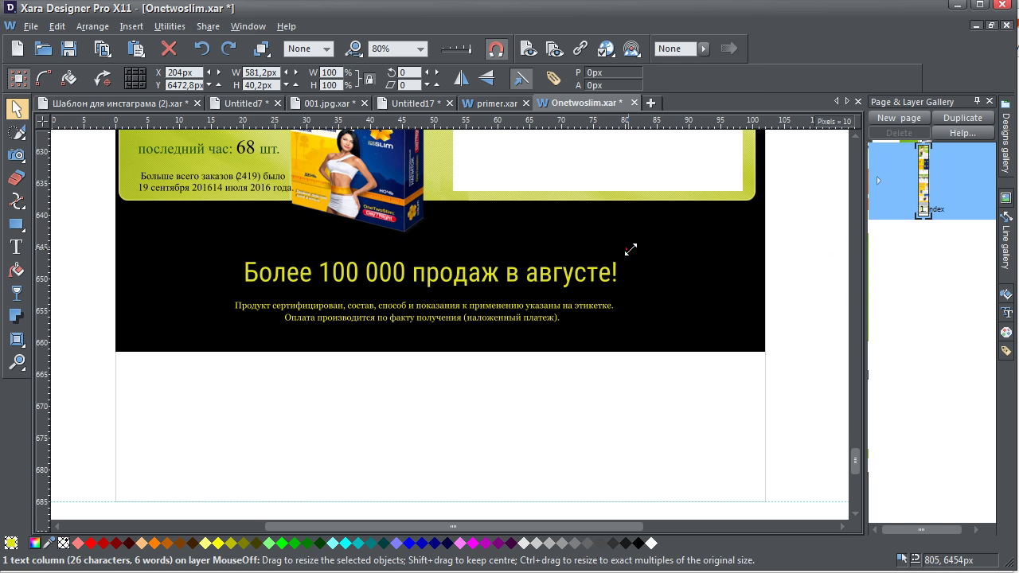
- Enlarge the yellow sales headline proportionally and centre it across the black block, above the small print
{"action": "left_click_drag", "start_coordinate": [629, 250], "coordinate": [687, 237]}
{"action": "left_click_drag", "start_coordinate": [685, 275], "coordinate": [603, 274]}
{"action": "left_click", "coordinate": [592, 423]}
- Examine the closing order block, checking the headline layout and the rectangles in the white order form area
{"action": "scroll", "coordinate": [540, 363], "scroll_direction": "up", "scroll_amount": 3}
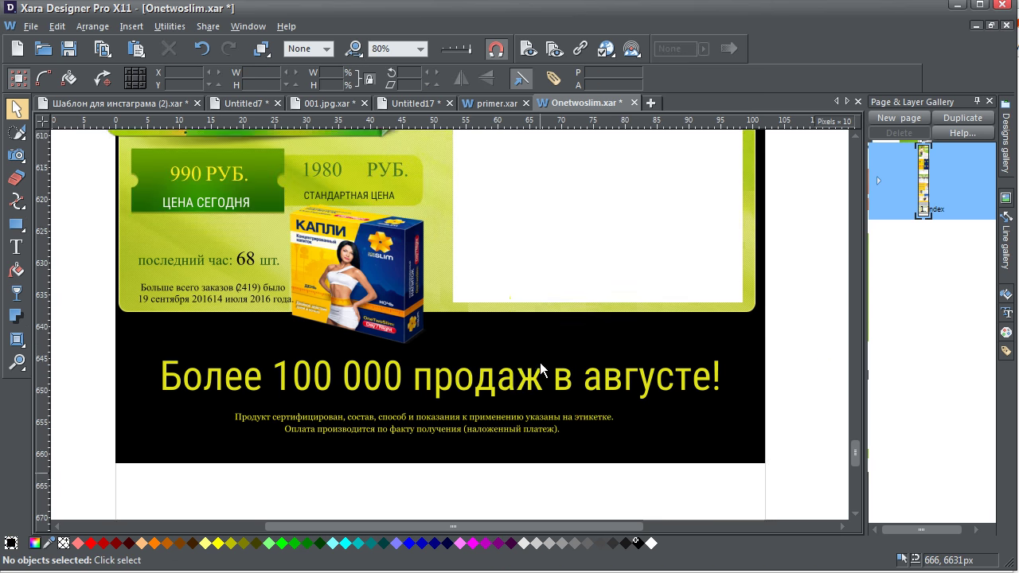
{"action": "scroll", "coordinate": [519, 394], "scroll_direction": "down", "scroll_amount": 3}
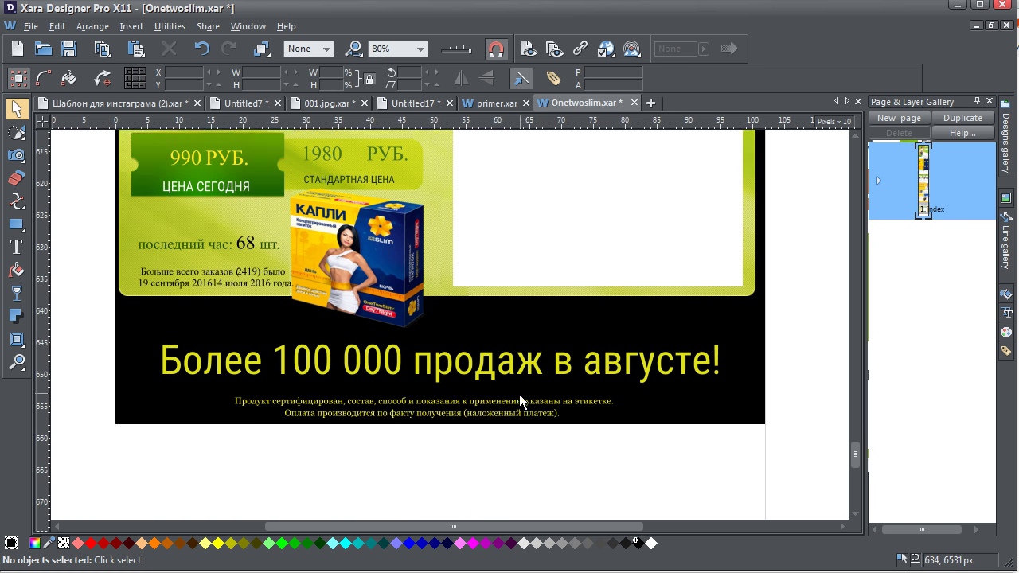
{"action": "scroll", "coordinate": [345, 349], "scroll_direction": "up", "scroll_amount": 3}
{"action": "left_click", "coordinate": [583, 226]}
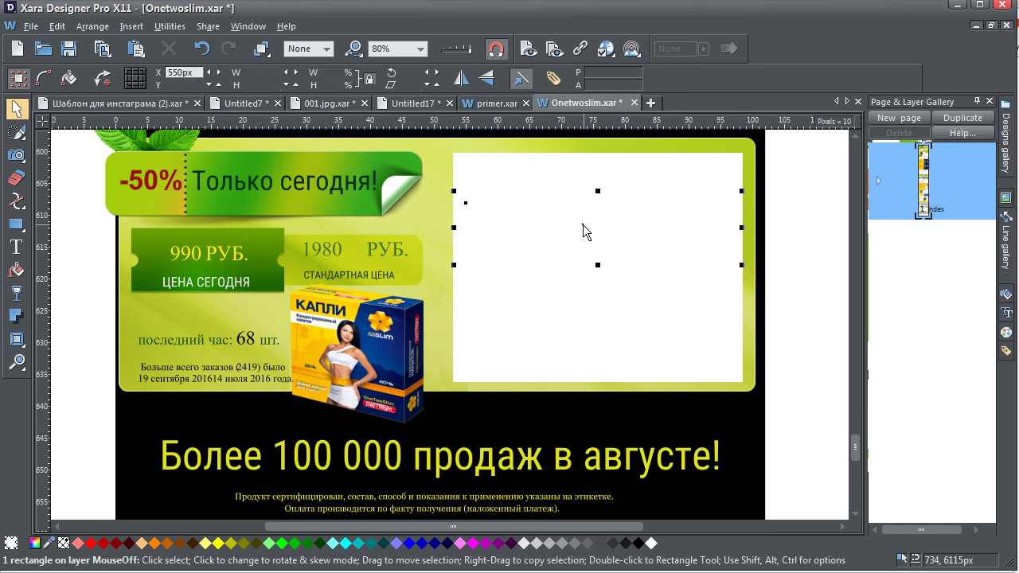
{"action": "scroll", "coordinate": [625, 295], "scroll_direction": "up", "scroll_amount": 3}
{"action": "left_click", "coordinate": [617, 334]}
{"action": "left_click", "coordinate": [596, 384]}
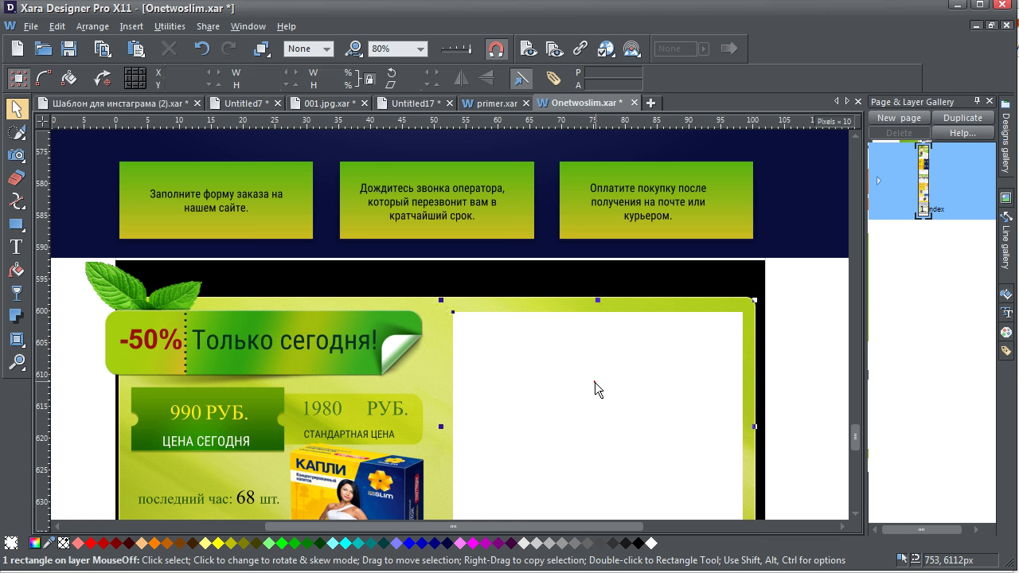
{"action": "scroll", "coordinate": [590, 379], "scroll_direction": "down", "scroll_amount": 3}
{"action": "left_click", "coordinate": [593, 343]}
{"action": "left_click", "coordinate": [783, 310]}
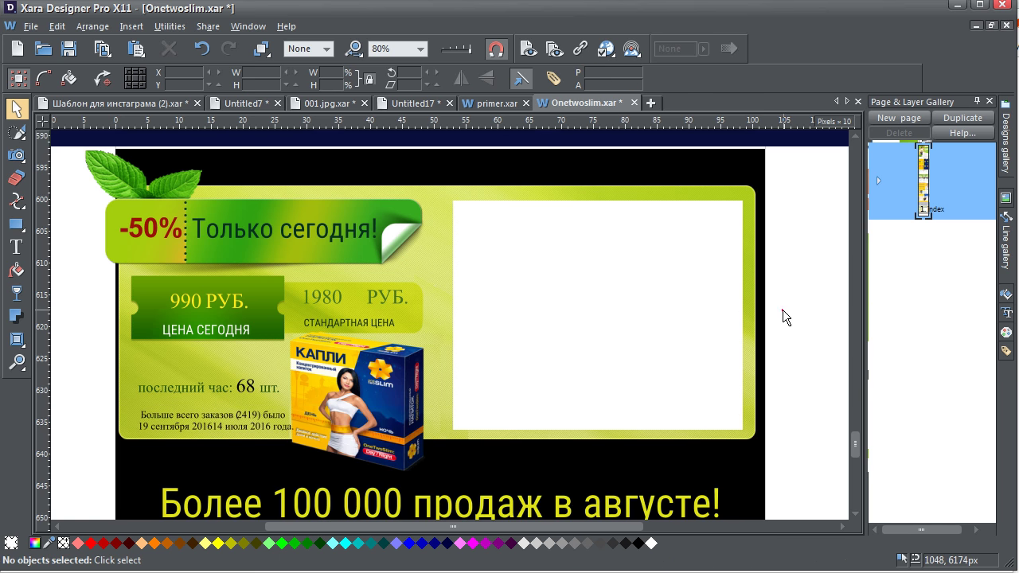
- Change the font of the standard price 1980 to Roboto Condensed
{"action": "scroll", "coordinate": [782, 310], "scroll_direction": "up", "scroll_amount": 1}
{"action": "left_click", "coordinate": [330, 351]}
{"action": "double_click", "coordinate": [330, 351]}
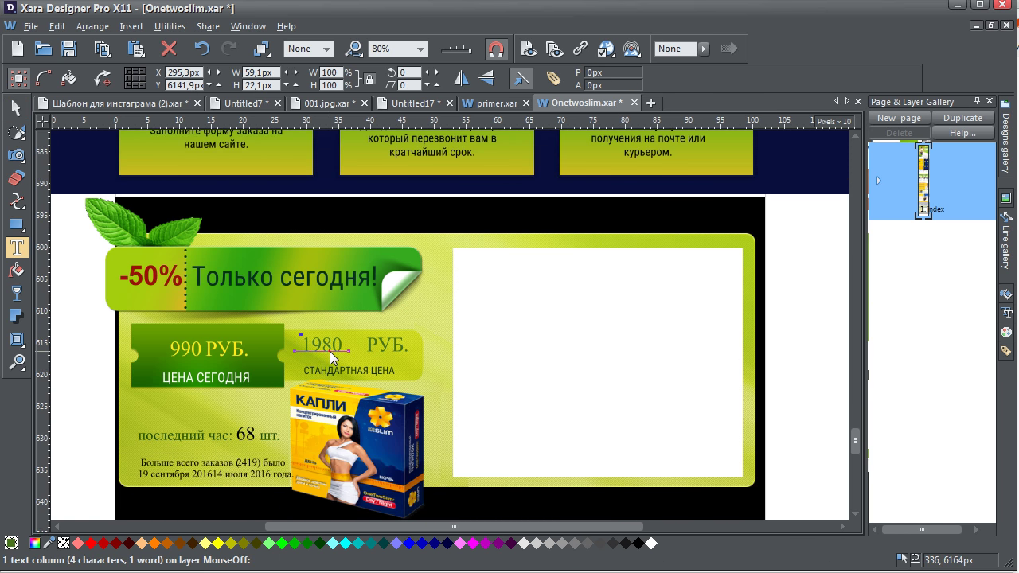
{"action": "left_click", "coordinate": [329, 351]}
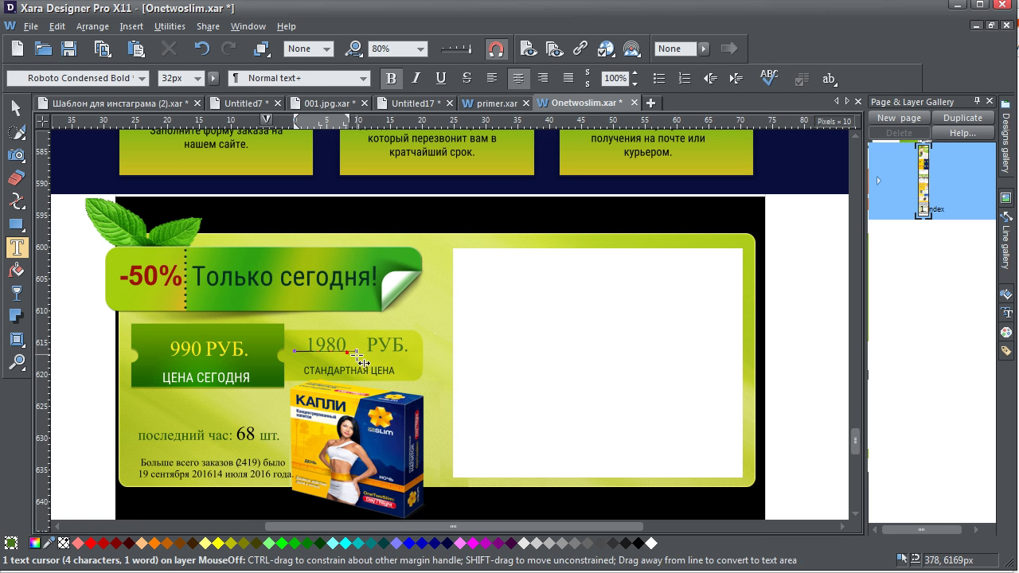
{"action": "double_click", "coordinate": [344, 338]}
{"action": "left_click", "coordinate": [142, 78]}
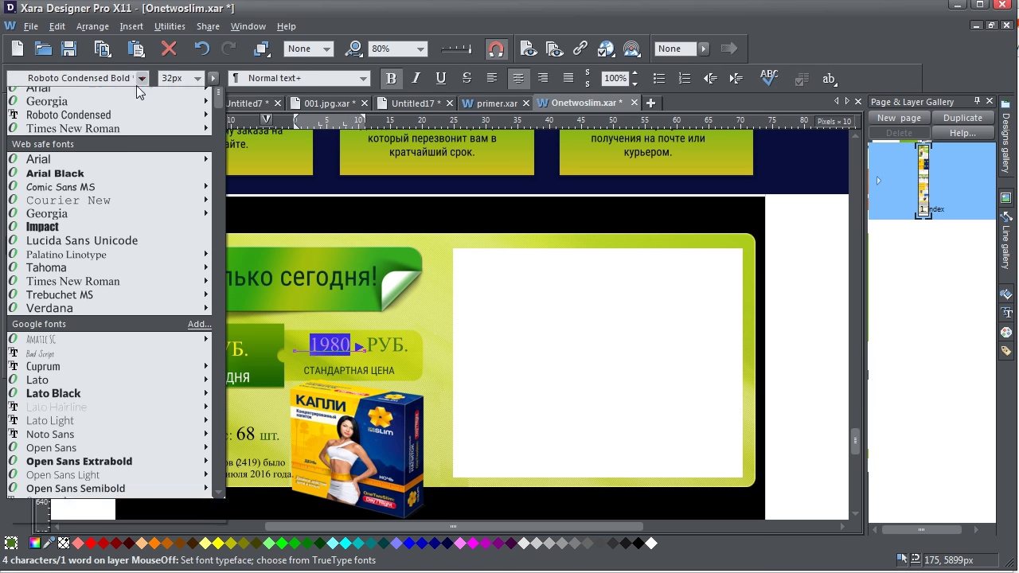
{"action": "left_click", "coordinate": [68, 139]}
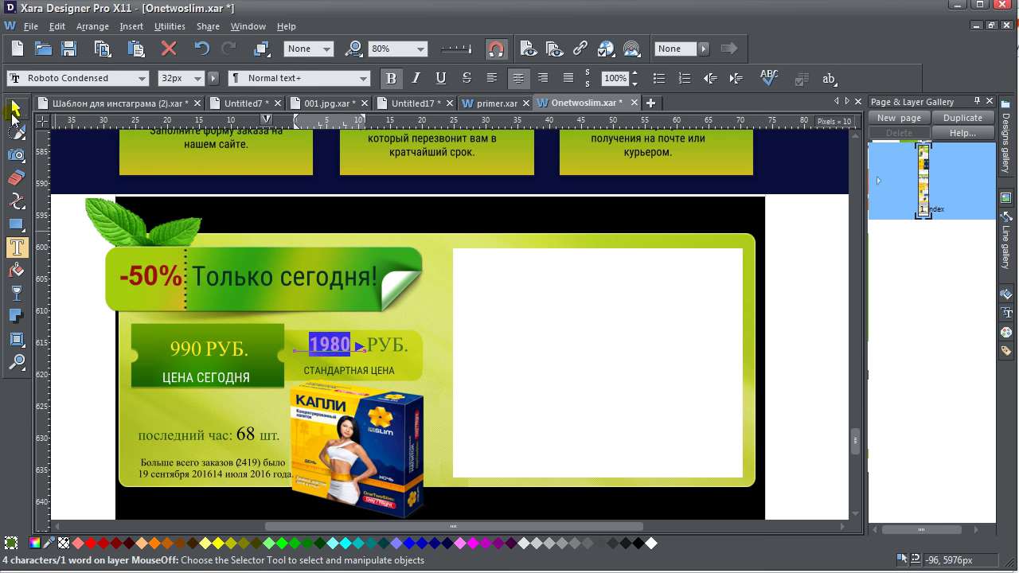
- Reposition the price 1980 before "РУБ." at X 298.2 px, Y 6136.1 px
{"action": "left_click", "coordinate": [16, 108]}
{"action": "left_click_drag", "start_coordinate": [360, 330], "coordinate": [346, 351]}
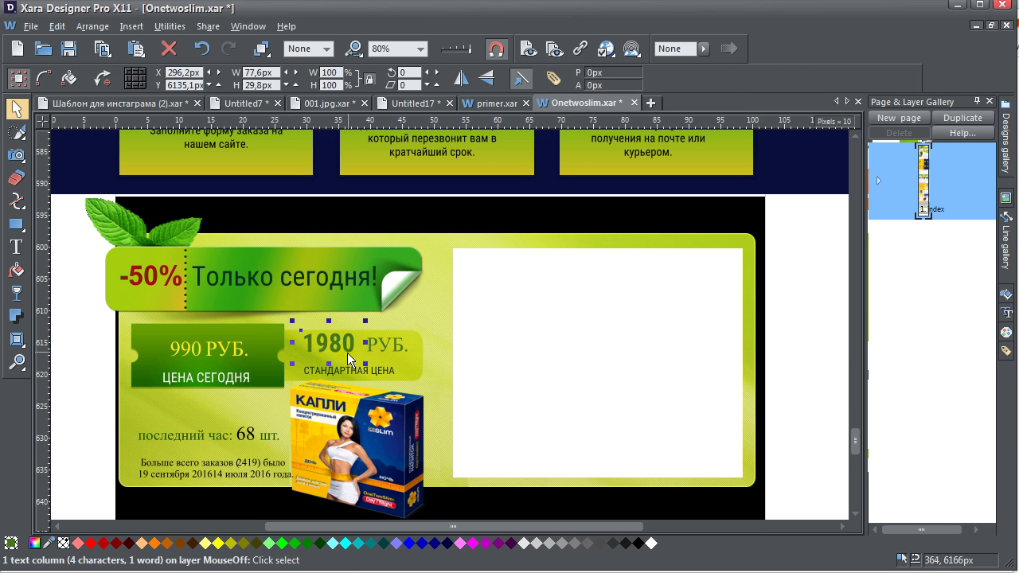
{"action": "key", "text": "Right"}
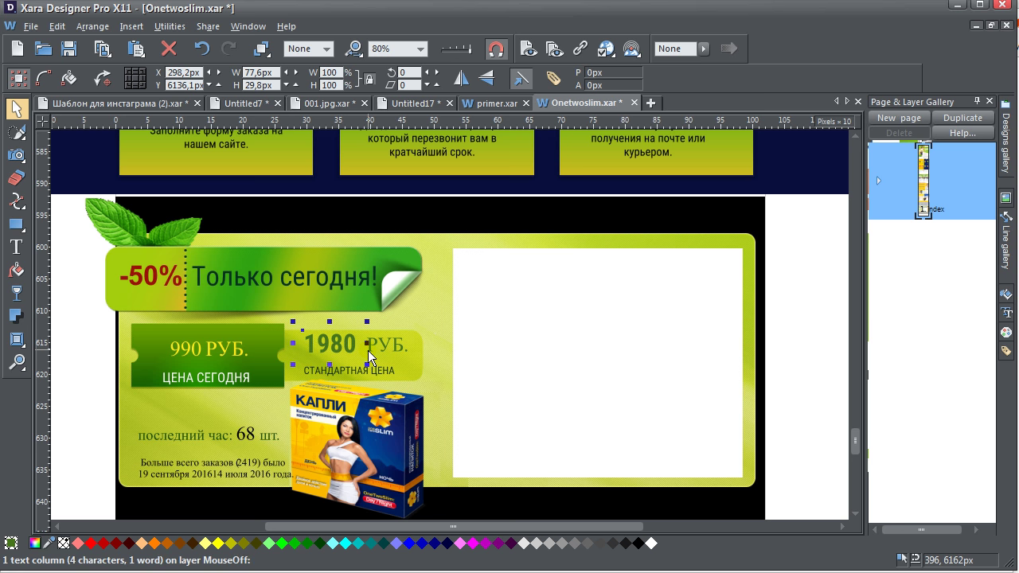
- Preview the Onetwoslim web page, dismissing the missing fonts warning, and review its sections from the header to the doctor block
{"action": "left_click", "coordinate": [785, 320]}
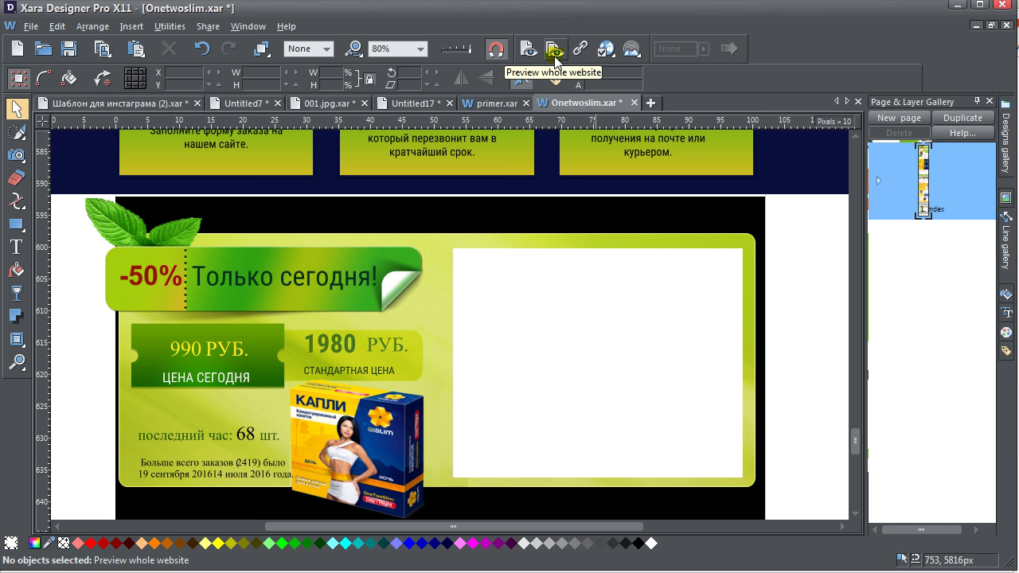
{"action": "left_click", "coordinate": [531, 49]}
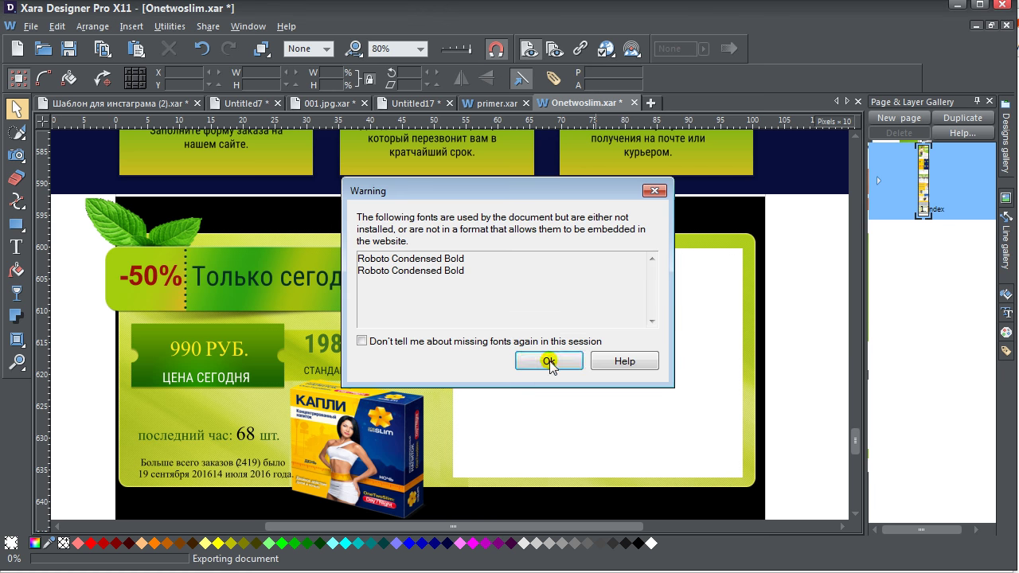
{"action": "left_click", "coordinate": [537, 370]}
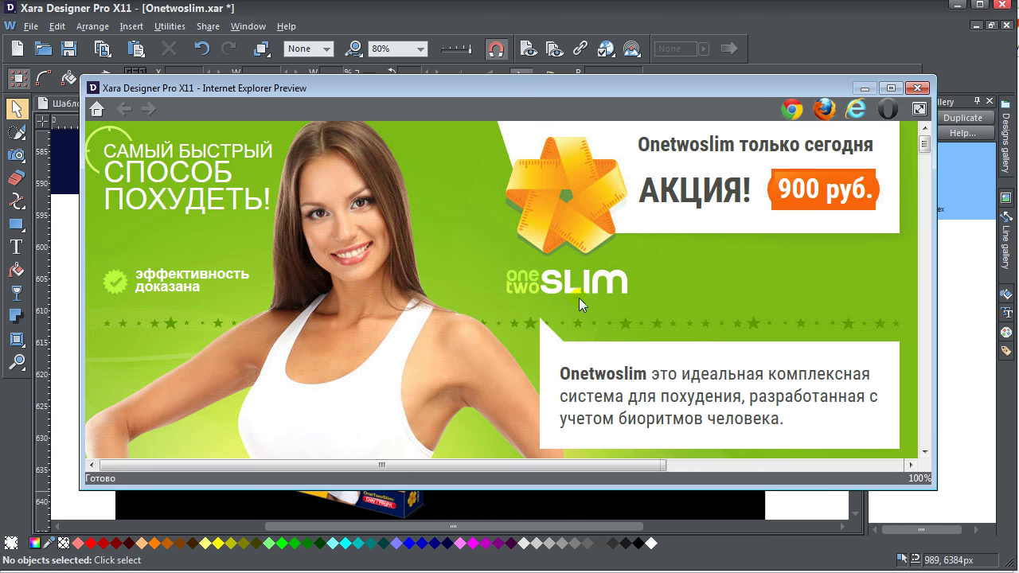
{"action": "scroll", "coordinate": [579, 297], "scroll_direction": "down", "scroll_amount": 8}
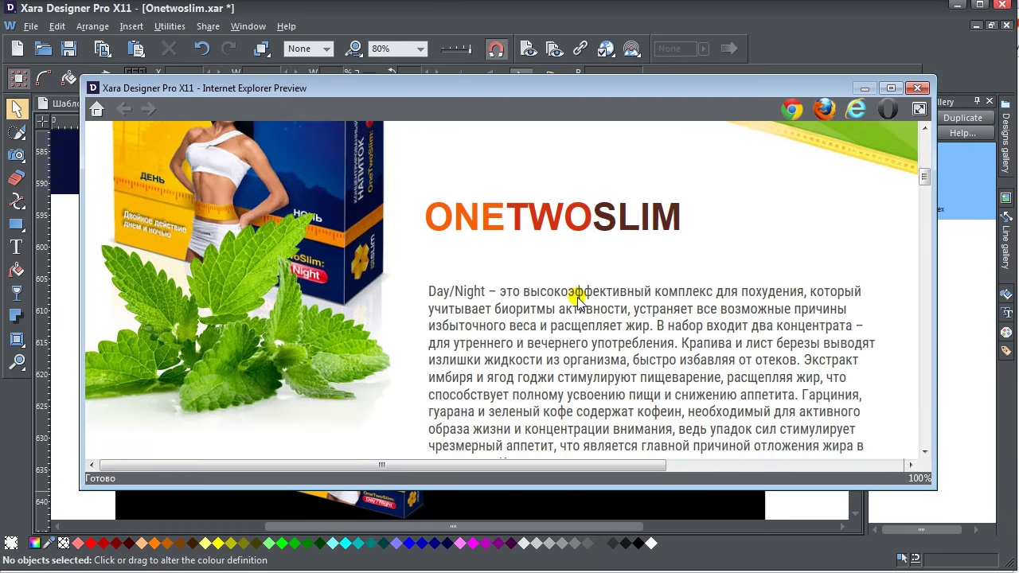
{"action": "scroll", "coordinate": [578, 297], "scroll_direction": "down", "scroll_amount": 10}
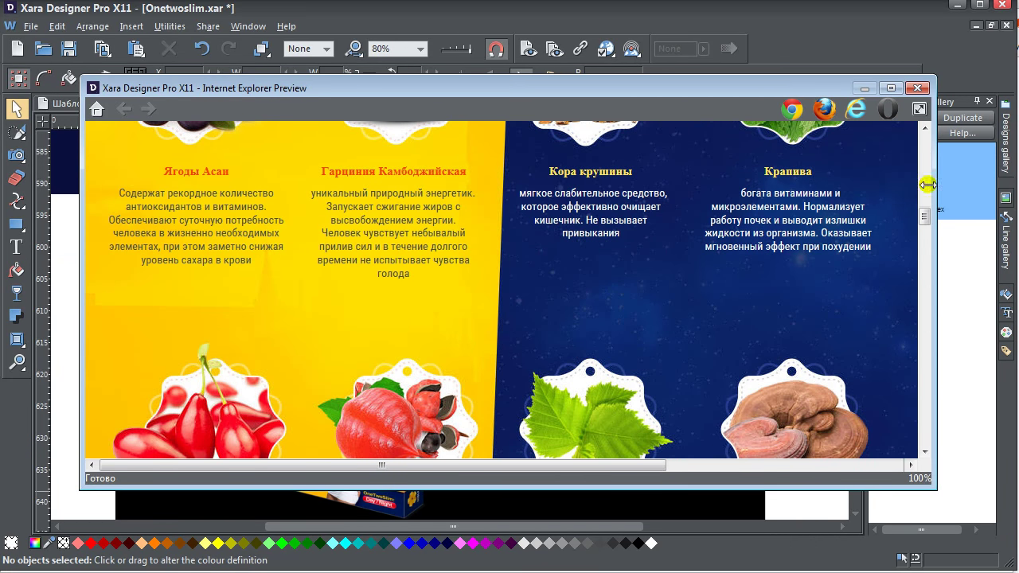
{"action": "mouse_move", "coordinate": [786, 88]}
{"action": "left_mouse_down"}
{"action": "mouse_move", "coordinate": [551, 246]}
{"action": "mouse_move", "coordinate": [774, 75]}
{"action": "mouse_move", "coordinate": [789, 80]}
{"action": "left_mouse_up"}
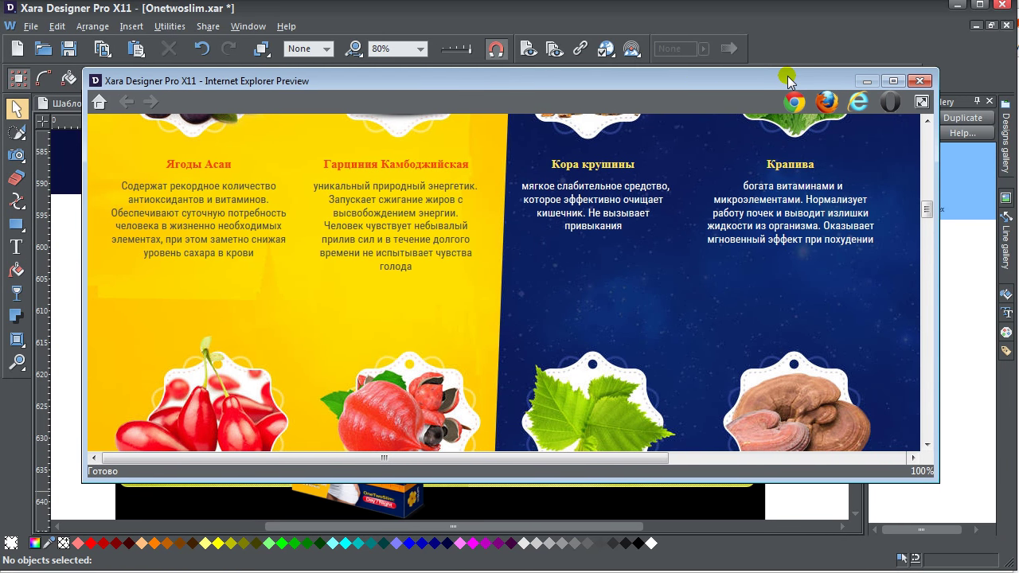
{"action": "scroll", "coordinate": [682, 321], "scroll_direction": "down", "scroll_amount": 15}
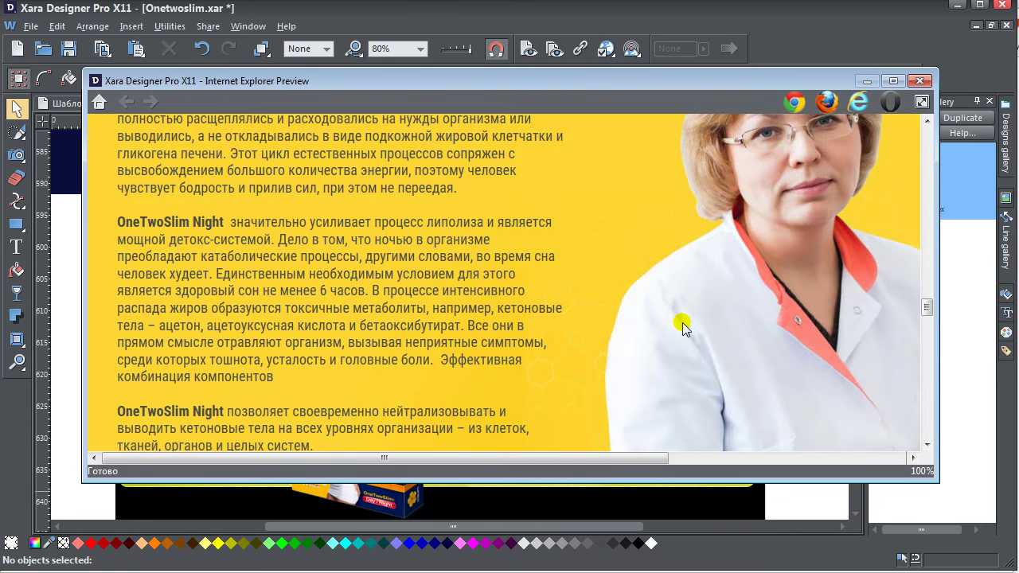
- Examine the closing order section, headline, small print and ordering steps in the page preview, and close the preview
{"action": "left_click_drag", "start_coordinate": [928, 307], "coordinate": [929, 430]}
{"action": "scroll", "coordinate": [448, 360], "scroll_direction": "up", "scroll_amount": 2}
{"action": "scroll", "coordinate": [448, 360], "scroll_direction": "down", "scroll_amount": 2}
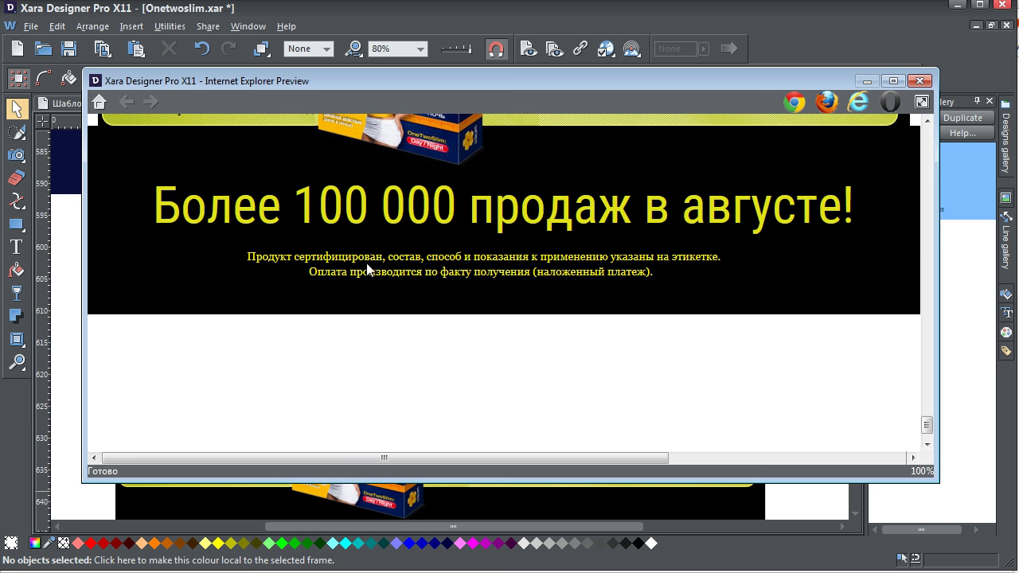
{"action": "scroll", "coordinate": [311, 312], "scroll_direction": "up", "scroll_amount": 4}
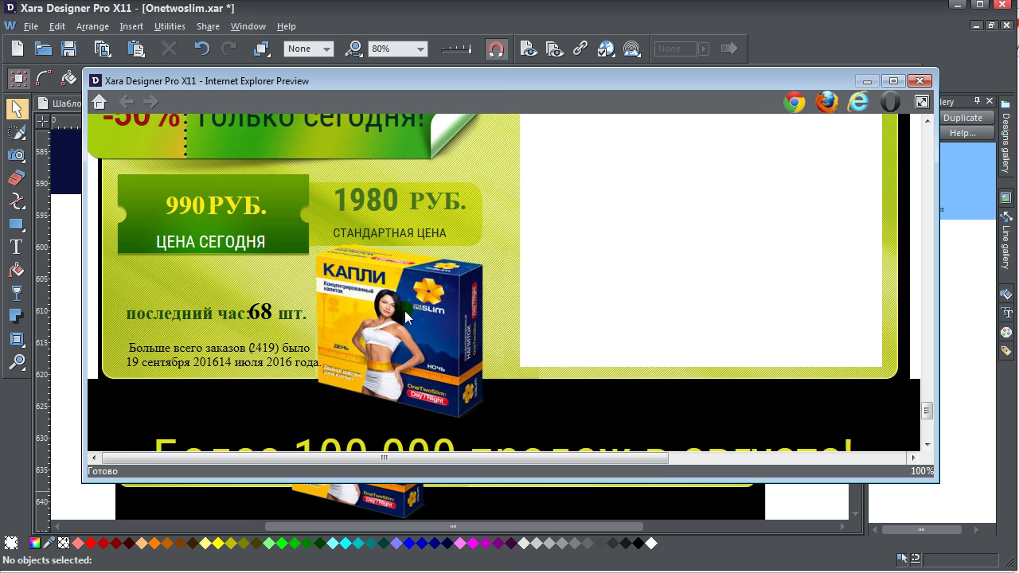
{"action": "scroll", "coordinate": [407, 305], "scroll_direction": "down", "scroll_amount": 3}
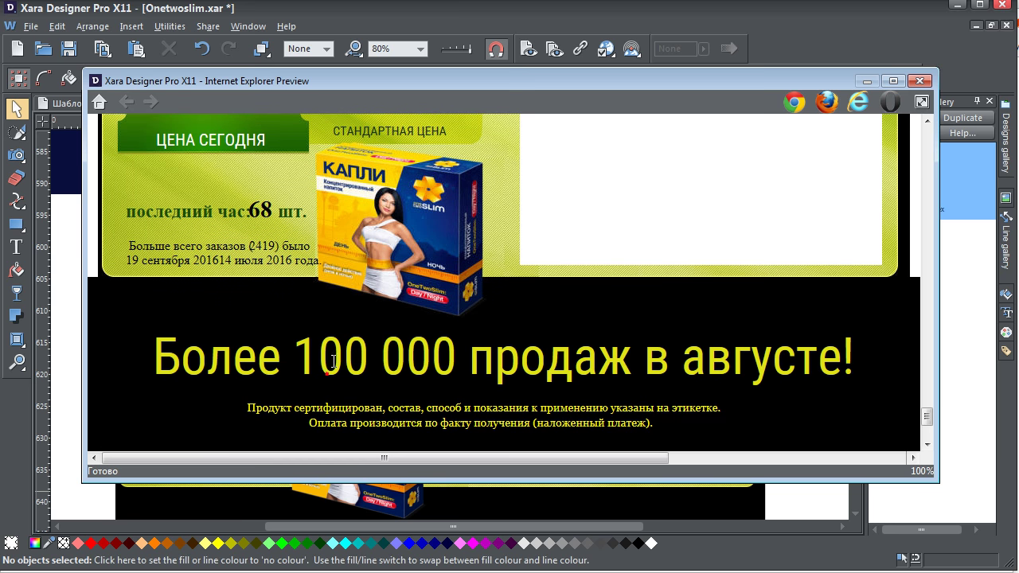
{"action": "scroll", "coordinate": [866, 275], "scroll_direction": "down", "scroll_amount": 4}
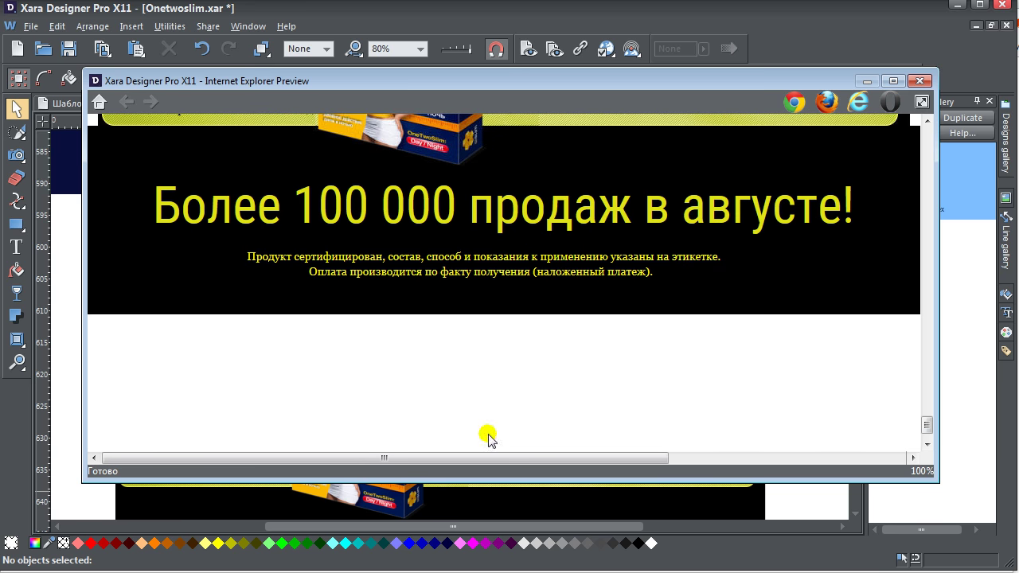
{"action": "scroll", "coordinate": [796, 251], "scroll_direction": "up", "scroll_amount": 15}
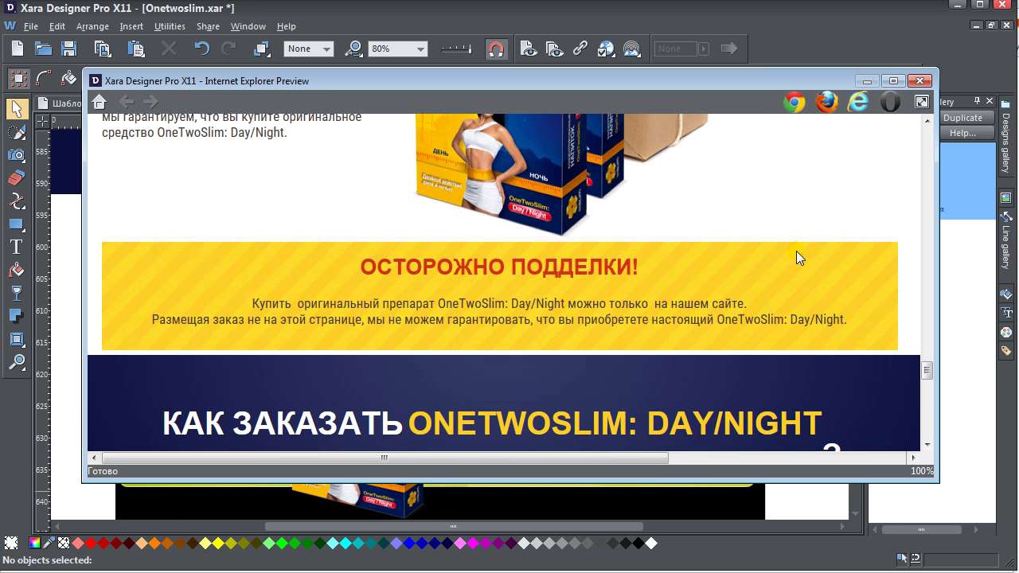
{"action": "scroll", "coordinate": [796, 251], "scroll_direction": "down", "scroll_amount": 8}
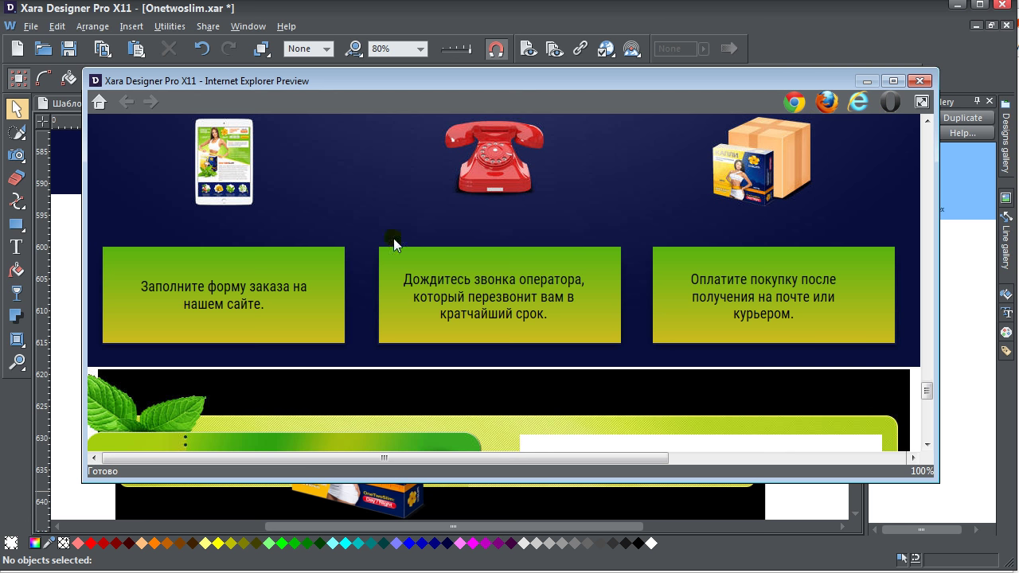
{"action": "left_click", "coordinate": [920, 81]}
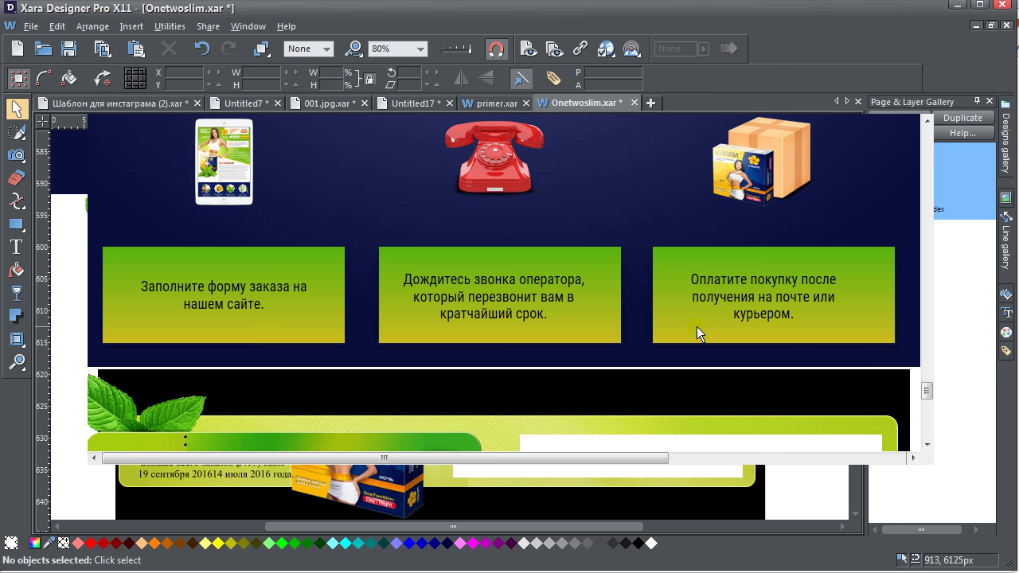
- Review the primer.xar example layout and check its page width and height in the page options without changing them
{"action": "left_click", "coordinate": [496, 103]}
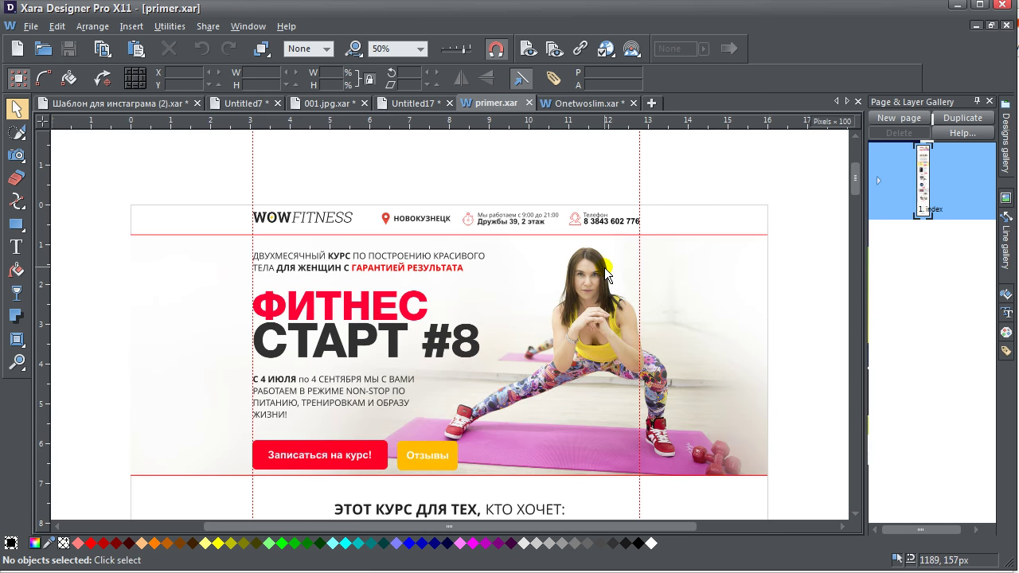
{"action": "scroll", "coordinate": [605, 269], "scroll_direction": "up", "scroll_amount": 1}
{"action": "scroll", "coordinate": [566, 357], "scroll_direction": "down", "scroll_amount": 10}
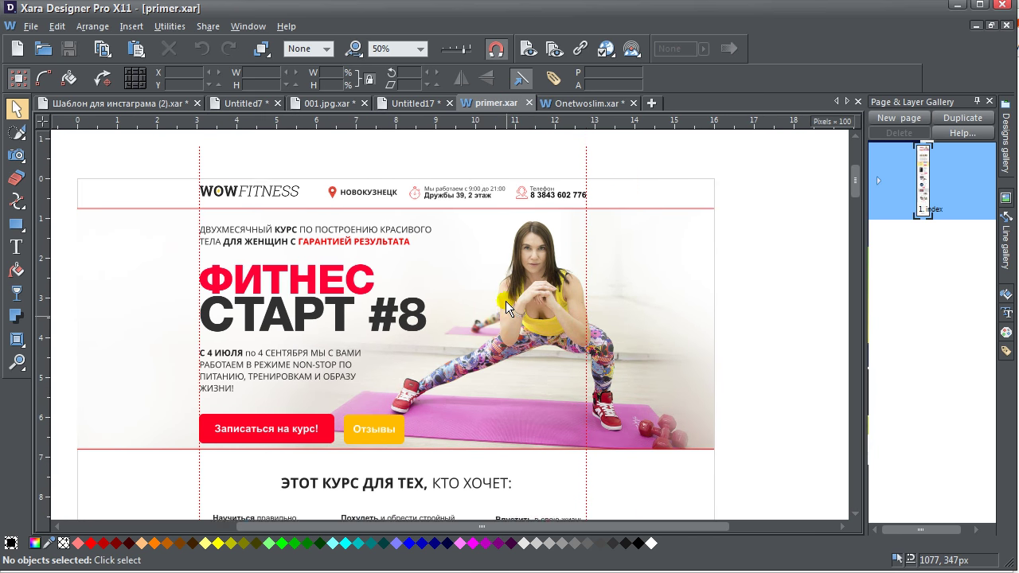
{"action": "scroll", "coordinate": [481, 348], "scroll_direction": "down", "scroll_amount": 5}
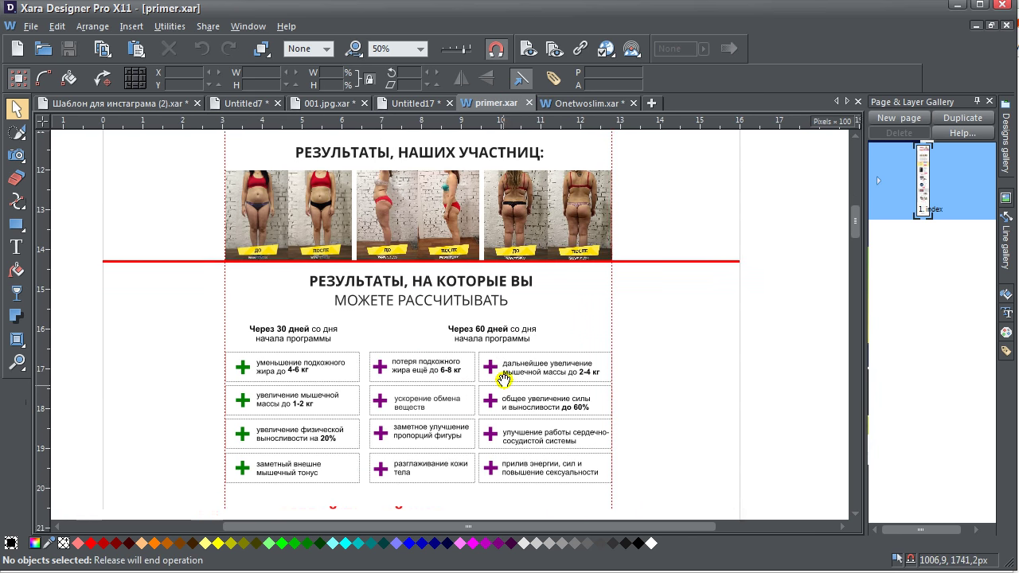
{"action": "scroll", "coordinate": [555, 351], "scroll_direction": "down", "scroll_amount": 1}
{"action": "right_click", "coordinate": [701, 341]}
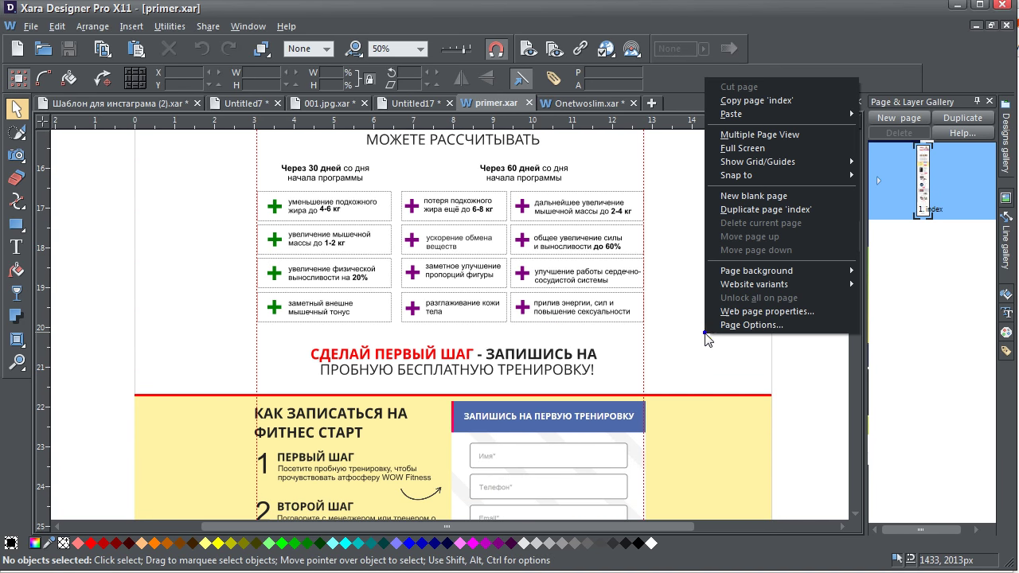
{"action": "left_click", "coordinate": [747, 325]}
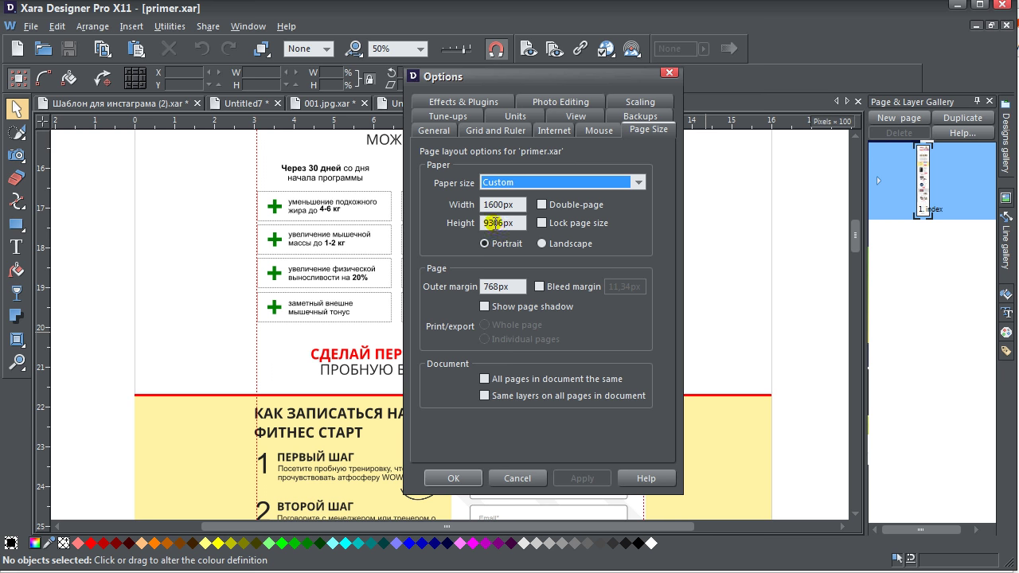
{"action": "left_click", "coordinate": [512, 479]}
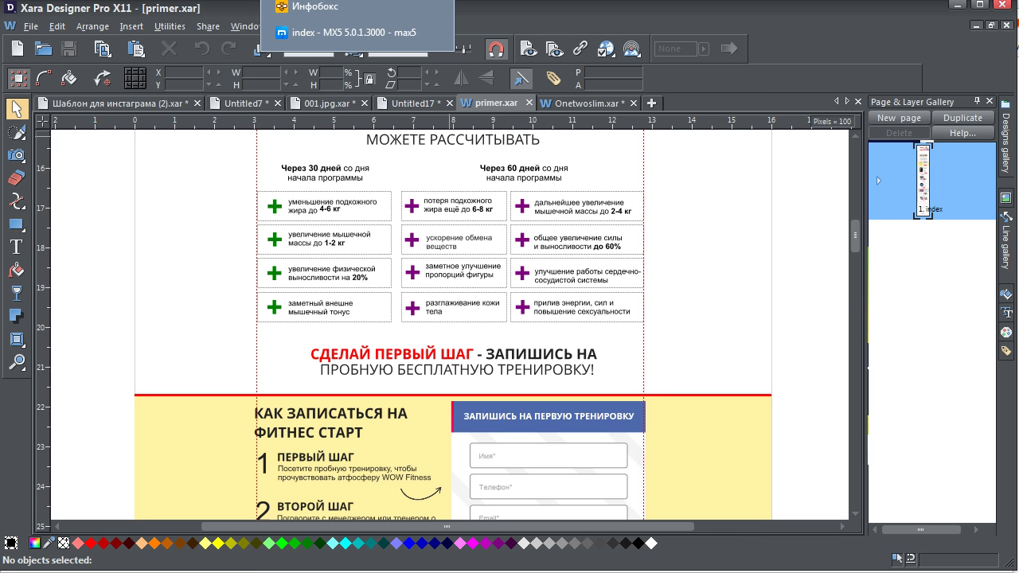
- Switch to the Maxthon browser and view the opening blocks of the published WOW Fitness page
{"action": "left_click", "coordinate": [365, 30]}
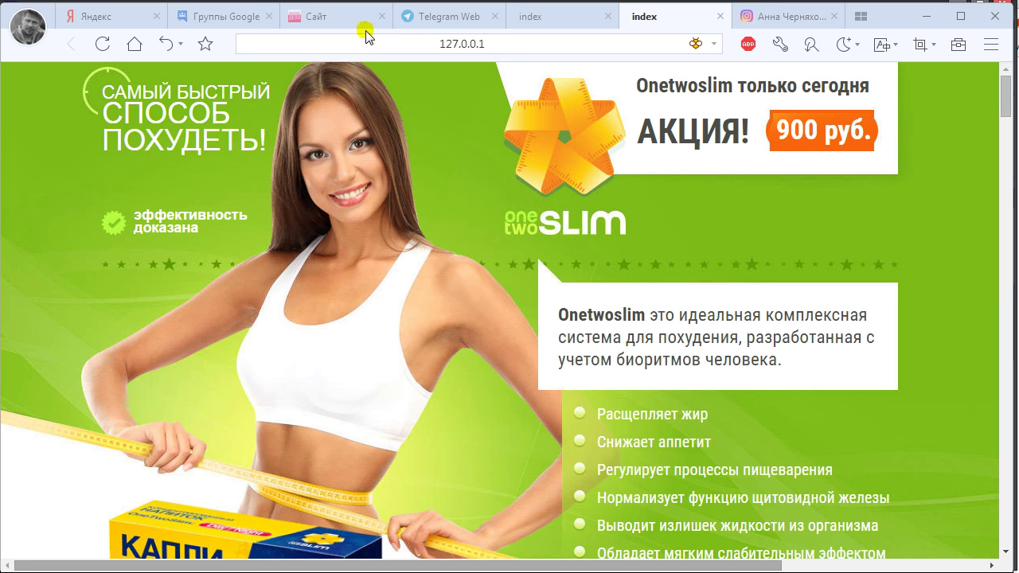
{"action": "left_click", "coordinate": [562, 17]}
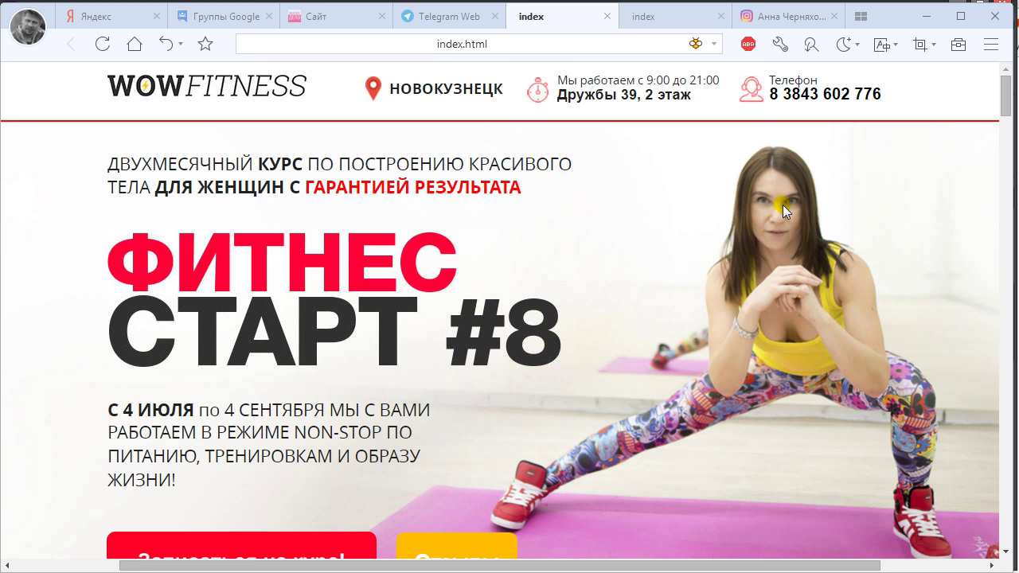
{"action": "scroll", "coordinate": [380, 154], "scroll_direction": "down", "scroll_amount": 4}
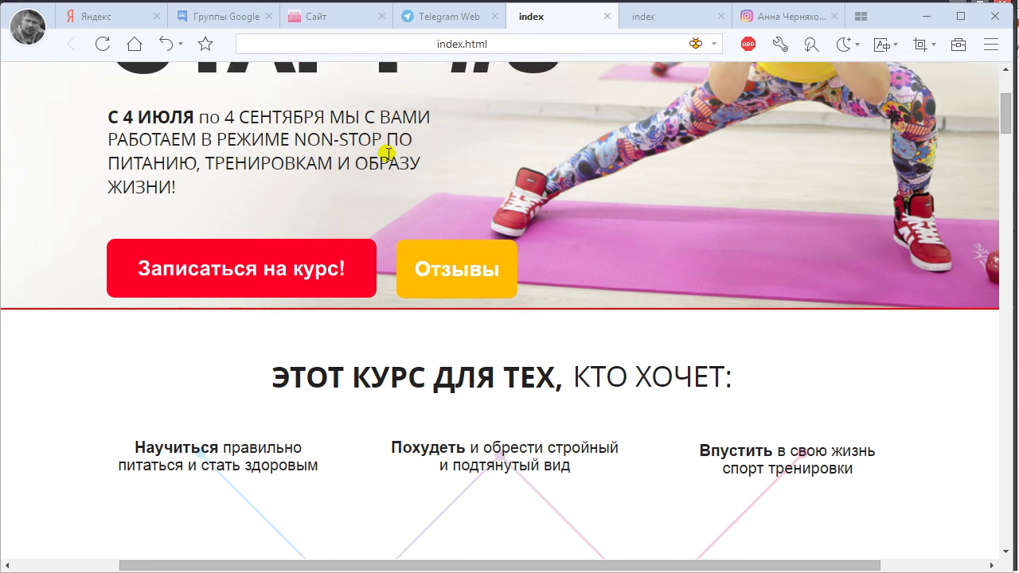
{"action": "scroll", "coordinate": [711, 242], "scroll_direction": "up", "scroll_amount": 4}
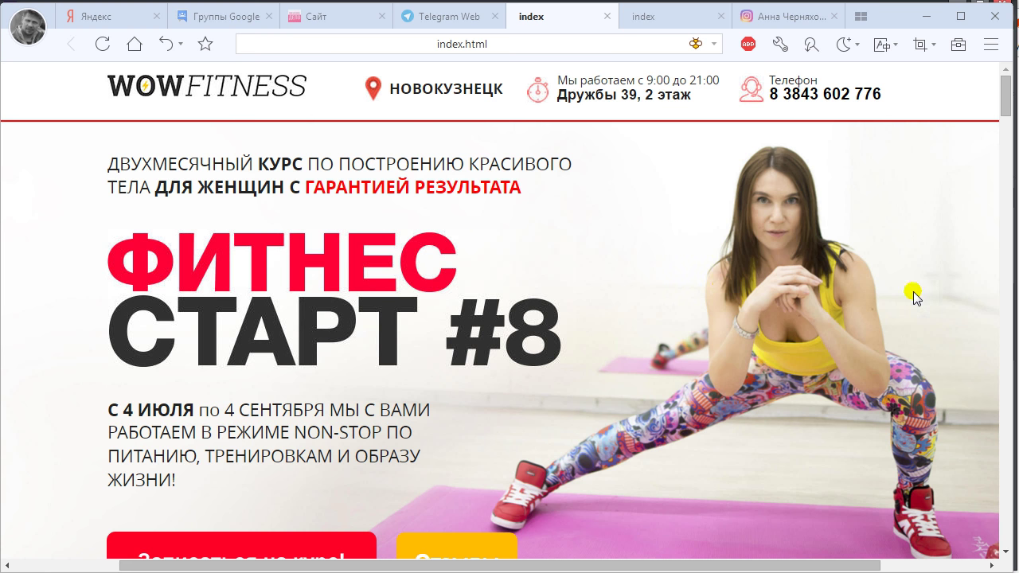
- Narrow the browser window and check how the WOW Fitness blocks fit, from the header to the group photos
{"action": "left_click_drag", "start_coordinate": [1013, 283], "coordinate": [754, 301]}
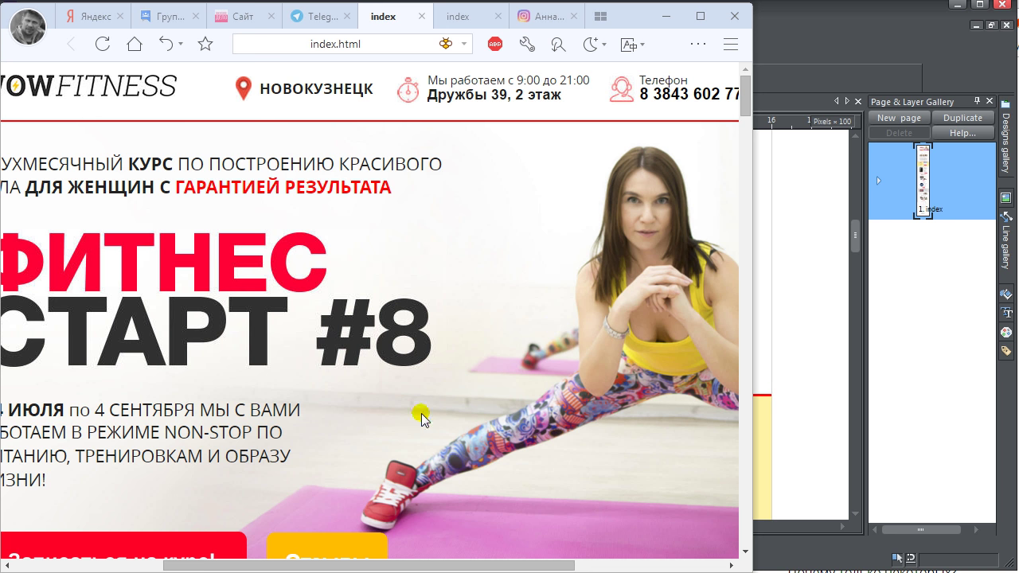
{"action": "scroll", "coordinate": [478, 418], "scroll_direction": "down", "scroll_amount": 5}
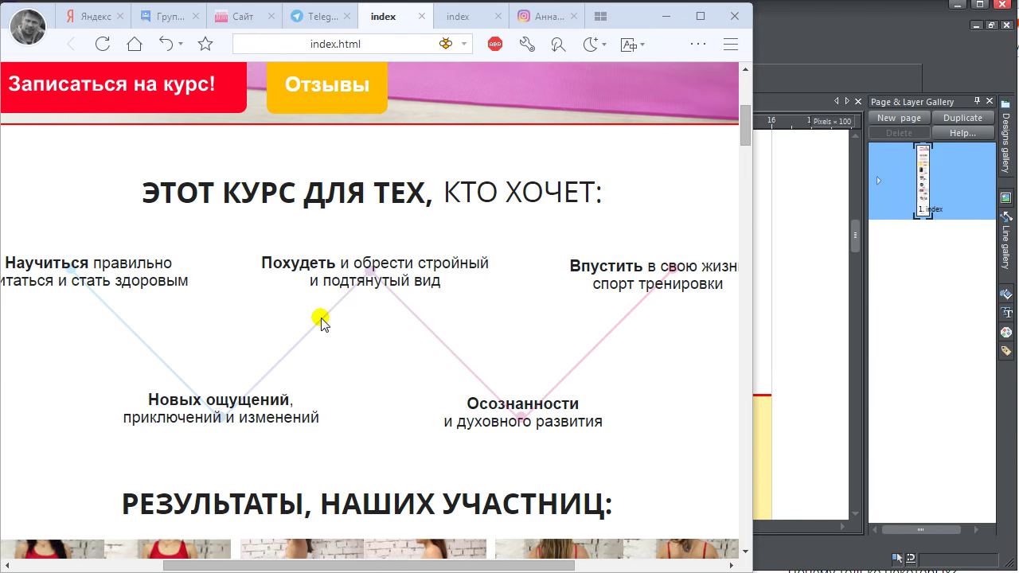
{"action": "scroll", "coordinate": [316, 322], "scroll_direction": "down", "scroll_amount": 5}
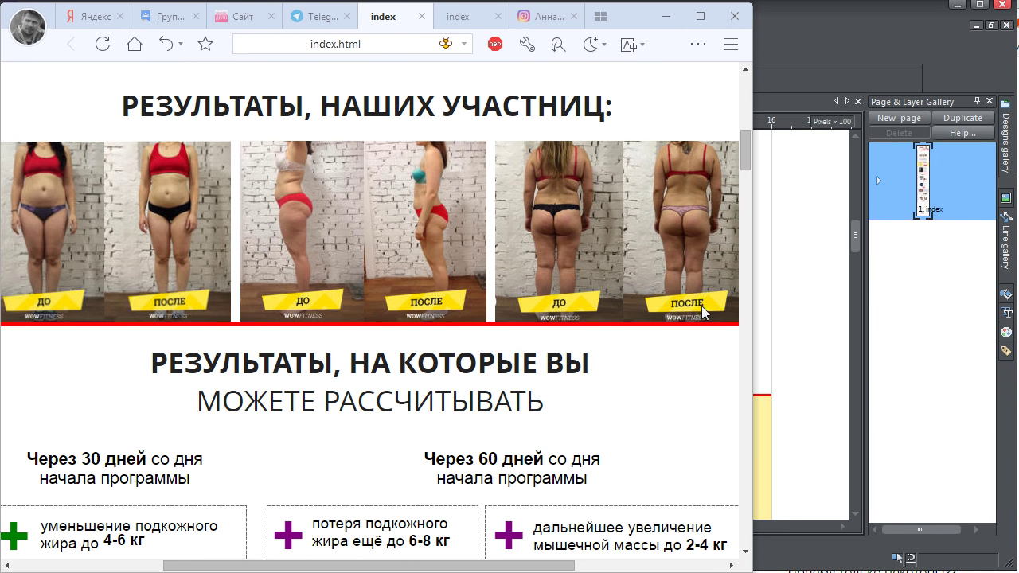
{"action": "scroll", "coordinate": [457, 323], "scroll_direction": "down", "scroll_amount": 4}
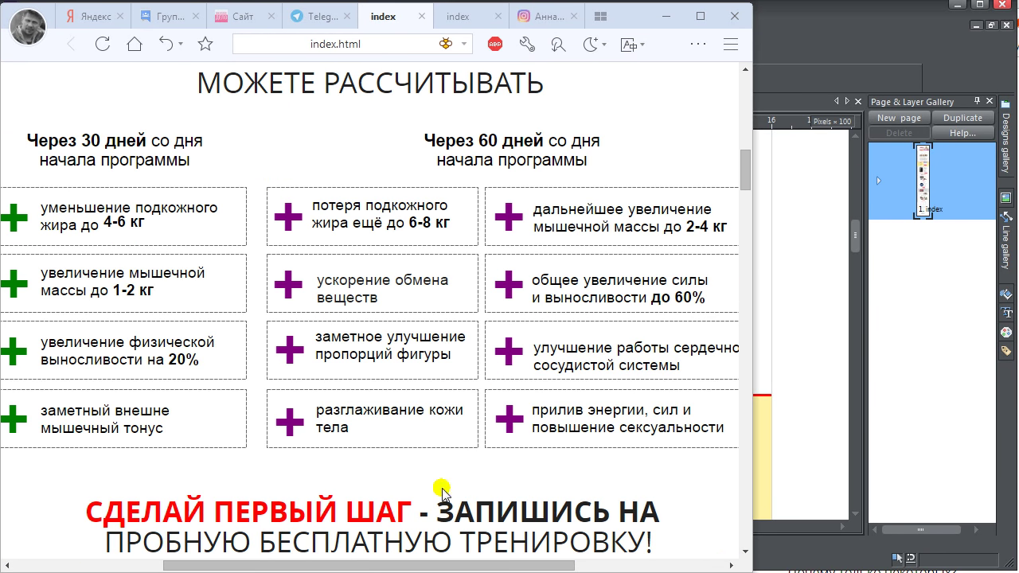
{"action": "scroll", "coordinate": [419, 263], "scroll_direction": "down", "scroll_amount": 3}
{"action": "scroll", "coordinate": [419, 253], "scroll_direction": "down", "scroll_amount": 4}
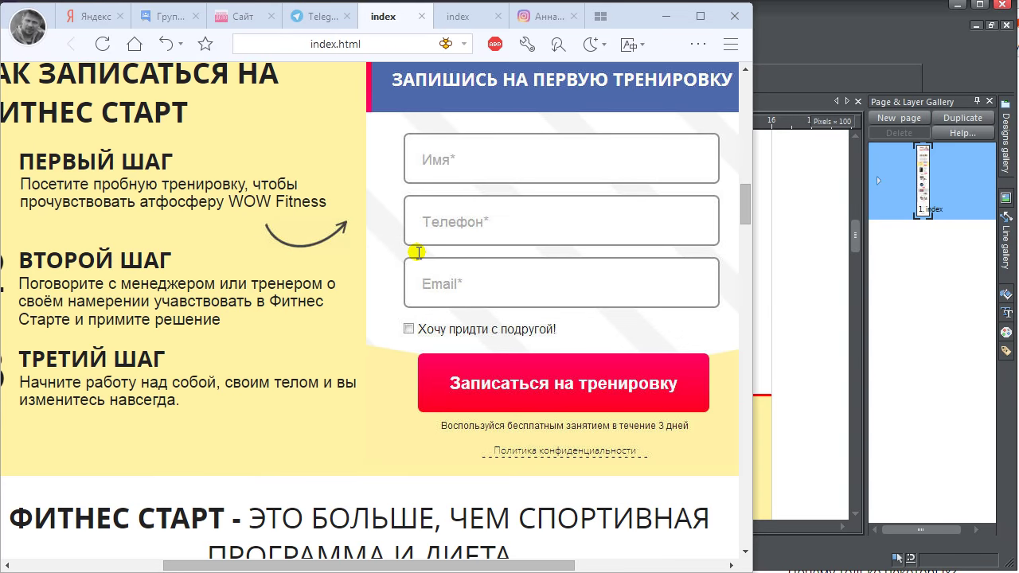
{"action": "scroll", "coordinate": [623, 311], "scroll_direction": "down", "scroll_amount": 9}
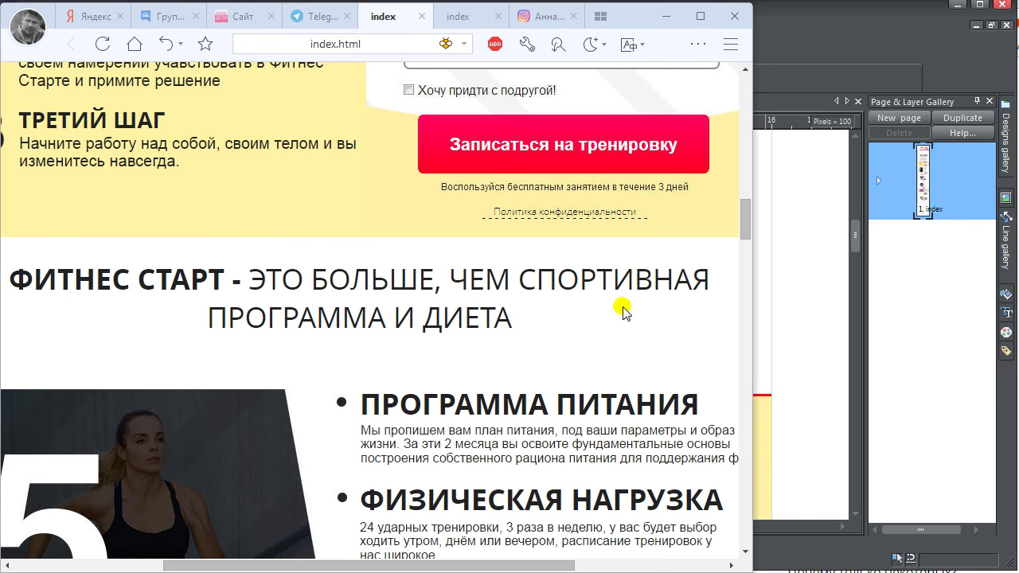
{"action": "scroll", "coordinate": [622, 308], "scroll_direction": "down", "scroll_amount": 8}
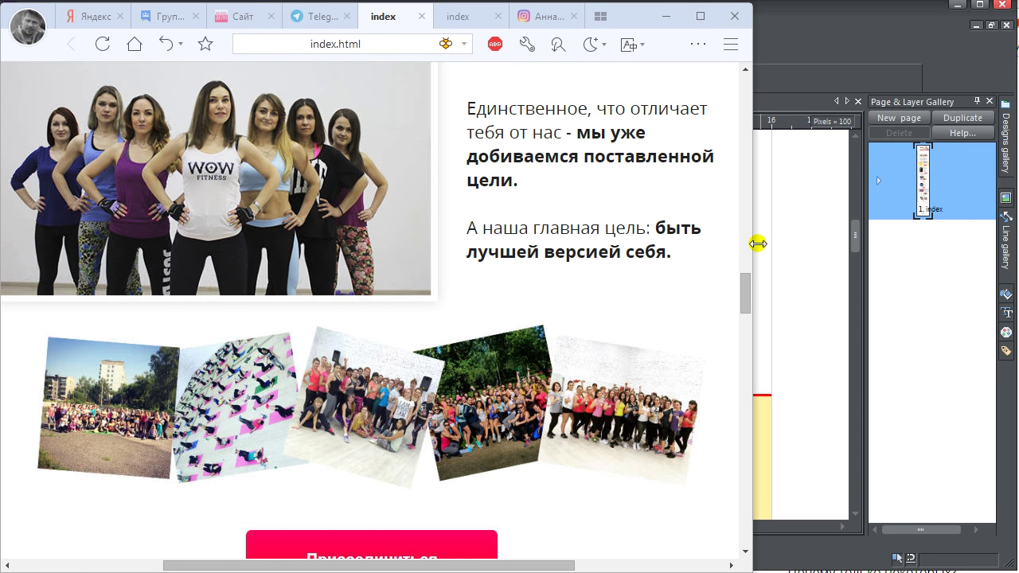
- Widen the browser window back to nearly full screen and review the WOW Fitness page back up to its header
{"action": "left_click_drag", "start_coordinate": [754, 245], "coordinate": [879, 247]}
{"action": "left_click_drag", "start_coordinate": [987, 250], "coordinate": [990, 250]}
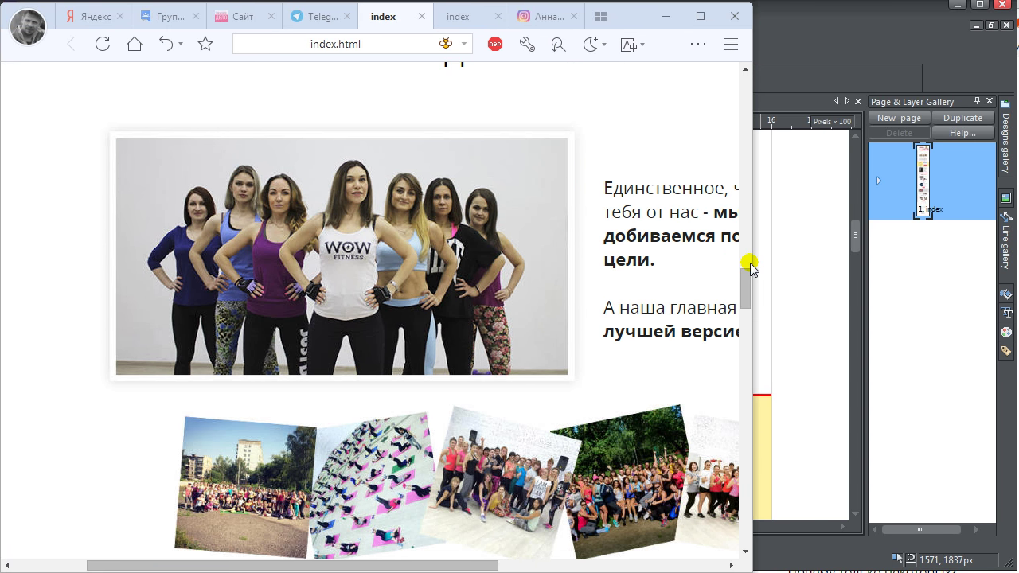
{"action": "left_click_drag", "start_coordinate": [751, 268], "coordinate": [1013, 266]}
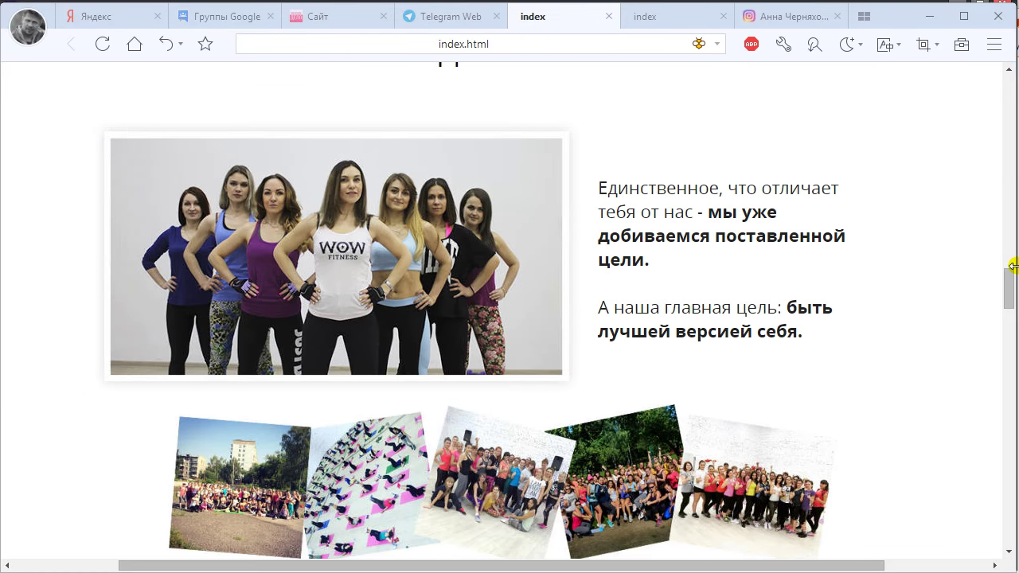
{"action": "scroll", "coordinate": [802, 310], "scroll_direction": "up", "scroll_amount": 15}
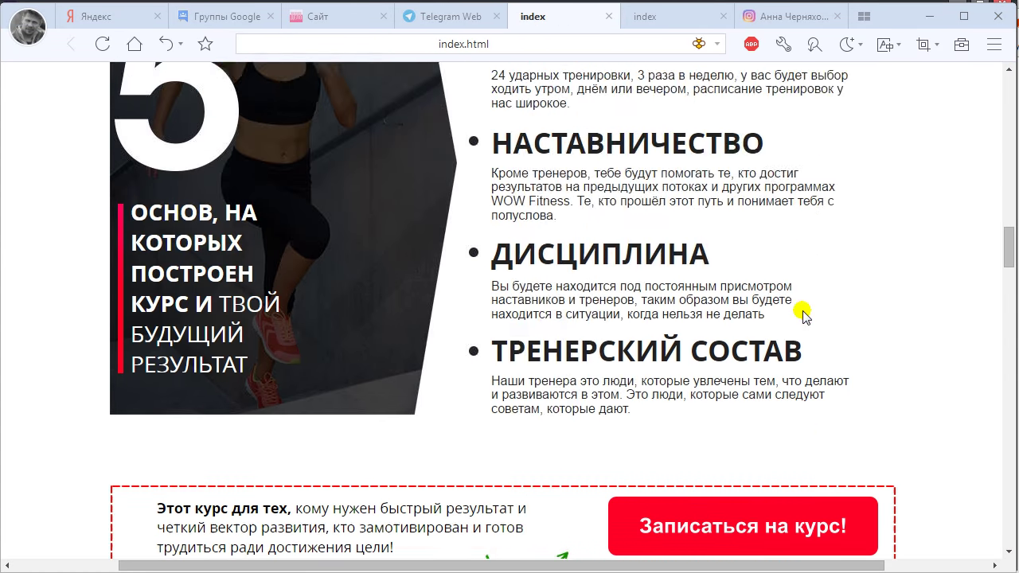
{"action": "scroll", "coordinate": [803, 315], "scroll_direction": "up", "scroll_amount": 12}
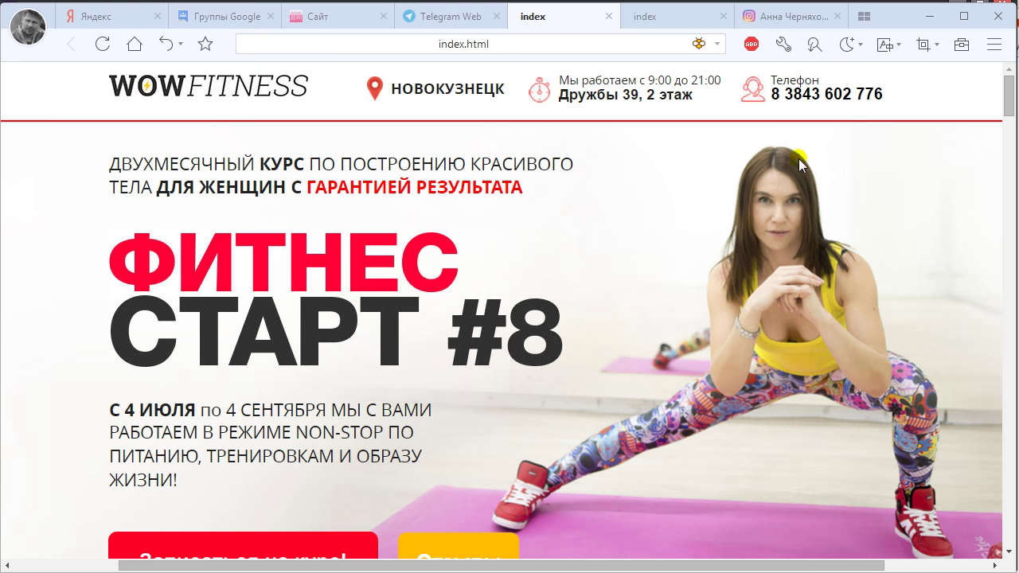
- Review the WOW Fitness page from the header down to the result formula and sign-up block, and return to the header
{"action": "scroll", "coordinate": [803, 141], "scroll_direction": "down", "scroll_amount": 5}
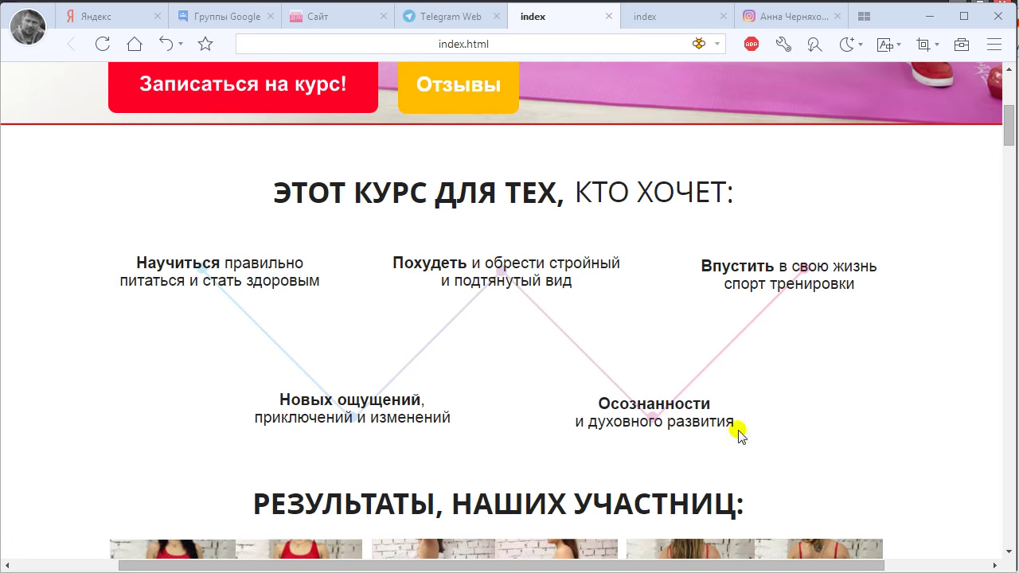
{"action": "scroll", "coordinate": [586, 357], "scroll_direction": "down", "scroll_amount": 5}
{"action": "scroll", "coordinate": [585, 357], "scroll_direction": "down", "scroll_amount": 10}
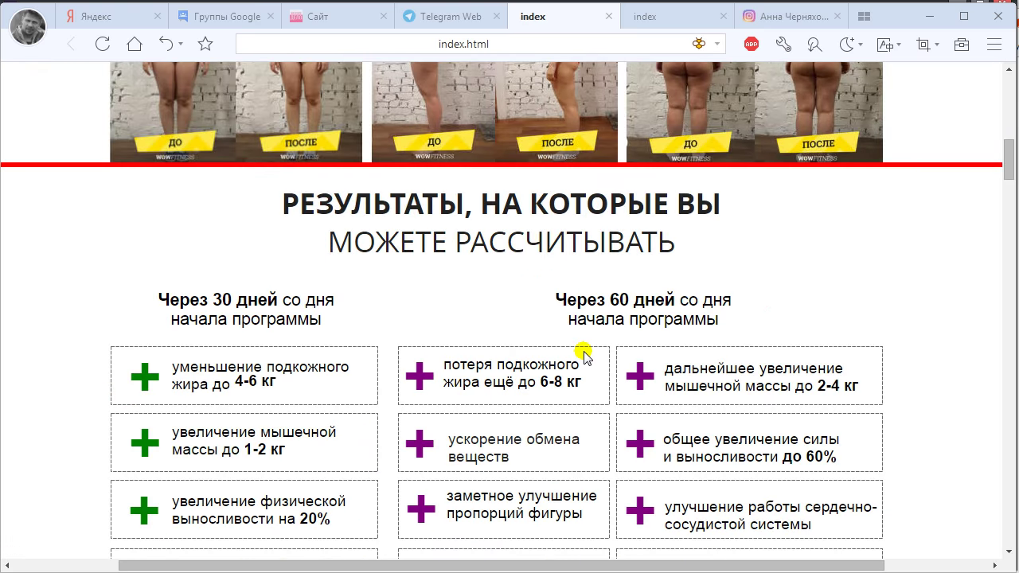
{"action": "scroll", "coordinate": [584, 351], "scroll_direction": "down", "scroll_amount": 7}
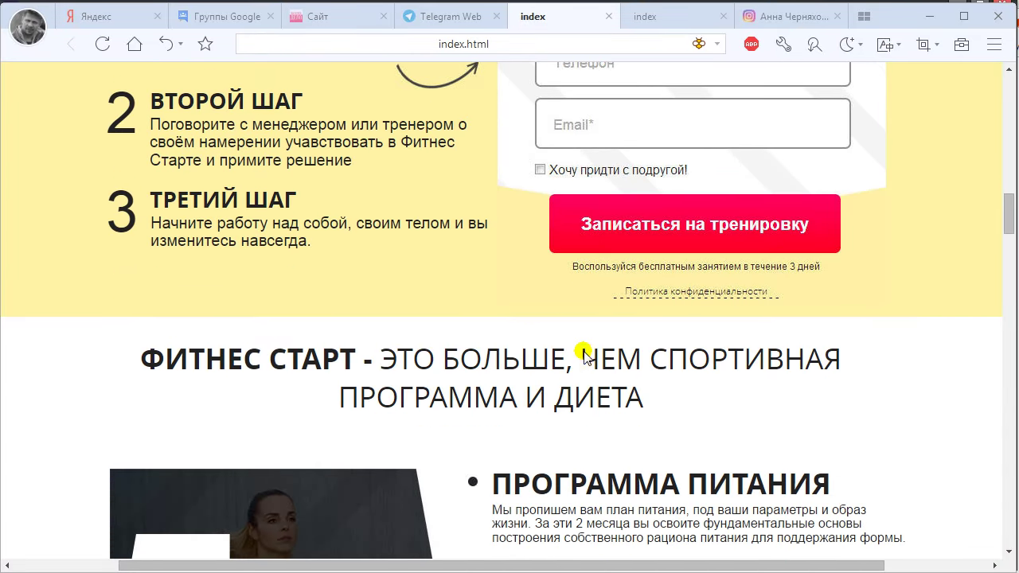
{"action": "scroll", "coordinate": [584, 351], "scroll_direction": "down", "scroll_amount": 8}
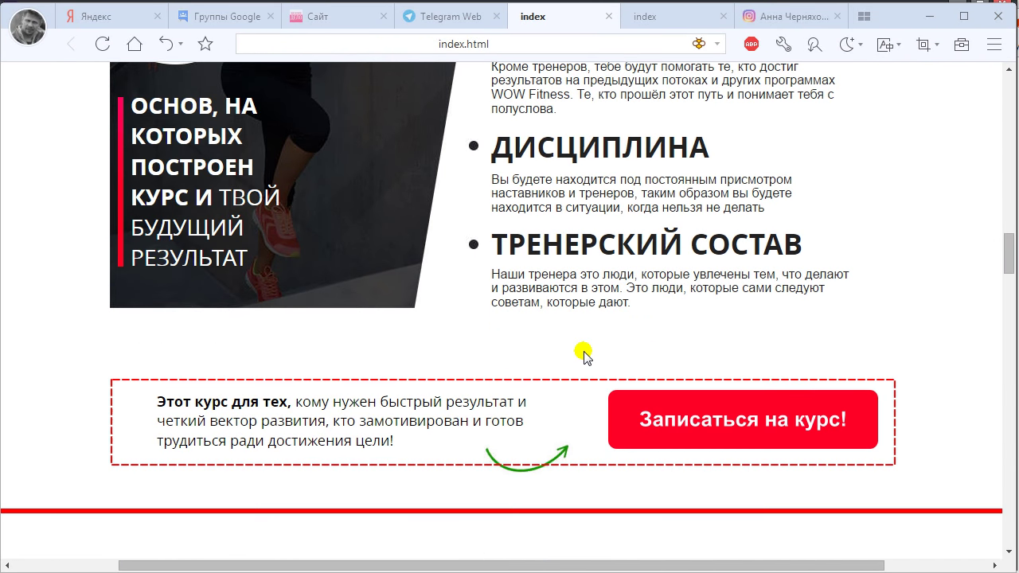
{"action": "scroll", "coordinate": [584, 351], "scroll_direction": "down", "scroll_amount": 10}
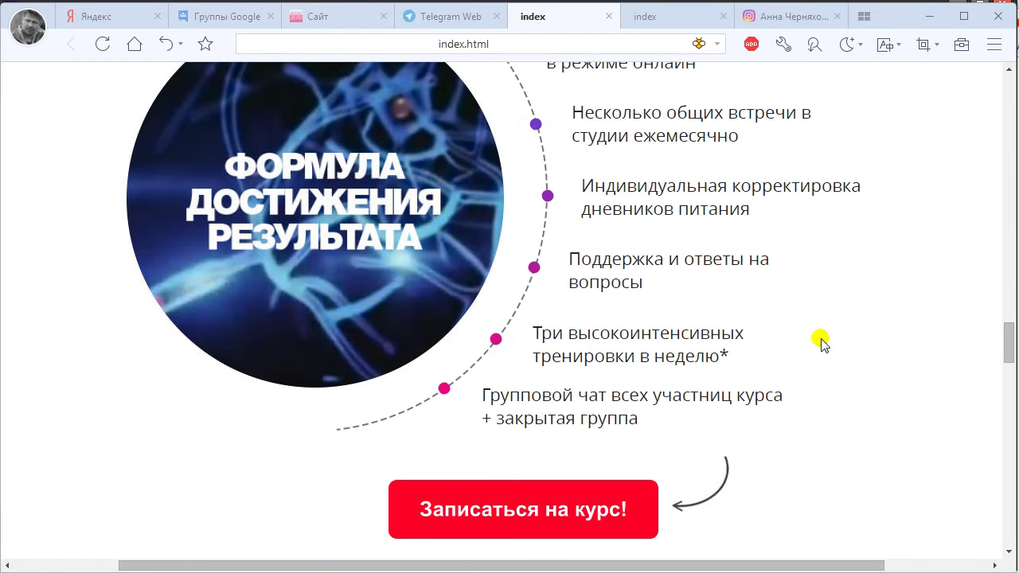
{"action": "left_click_drag", "start_coordinate": [1005, 343], "coordinate": [1005, 79]}
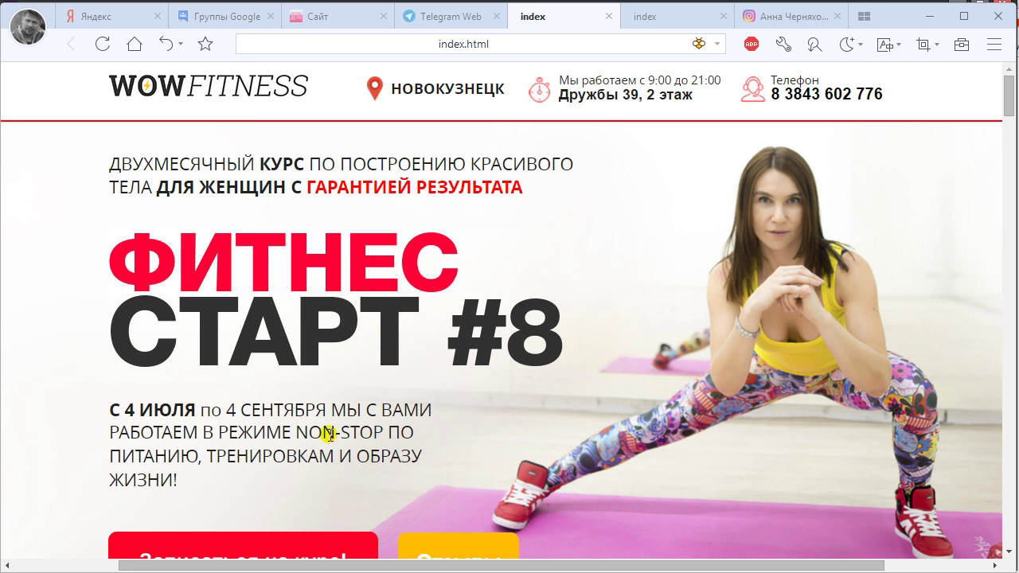
- Review the published Onetwoslim page from the header to the day and night ingredients, checking the spacing around the product description
{"action": "left_click", "coordinate": [649, 16]}
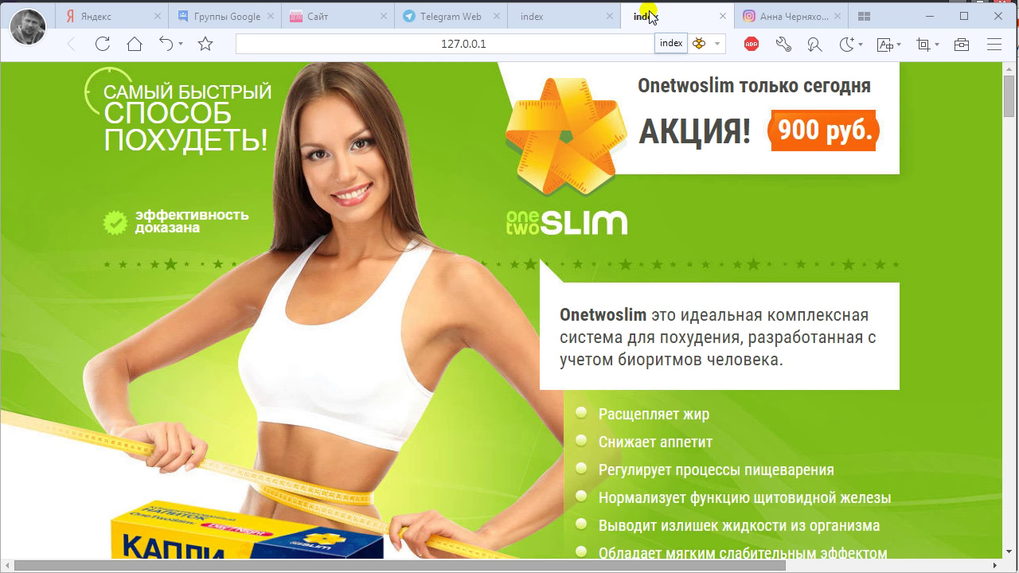
{"action": "scroll", "coordinate": [402, 327], "scroll_direction": "down", "scroll_amount": 10}
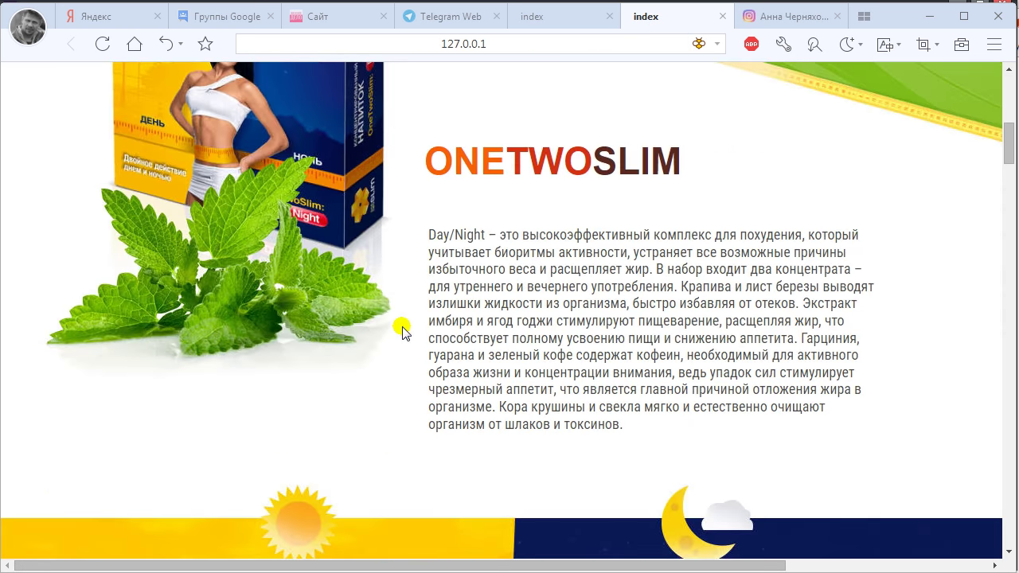
{"action": "scroll", "coordinate": [402, 331], "scroll_direction": "up", "scroll_amount": 5}
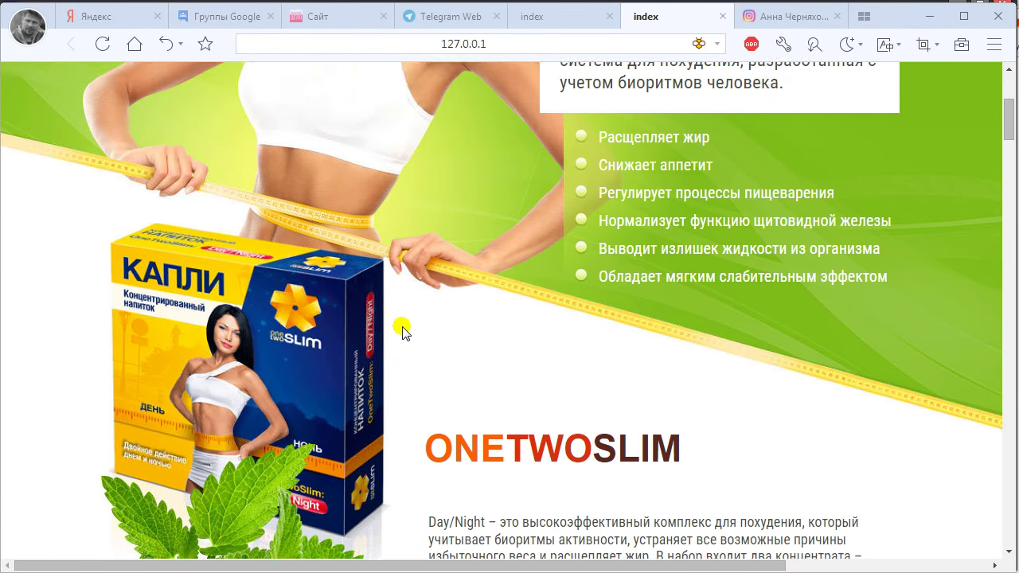
{"action": "scroll", "coordinate": [402, 332], "scroll_direction": "down", "scroll_amount": 4}
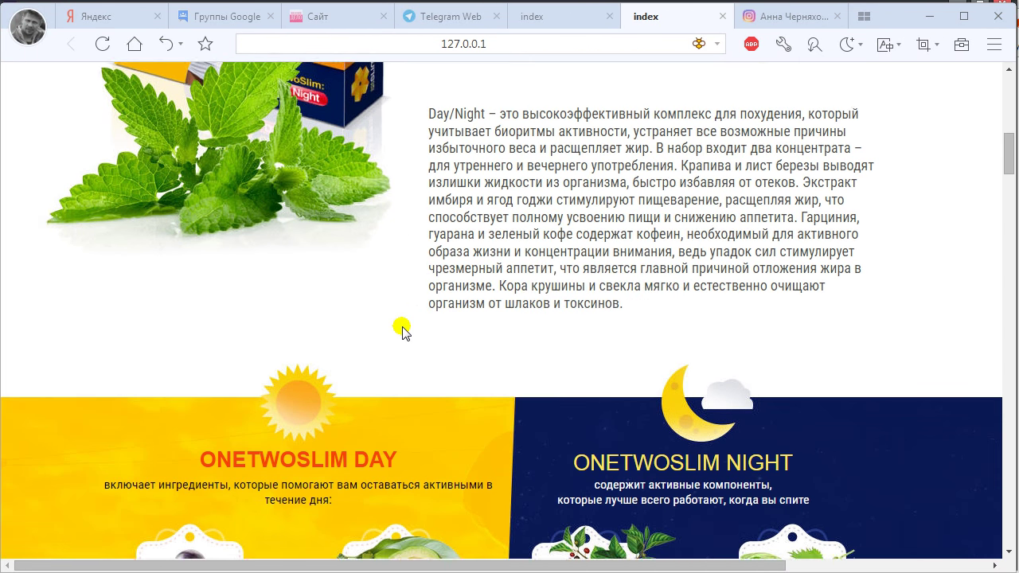
{"action": "scroll", "coordinate": [402, 332], "scroll_direction": "up", "scroll_amount": 4}
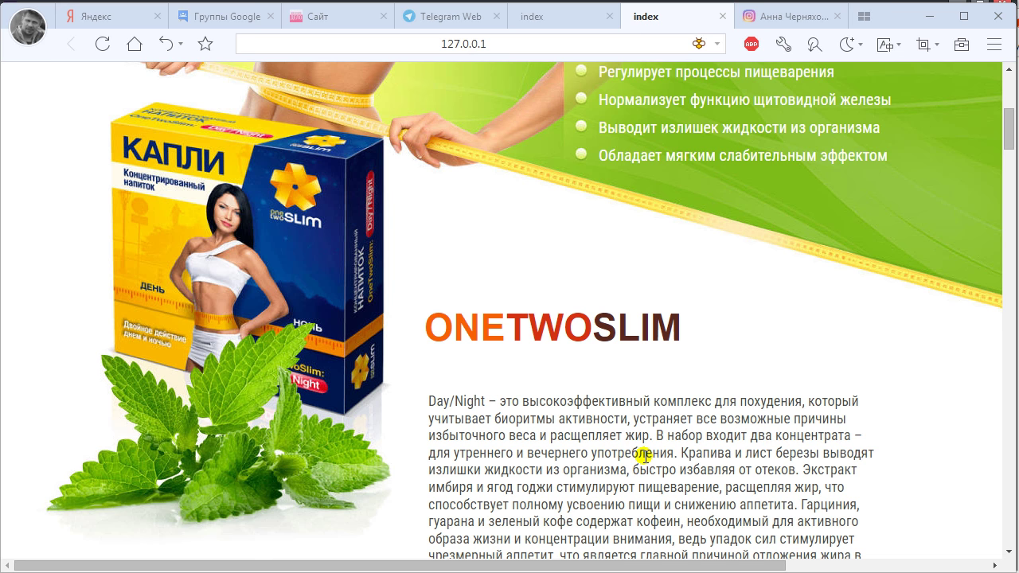
{"action": "scroll", "coordinate": [703, 246], "scroll_direction": "up", "scroll_amount": 5}
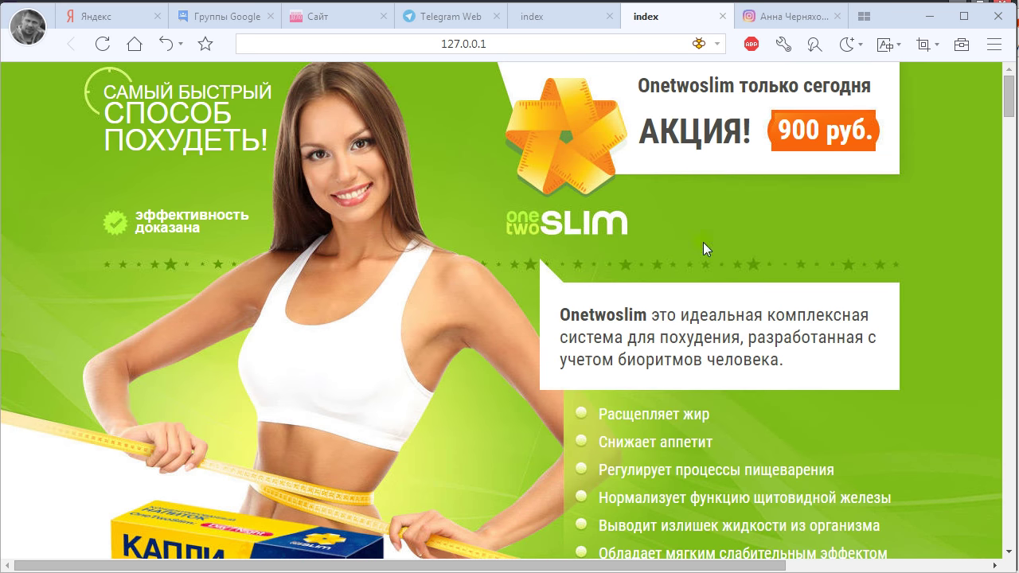
{"action": "scroll", "coordinate": [629, 288], "scroll_direction": "down", "scroll_amount": 6}
{"action": "scroll", "coordinate": [630, 288], "scroll_direction": "down", "scroll_amount": 8}
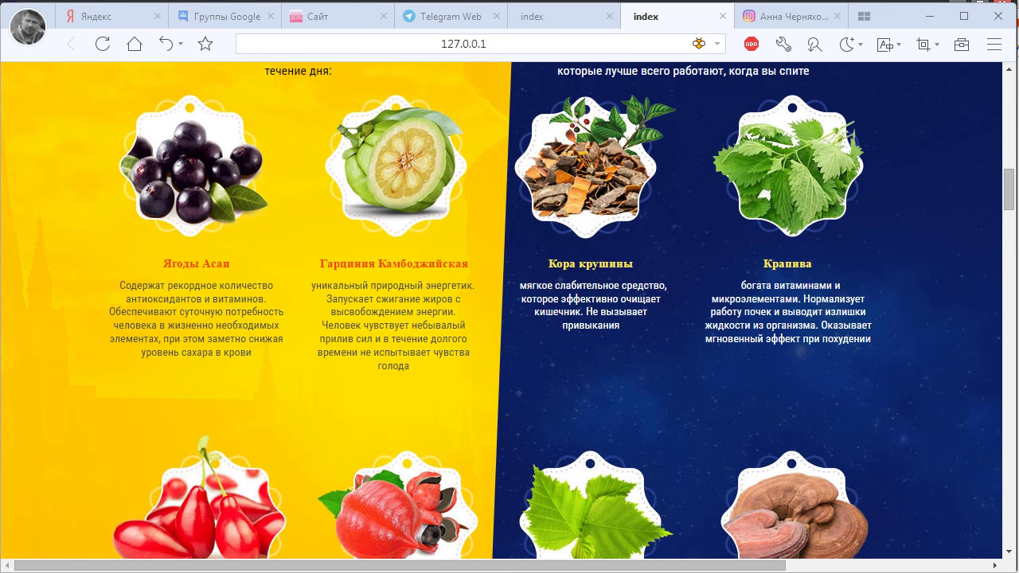
- Switch to Onetwoslim.xar in Xara Designer and move the product box photo beside «НЕ ВРЕДНО ЛИ?» to about X 19 px, Y 4286 px
{"action": "key", "text": "alt+Tab"}
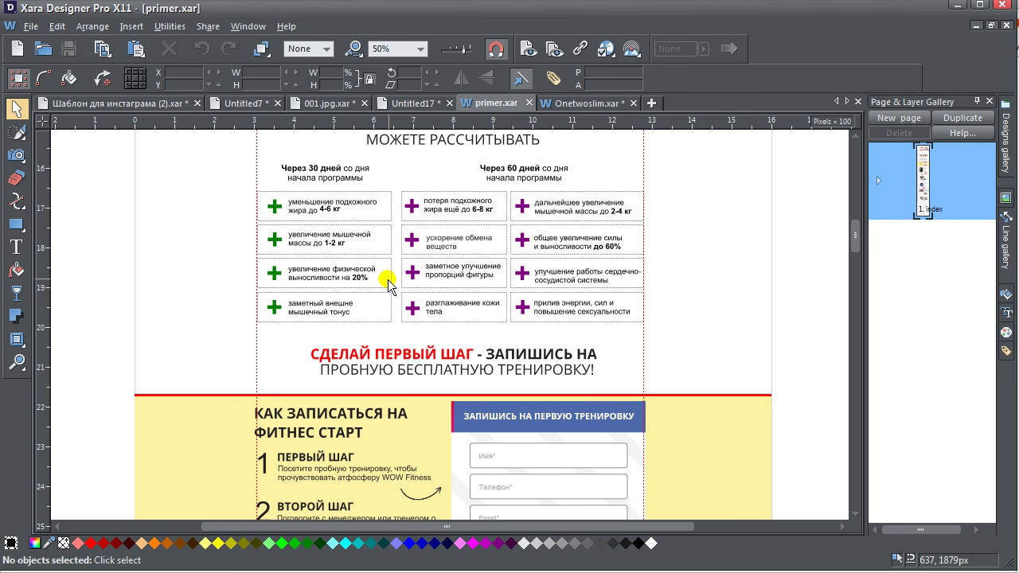
{"action": "left_click", "coordinate": [585, 104]}
{"action": "scroll", "coordinate": [669, 325], "scroll_direction": "up", "scroll_amount": 6}
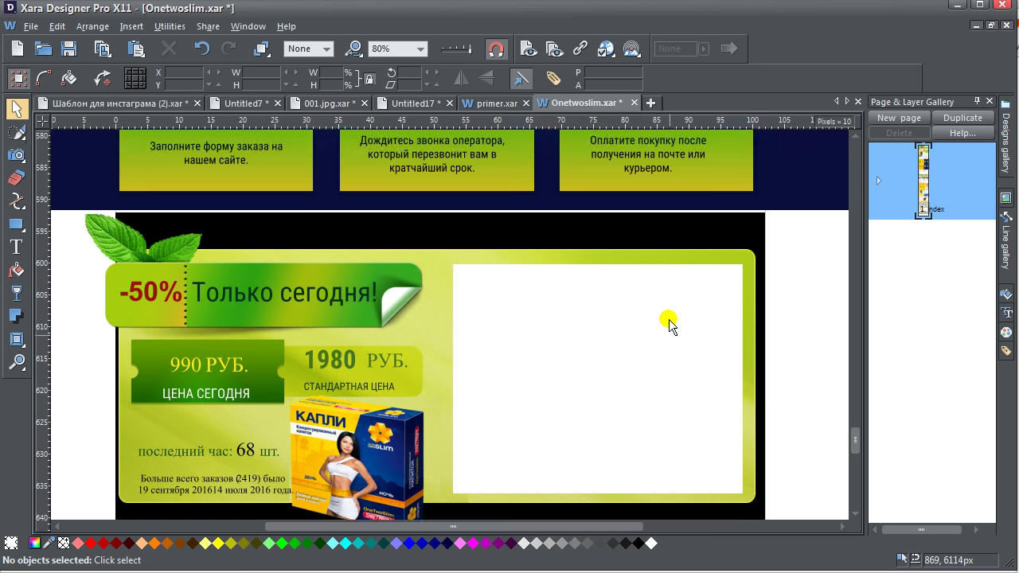
{"action": "scroll", "coordinate": [669, 325], "scroll_direction": "up", "scroll_amount": 6}
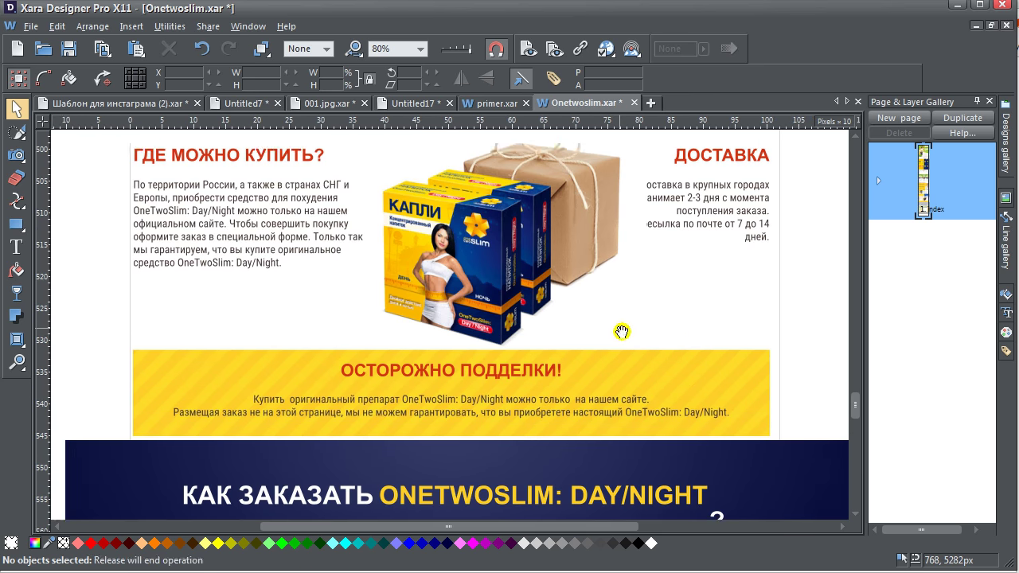
{"action": "scroll", "coordinate": [600, 412], "scroll_direction": "up", "scroll_amount": 5}
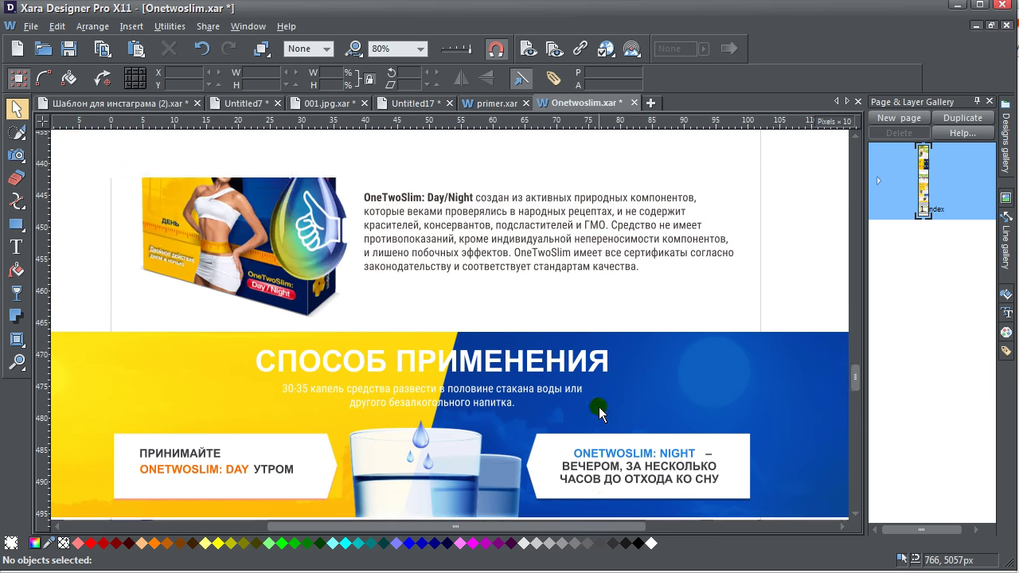
{"action": "left_click", "coordinate": [263, 318]}
{"action": "left_click_drag", "start_coordinate": [263, 318], "coordinate": [241, 292]}
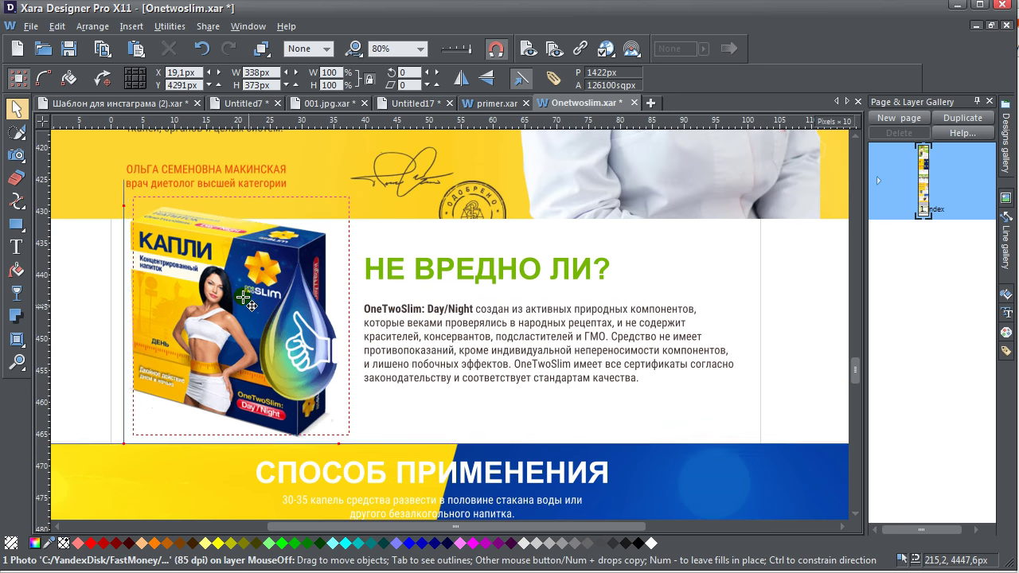
{"action": "scroll", "coordinate": [612, 312], "scroll_direction": "up", "scroll_amount": 8}
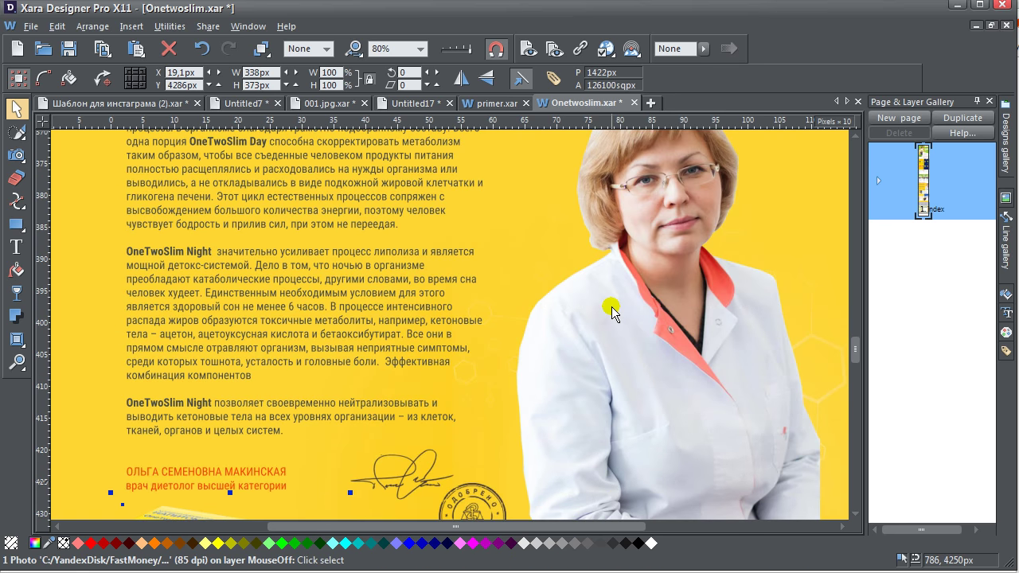
{"action": "scroll", "coordinate": [533, 371], "scroll_direction": "up", "scroll_amount": 10}
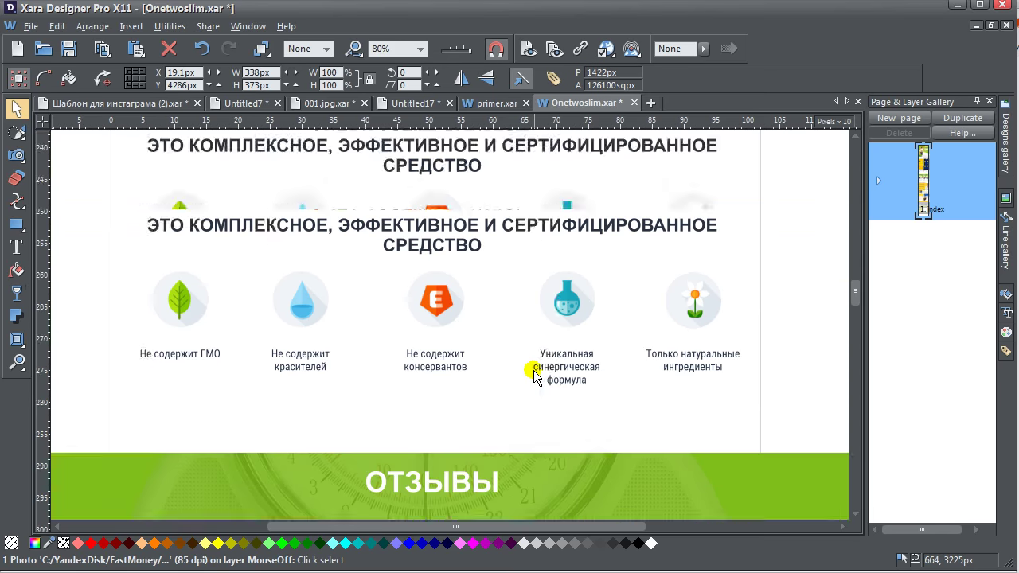
{"action": "scroll", "coordinate": [534, 370], "scroll_direction": "up", "scroll_amount": 8}
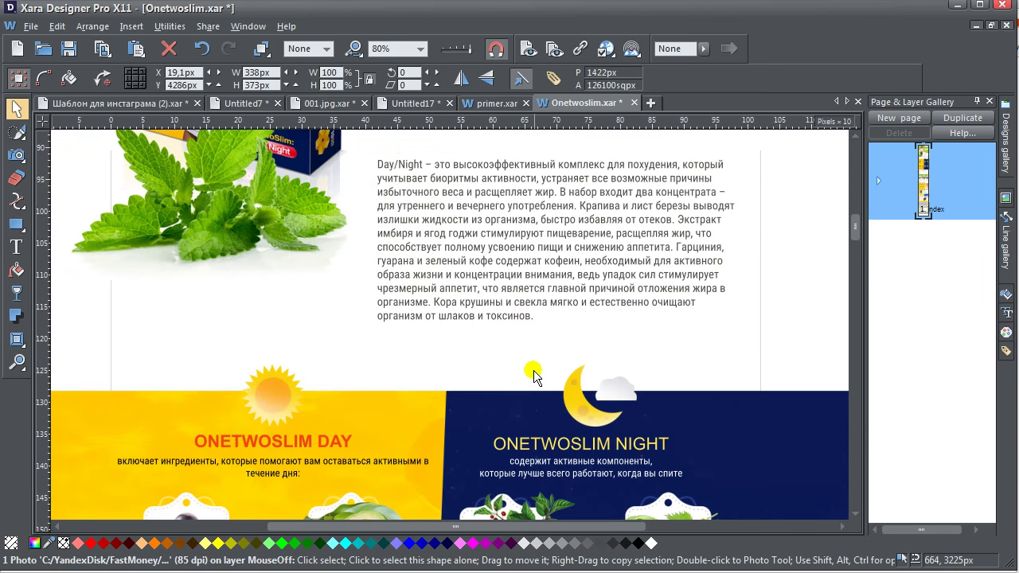
{"action": "left_click_drag", "start_coordinate": [474, 274], "coordinate": [472, 225]}
{"action": "key", "text": "ctrl+z"}
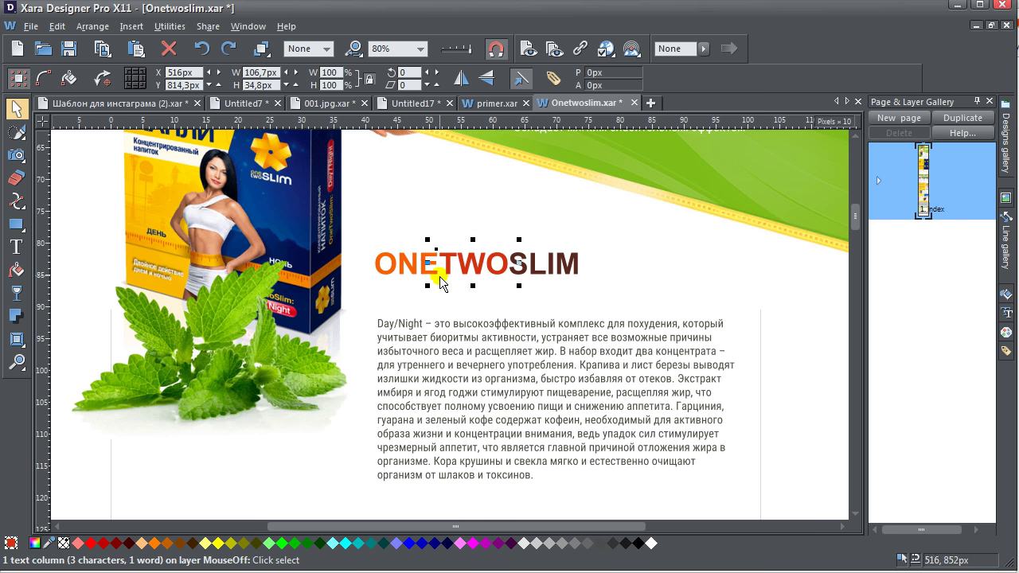
{"action": "left_click", "coordinate": [396, 242]}
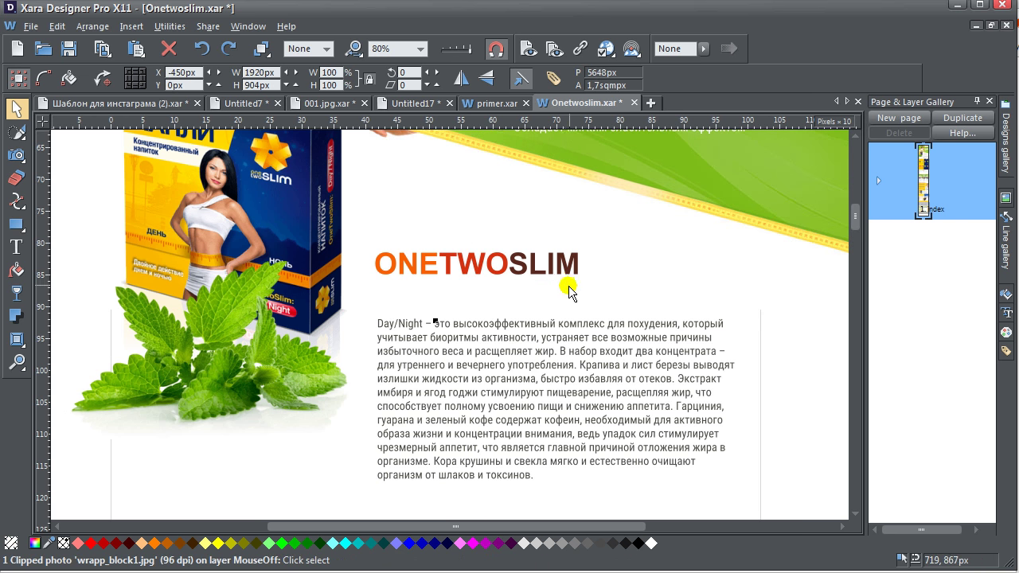
- Select all three text parts of the ONETWOSLIM heading beside the product box and move them up together to Y 733 px
{"action": "left_click", "coordinate": [560, 273]}
{"action": "left_click", "coordinate": [483, 273], "text": "shift"}
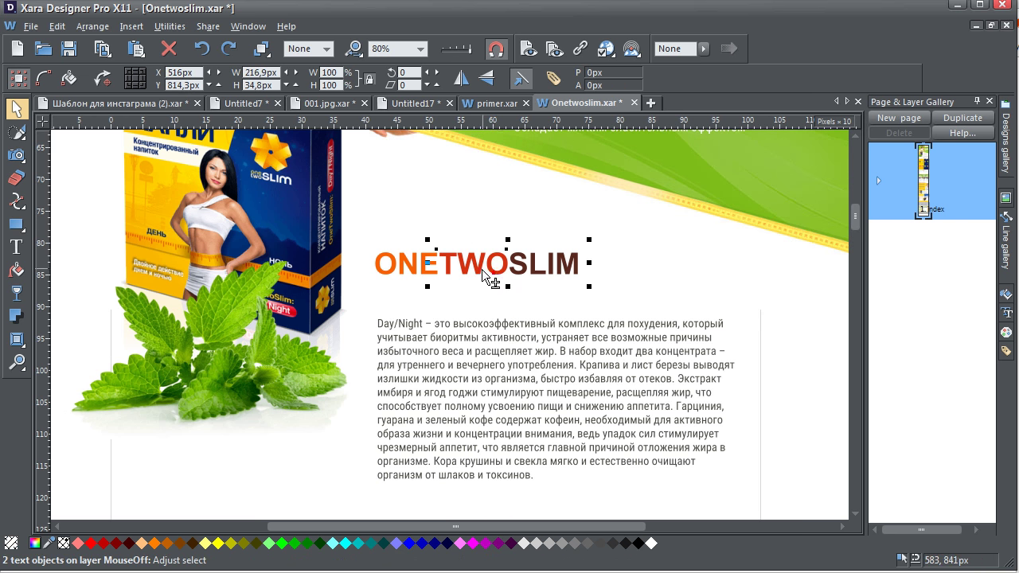
{"action": "left_click", "coordinate": [428, 270], "text": "shift"}
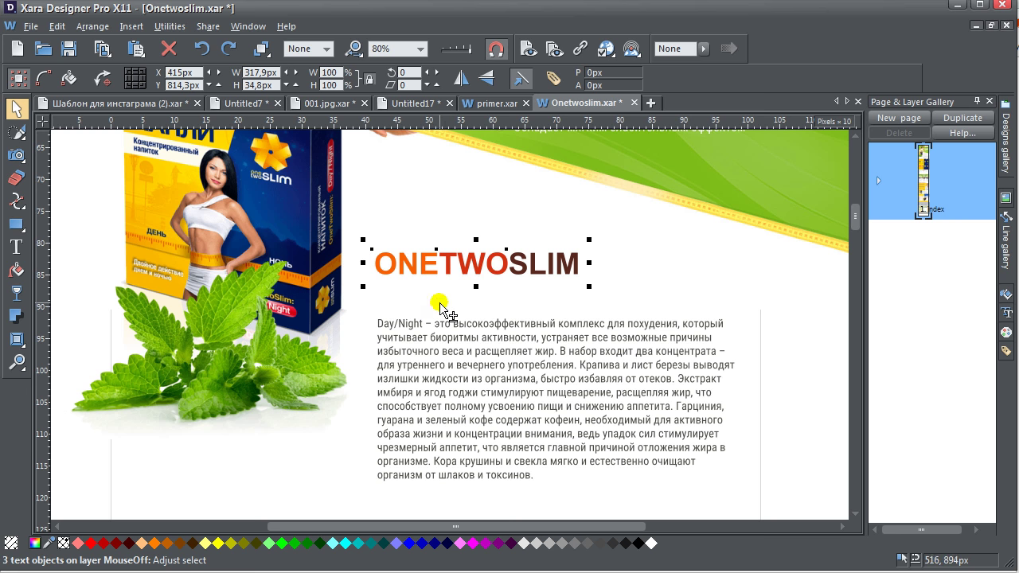
{"action": "left_click_drag", "start_coordinate": [446, 272], "coordinate": [446, 221]}
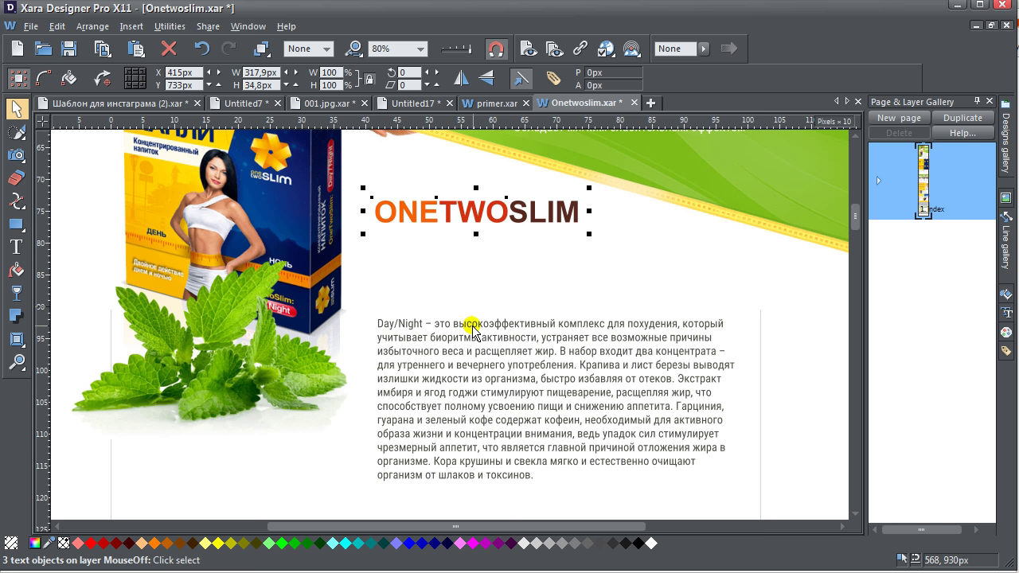
- Move the Day/Night description paragraph up under the ONETWOSLIM heading, to X 418 px and Y 808.5 px
{"action": "left_click", "coordinate": [472, 328]}
{"action": "left_click_drag", "start_coordinate": [469, 332], "coordinate": [475, 263]}
{"action": "scroll", "coordinate": [475, 263], "scroll_direction": "down", "scroll_amount": 2}
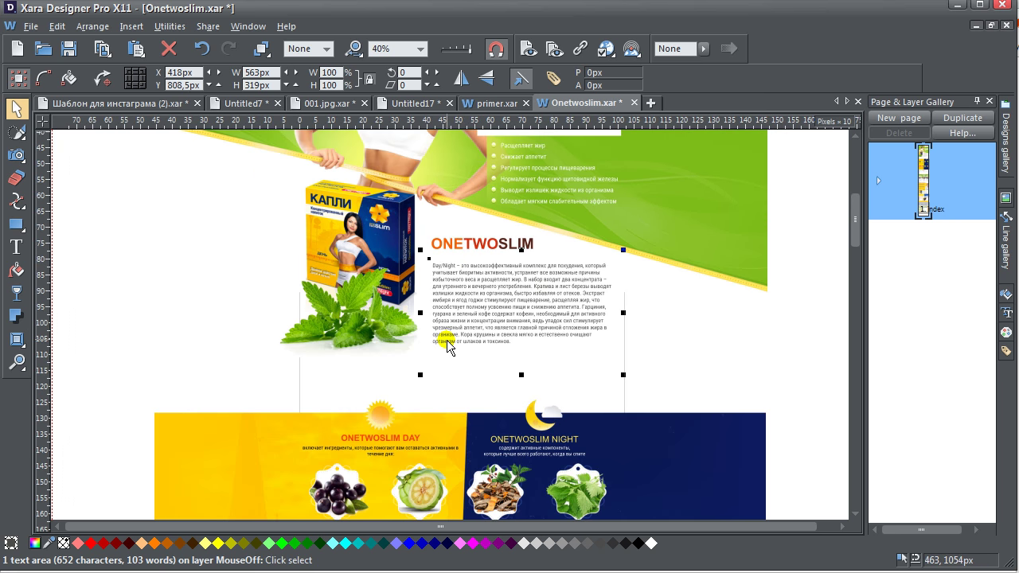
{"action": "left_click", "coordinate": [780, 377]}
- Move the entire yellow and blue Day/Night ingredients block with its contents straight up to tighten the gap beneath the description
{"action": "scroll", "coordinate": [349, 309], "scroll_direction": "down", "scroll_amount": 5}
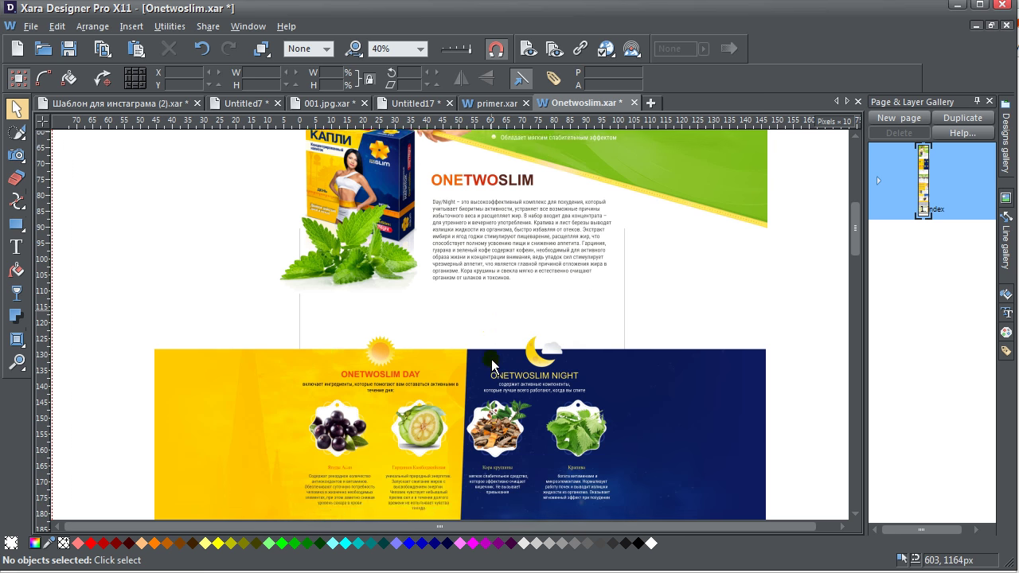
{"action": "scroll", "coordinate": [492, 364], "scroll_direction": "up", "scroll_amount": 3}
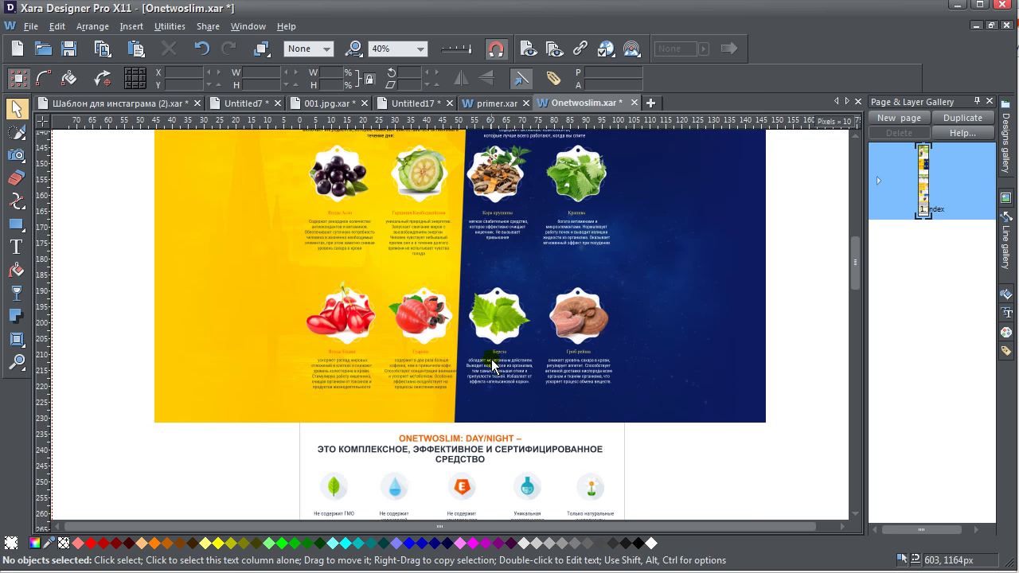
{"action": "scroll", "coordinate": [535, 353], "scroll_direction": "down", "scroll_amount": 1}
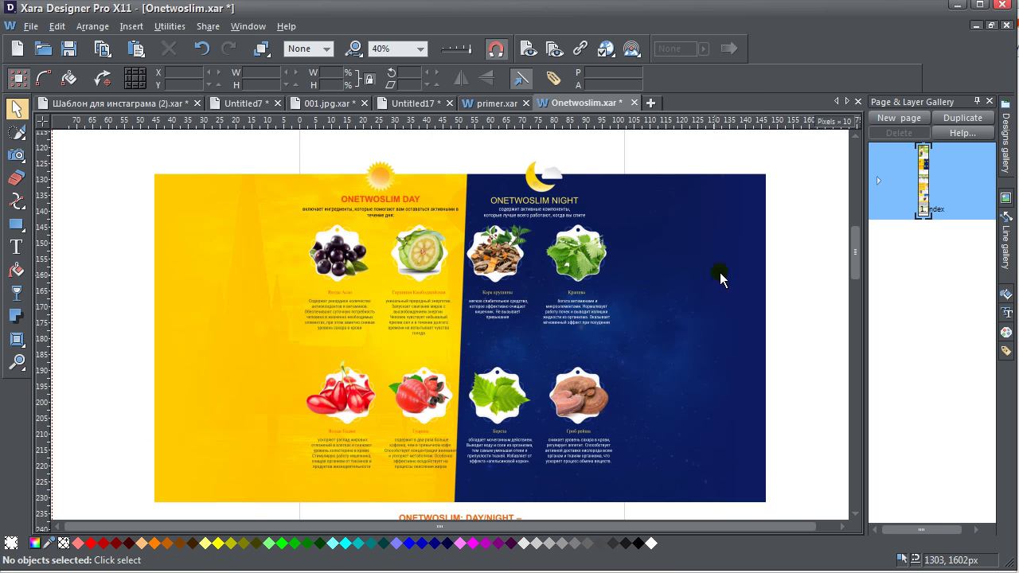
{"action": "left_click_drag", "start_coordinate": [812, 180], "coordinate": [129, 471]}
{"action": "key", "text": "Up"}
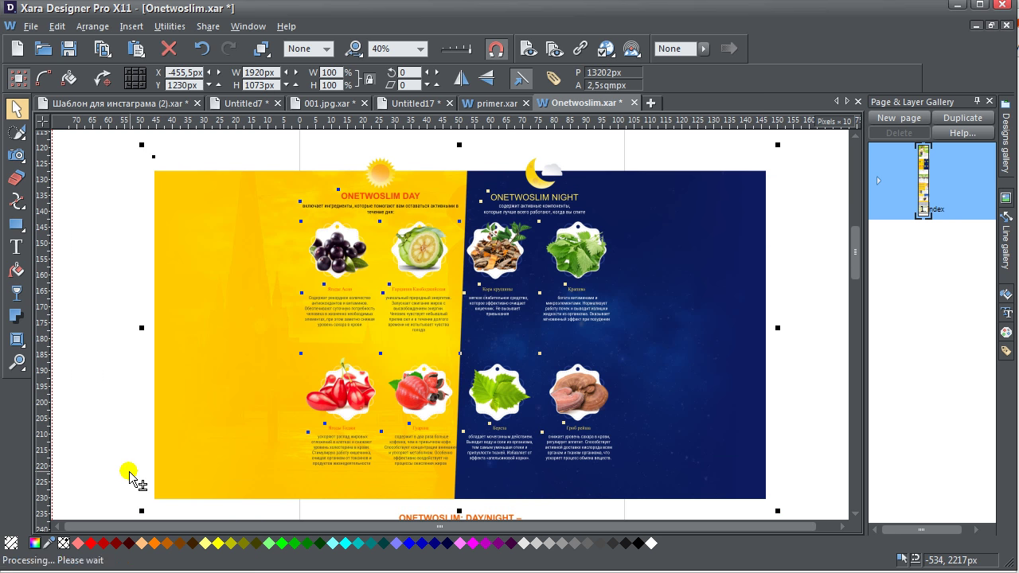
{"action": "key", "text": "Up"}
{"action": "key", "text": "Up"}
{"action": "key", "text": "Up"}
{"action": "key", "text": "Up"}
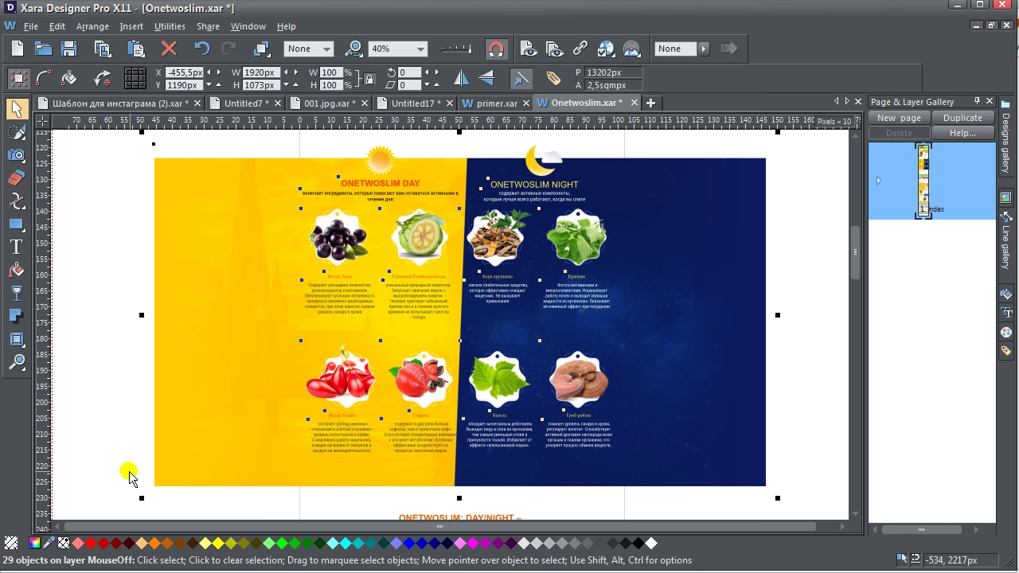
{"action": "scroll", "coordinate": [129, 476], "scroll_direction": "up", "scroll_amount": 2}
{"action": "key", "text": "Up"}
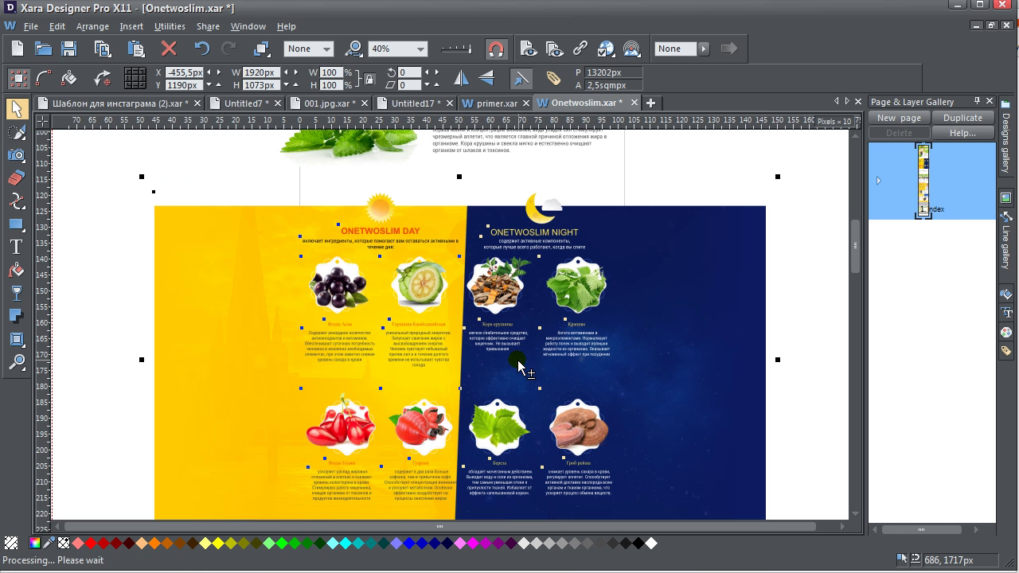
{"action": "left_click", "coordinate": [783, 292]}
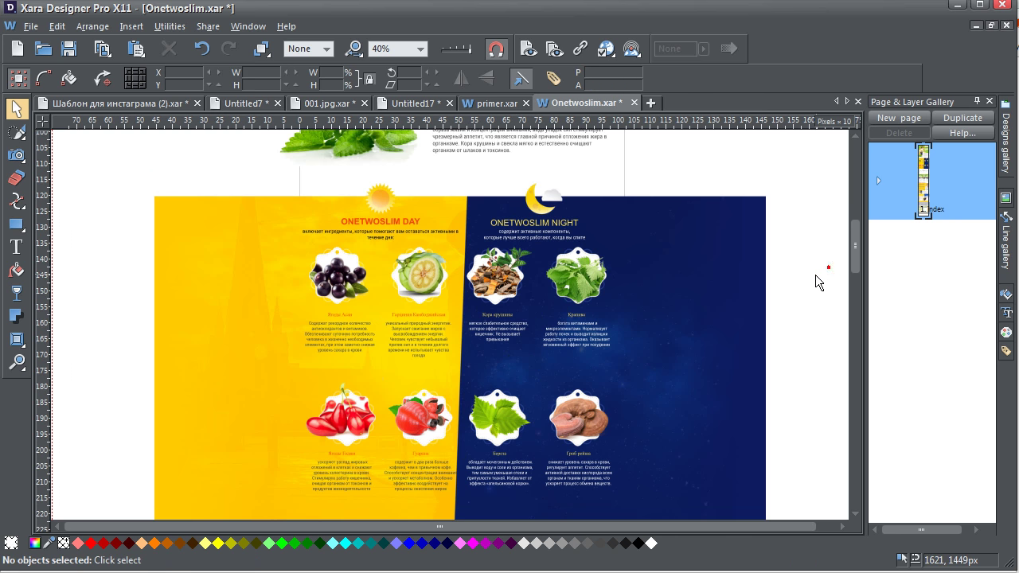
- Move both text parts of the «ONETWOSLIM: DAY/NIGHT – ЭТО КОМПЛЕКСНОЕ...» heading up to Y 2312 px
{"action": "scroll", "coordinate": [817, 280], "scroll_direction": "down", "scroll_amount": 2}
{"action": "scroll", "coordinate": [817, 279], "scroll_direction": "down", "scroll_amount": 10}
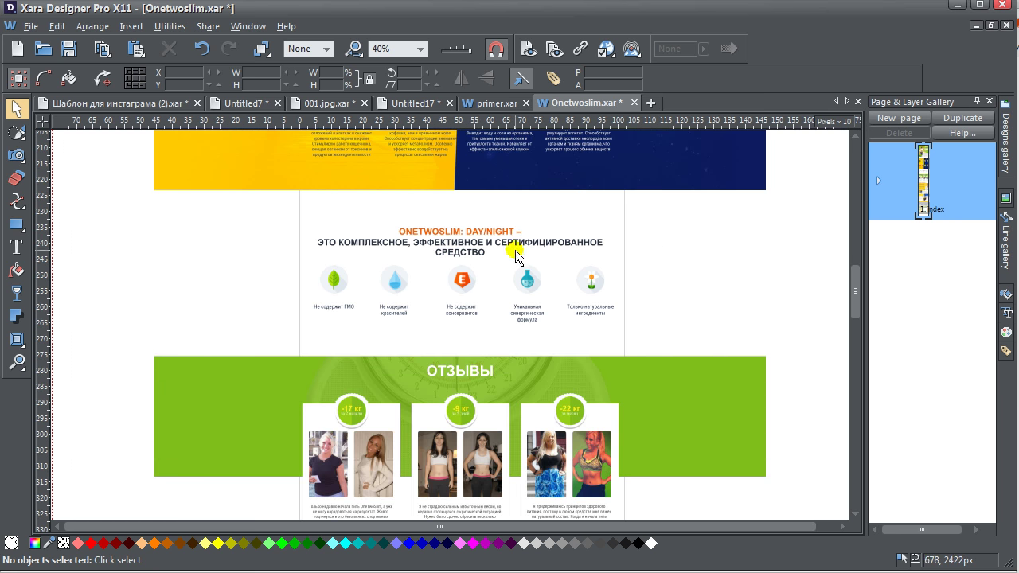
{"action": "left_click_drag", "start_coordinate": [414, 212], "coordinate": [520, 268]}
{"action": "key", "text": "Up"}
{"action": "key", "text": "Up"}
{"action": "key", "text": "Up"}
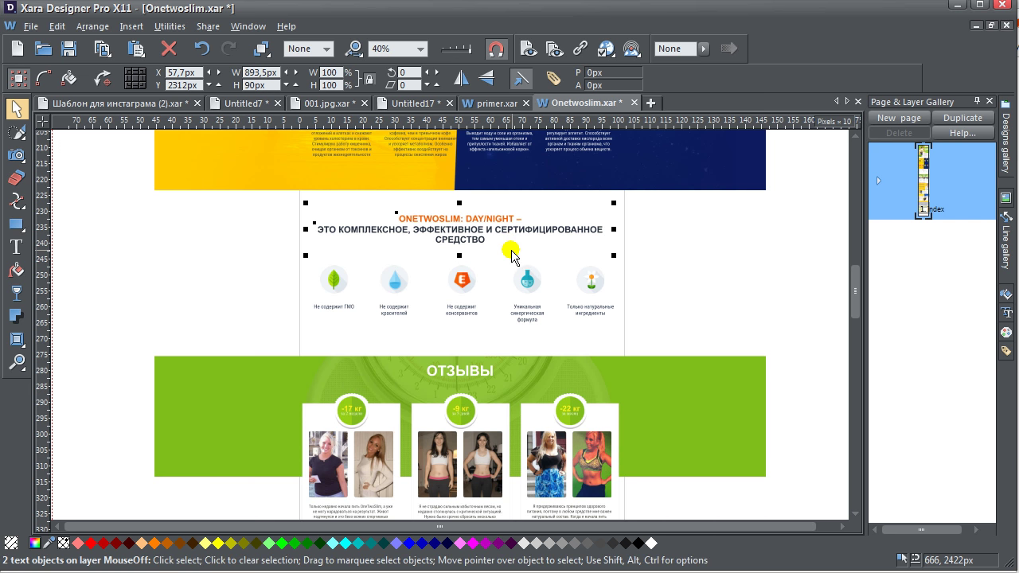
- Select the five feature icons with their captions under that heading and nudge them slightly down
{"action": "left_click_drag", "start_coordinate": [252, 270], "coordinate": [700, 327]}
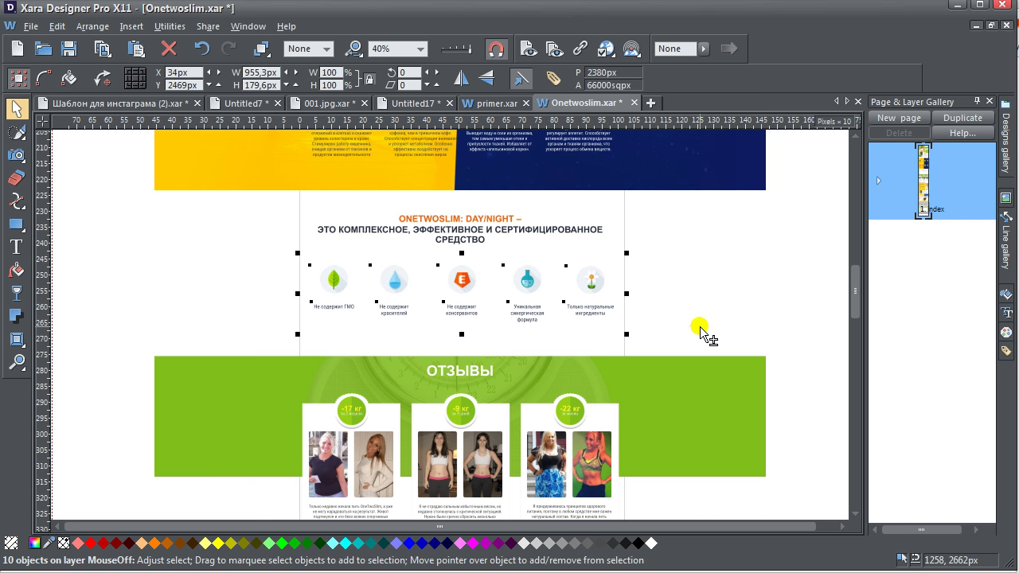
{"action": "key", "text": "Down"}
{"action": "key", "text": "Down"}
{"action": "left_click", "coordinate": [700, 326]}
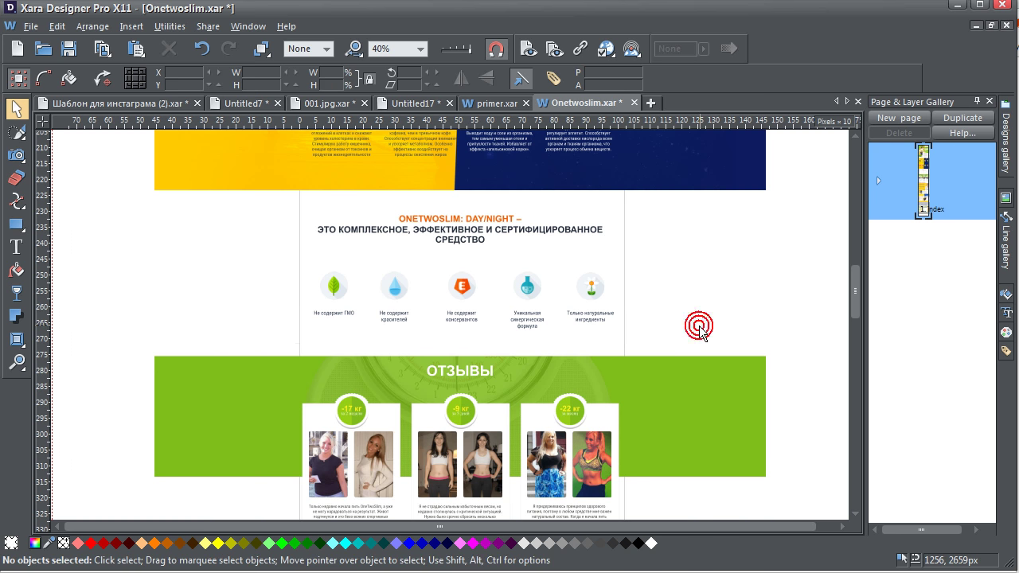
- Enlarge the yellow specialist photo to the full section width, 1920 × 793 px, at X -455.5 px and Y 3476 px
{"action": "scroll", "coordinate": [673, 345], "scroll_direction": "down", "scroll_amount": 1}
{"action": "scroll", "coordinate": [587, 354], "scroll_direction": "down", "scroll_amount": 3}
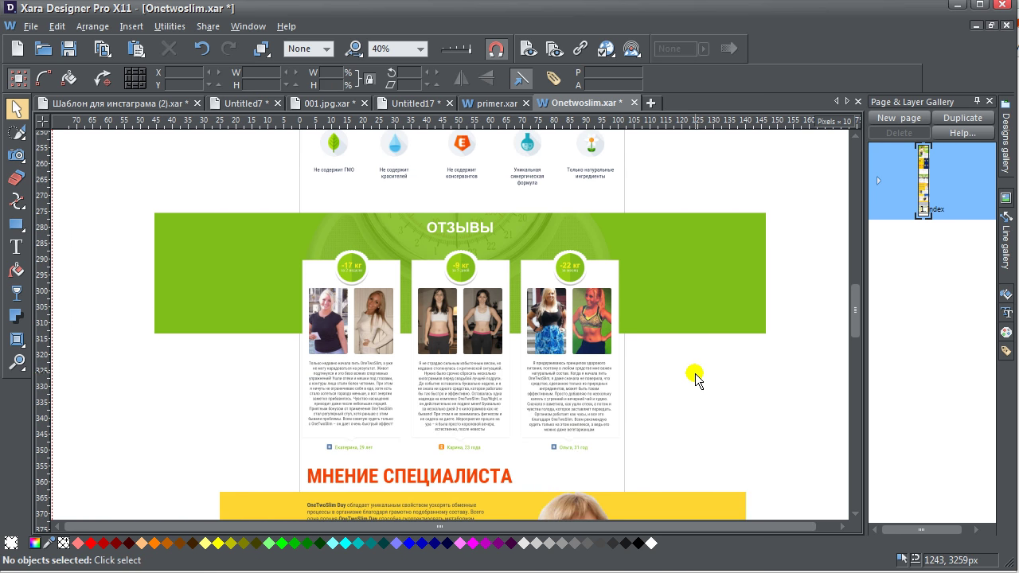
{"action": "scroll", "coordinate": [599, 396], "scroll_direction": "down", "scroll_amount": 8}
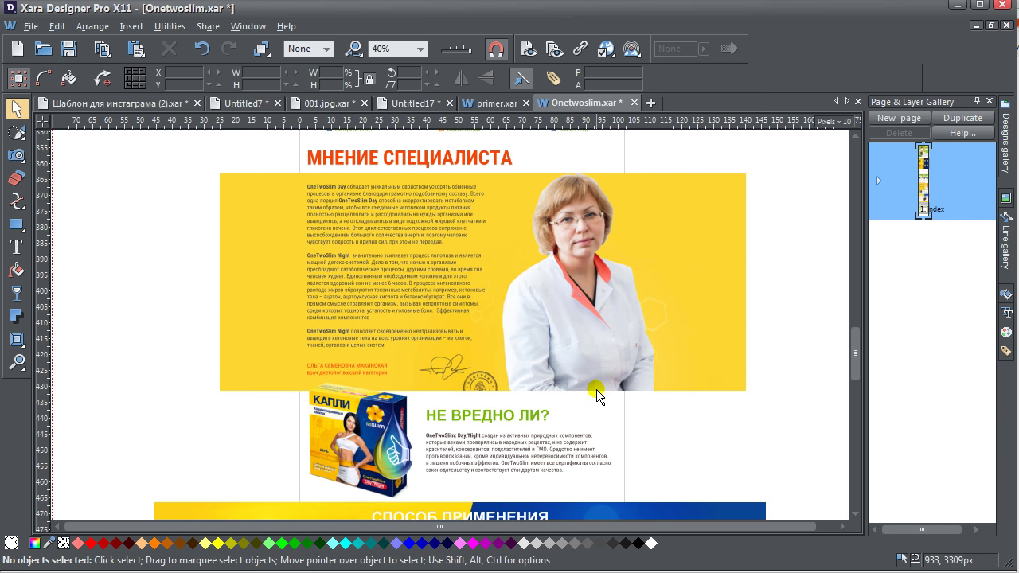
{"action": "double_click", "coordinate": [250, 320]}
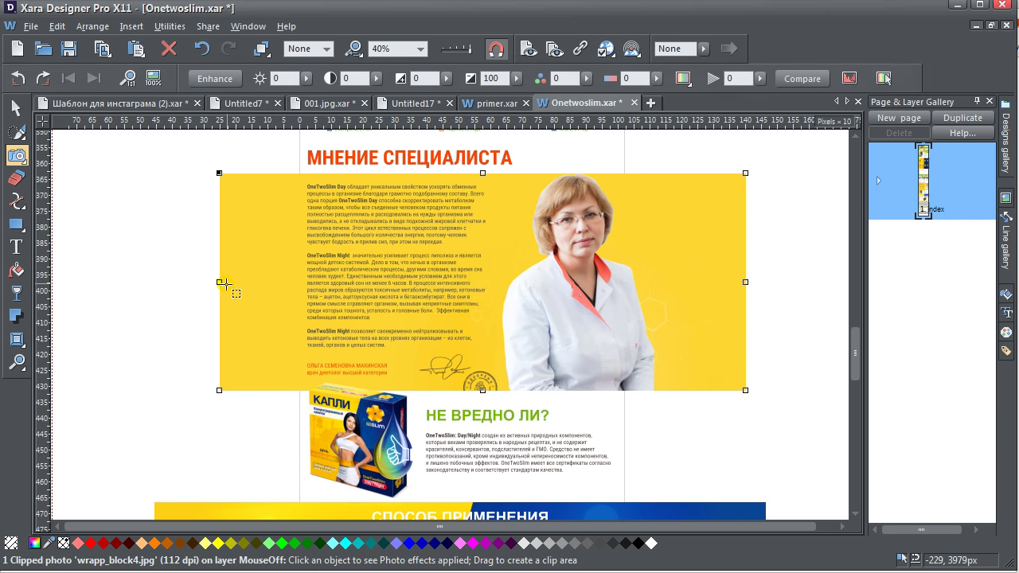
{"action": "left_click", "coordinate": [170, 278]}
{"action": "left_click", "coordinate": [301, 305]}
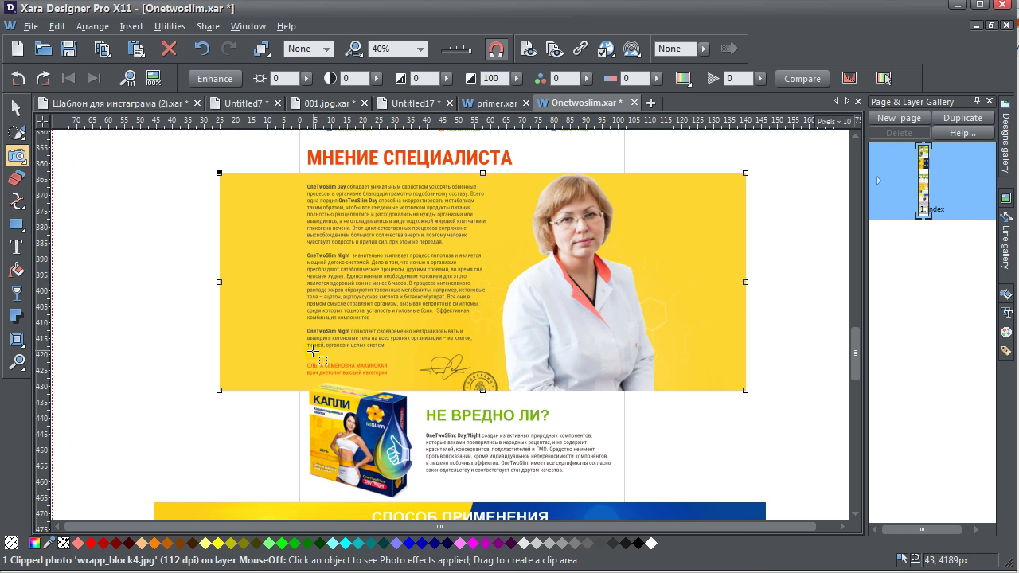
{"action": "scroll", "coordinate": [313, 351], "scroll_direction": "up", "scroll_amount": 1}
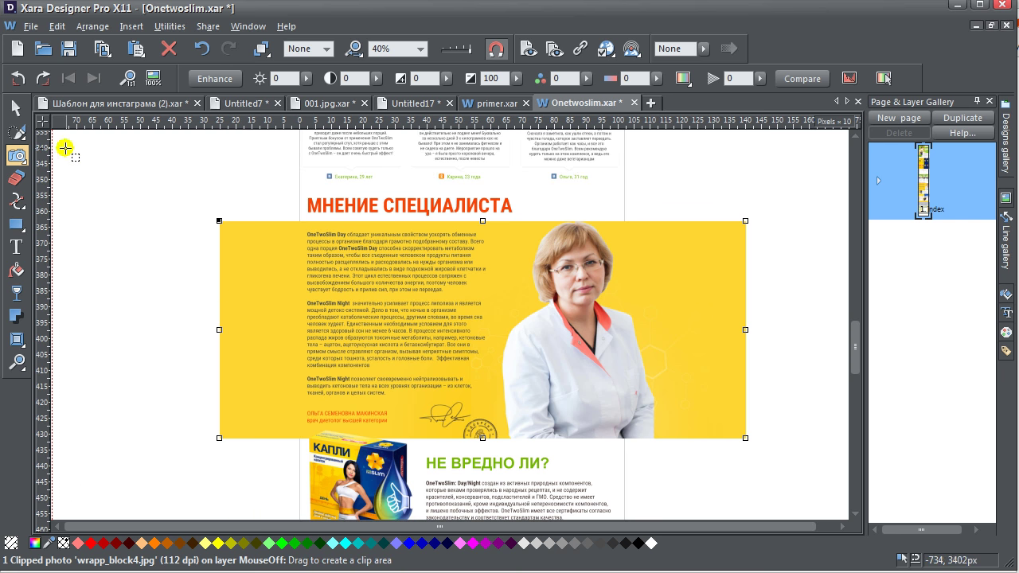
{"action": "left_click", "coordinate": [15, 107]}
{"action": "scroll", "coordinate": [210, 319], "scroll_direction": "down", "scroll_amount": 1}
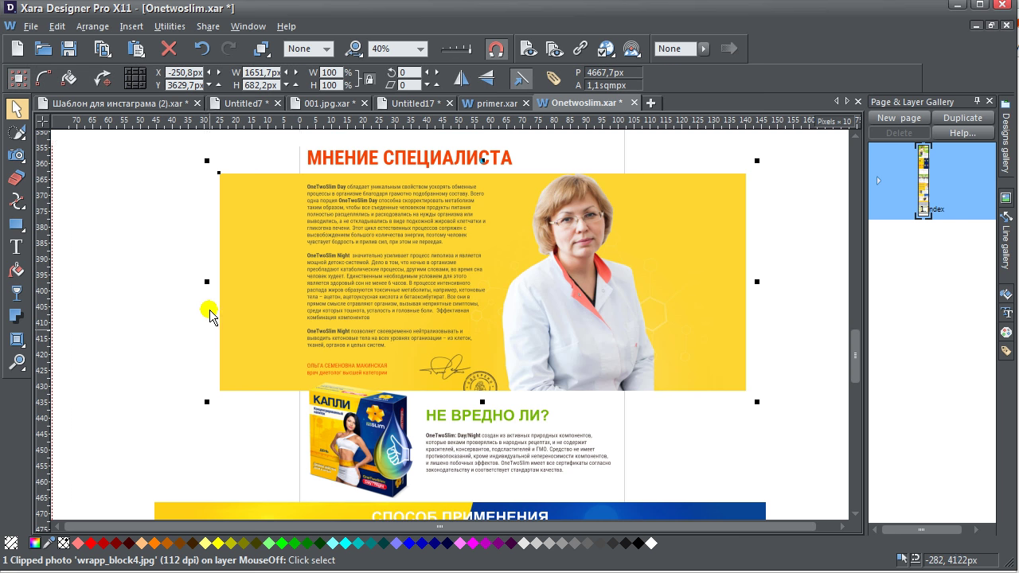
{"action": "left_click_drag", "start_coordinate": [207, 160], "coordinate": [140, 135]}
{"action": "scroll", "coordinate": [748, 211], "scroll_direction": "up", "scroll_amount": 2}
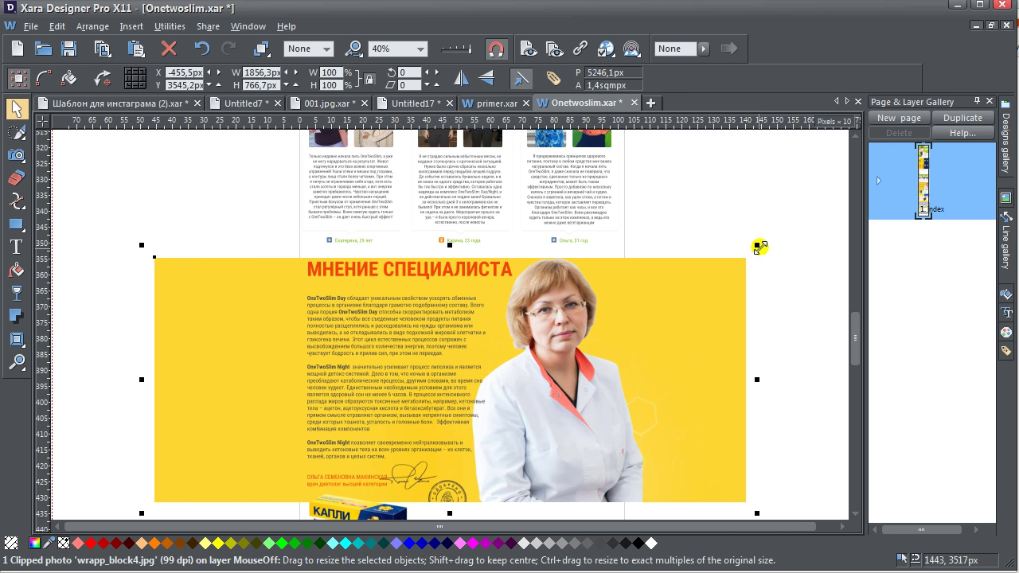
{"action": "left_click_drag", "start_coordinate": [760, 247], "coordinate": [814, 227]}
{"action": "scroll", "coordinate": [796, 262], "scroll_direction": "down", "scroll_amount": 2}
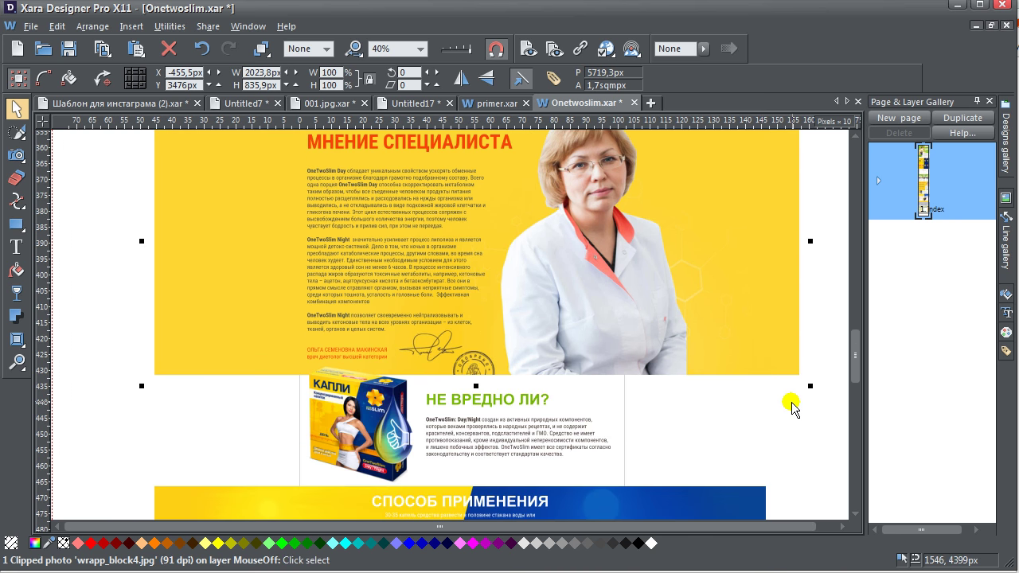
{"action": "left_click_drag", "start_coordinate": [810, 384], "coordinate": [778, 368]}
{"action": "scroll", "coordinate": [694, 409], "scroll_direction": "up", "scroll_amount": 2}
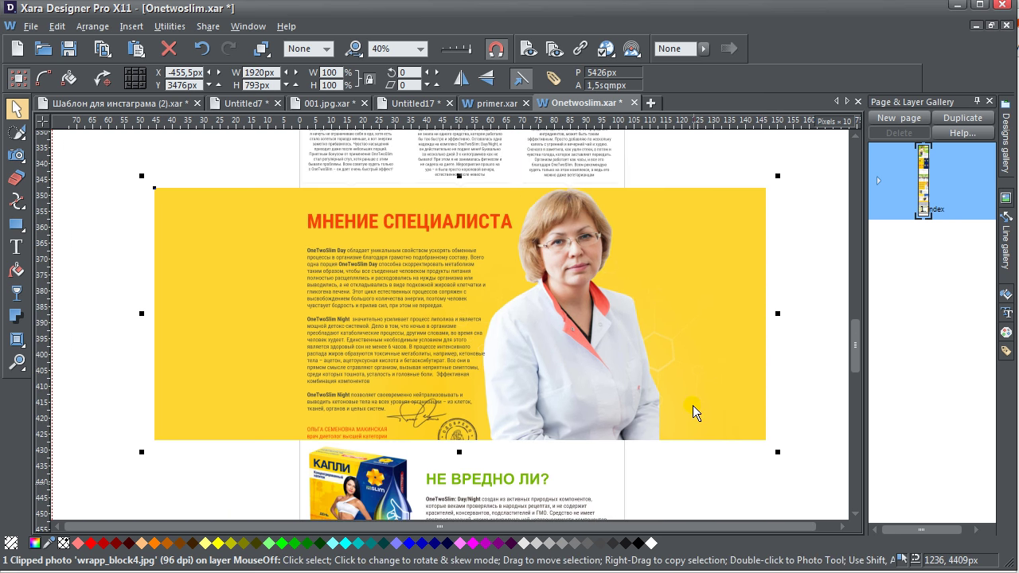
- Send the enlarged yellow specialist photo backward so the reviewers' name captions lie in front of it
{"action": "left_click", "coordinate": [425, 223]}
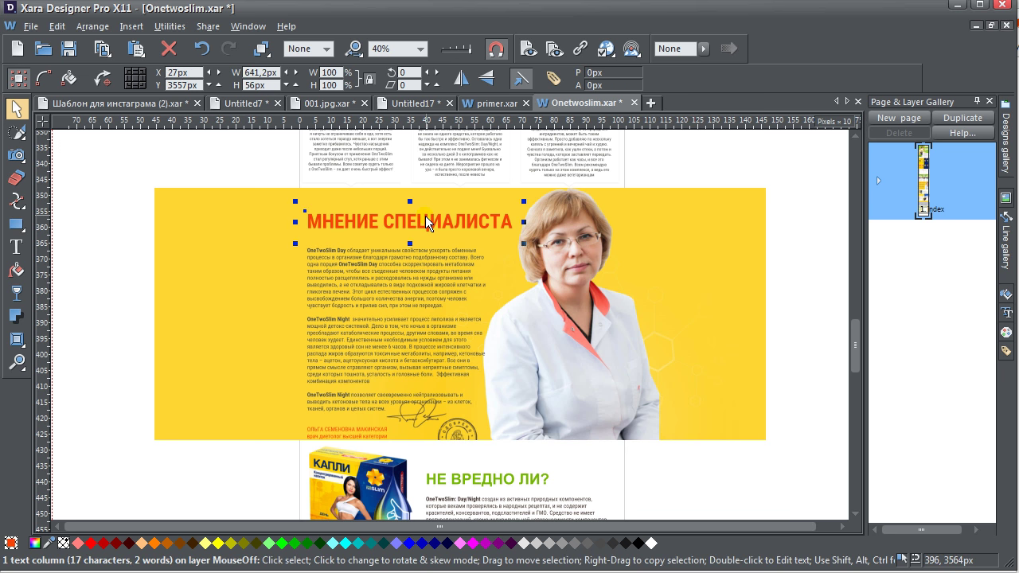
{"action": "left_click", "coordinate": [698, 287]}
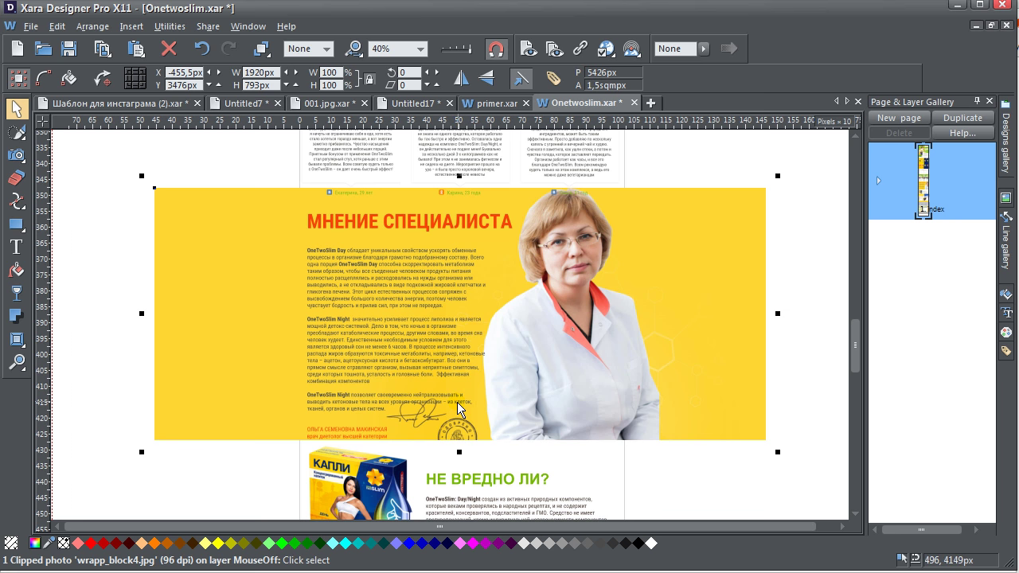
{"action": "scroll", "coordinate": [440, 247], "scroll_direction": "up", "scroll_amount": 3}
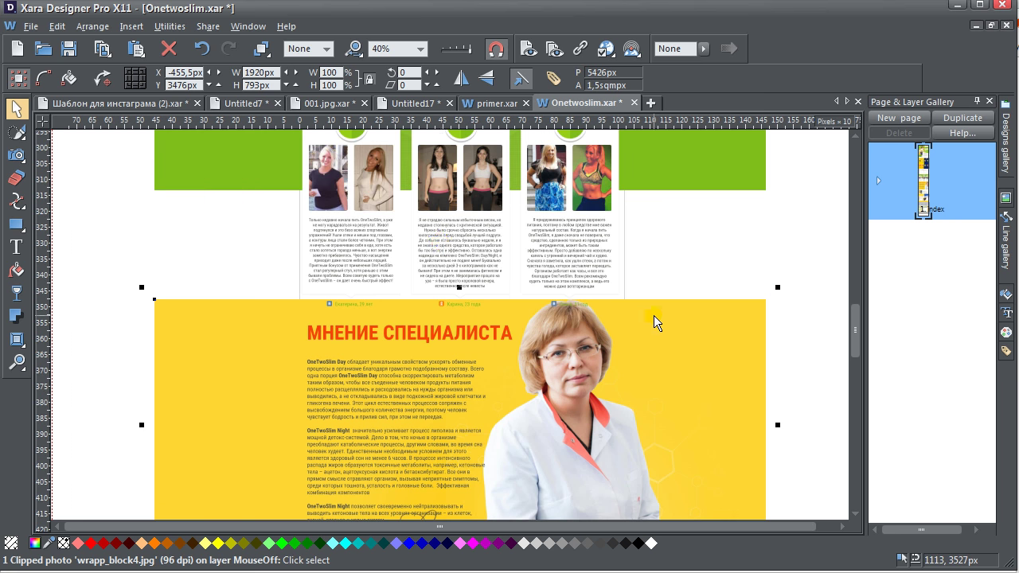
- Select the whole green «ОТЗЫВЫ» block with its review cards, without the specialist photo, and move it up to Y 2714 px
{"action": "scroll", "coordinate": [654, 315], "scroll_direction": "down", "scroll_amount": 4}
{"action": "scroll", "coordinate": [654, 318], "scroll_direction": "up", "scroll_amount": 6}
{"action": "scroll", "coordinate": [653, 317], "scroll_direction": "down", "scroll_amount": 2}
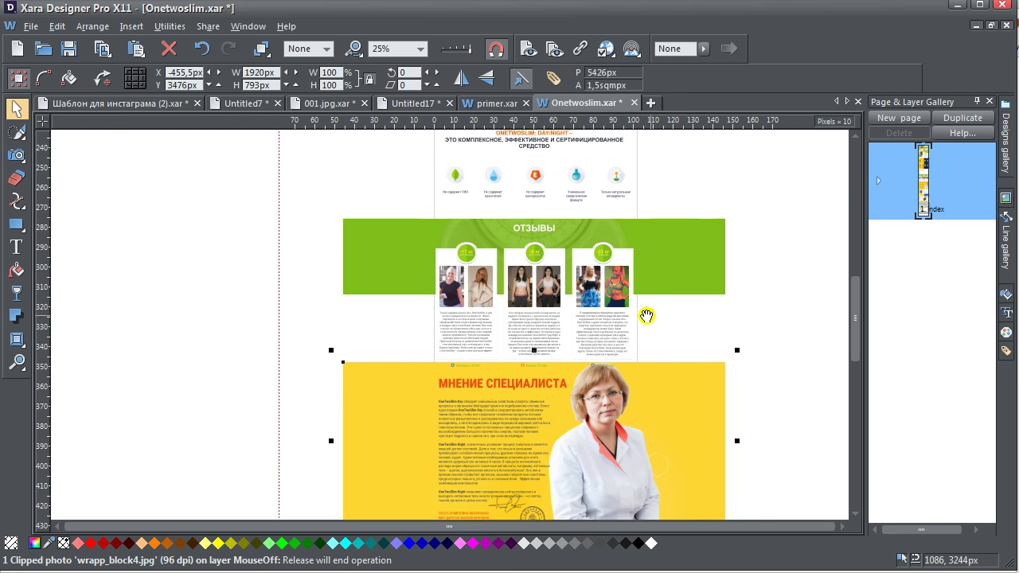
{"action": "left_click_drag", "start_coordinate": [647, 316], "coordinate": [617, 326]}
{"action": "left_click_drag", "start_coordinate": [267, 221], "coordinate": [741, 379]}
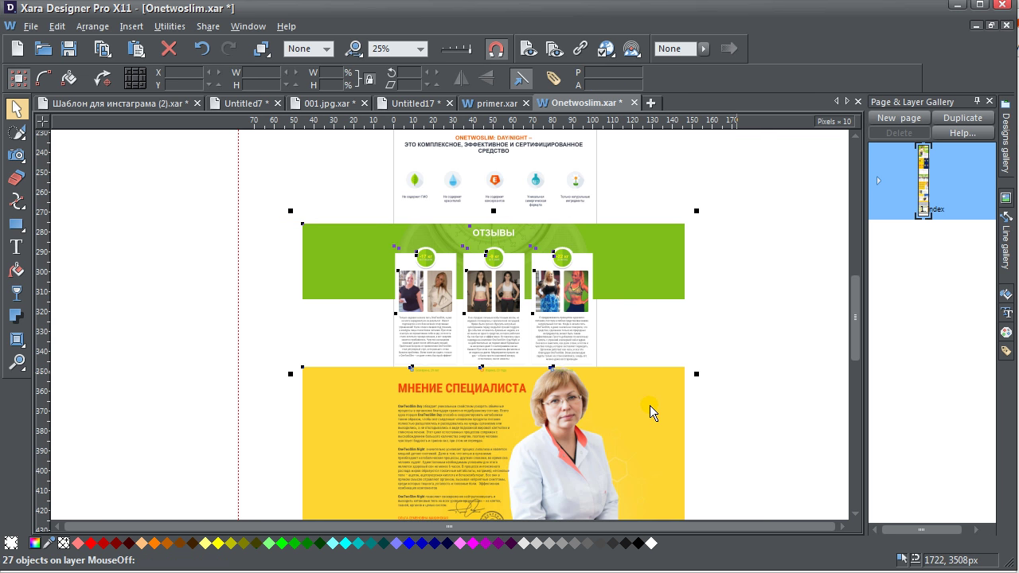
{"action": "key", "text": "Up"}
{"action": "key", "text": "Up"}
{"action": "key", "text": "Up"}
{"action": "key", "text": "Up"}
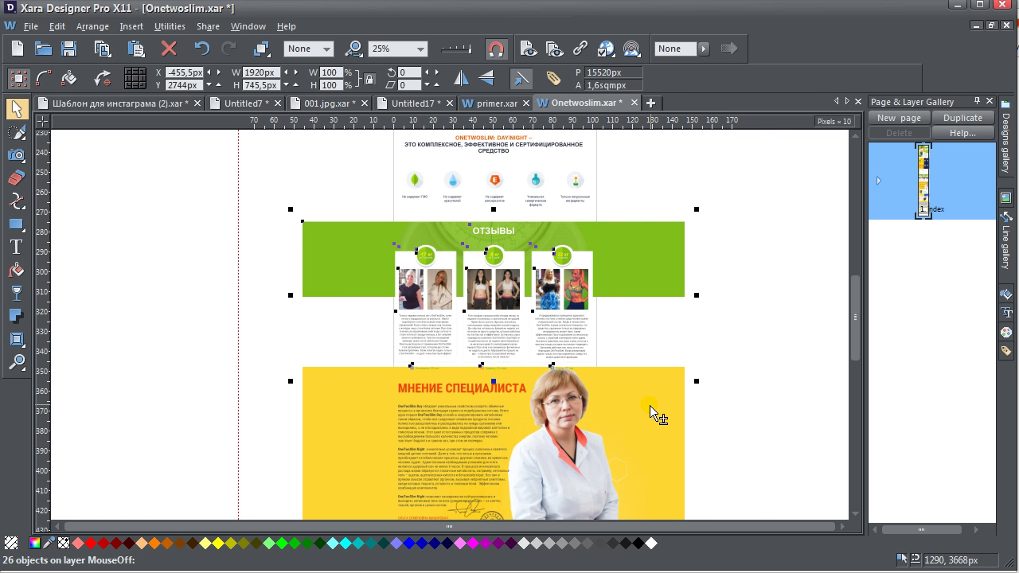
{"action": "scroll", "coordinate": [650, 412], "scroll_direction": "up", "scroll_amount": 3}
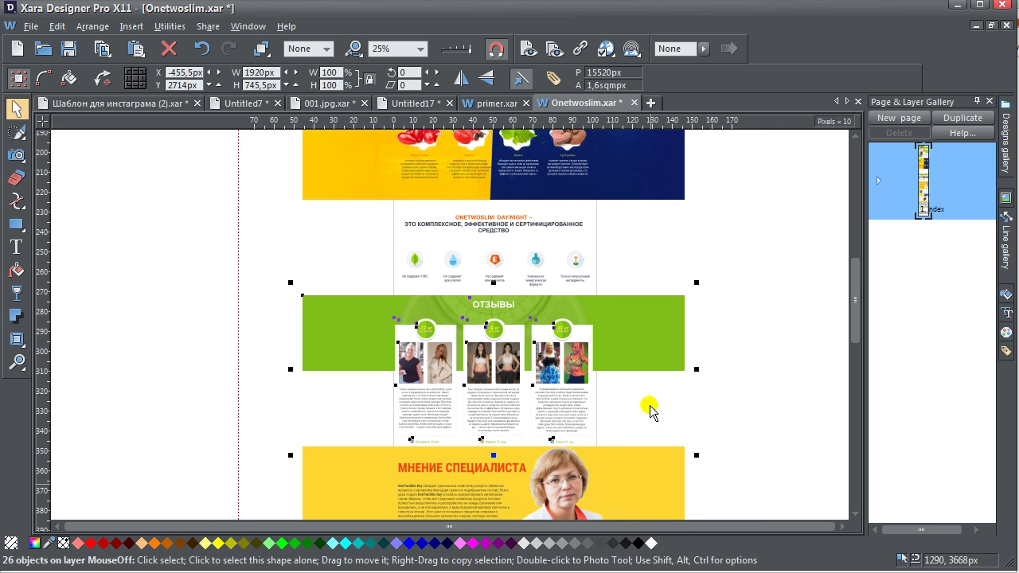
- Add the five feature icons and their captions to the selected reviews block and move everything up together to Y 2449 px
{"action": "left_click_drag", "start_coordinate": [341, 256], "coordinate": [611, 283]}
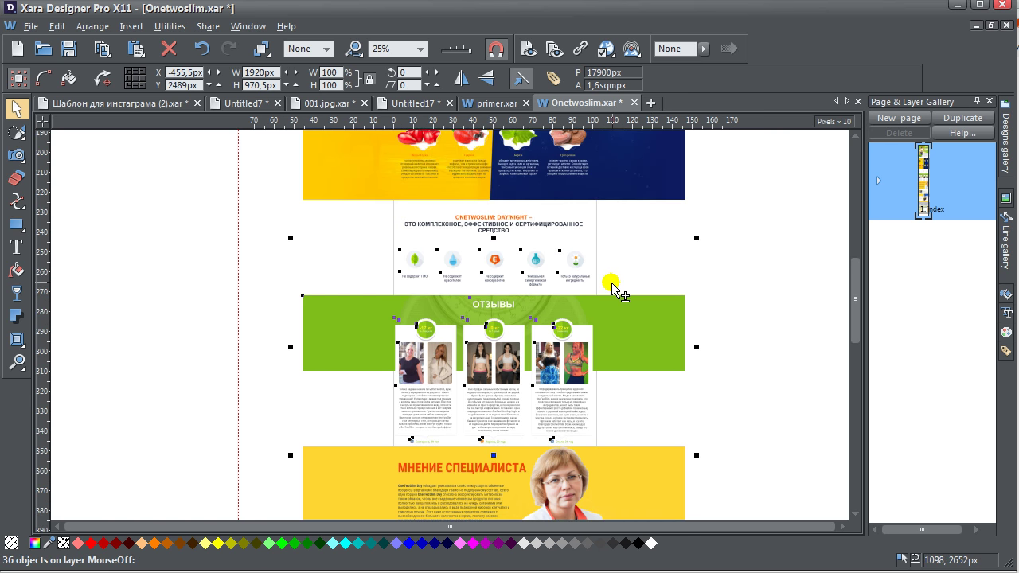
{"action": "key", "text": "Up"}
{"action": "key", "text": "Up"}
{"action": "key", "text": "Up"}
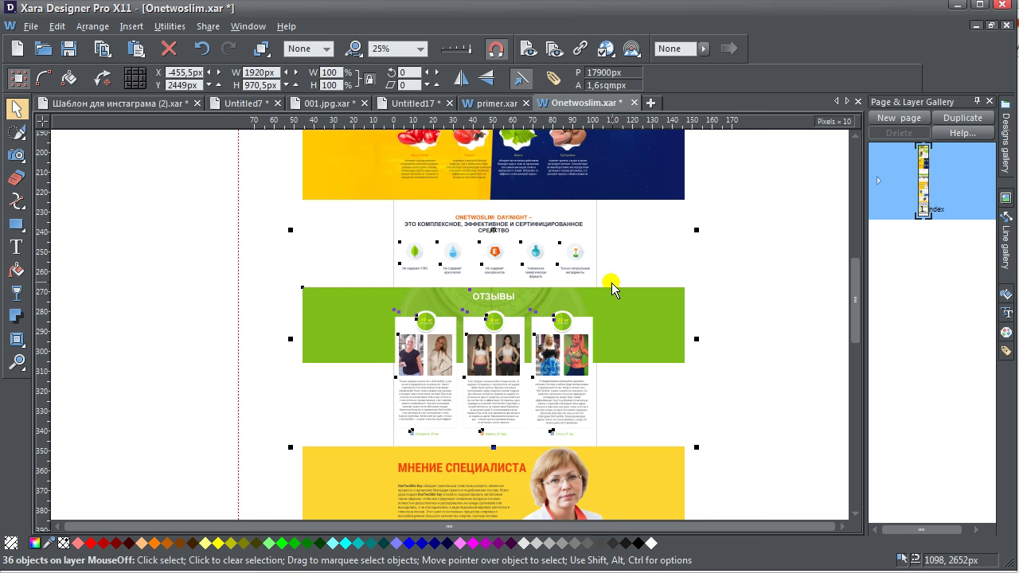
{"action": "left_click", "coordinate": [727, 288]}
- Move the «МНЕНИЕ СПЕЦИАЛИСТА» heading up near the upper edge of the yellow block, to X 27 px and Y 3509 px
{"action": "scroll", "coordinate": [489, 442], "scroll_direction": "up", "scroll_amount": 6}
{"action": "left_click_drag", "start_coordinate": [489, 442], "coordinate": [498, 338]}
{"action": "scroll", "coordinate": [493, 358], "scroll_direction": "down", "scroll_amount": 3}
{"action": "scroll", "coordinate": [493, 473], "scroll_direction": "up", "scroll_amount": 3}
{"action": "scroll", "coordinate": [486, 398], "scroll_direction": "down", "scroll_amount": 5}
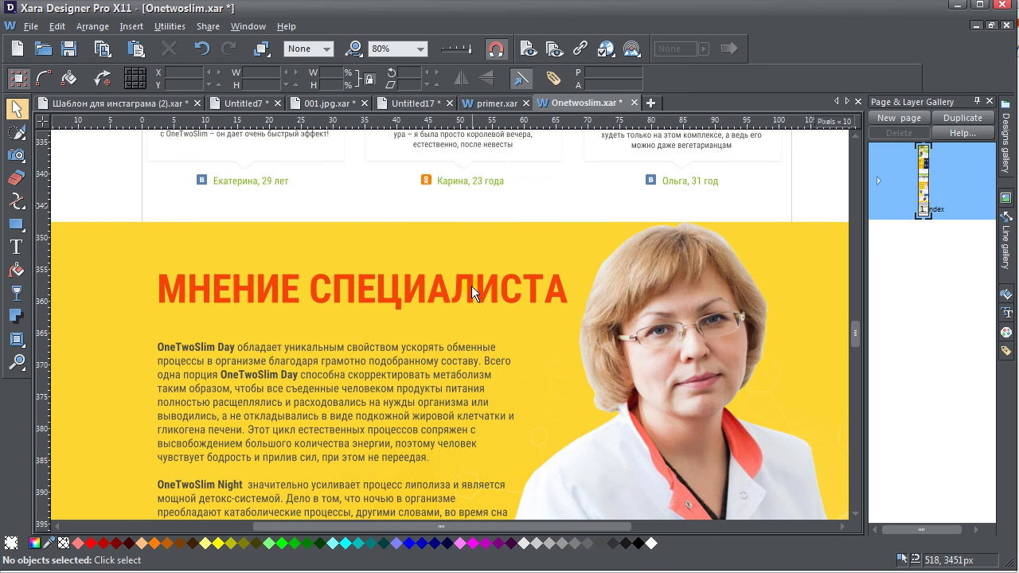
{"action": "left_click_drag", "start_coordinate": [399, 299], "coordinate": [385, 276]}
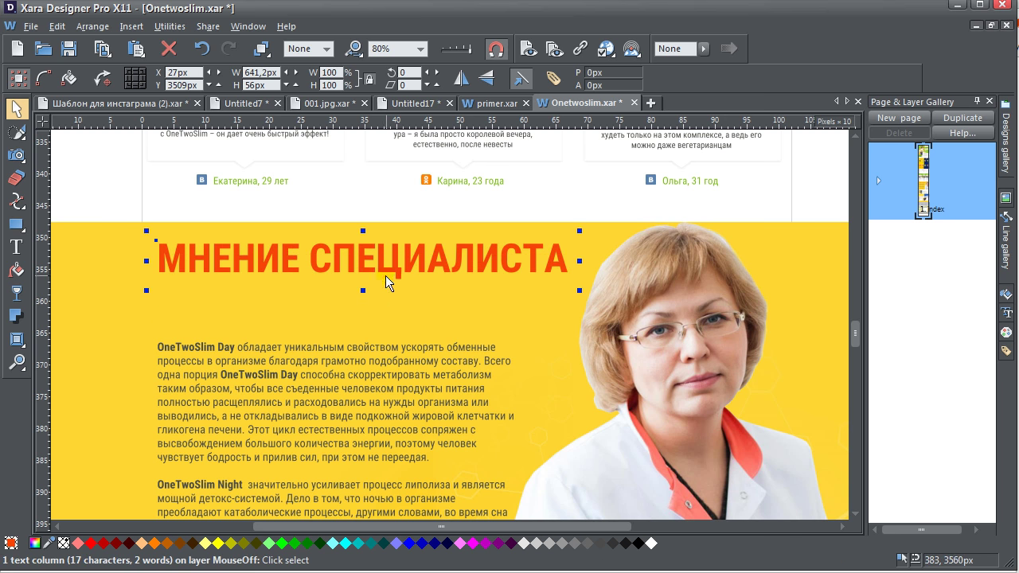
- Move the specialist's text area up under the heading, to X 27 px and Y 3610.7 px
{"action": "left_click", "coordinate": [338, 351]}
{"action": "left_click_drag", "start_coordinate": [337, 351], "coordinate": [328, 320]}
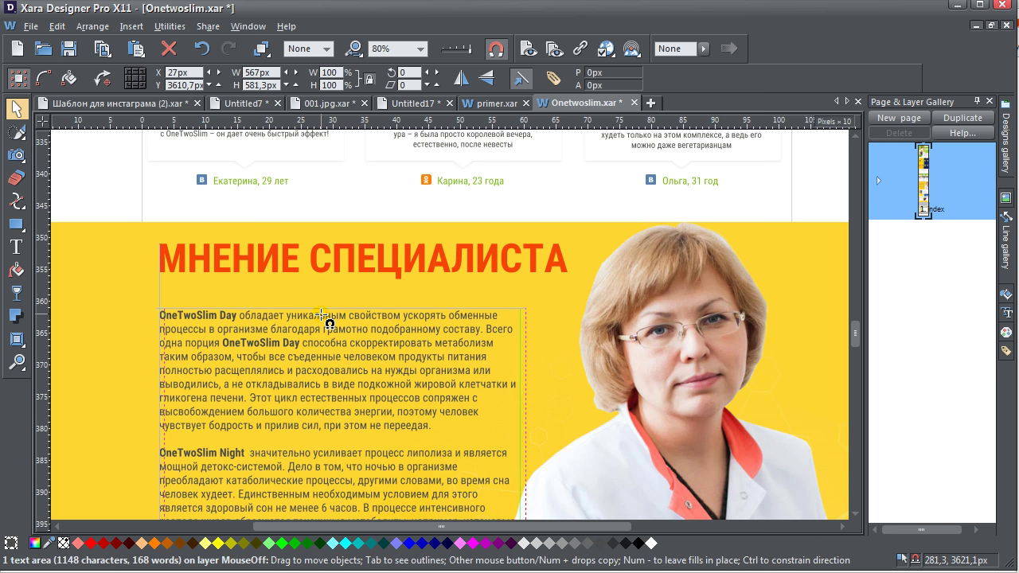
{"action": "scroll", "coordinate": [327, 320], "scroll_direction": "down", "scroll_amount": 5}
{"action": "scroll", "coordinate": [327, 319], "scroll_direction": "down", "scroll_amount": 1}
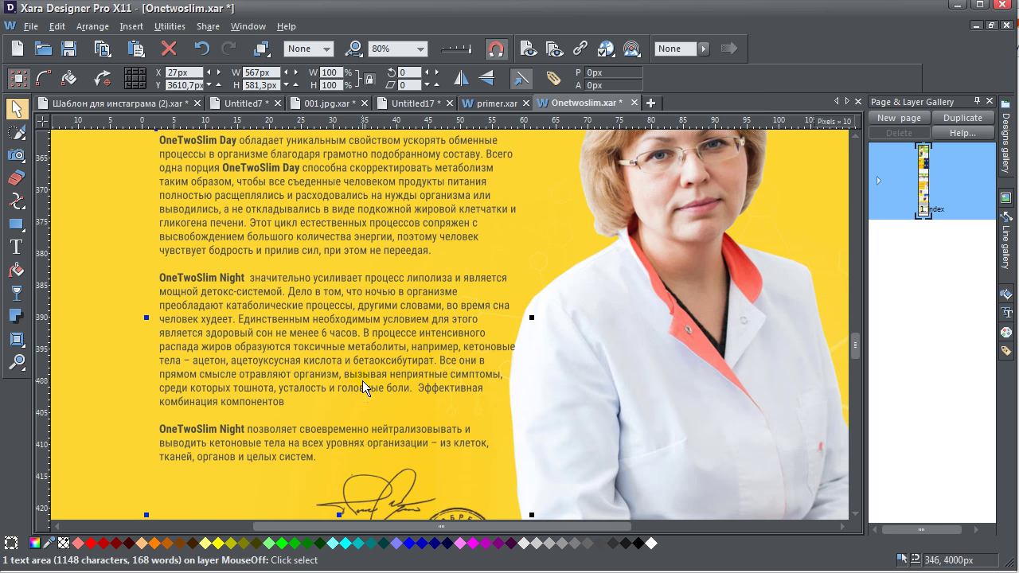
- Narrow the specialist's text area to 552 px wide so its lines wrap clear of the doctor's photo
{"action": "left_click", "coordinate": [16, 248]}
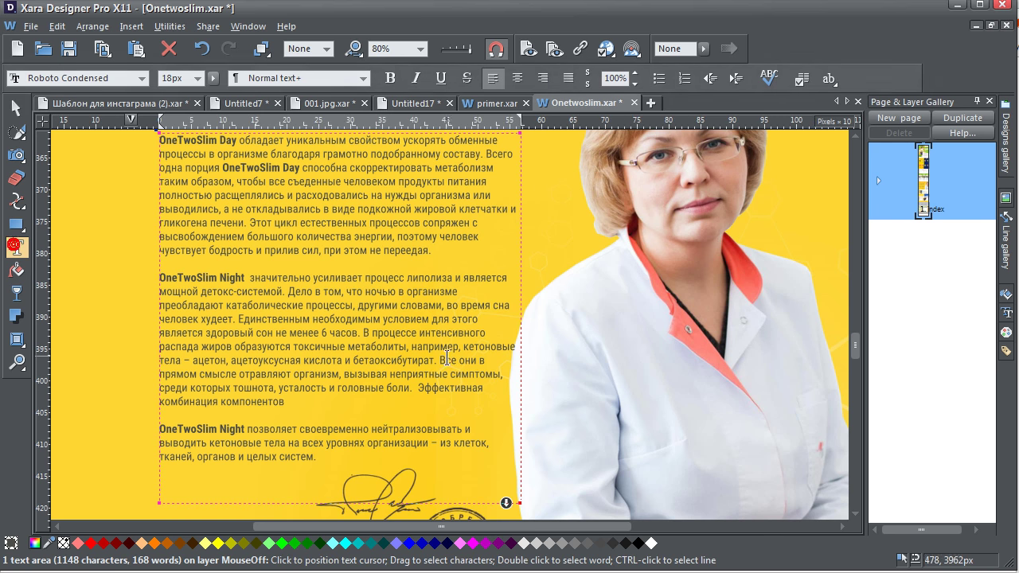
{"action": "scroll", "coordinate": [549, 478], "scroll_direction": "down", "scroll_amount": 1}
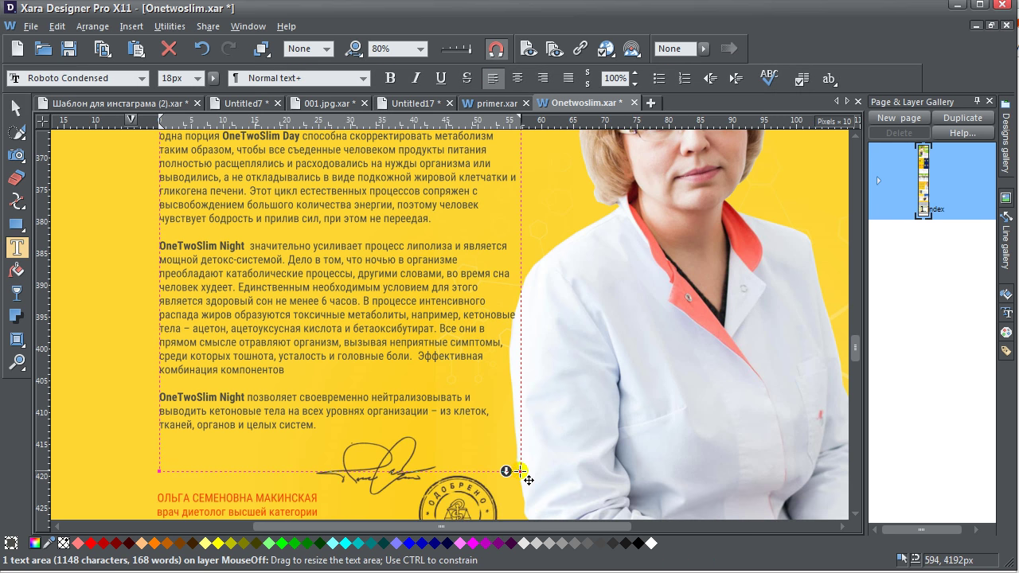
{"action": "left_click_drag", "start_coordinate": [521, 472], "coordinate": [512, 472]}
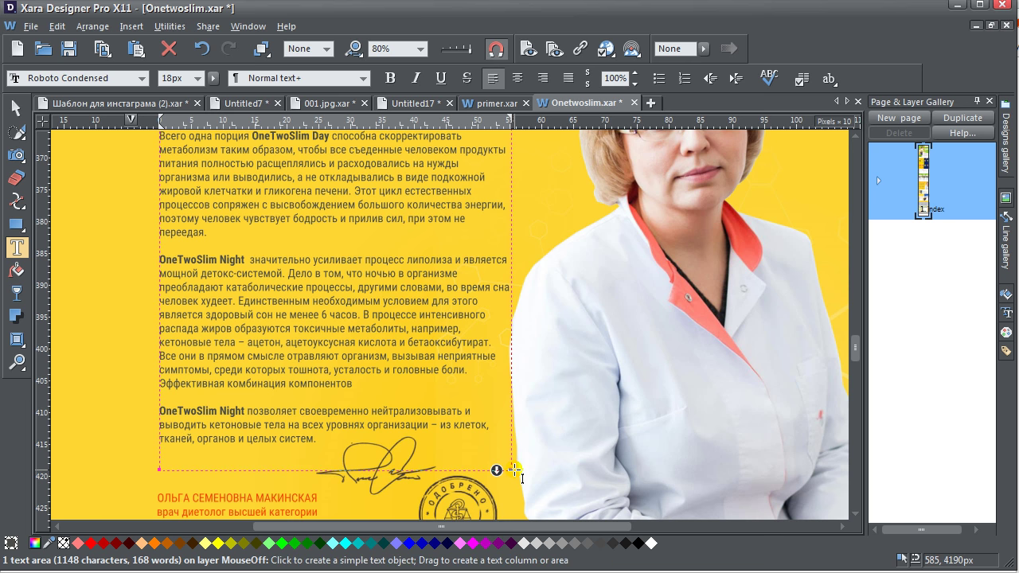
{"action": "scroll", "coordinate": [431, 259], "scroll_direction": "up", "scroll_amount": 2}
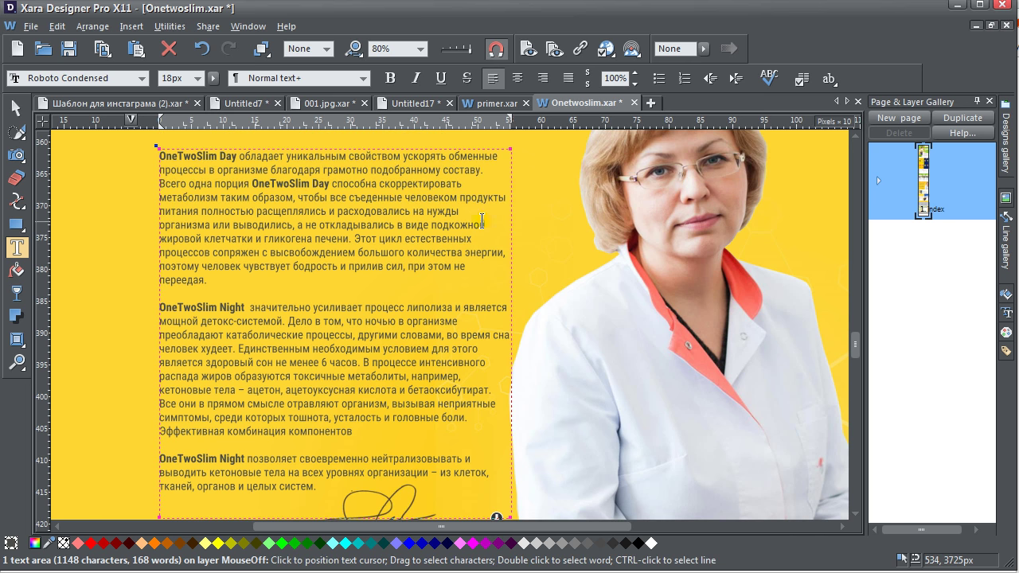
{"action": "left_click", "coordinate": [293, 252]}
{"action": "scroll", "coordinate": [292, 252], "scroll_direction": "down", "scroll_amount": 1}
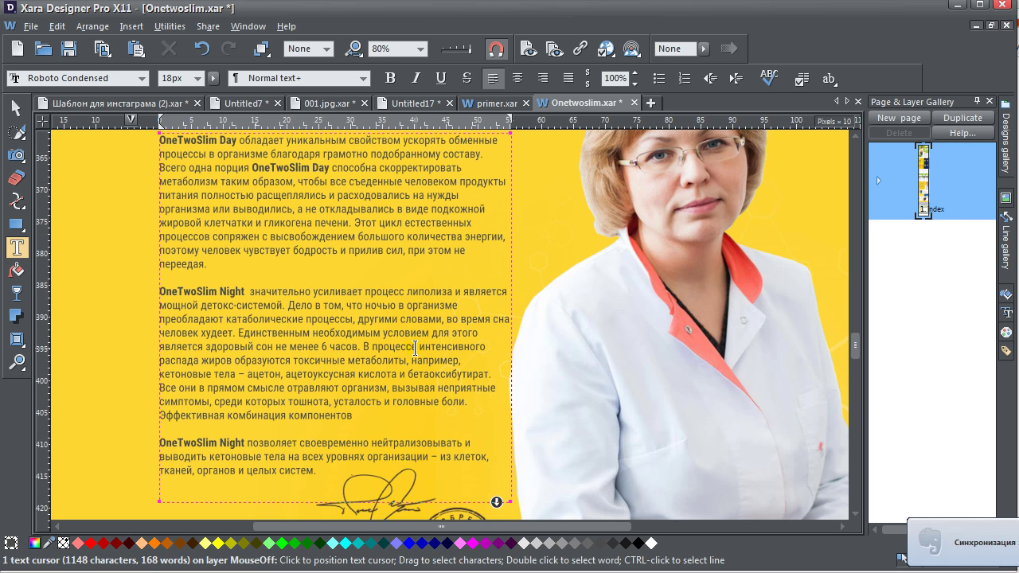
{"action": "scroll", "coordinate": [415, 348], "scroll_direction": "down", "scroll_amount": 3}
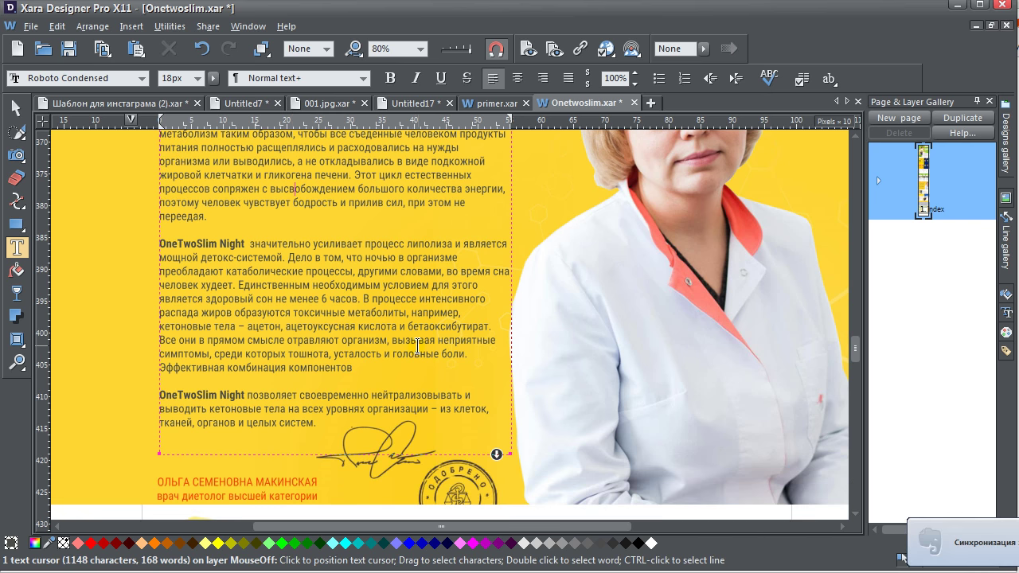
{"action": "scroll", "coordinate": [412, 354], "scroll_direction": "up", "scroll_amount": 3}
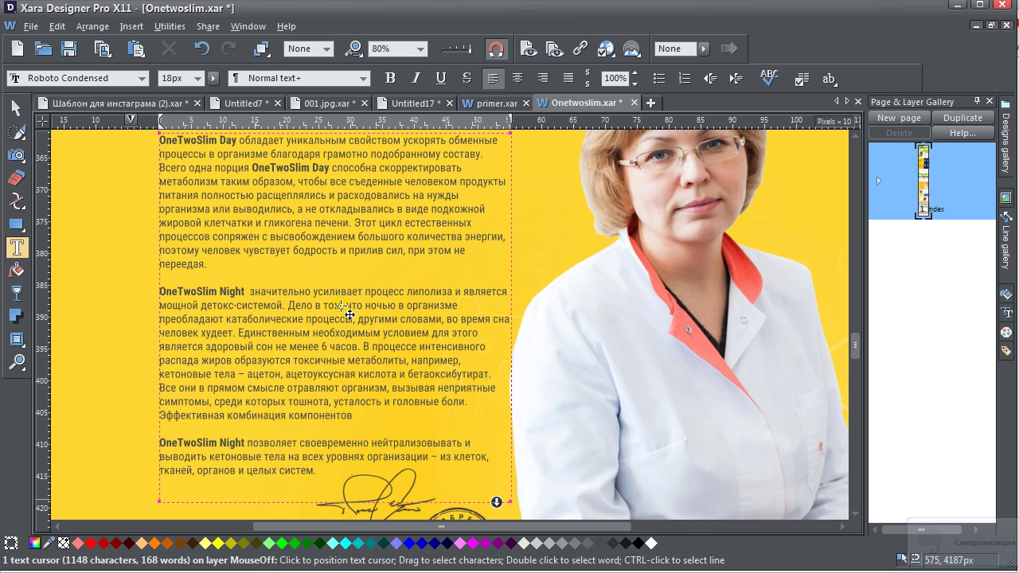
- Select the specialist's name and job-title lines together and move them up inside the yellow block to Y 4207 px
{"action": "left_click", "coordinate": [18, 106]}
{"action": "scroll", "coordinate": [281, 208], "scroll_direction": "down", "scroll_amount": 2}
{"action": "scroll", "coordinate": [342, 267], "scroll_direction": "down", "scroll_amount": 3}
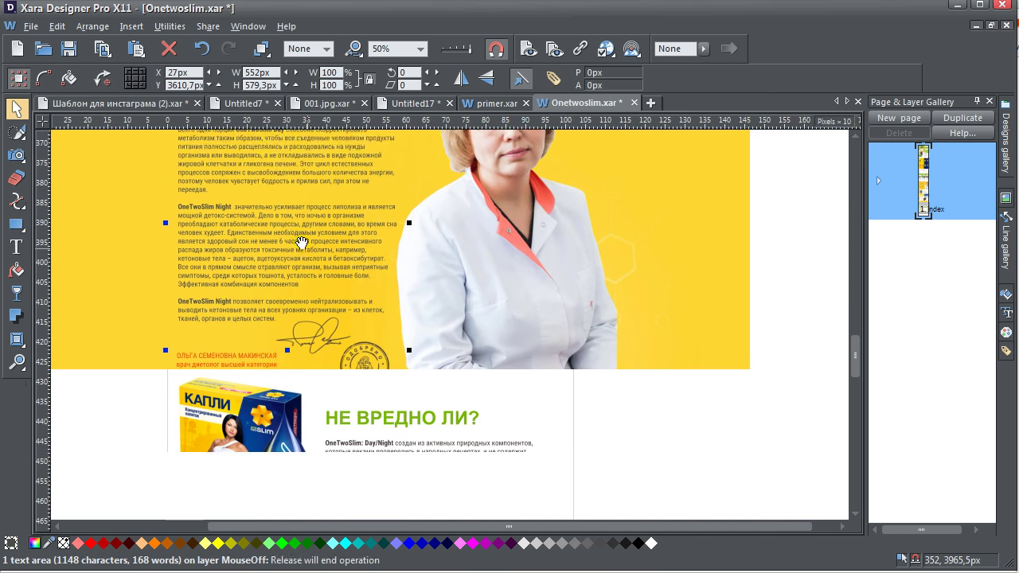
{"action": "left_click", "coordinate": [239, 341]}
{"action": "left_click", "coordinate": [237, 350], "text": "shift"}
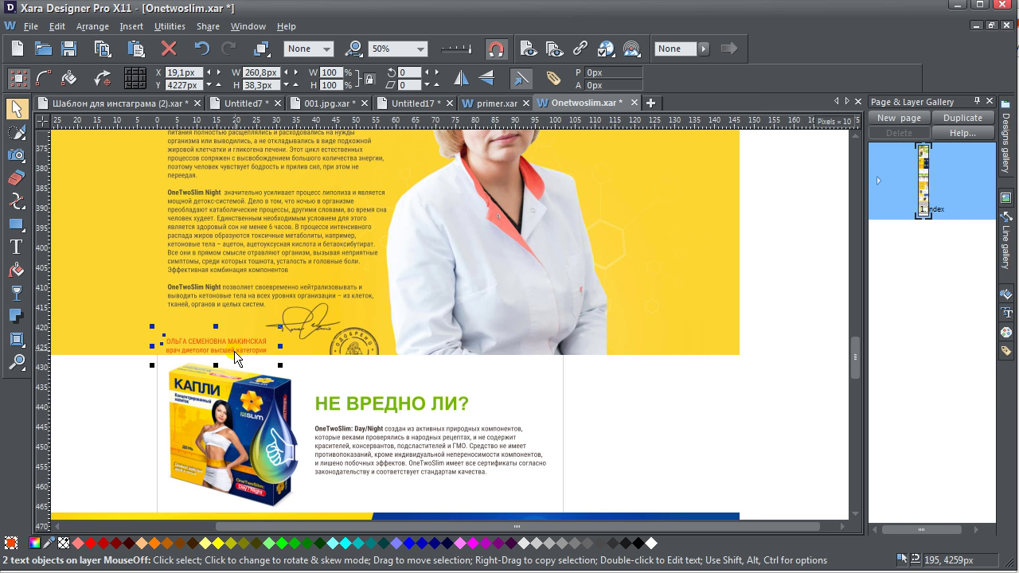
{"action": "left_click_drag", "start_coordinate": [237, 355], "coordinate": [234, 351]}
{"action": "key", "text": "Up"}
{"action": "key", "text": "Up"}
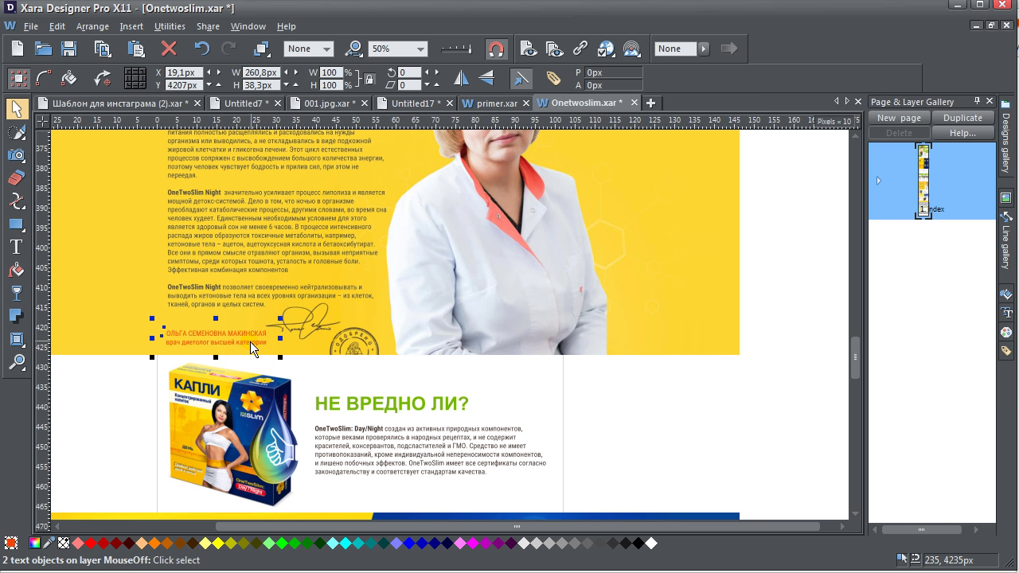
- Enlarge the «НЕ ВРЕДНО ЛИ?» heading proportionally to 486 px wide, keeping its lower edge just above the paragraph
{"action": "left_click", "coordinate": [644, 402]}
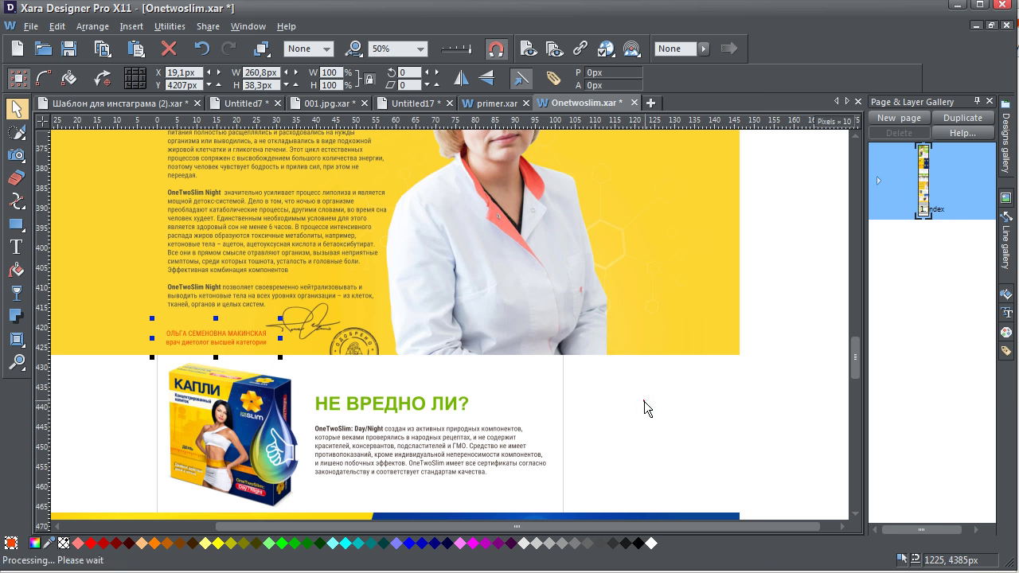
{"action": "scroll", "coordinate": [609, 398], "scroll_direction": "down", "scroll_amount": 1}
{"action": "left_click", "coordinate": [423, 371]}
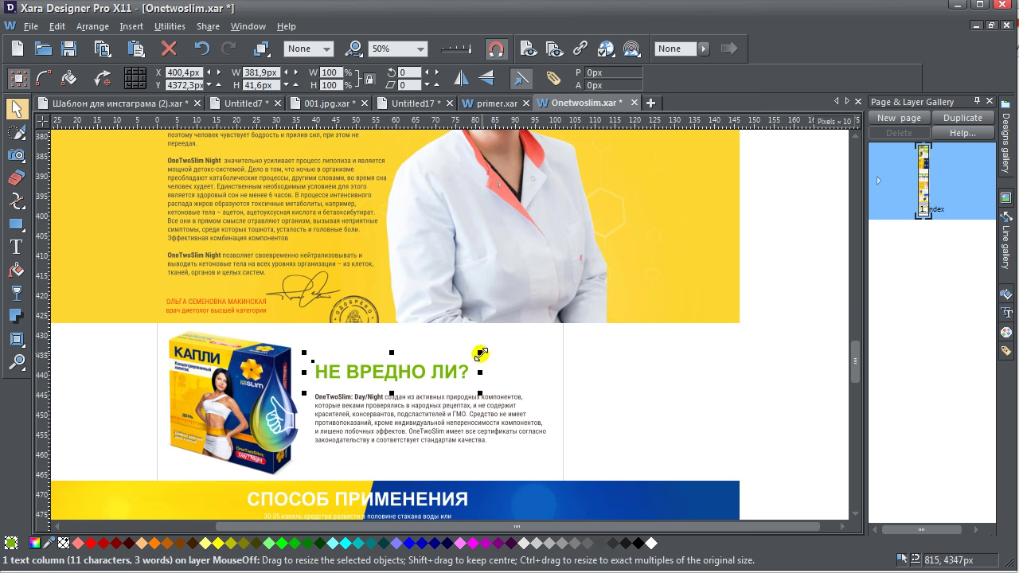
{"action": "left_click_drag", "start_coordinate": [476, 358], "coordinate": [521, 354]}
{"action": "key", "text": "Escape"}
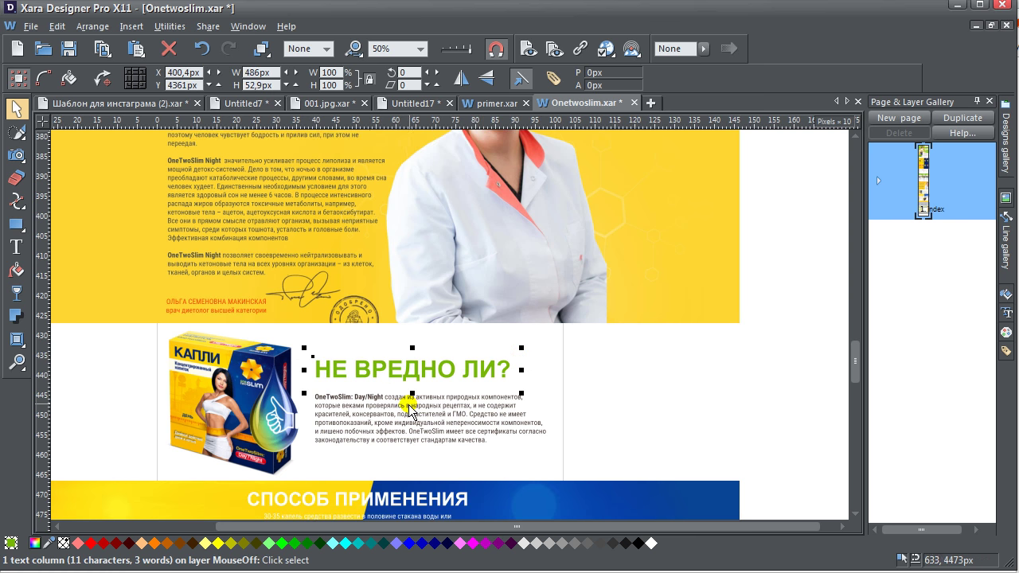
{"action": "left_click", "coordinate": [614, 383]}
- Preview the current page and enlarge the preview window so the content fits across it
{"action": "left_click_drag", "start_coordinate": [416, 427], "coordinate": [462, 360]}
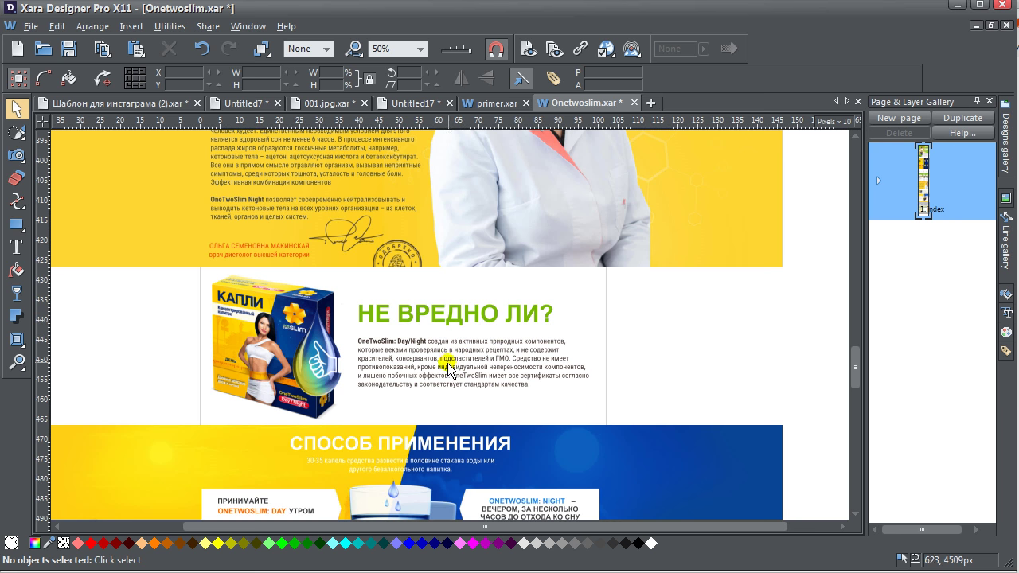
{"action": "scroll", "coordinate": [450, 368], "scroll_direction": "down", "scroll_amount": 3}
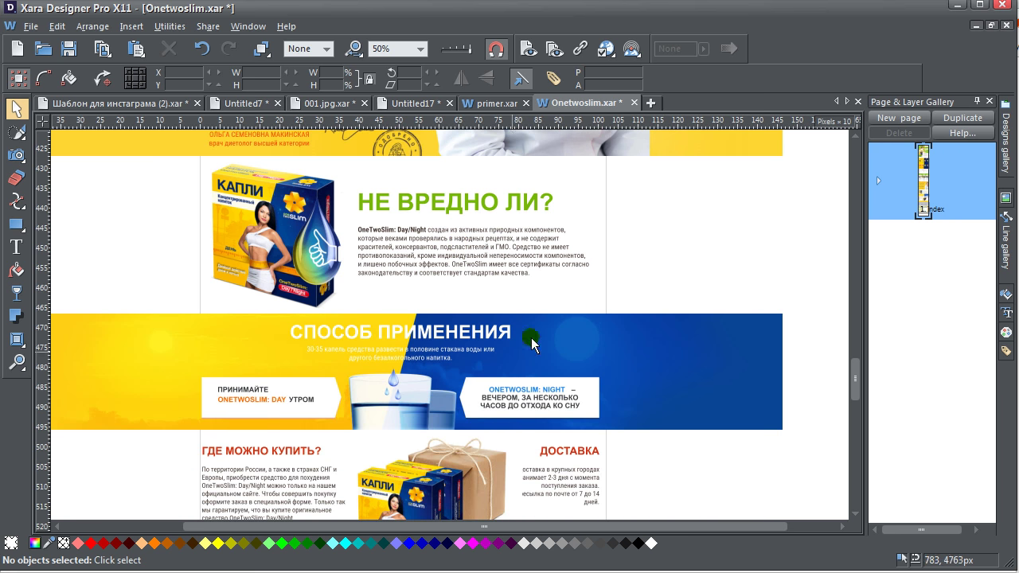
{"action": "left_click", "coordinate": [529, 48]}
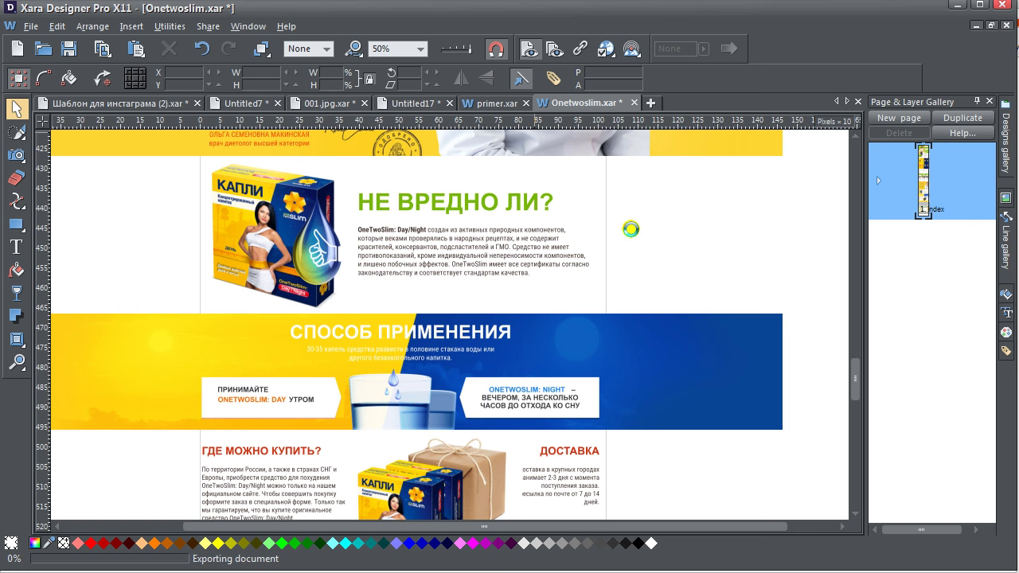
{"action": "left_click", "coordinate": [532, 363]}
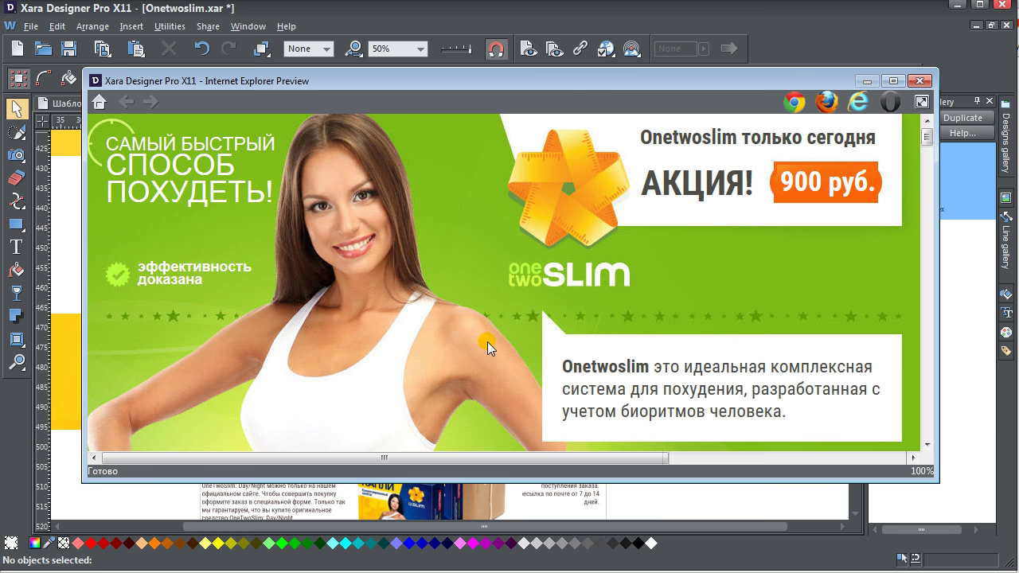
{"action": "scroll", "coordinate": [487, 342], "scroll_direction": "down", "scroll_amount": 10}
{"action": "scroll", "coordinate": [488, 347], "scroll_direction": "down", "scroll_amount": 2}
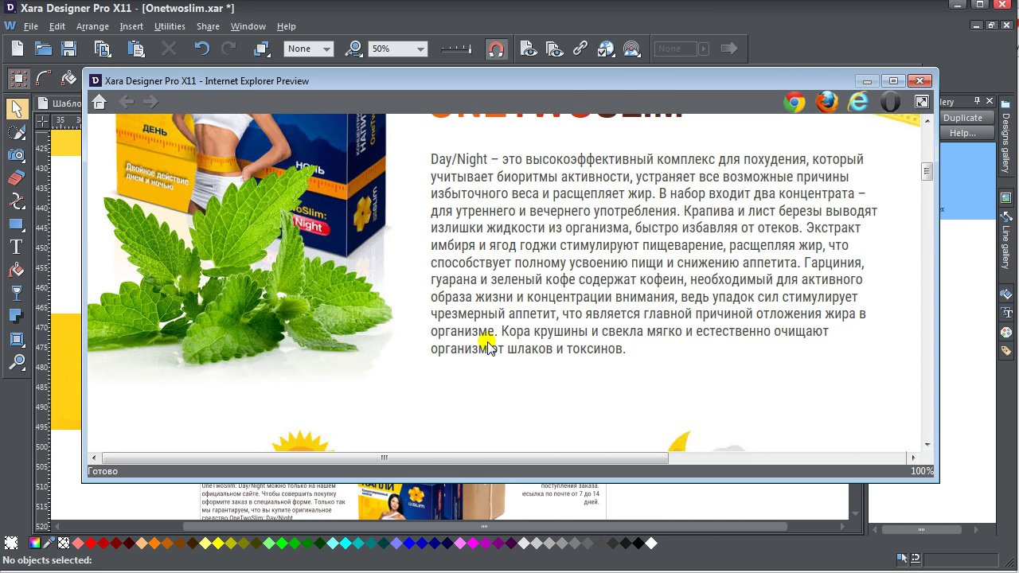
{"action": "left_click_drag", "start_coordinate": [934, 480], "coordinate": [996, 516]}
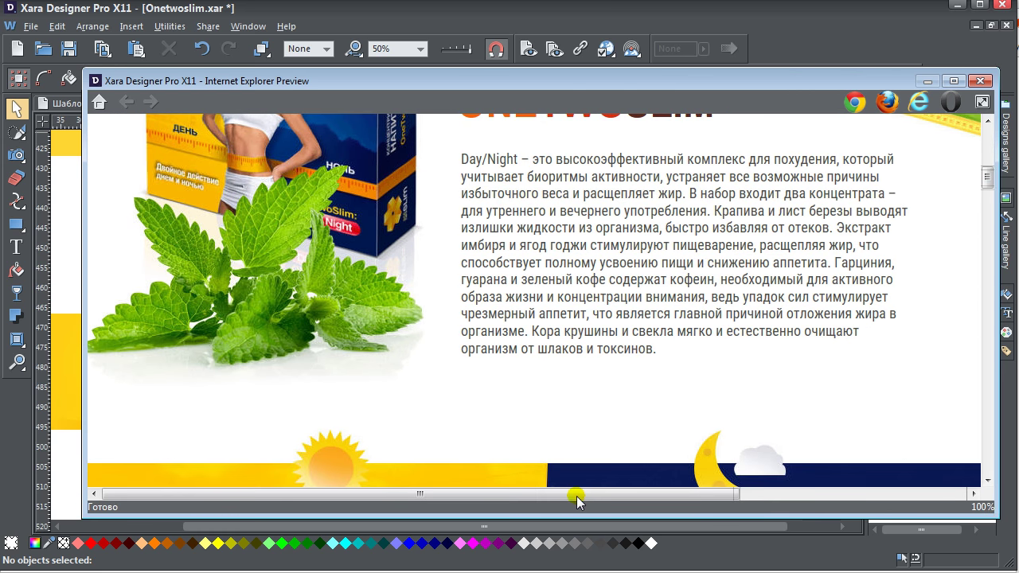
{"action": "left_click_drag", "start_coordinate": [89, 510], "coordinate": [56, 513]}
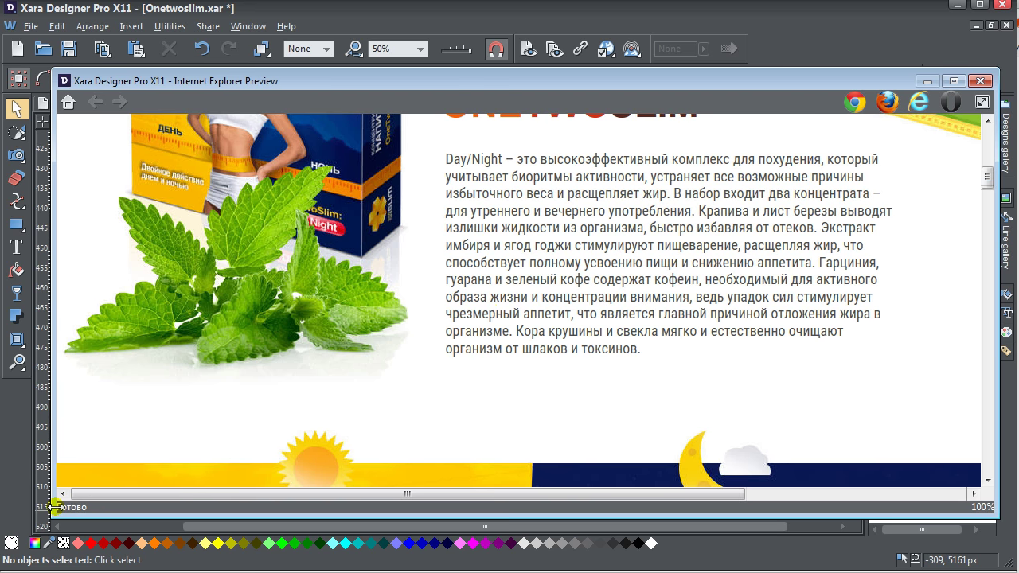
- Examine the previewed layout and spacing from the ONETWOSLIM intro through the ingredients and reviews to the specialist section
{"action": "scroll", "coordinate": [517, 306], "scroll_direction": "down", "scroll_amount": 5}
{"action": "scroll", "coordinate": [517, 306], "scroll_direction": "up", "scroll_amount": 5}
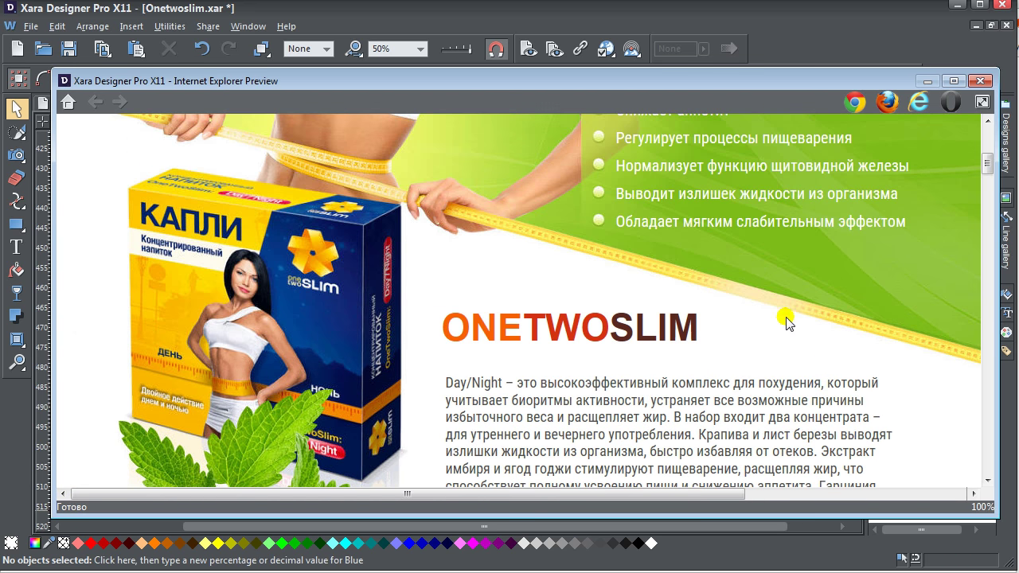
{"action": "scroll", "coordinate": [598, 476], "scroll_direction": "down", "scroll_amount": 5}
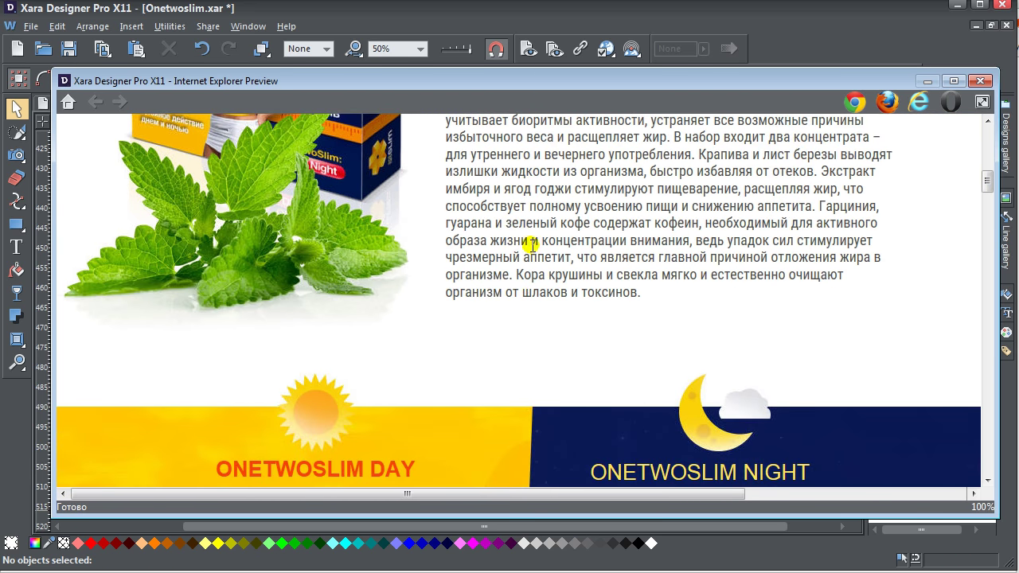
{"action": "scroll", "coordinate": [510, 336], "scroll_direction": "down", "scroll_amount": 10}
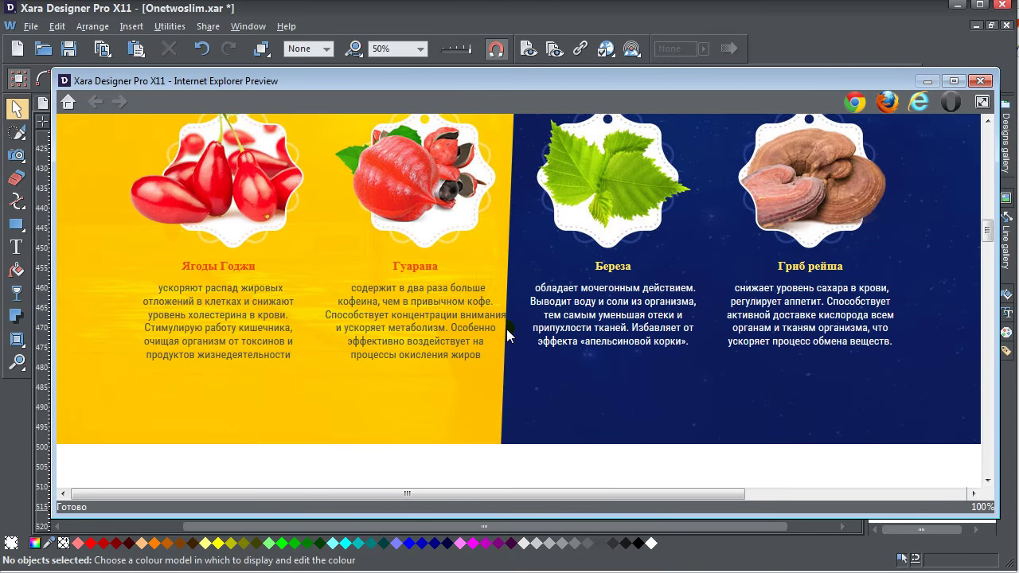
{"action": "scroll", "coordinate": [507, 329], "scroll_direction": "down", "scroll_amount": 10}
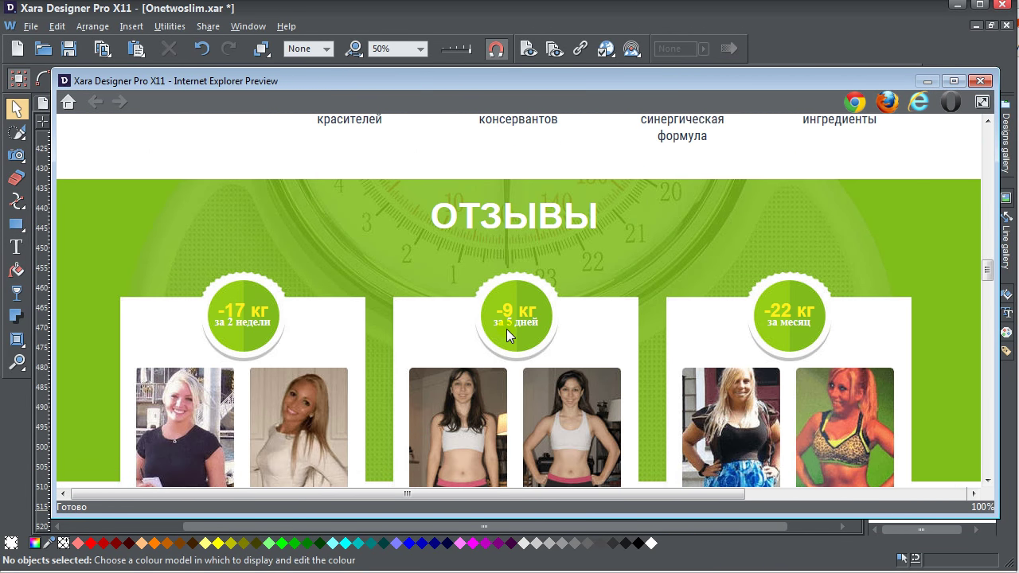
{"action": "scroll", "coordinate": [508, 335], "scroll_direction": "down", "scroll_amount": 3}
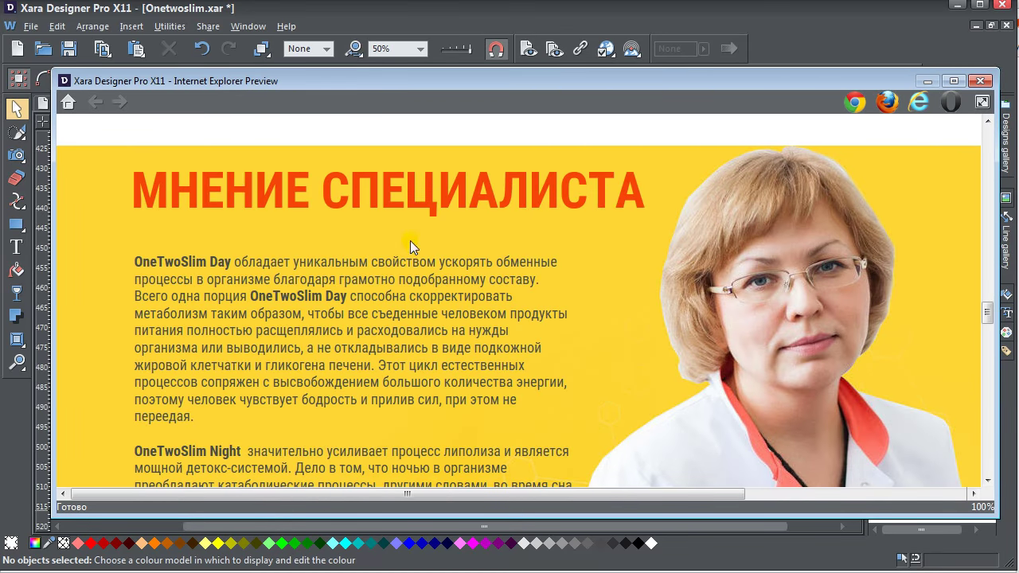
{"action": "scroll", "coordinate": [507, 209], "scroll_direction": "down", "scroll_amount": 4}
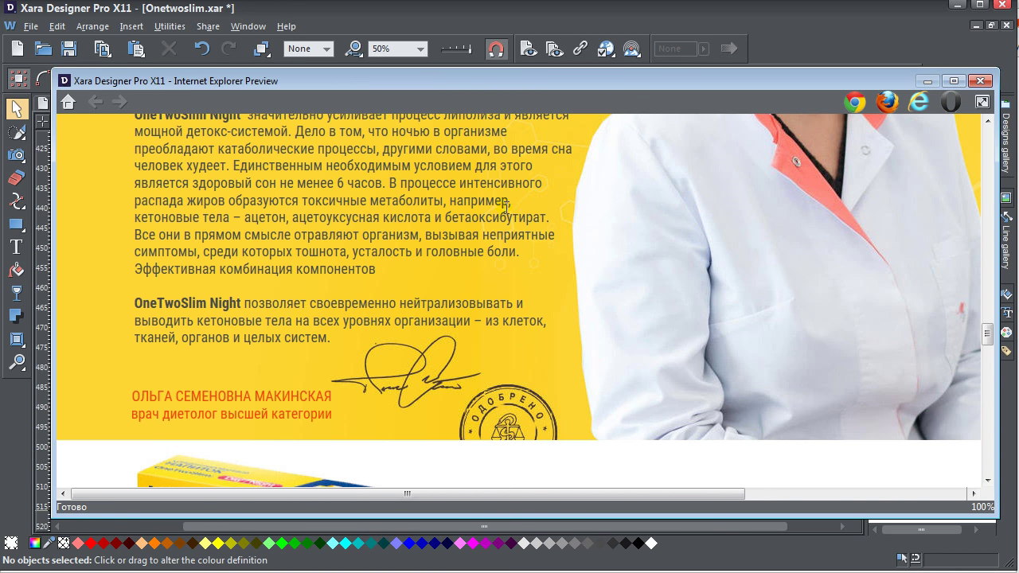
{"action": "scroll", "coordinate": [503, 390], "scroll_direction": "down", "scroll_amount": 1}
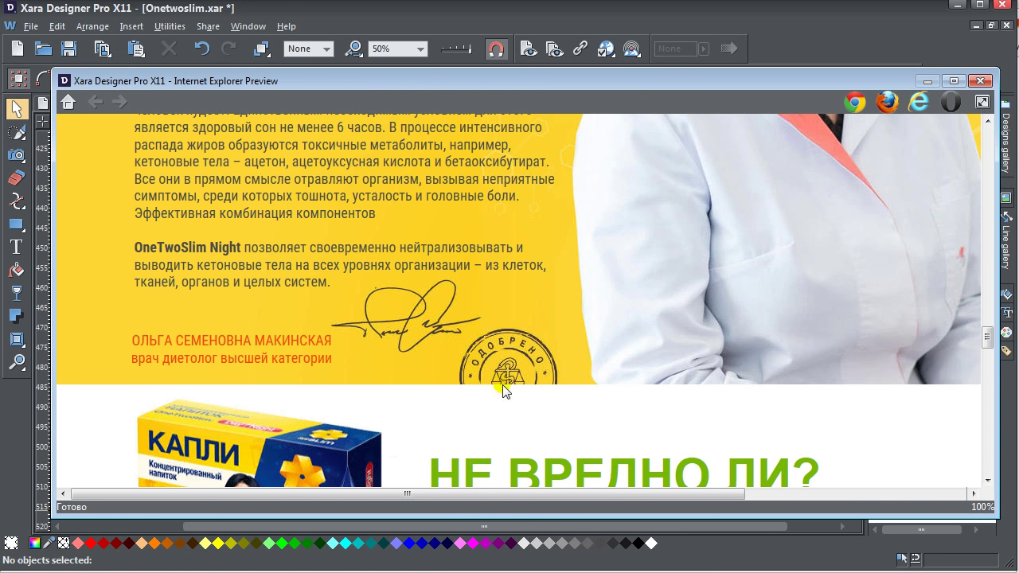
{"action": "scroll", "coordinate": [462, 322], "scroll_direction": "down", "scroll_amount": 3}
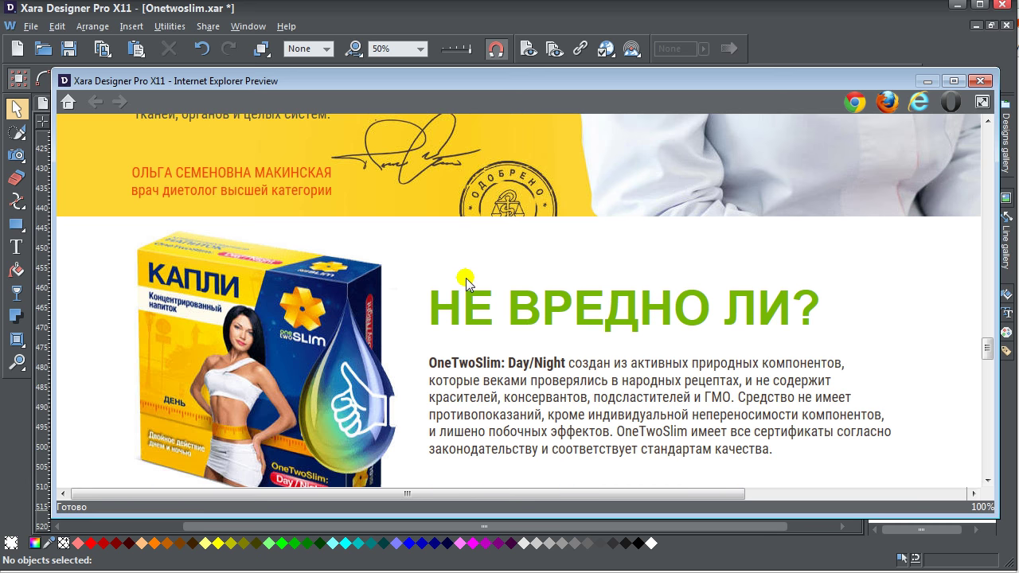
- Examine the rest of the preview, from the «НЕ ВРЕДНО ЛИ?» block through delivery and order sections to the page end
{"action": "scroll", "coordinate": [436, 175], "scroll_direction": "up", "scroll_amount": 1}
{"action": "left_click", "coordinate": [831, 203]}
{"action": "scroll", "coordinate": [682, 260], "scroll_direction": "down", "scroll_amount": 3}
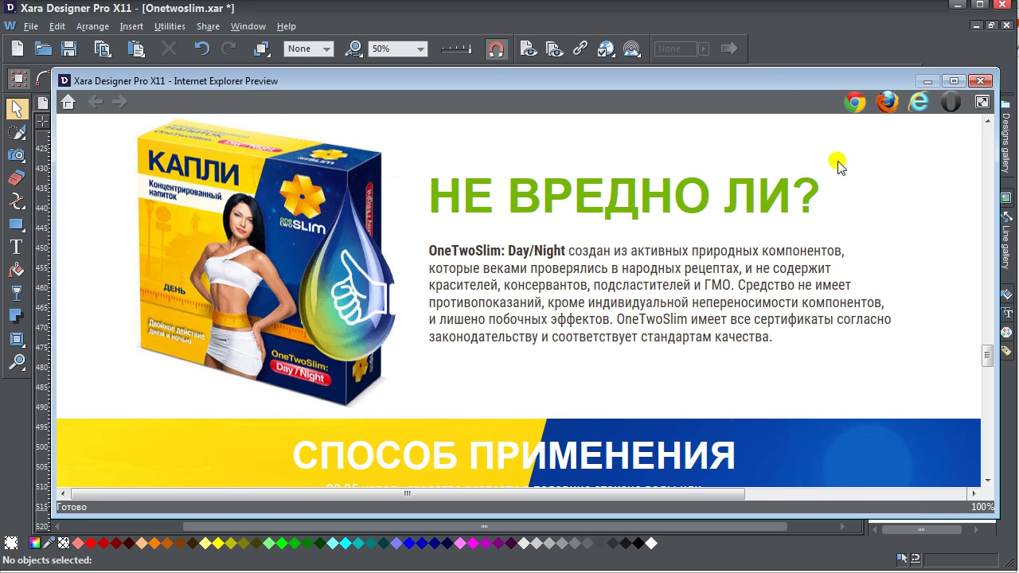
{"action": "scroll", "coordinate": [771, 263], "scroll_direction": "down", "scroll_amount": 12}
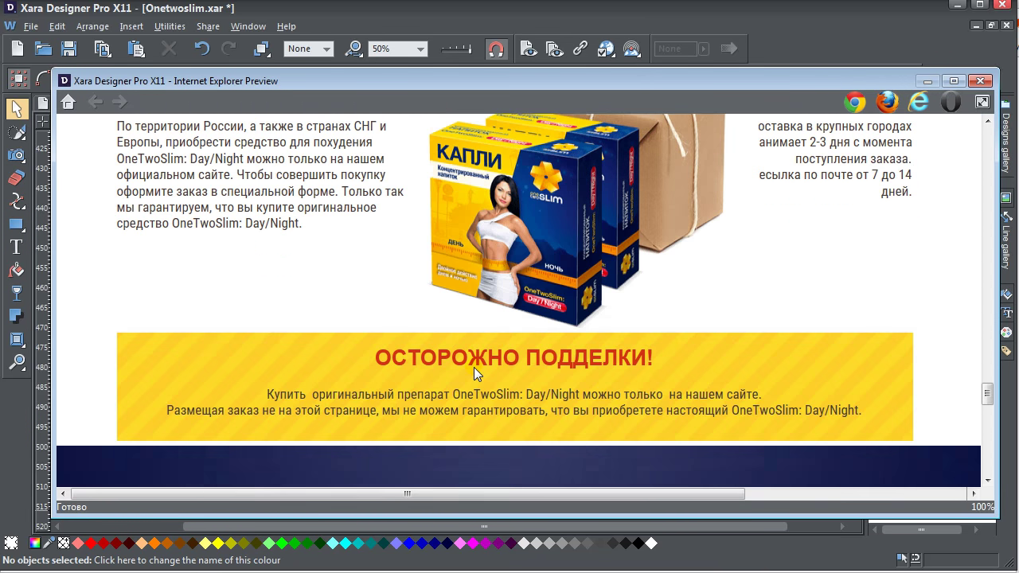
{"action": "scroll", "coordinate": [474, 367], "scroll_direction": "down", "scroll_amount": 11}
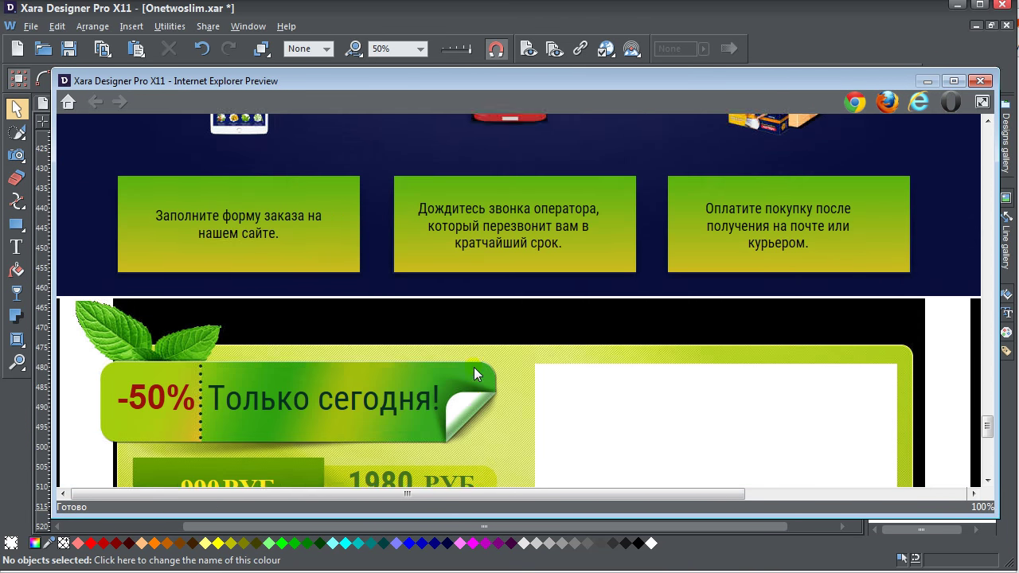
{"action": "scroll", "coordinate": [474, 371], "scroll_direction": "down", "scroll_amount": 3}
{"action": "scroll", "coordinate": [474, 371], "scroll_direction": "down", "scroll_amount": 2}
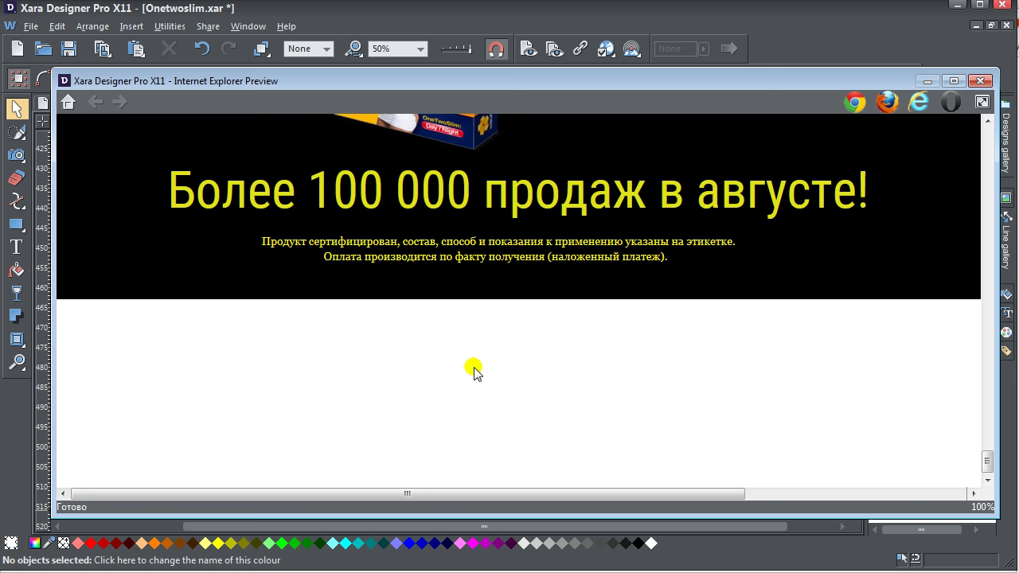
{"action": "left_click", "coordinate": [306, 387]}
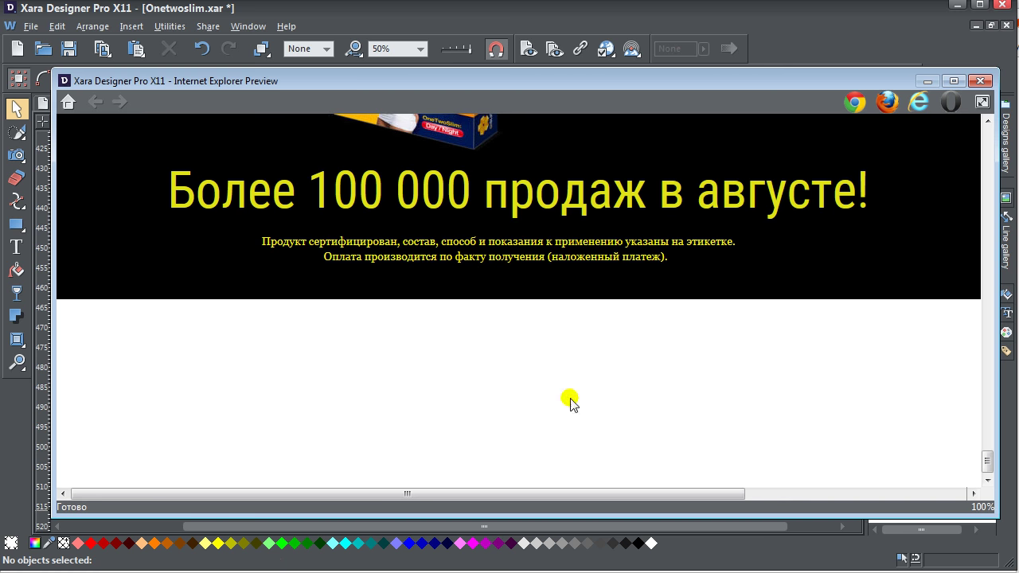
{"action": "left_click", "coordinate": [421, 335]}
- Open the page preview in Chrome and check the layout from the header through the ingredients to the feature icons
{"action": "left_click", "coordinate": [856, 102]}
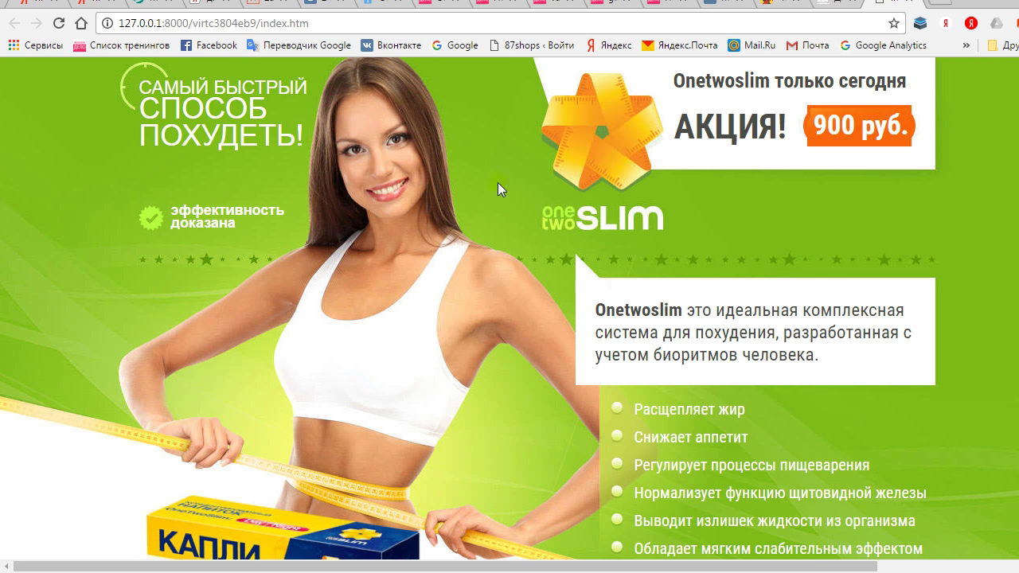
{"action": "left_click", "coordinate": [668, 334]}
{"action": "scroll", "coordinate": [309, 174], "scroll_direction": "down", "scroll_amount": 12}
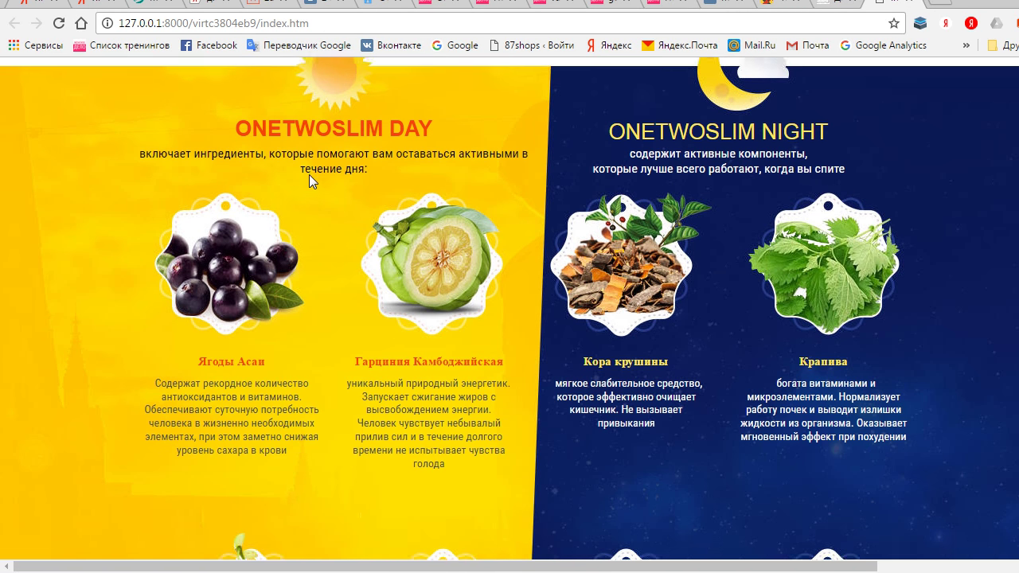
{"action": "scroll", "coordinate": [368, 271], "scroll_direction": "down", "scroll_amount": 4}
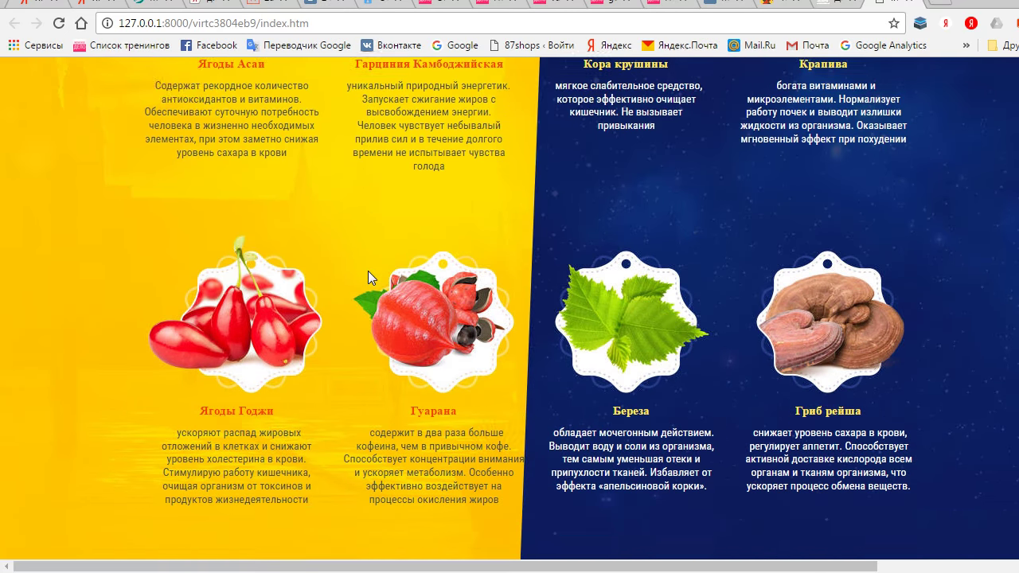
{"action": "scroll", "coordinate": [368, 270], "scroll_direction": "down", "scroll_amount": 6}
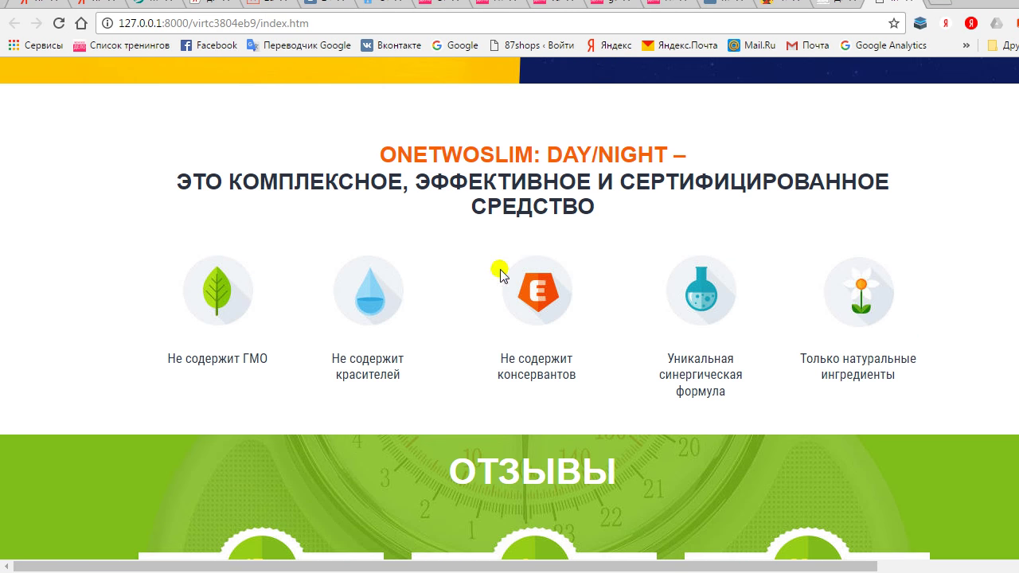
- Review the OneTwoSlim landing page in the browser from the product benefits down to the order section and back to the header
{"action": "scroll", "coordinate": [641, 331], "scroll_direction": "down", "scroll_amount": 8}
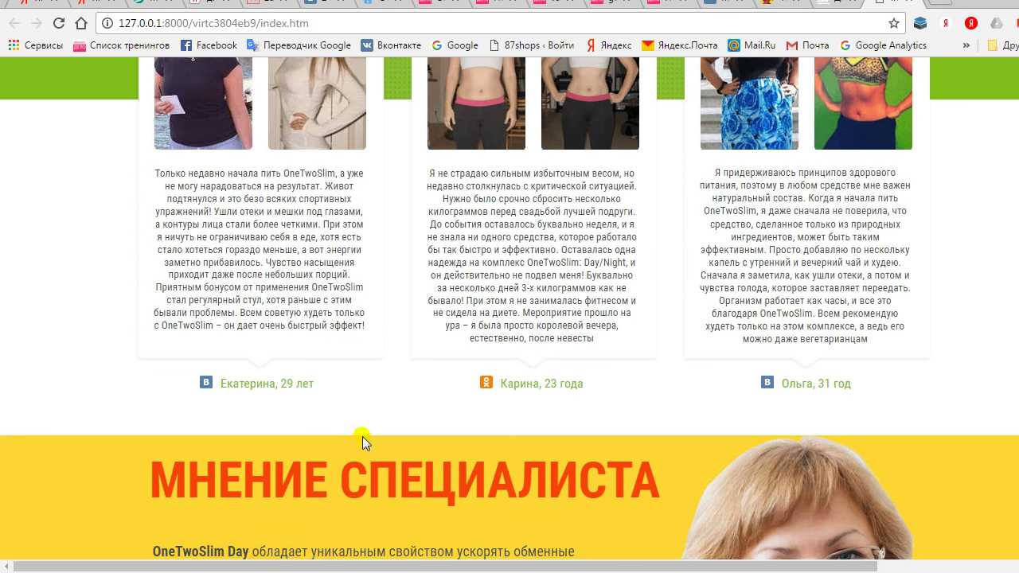
{"action": "scroll", "coordinate": [362, 437], "scroll_direction": "down", "scroll_amount": 1}
{"action": "scroll", "coordinate": [442, 406], "scroll_direction": "down", "scroll_amount": 2}
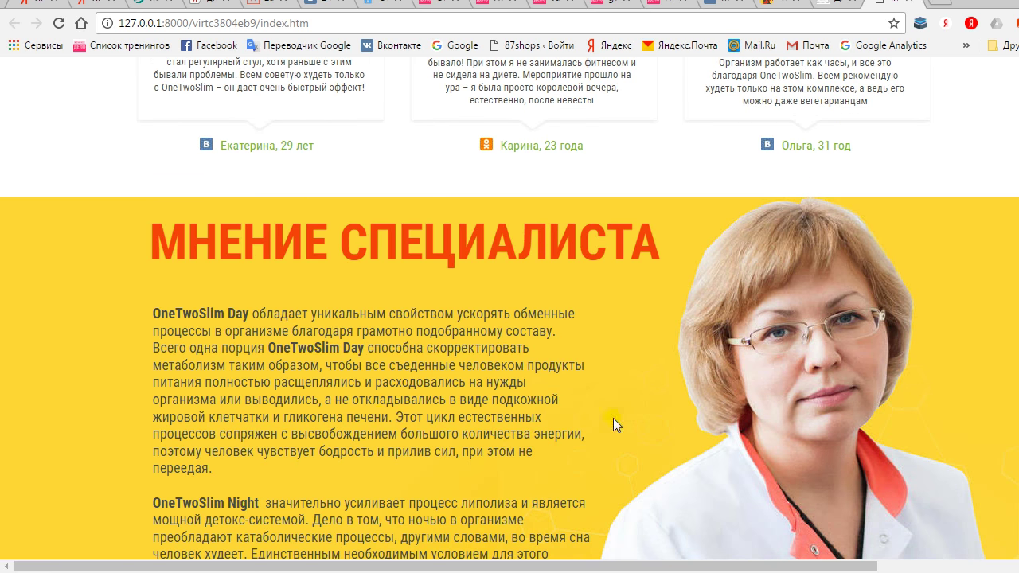
{"action": "scroll", "coordinate": [470, 413], "scroll_direction": "down", "scroll_amount": 9}
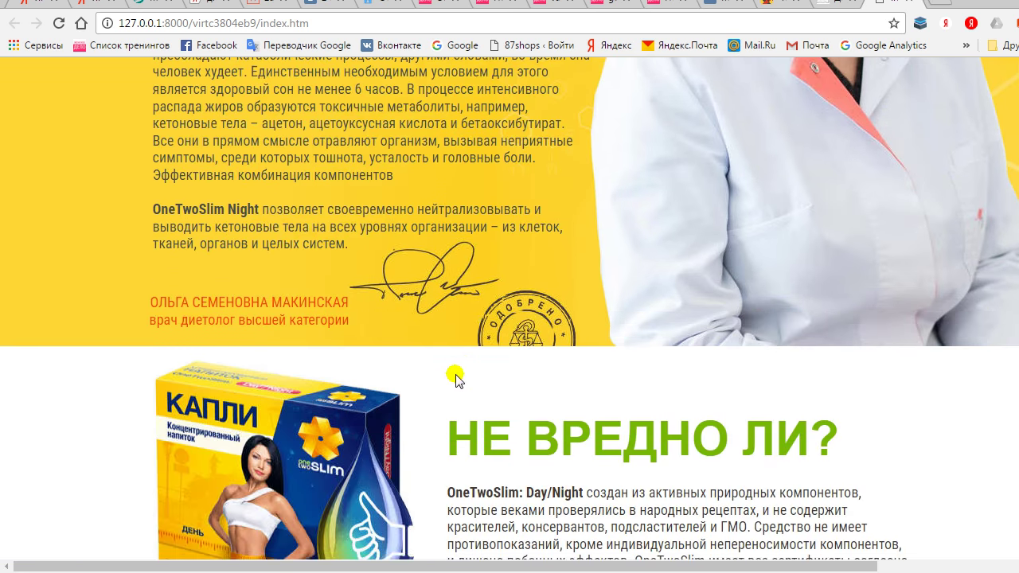
{"action": "scroll", "coordinate": [637, 362], "scroll_direction": "down", "scroll_amount": 5}
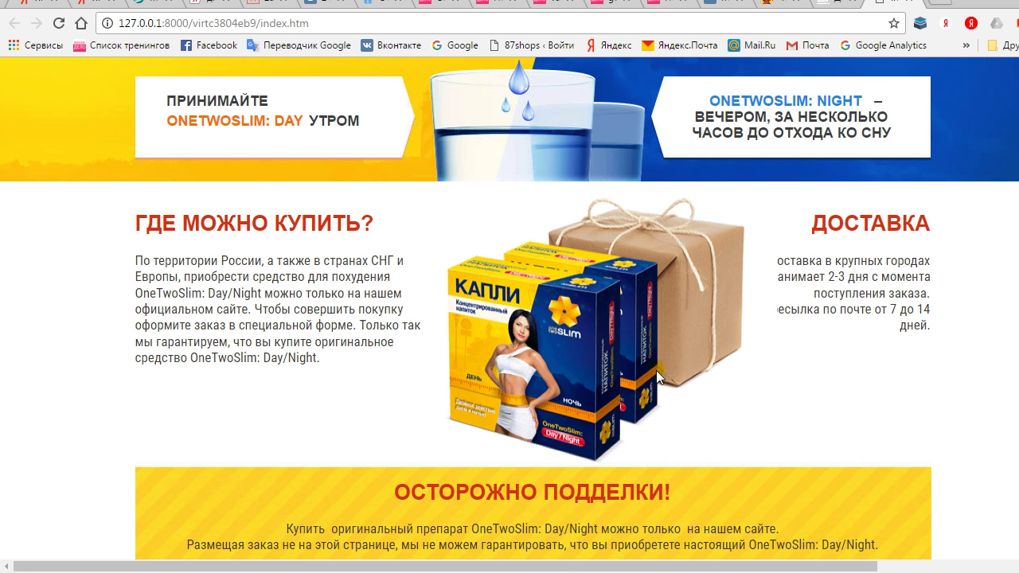
{"action": "scroll", "coordinate": [375, 399], "scroll_direction": "down", "scroll_amount": 4}
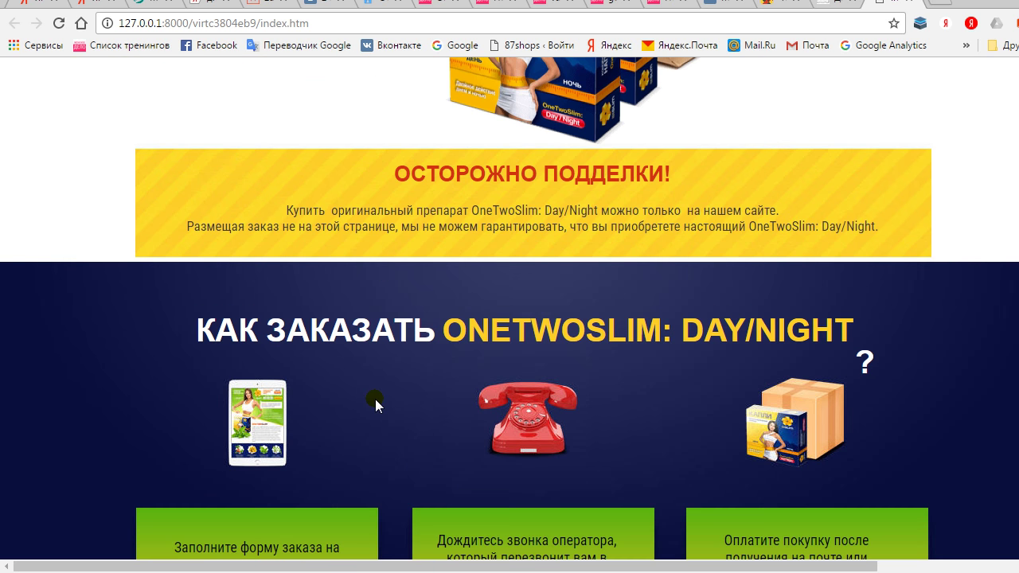
{"action": "scroll", "coordinate": [375, 399], "scroll_direction": "down", "scroll_amount": 3}
{"action": "scroll", "coordinate": [375, 399], "scroll_direction": "down", "scroll_amount": 2}
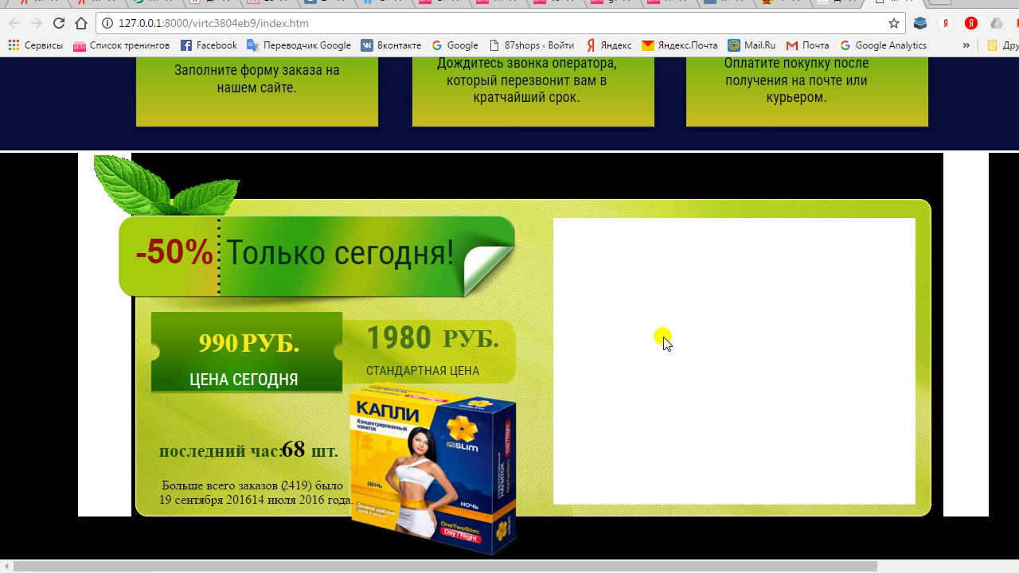
{"action": "scroll", "coordinate": [665, 338], "scroll_direction": "down", "scroll_amount": 2}
{"action": "scroll", "coordinate": [668, 338], "scroll_direction": "up", "scroll_amount": 2}
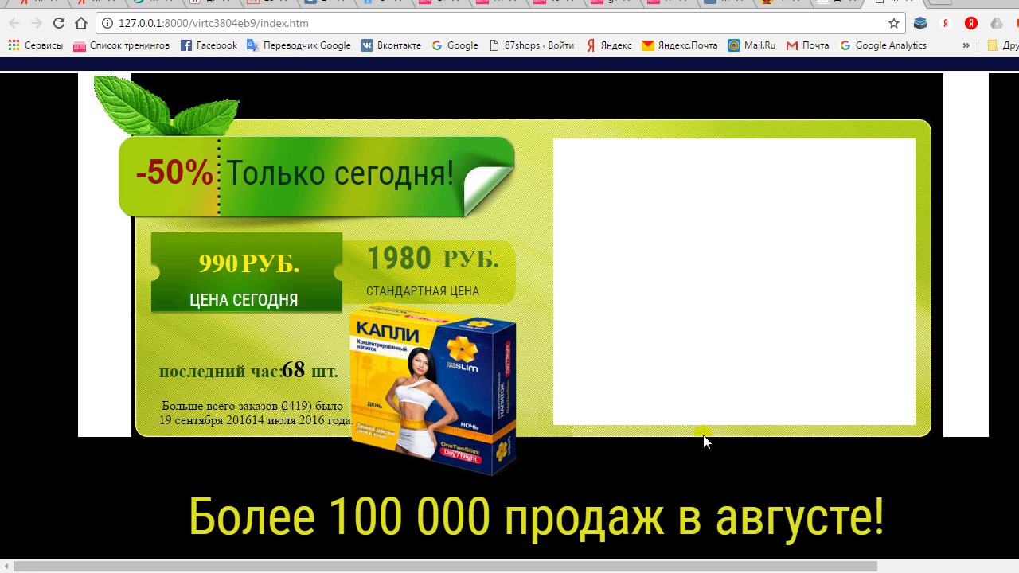
{"action": "scroll", "coordinate": [704, 440], "scroll_direction": "down", "scroll_amount": 3}
{"action": "scroll", "coordinate": [701, 436], "scroll_direction": "up", "scroll_amount": 20}
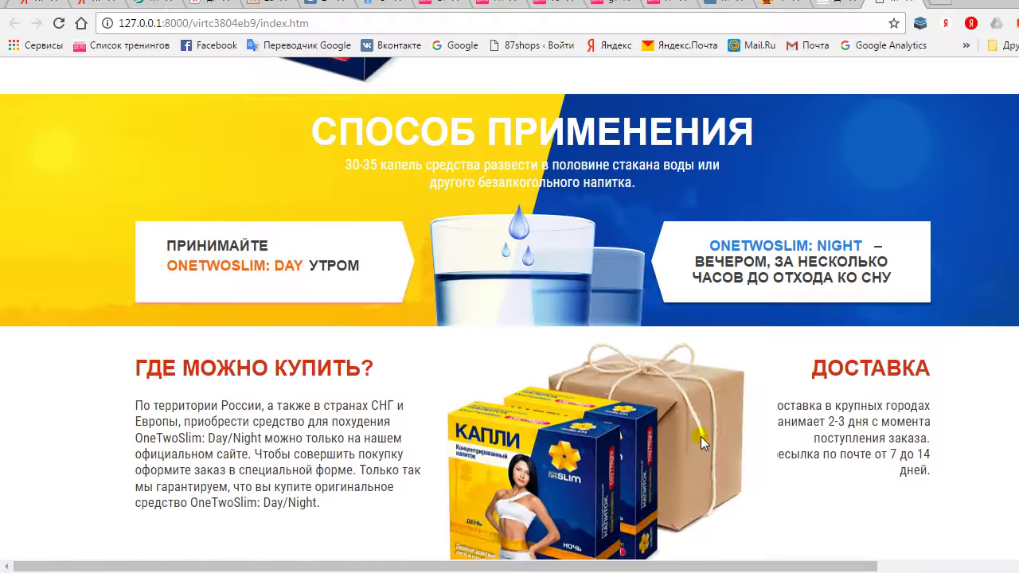
{"action": "scroll", "coordinate": [701, 436], "scroll_direction": "up", "scroll_amount": 20}
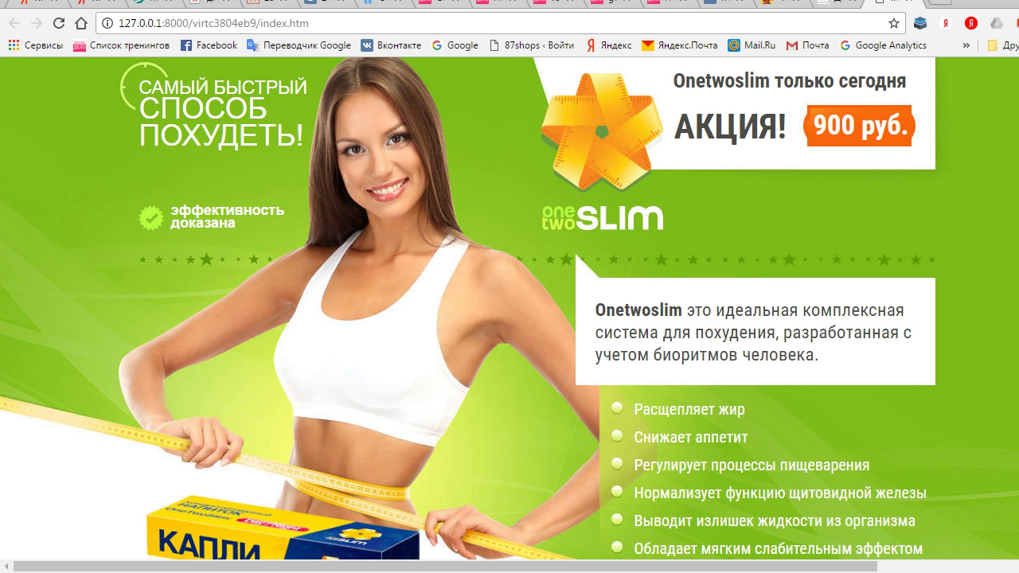
- Switch to Xara Designer Pro, close the web preview and go back to the header of the Onetwoslim.xar design
{"action": "key", "text": "alt+Tab"}
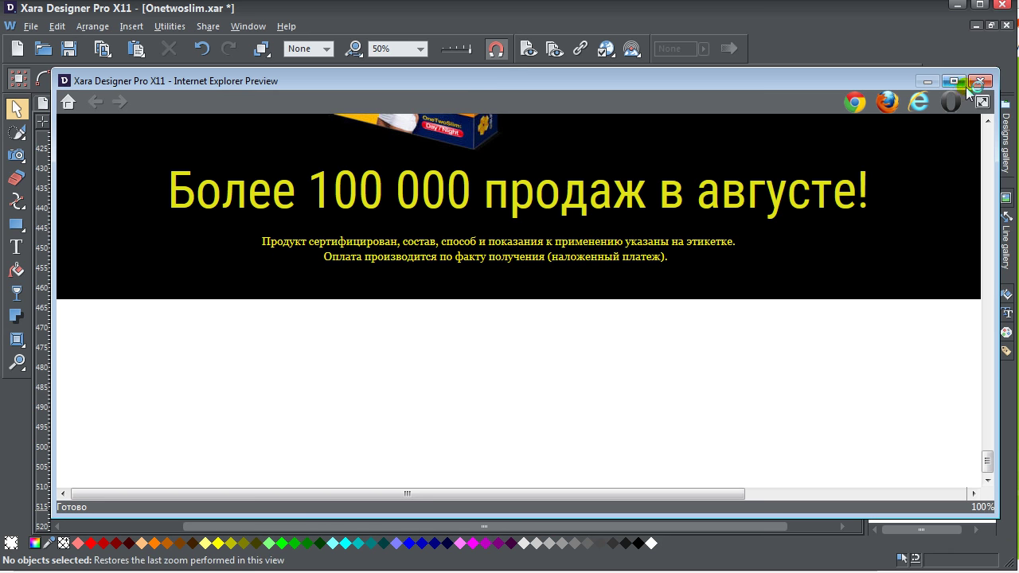
{"action": "left_click", "coordinate": [968, 83]}
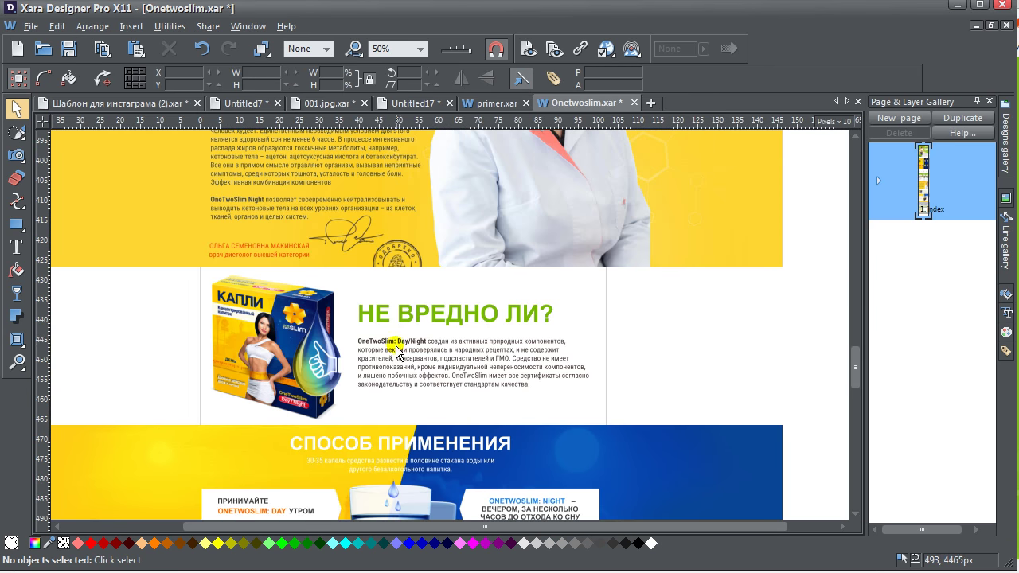
{"action": "scroll", "coordinate": [442, 378], "scroll_direction": "up", "scroll_amount": 15}
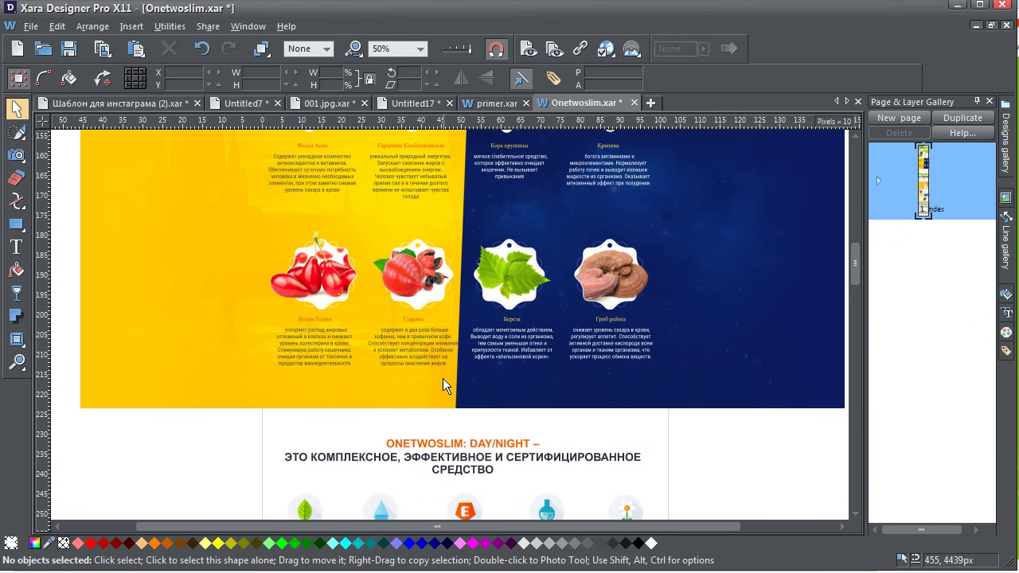
{"action": "scroll", "coordinate": [414, 382], "scroll_direction": "up", "scroll_amount": 10}
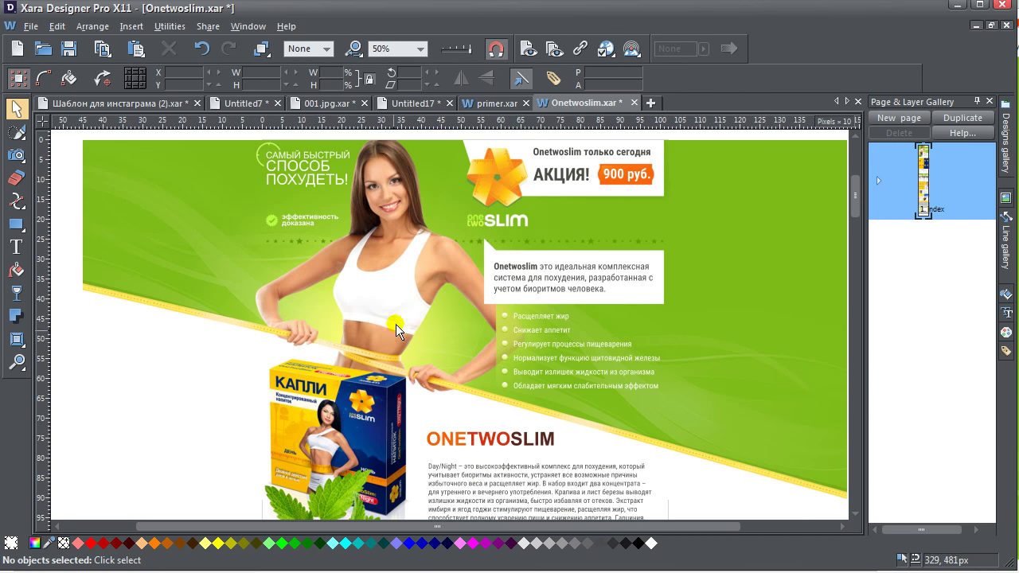
{"action": "scroll", "coordinate": [550, 288], "scroll_direction": "up", "scroll_amount": 1}
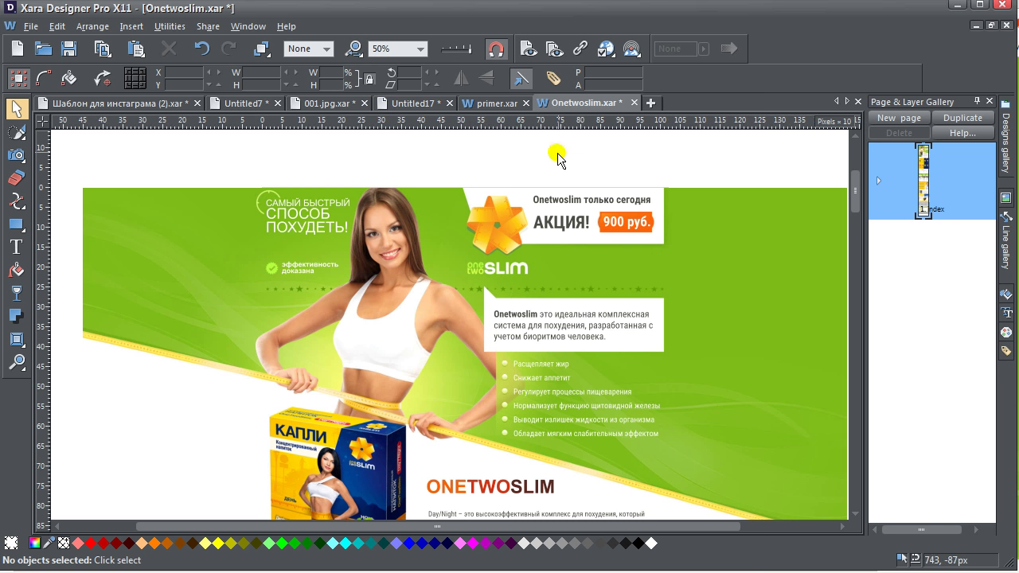
{"action": "right_click", "coordinate": [506, 161]}
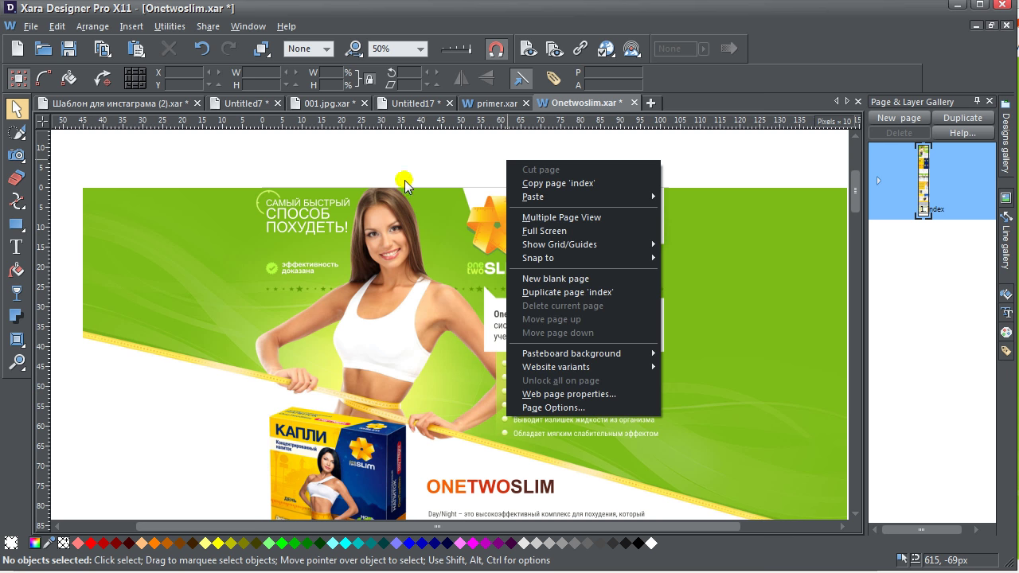
{"action": "left_click", "coordinate": [314, 166]}
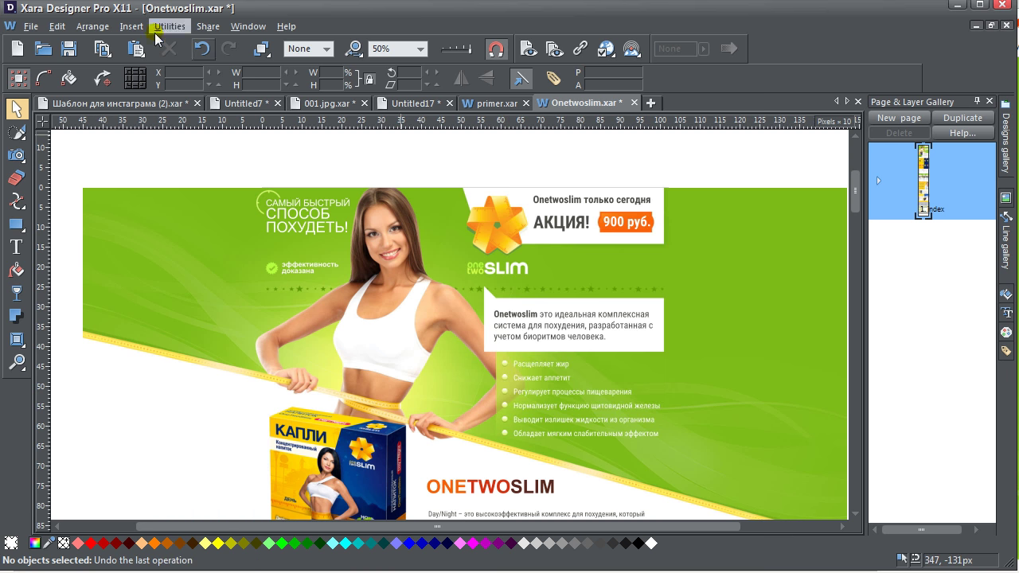
- Create a new blank document and set its document type to Web document in the page options
{"action": "left_click", "coordinate": [18, 50]}
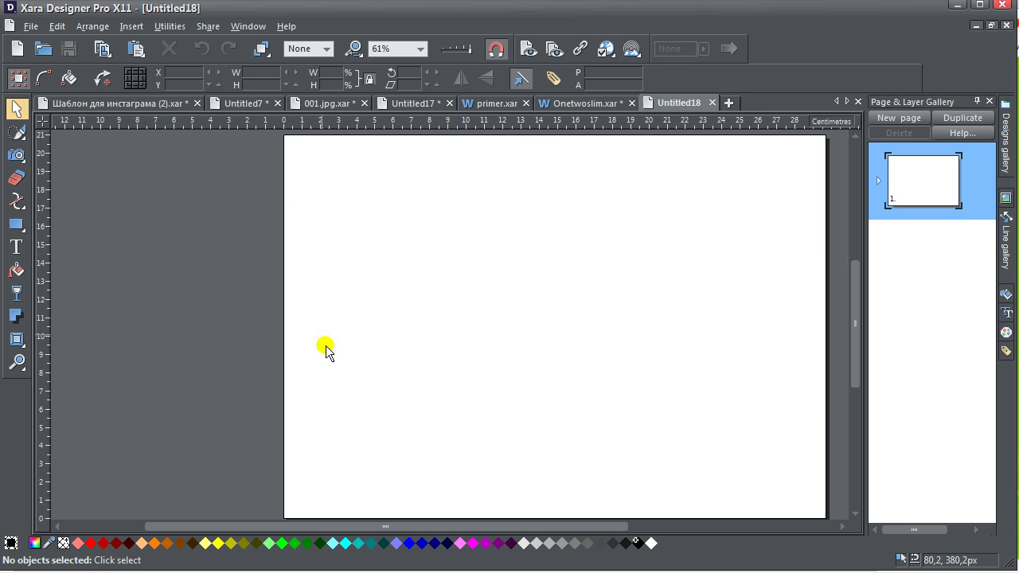
{"action": "right_click", "coordinate": [265, 304]}
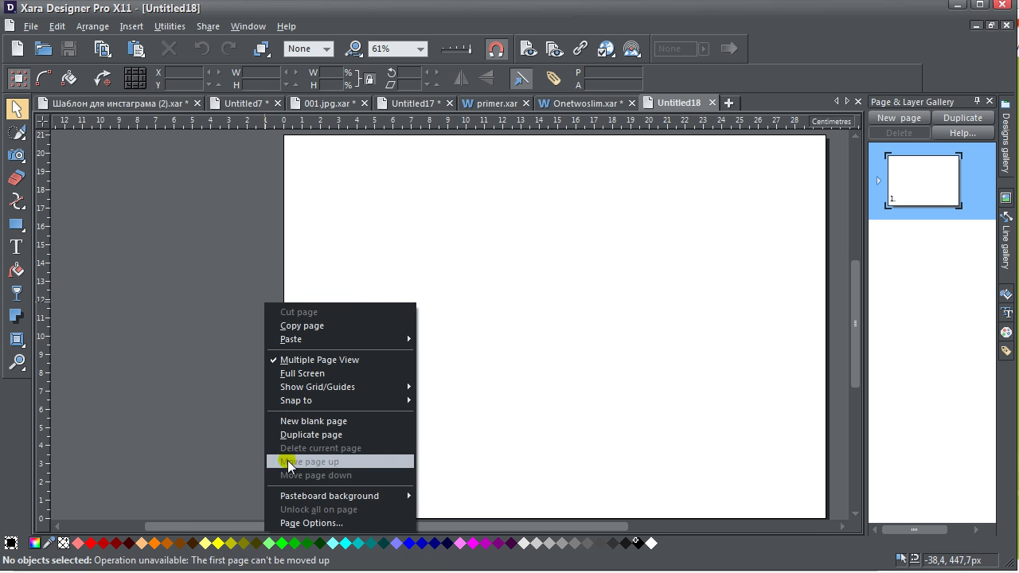
{"action": "left_click", "coordinate": [330, 524]}
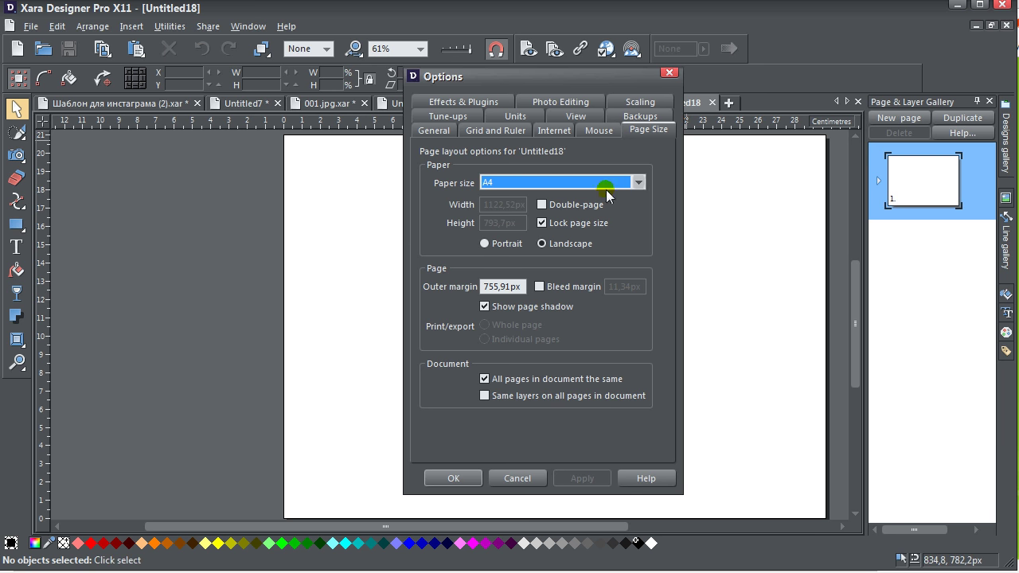
{"action": "left_click", "coordinate": [554, 130]}
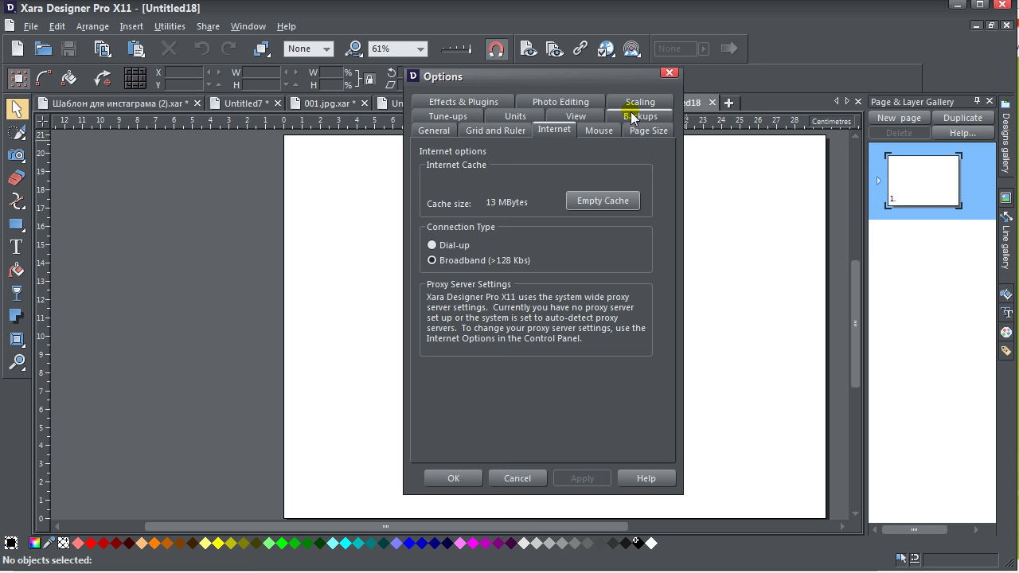
{"action": "left_click", "coordinate": [486, 106]}
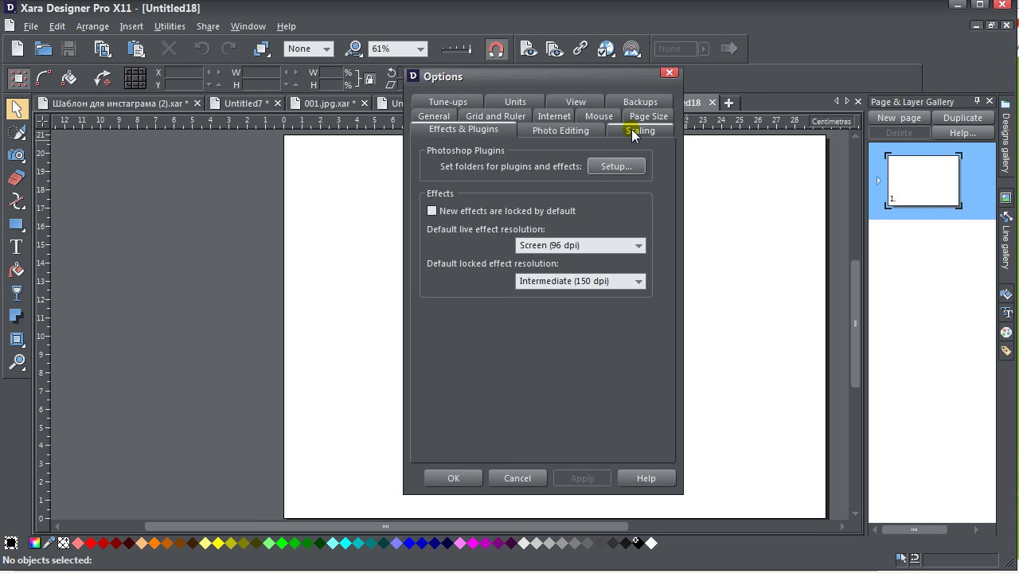
{"action": "left_click", "coordinate": [436, 117]}
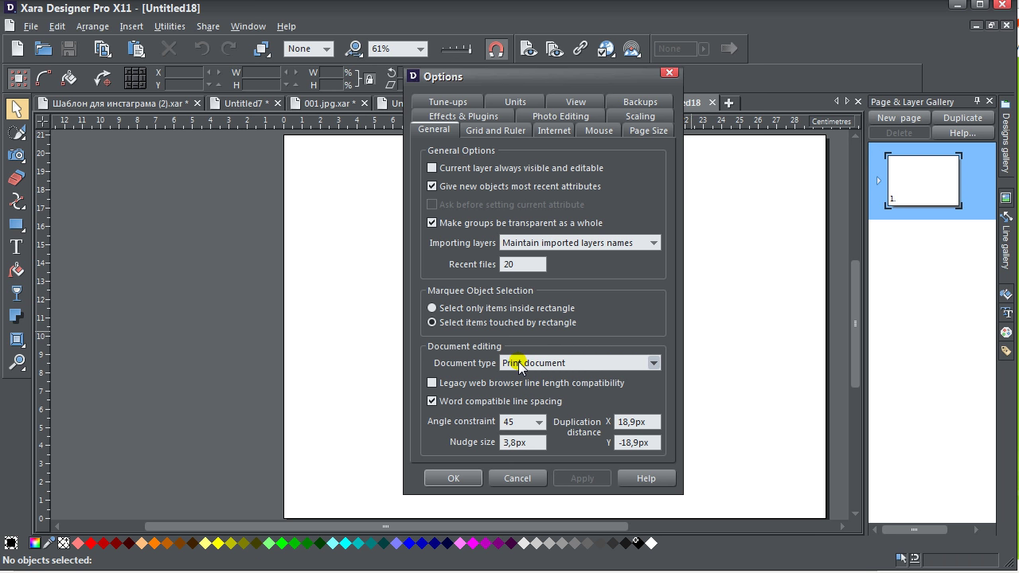
{"action": "left_click", "coordinate": [584, 368]}
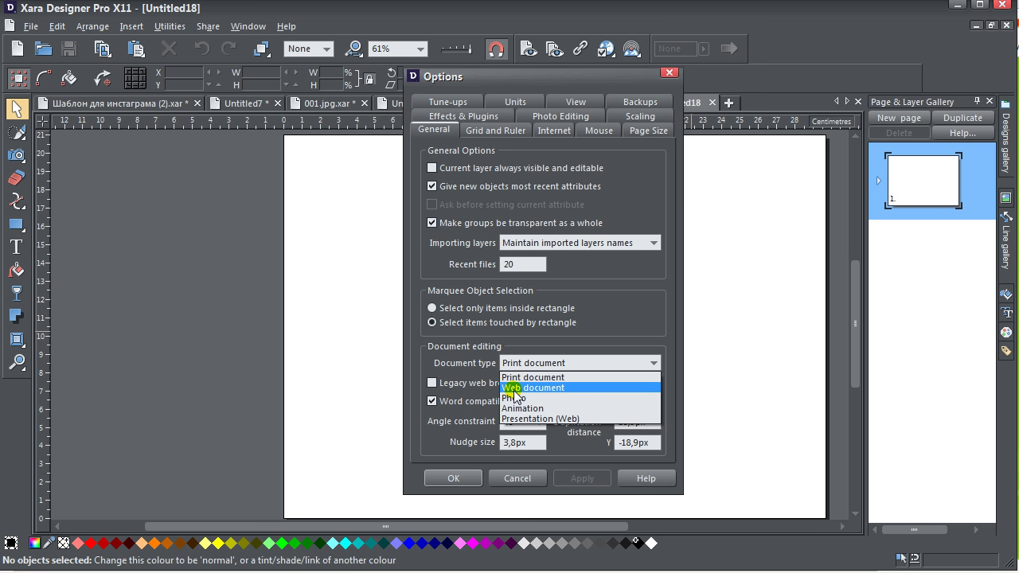
{"action": "left_click", "coordinate": [514, 388]}
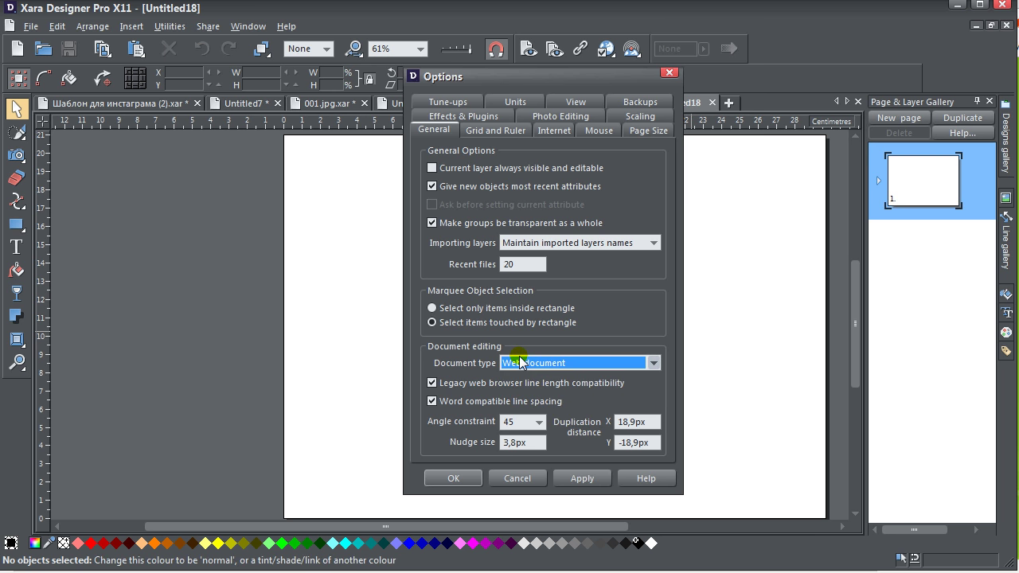
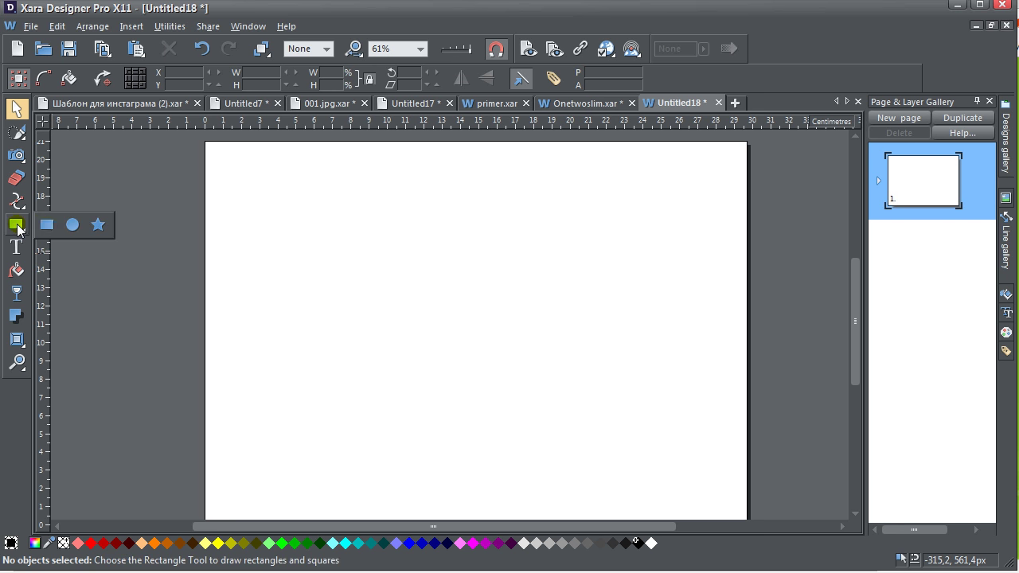
- Draw a black rectangle about 191 px high and fit it across the full page width along the page's upper edge
{"action": "left_click", "coordinate": [45, 224]}
{"action": "left_click_drag", "start_coordinate": [279, 205], "coordinate": [483, 297]}
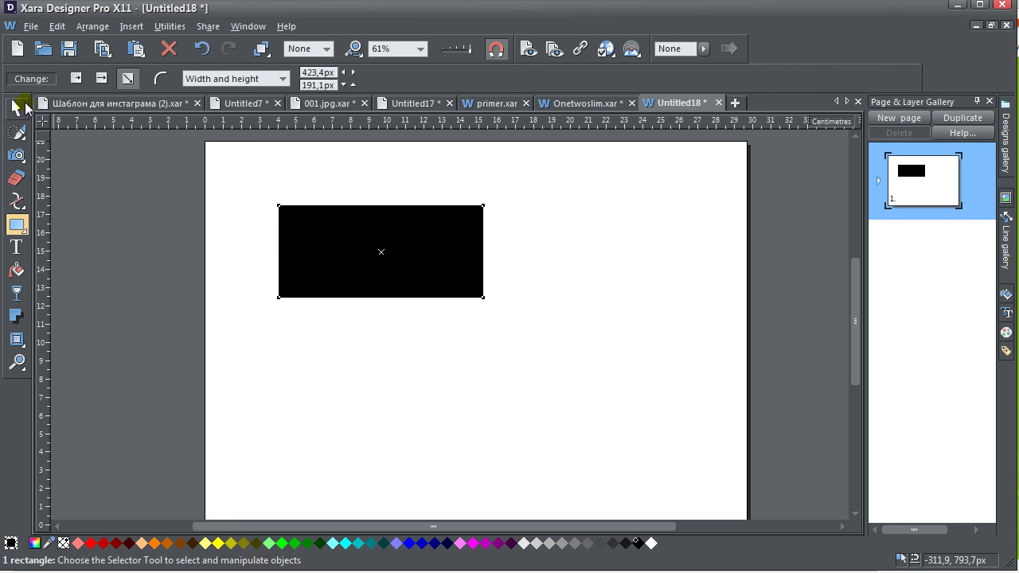
{"action": "left_click", "coordinate": [16, 108]}
{"action": "left_click_drag", "start_coordinate": [318, 269], "coordinate": [245, 200]}
{"action": "left_click_drag", "start_coordinate": [329, 210], "coordinate": [761, 216]}
{"action": "right_click", "coordinate": [393, 215]}
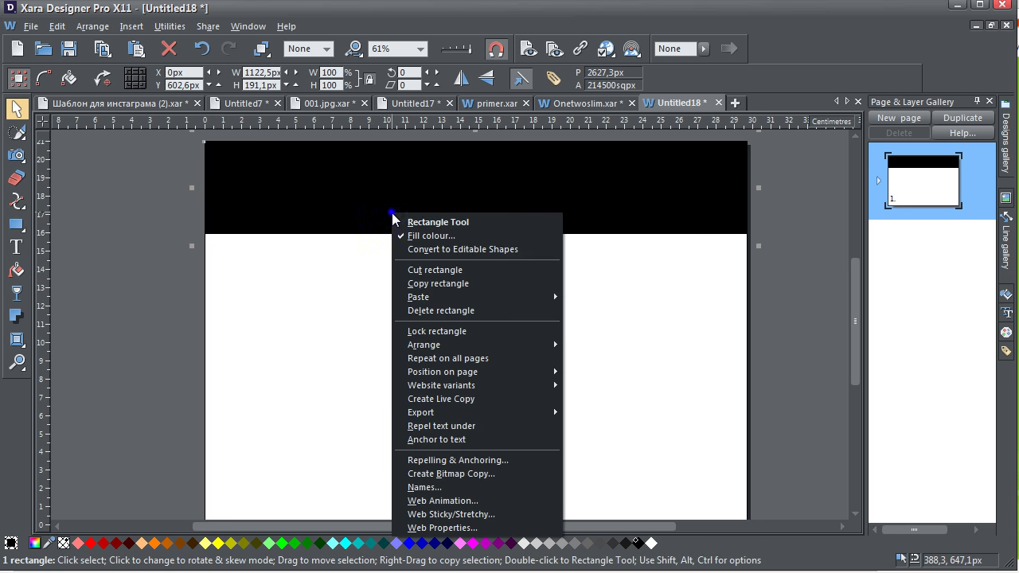
{"action": "left_click", "coordinate": [443, 528]}
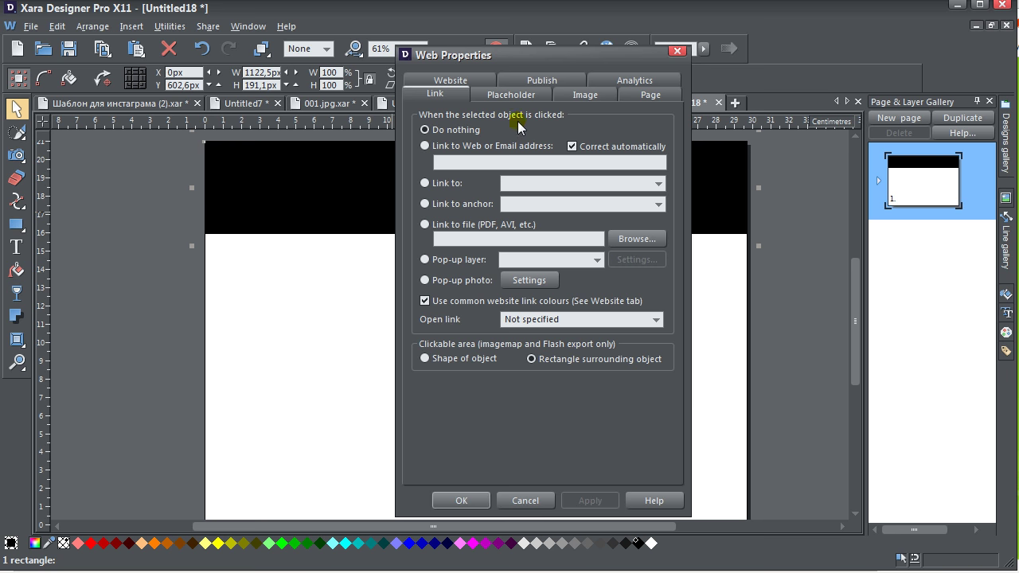
{"action": "left_click", "coordinate": [519, 503]}
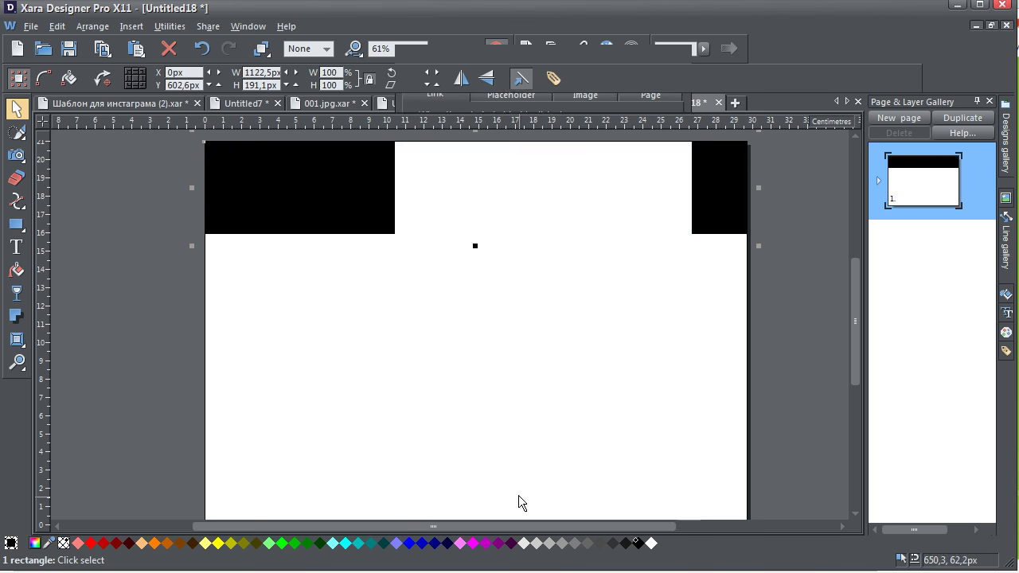
- Set the black rectangle's web stretch property to Full width with Sticky left off
{"action": "right_click", "coordinate": [460, 200]}
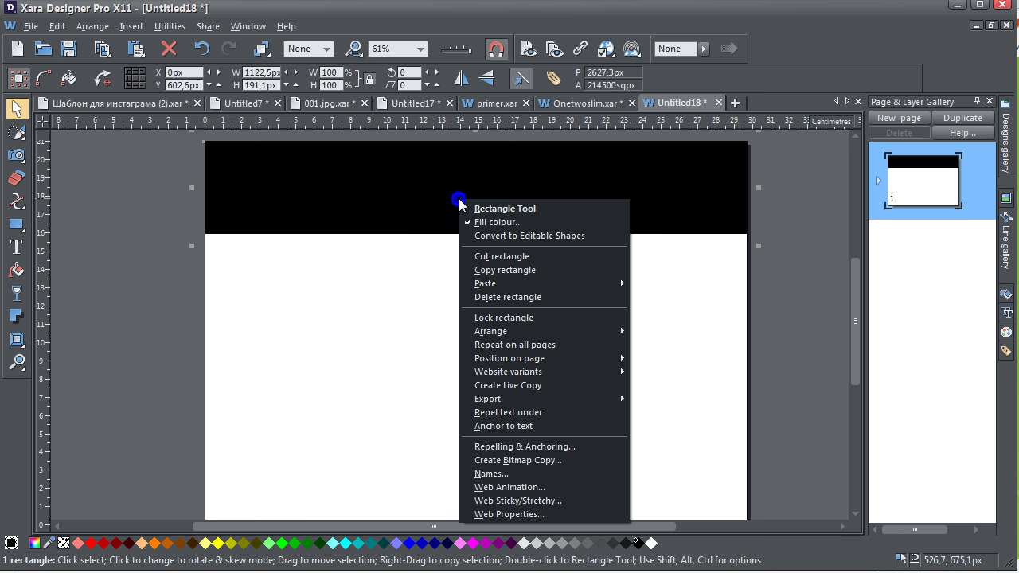
{"action": "left_click", "coordinate": [531, 504]}
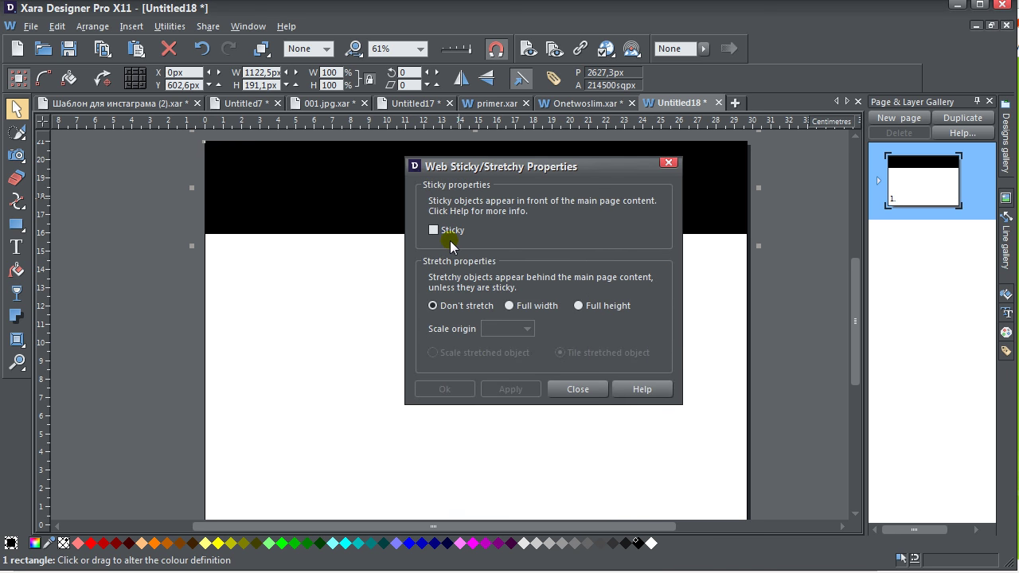
{"action": "left_click", "coordinate": [452, 232]}
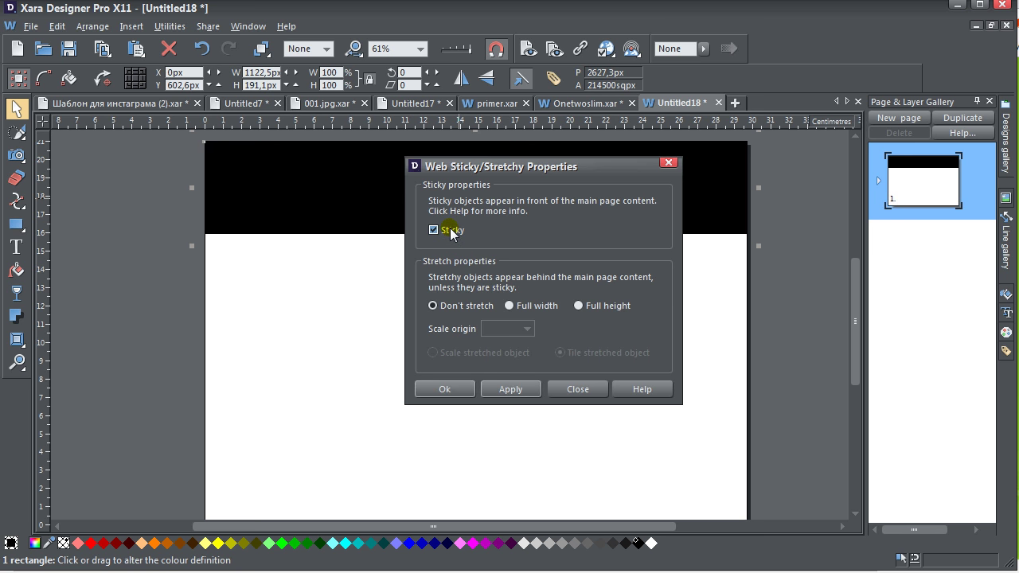
{"action": "left_click", "coordinate": [451, 233]}
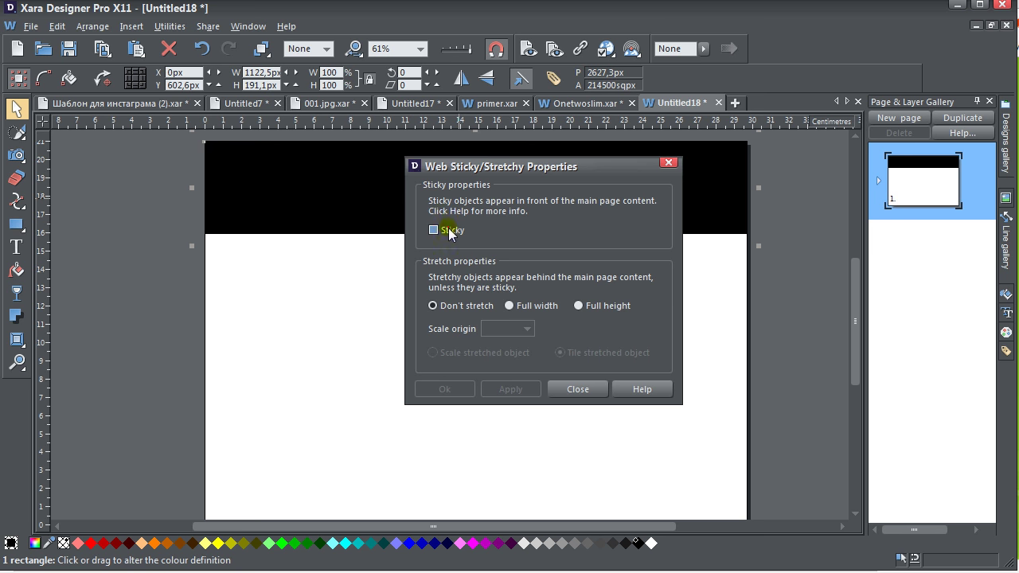
{"action": "left_click", "coordinate": [527, 305]}
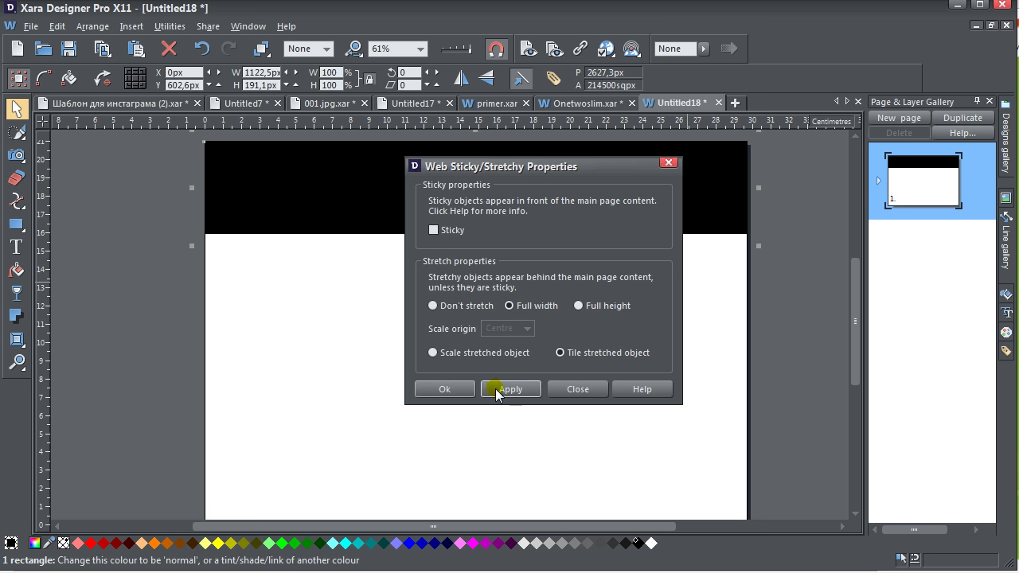
{"action": "left_click", "coordinate": [444, 389]}
{"action": "left_click", "coordinate": [444, 393]}
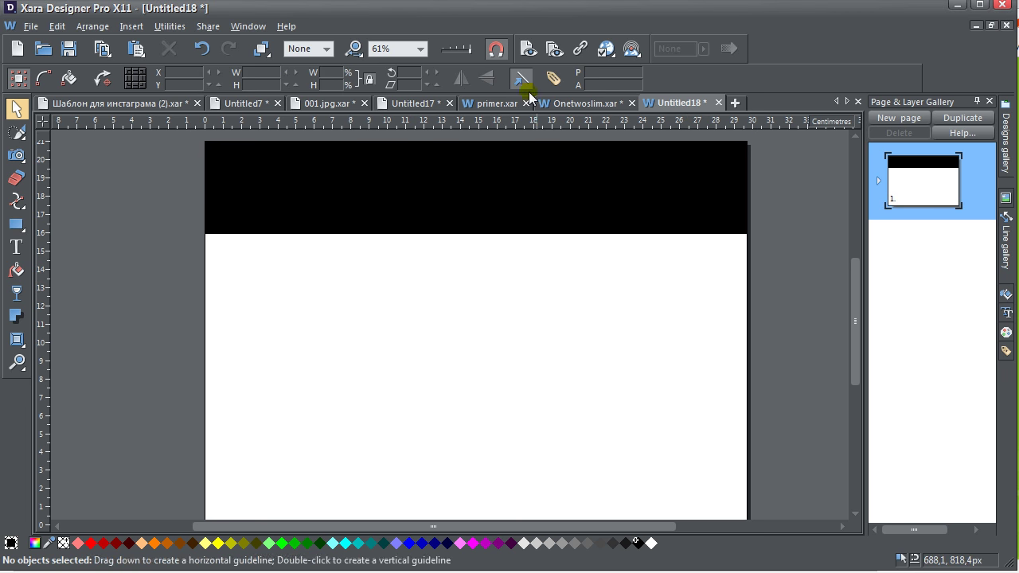
- Preview the web page in a wider preview window and in Chrome, and close the preview
{"action": "left_click", "coordinate": [530, 49]}
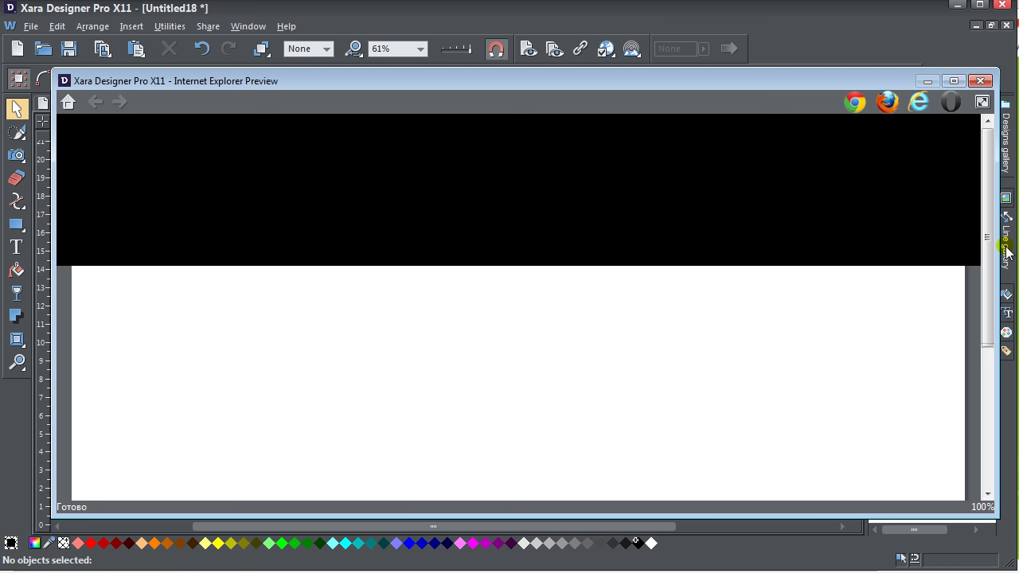
{"action": "left_click_drag", "start_coordinate": [58, 299], "coordinate": [40, 289]}
{"action": "left_click_drag", "start_coordinate": [995, 318], "coordinate": [1010, 323]}
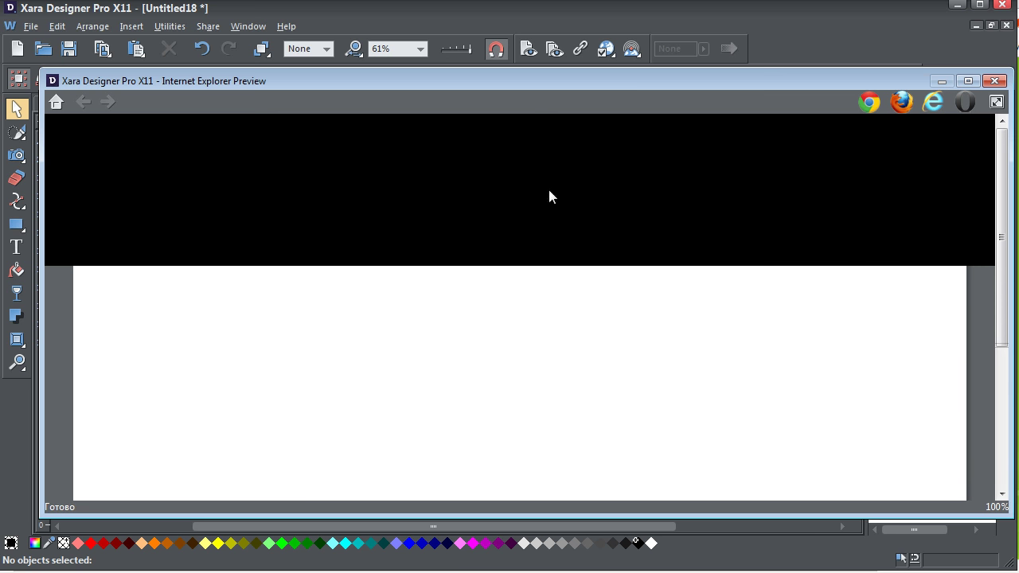
{"action": "left_click", "coordinate": [870, 101]}
{"action": "left_click", "coordinate": [995, 81]}
{"action": "left_click", "coordinate": [510, 226]}
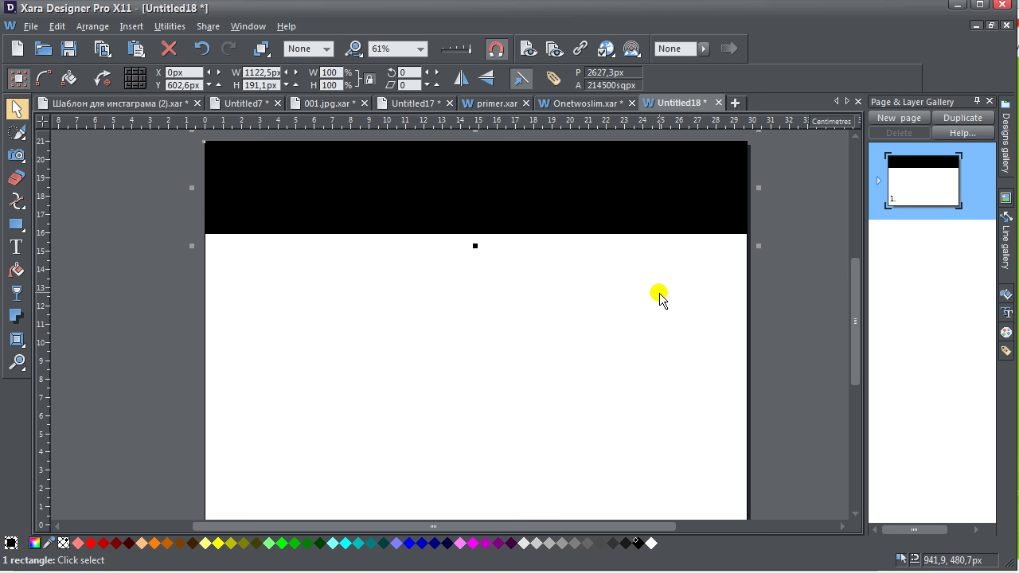
{"action": "right_click", "coordinate": [590, 223]}
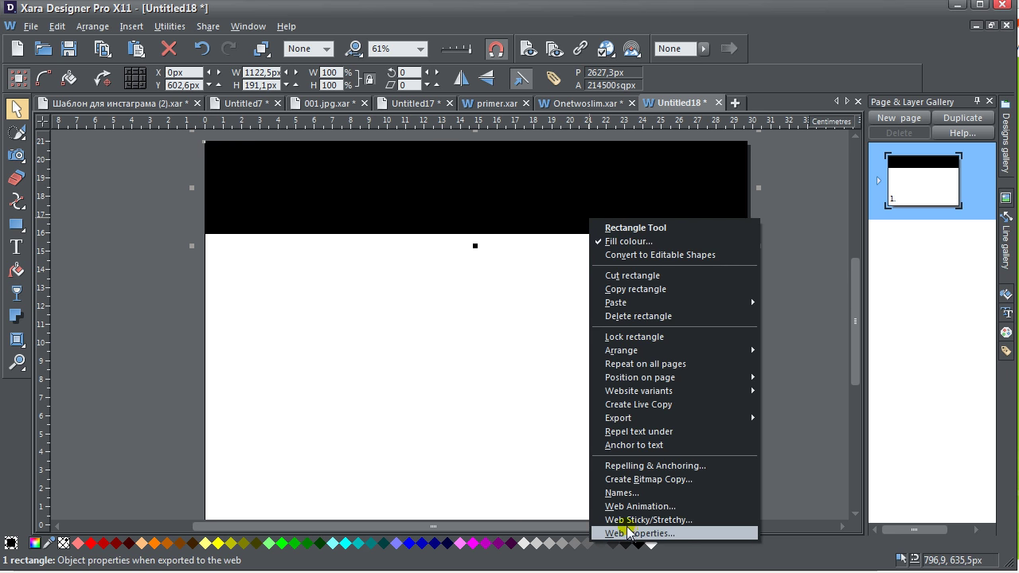
{"action": "left_click", "coordinate": [510, 437]}
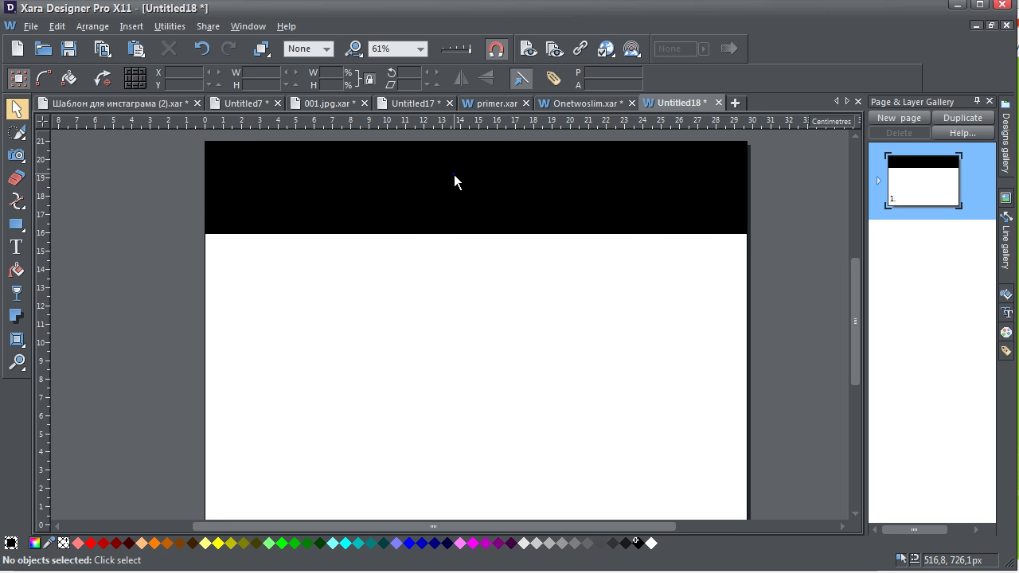
{"action": "right_click", "coordinate": [453, 175]}
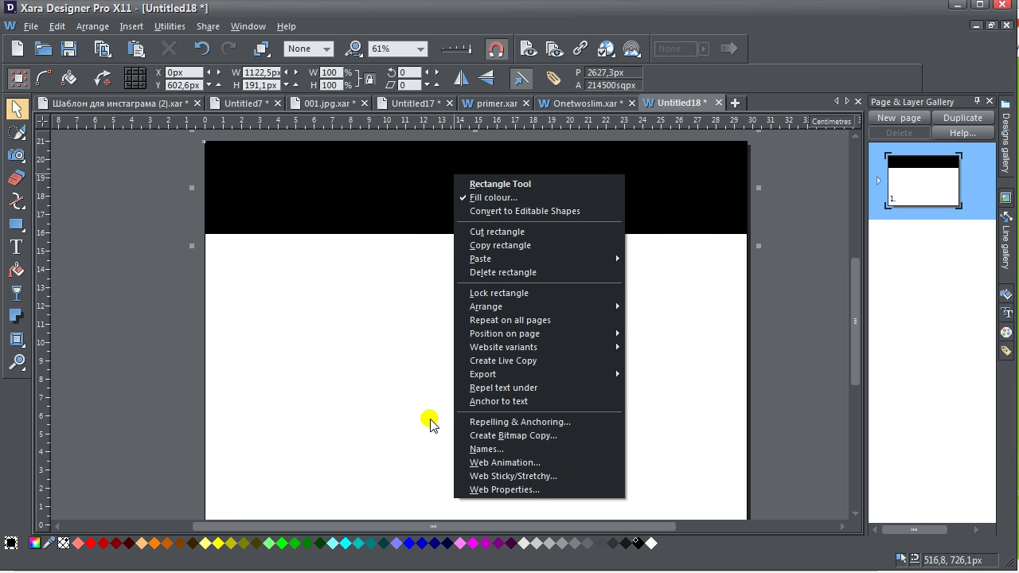
{"action": "left_click", "coordinate": [234, 319]}
- Add the text "ТЕКС" on the black header block and colour it white
{"action": "left_click", "coordinate": [16, 247]}
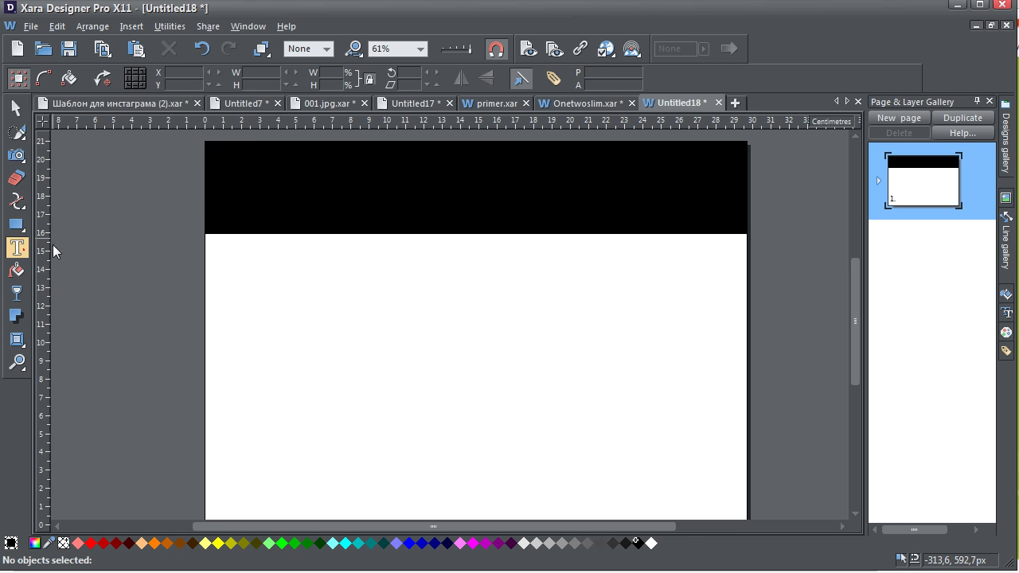
{"action": "left_click", "coordinate": [268, 203]}
{"action": "type", "text": "Te"}
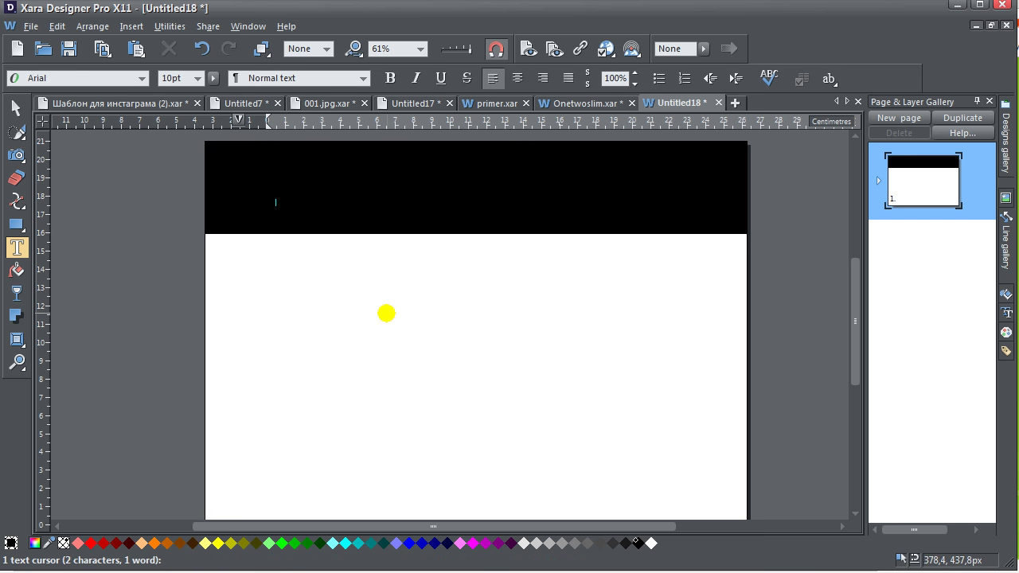
{"action": "type", "text": "кс"}
{"action": "key", "text": "ctrl+a"}
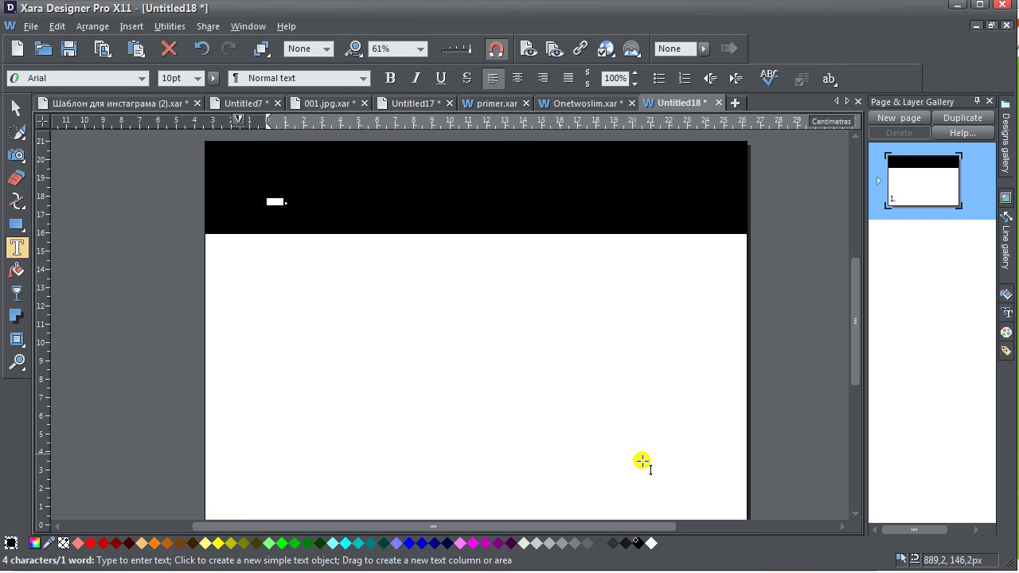
{"action": "left_click", "coordinate": [649, 543]}
- Enlarge the header text to about 91.8 pt near the block's centre and complete the word as "ТЕКСТ"
{"action": "left_click", "coordinate": [16, 107]}
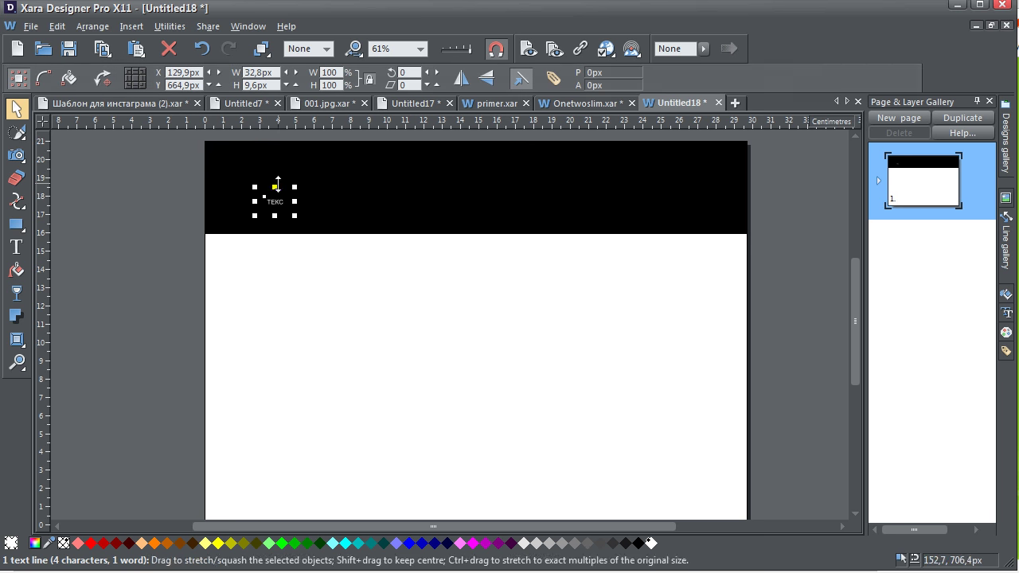
{"action": "left_click_drag", "start_coordinate": [294, 184], "coordinate": [526, 210]}
{"action": "left_click", "coordinate": [16, 246]}
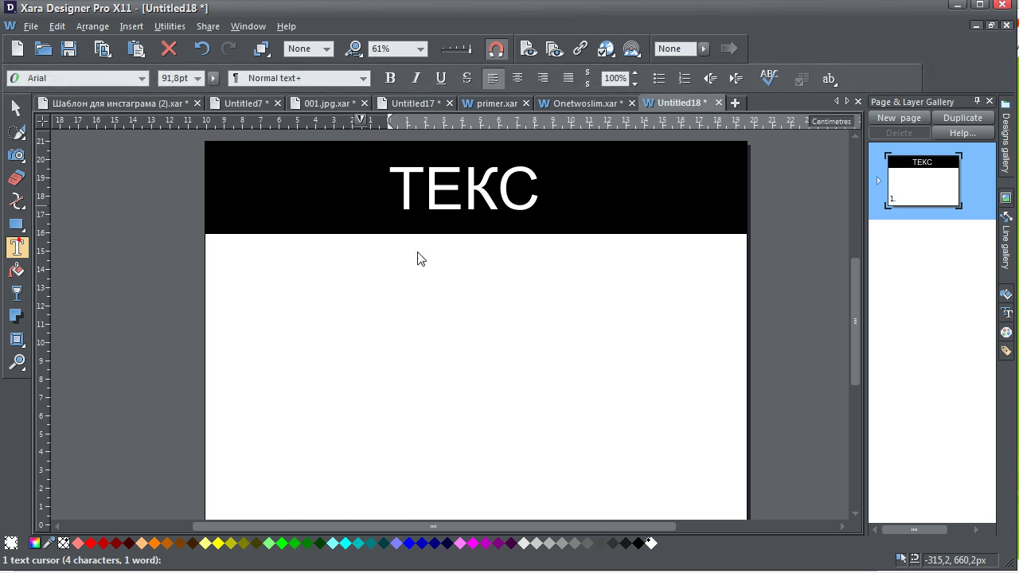
{"action": "left_click", "coordinate": [533, 199]}
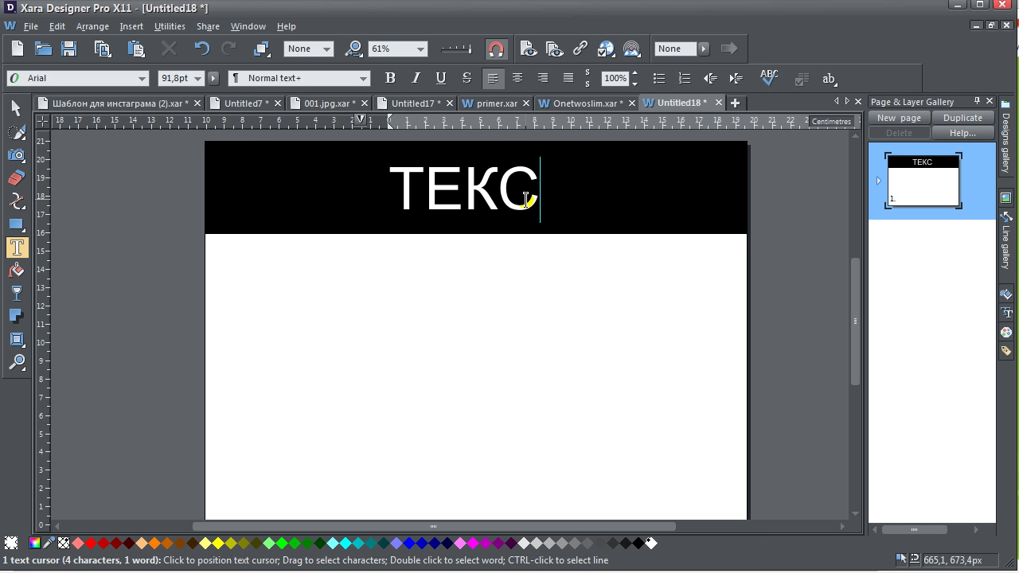
{"action": "type", "text": "Т"}
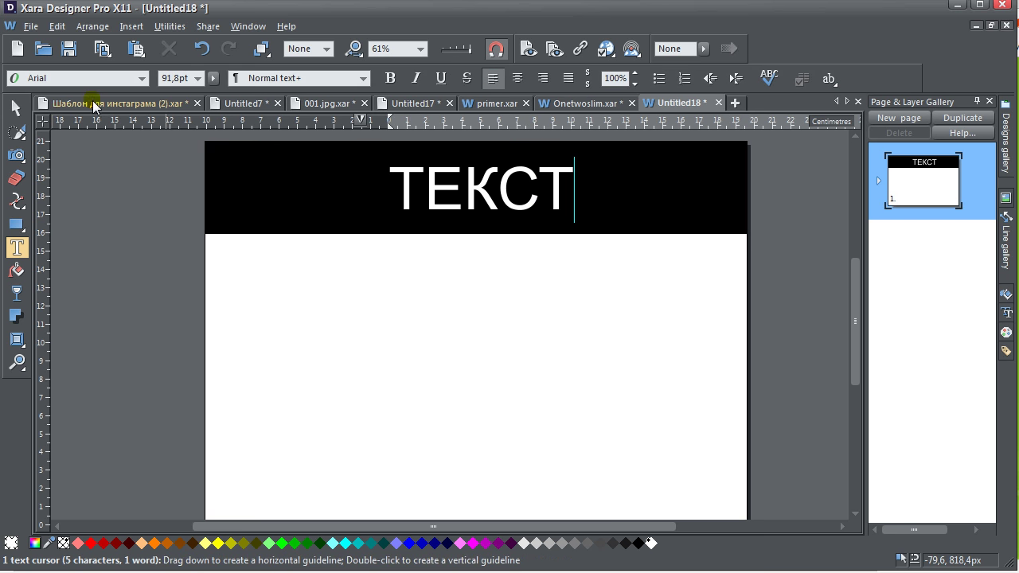
{"action": "left_click", "coordinate": [16, 108]}
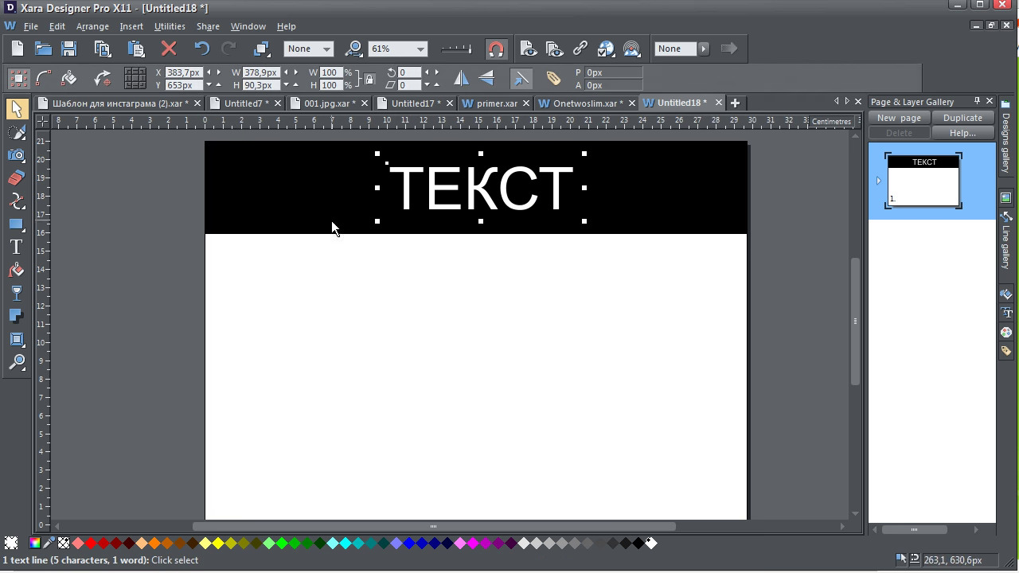
- Set the header text's position on page to Automatic
{"action": "right_click", "coordinate": [509, 207]}
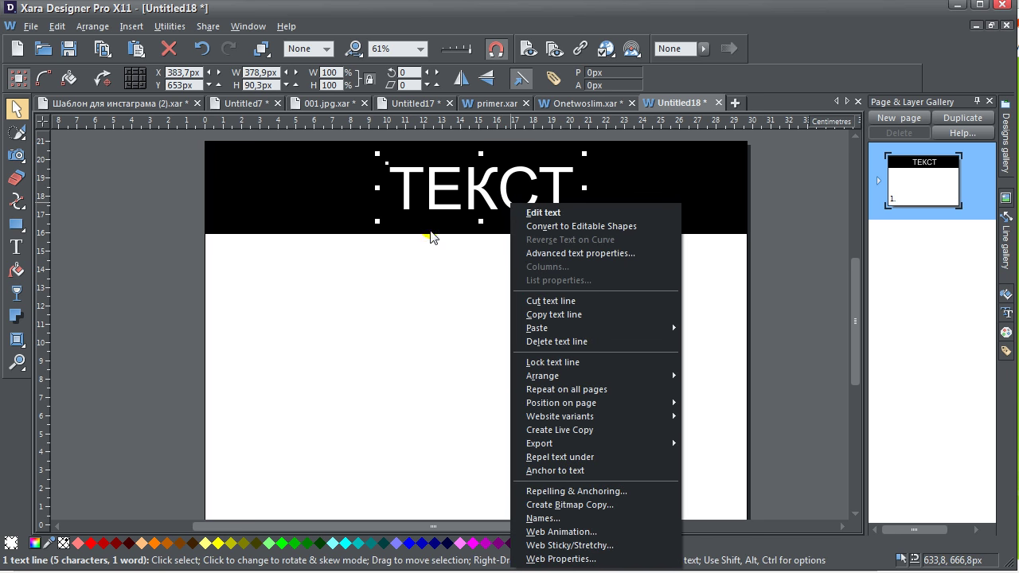
{"action": "left_click", "coordinate": [449, 470]}
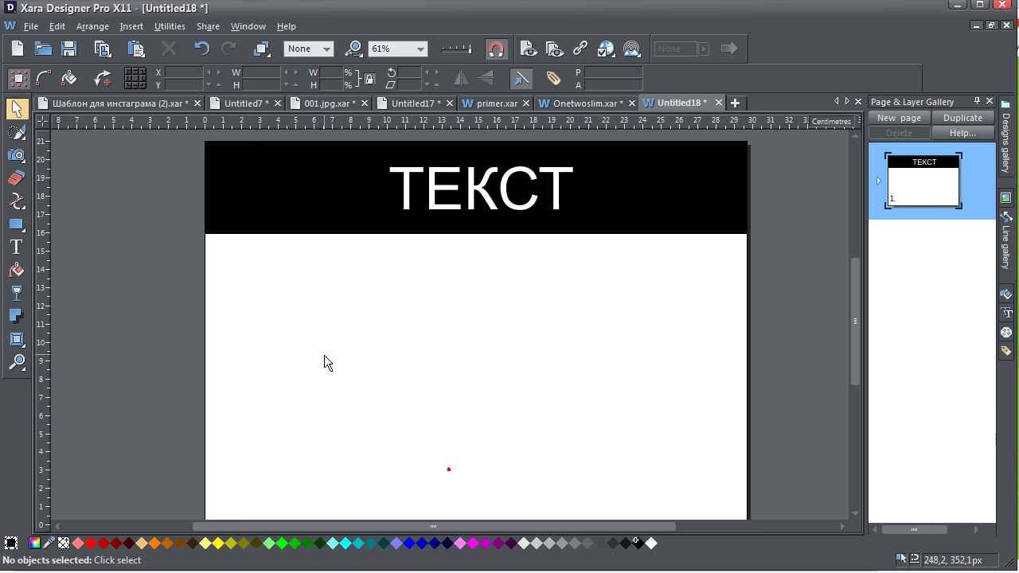
{"action": "left_click", "coordinate": [475, 198]}
{"action": "right_click", "coordinate": [475, 196]}
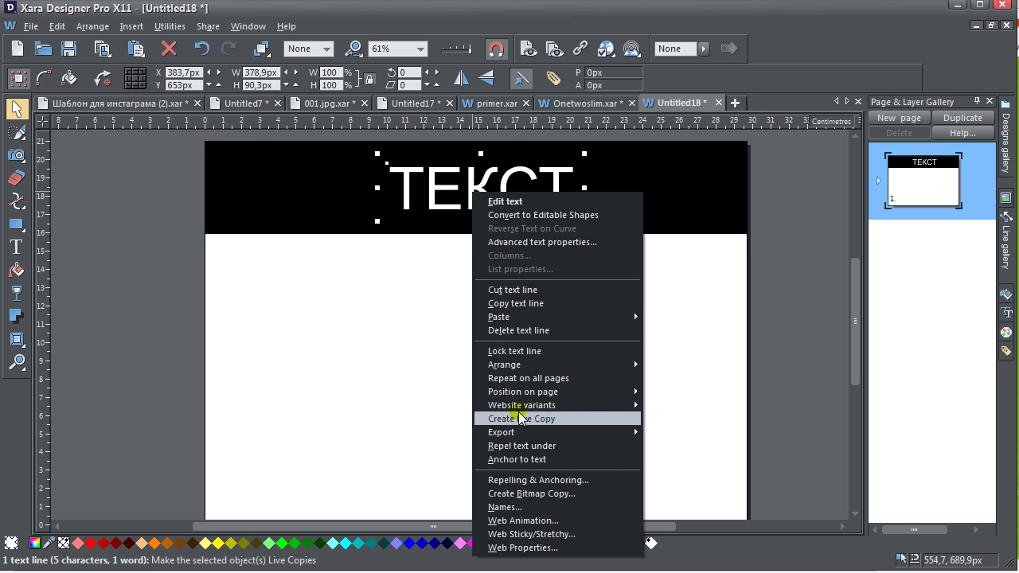
{"action": "mouse_move", "coordinate": [519, 407]}
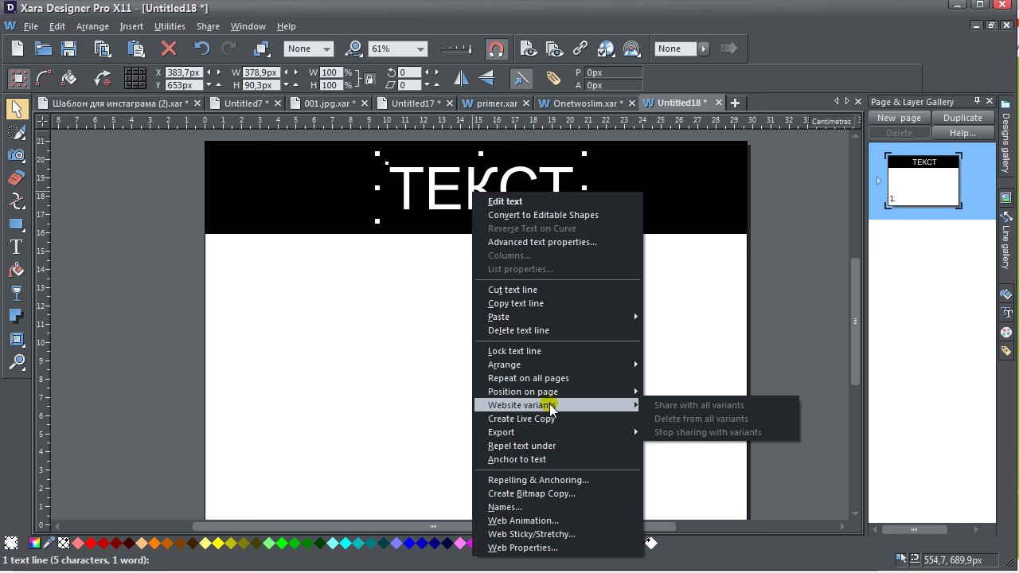
{"action": "mouse_move", "coordinate": [529, 391]}
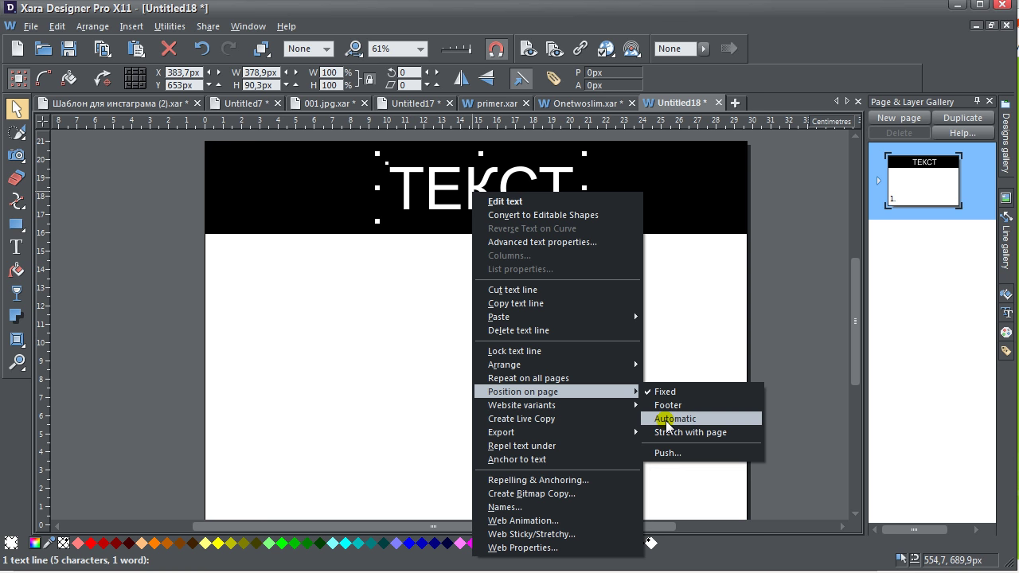
{"action": "left_click", "coordinate": [667, 419]}
{"action": "left_click", "coordinate": [592, 352]}
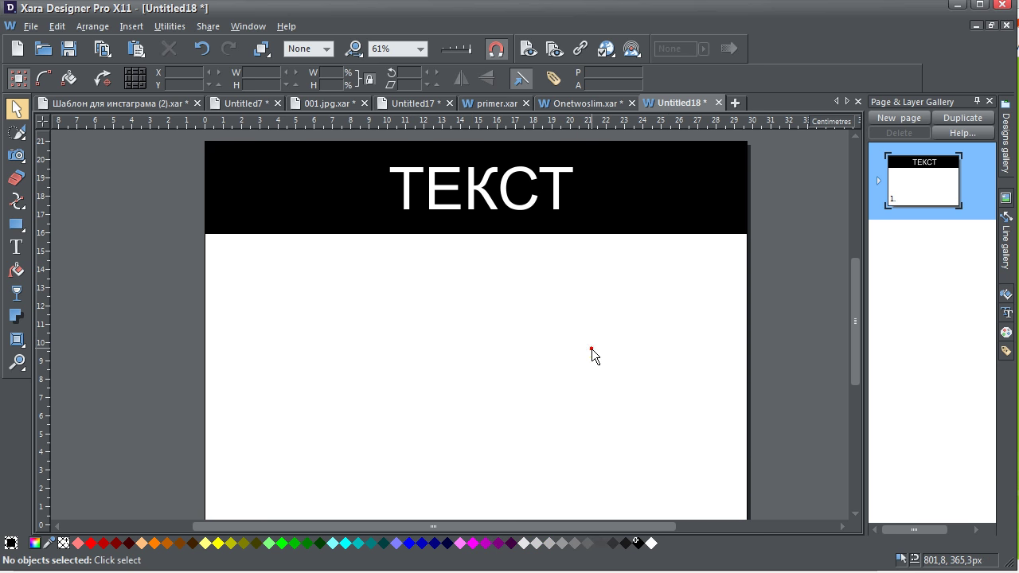
- Preview the web page in a narrower preview window and close the preview
{"action": "left_click", "coordinate": [528, 49]}
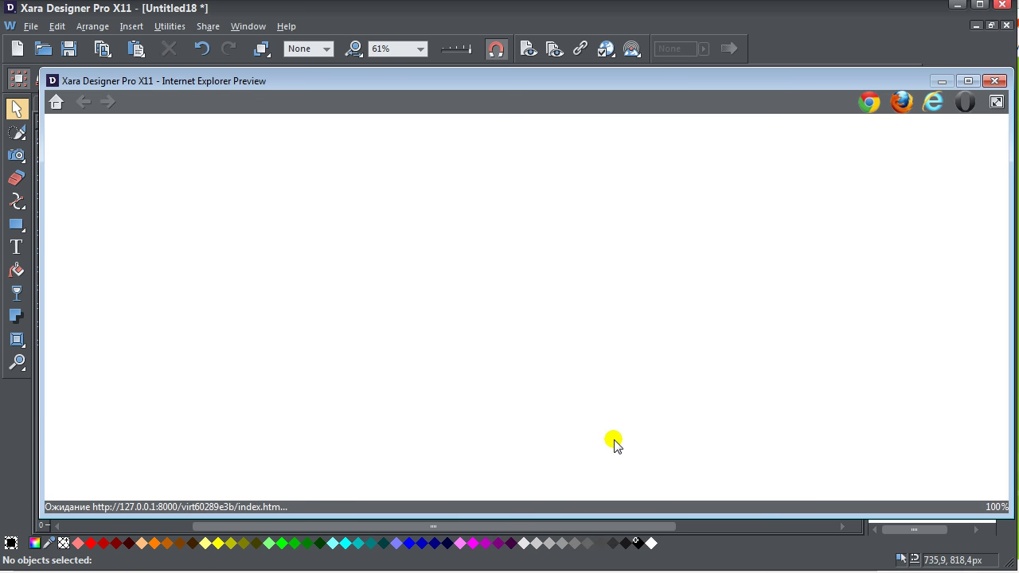
{"action": "left_click_drag", "start_coordinate": [1009, 341], "coordinate": [866, 410]}
{"action": "left_click", "coordinate": [852, 80]}
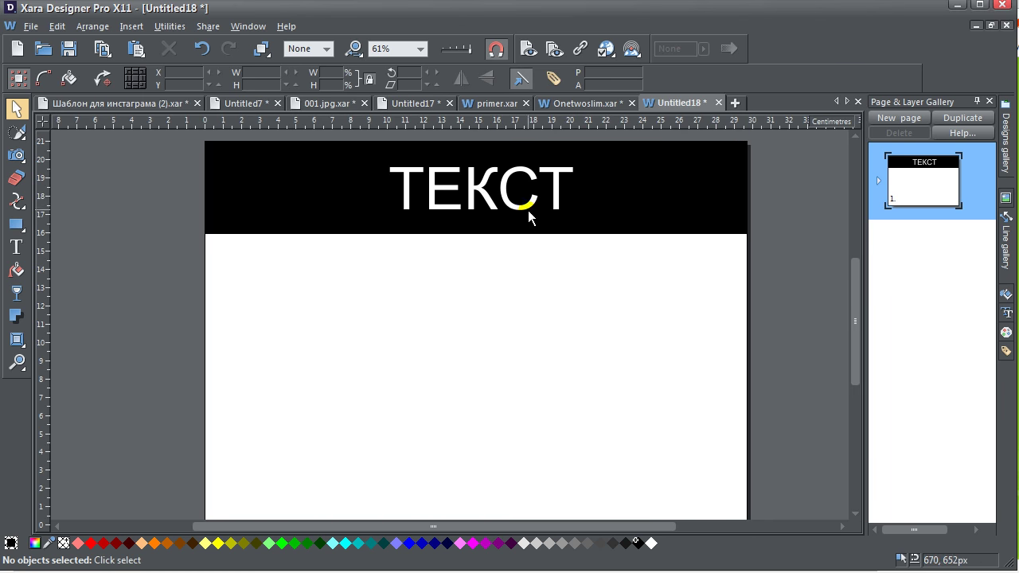
- Set the header text's position on page to Stretch with page
{"action": "left_click", "coordinate": [517, 203]}
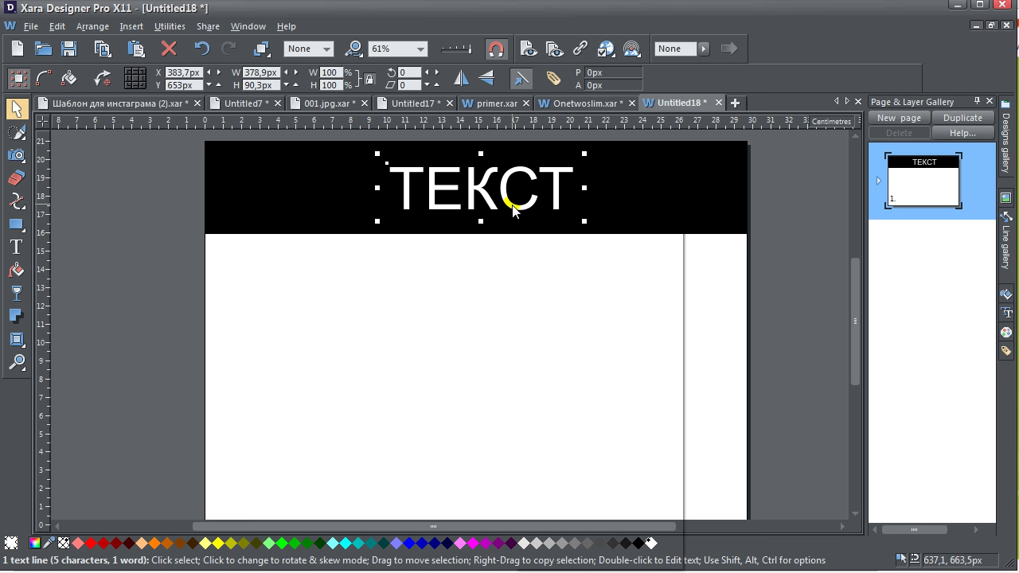
{"action": "right_click", "coordinate": [513, 206]}
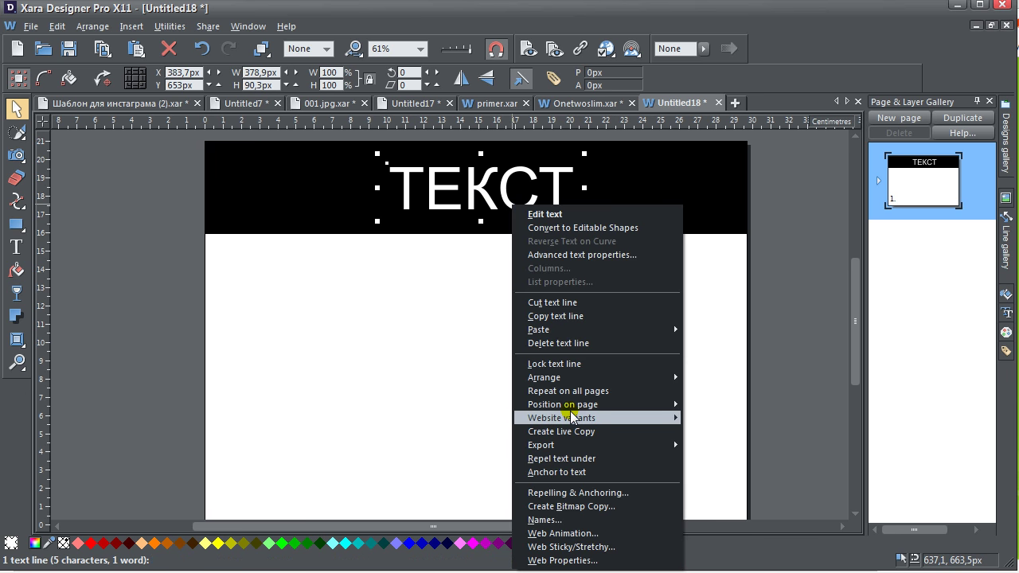
{"action": "mouse_move", "coordinate": [567, 404]}
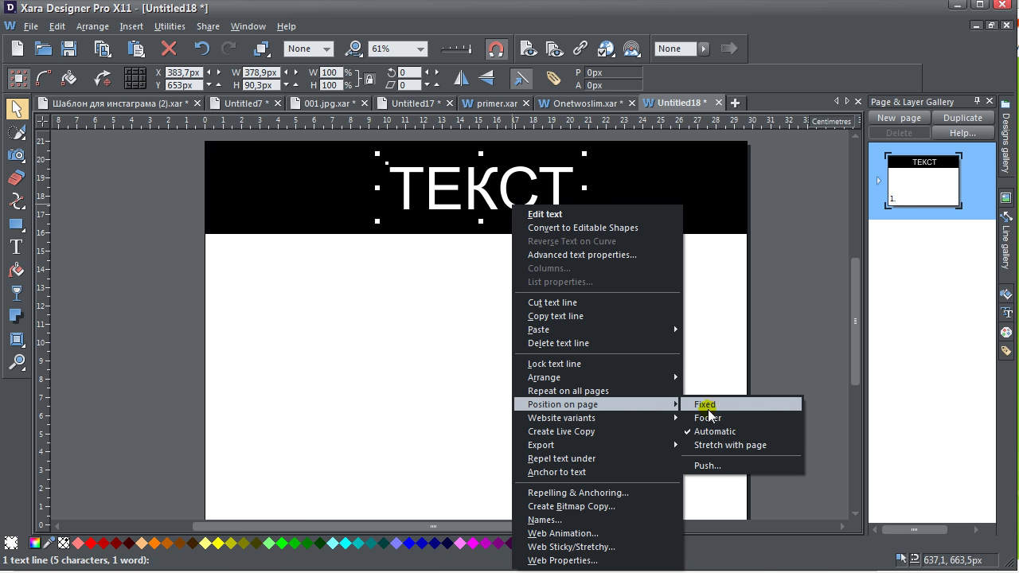
{"action": "left_click", "coordinate": [721, 446]}
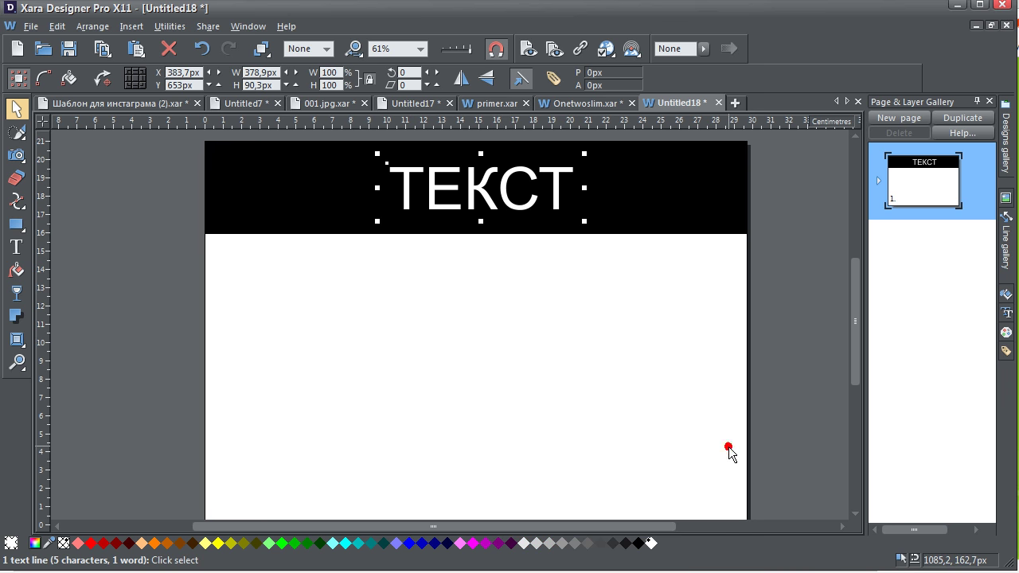
{"action": "left_click", "coordinate": [486, 278]}
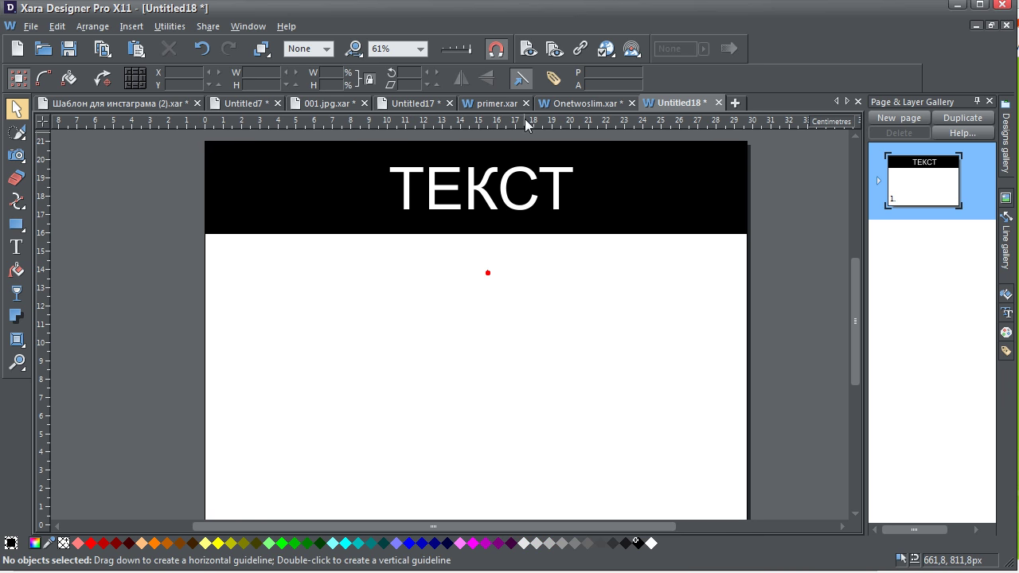
- Preview the web page again and enlarge the preview window to check the header text
{"action": "left_click", "coordinate": [529, 48]}
{"action": "left_click_drag", "start_coordinate": [871, 335], "coordinate": [981, 359]}
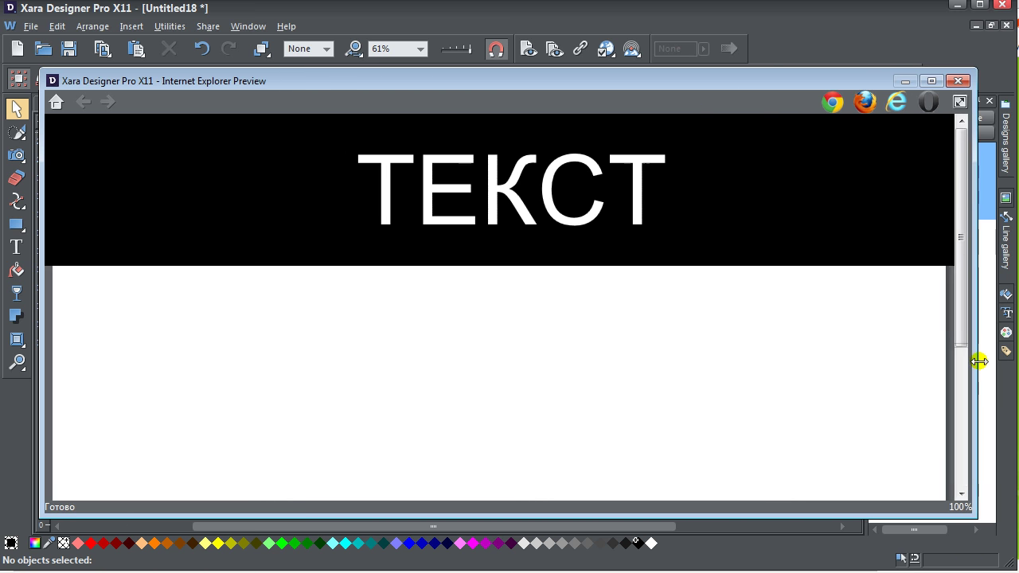
{"action": "mouse_move", "coordinate": [618, 518]}
{"action": "left_mouse_down"}
{"action": "mouse_move", "coordinate": [605, 427]}
{"action": "mouse_move", "coordinate": [613, 521]}
{"action": "left_mouse_up"}
- View the page in Chrome at full and reduced window size, return to Xara Designer Pro and close the preview
{"action": "left_click", "coordinate": [842, 102]}
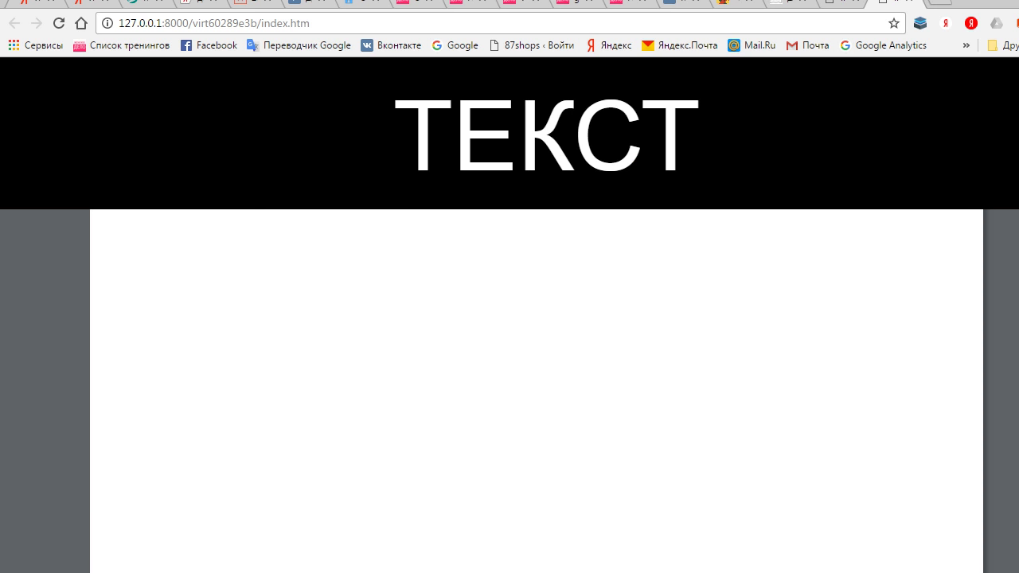
{"action": "key", "text": "super+Down"}
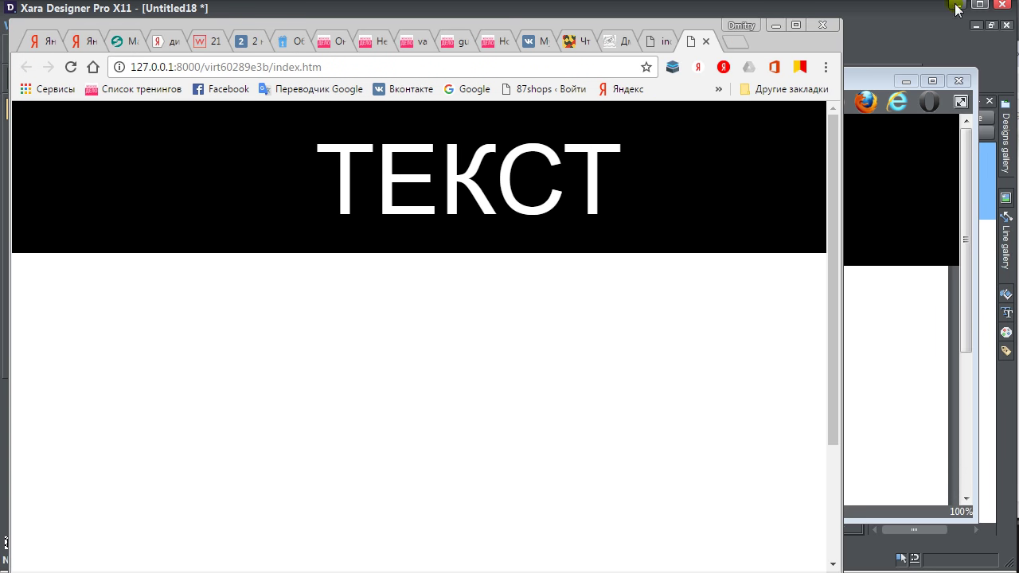
{"action": "double_click", "coordinate": [625, 24]}
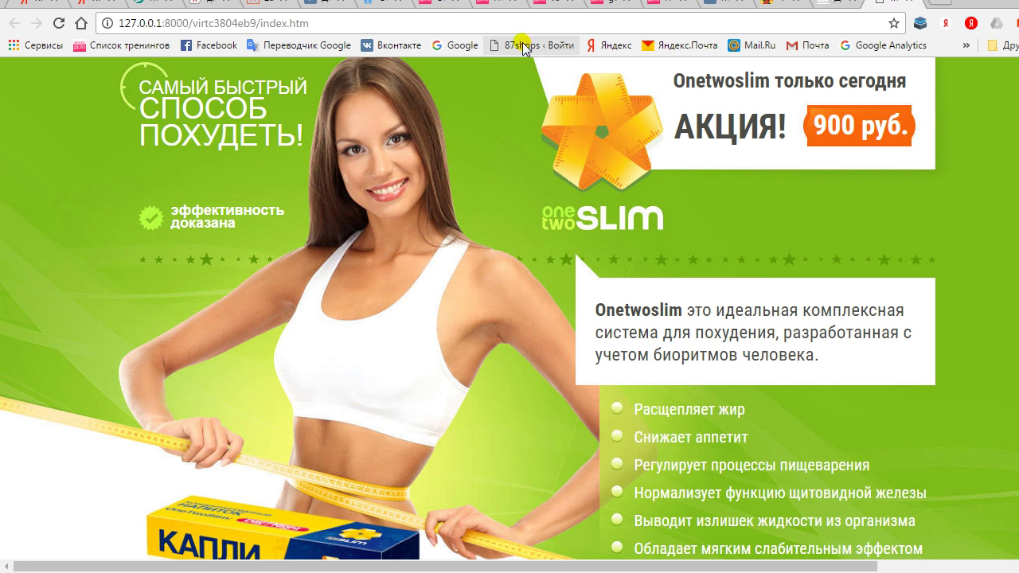
{"action": "key", "text": "alt+Tab"}
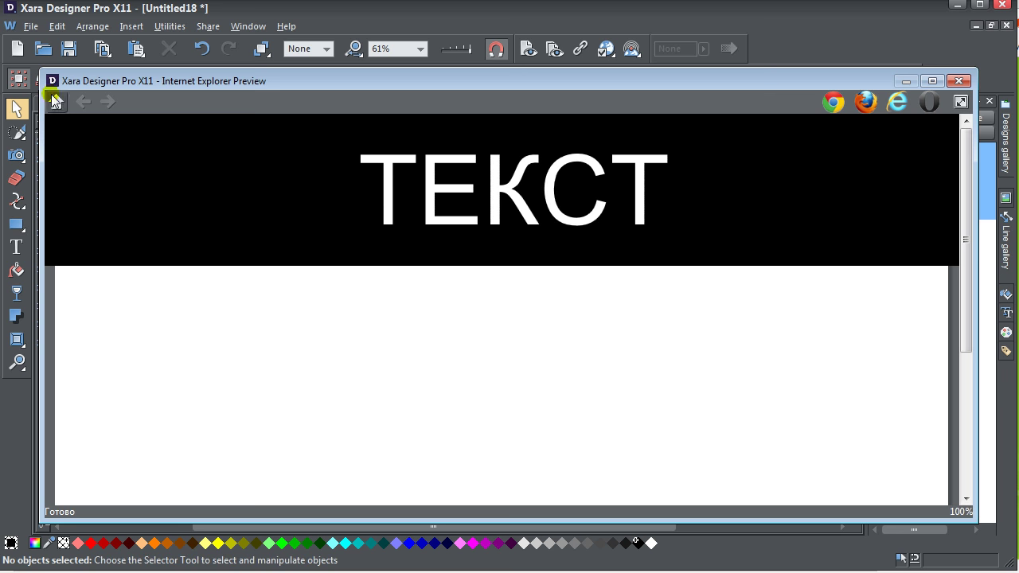
{"action": "left_click", "coordinate": [959, 80]}
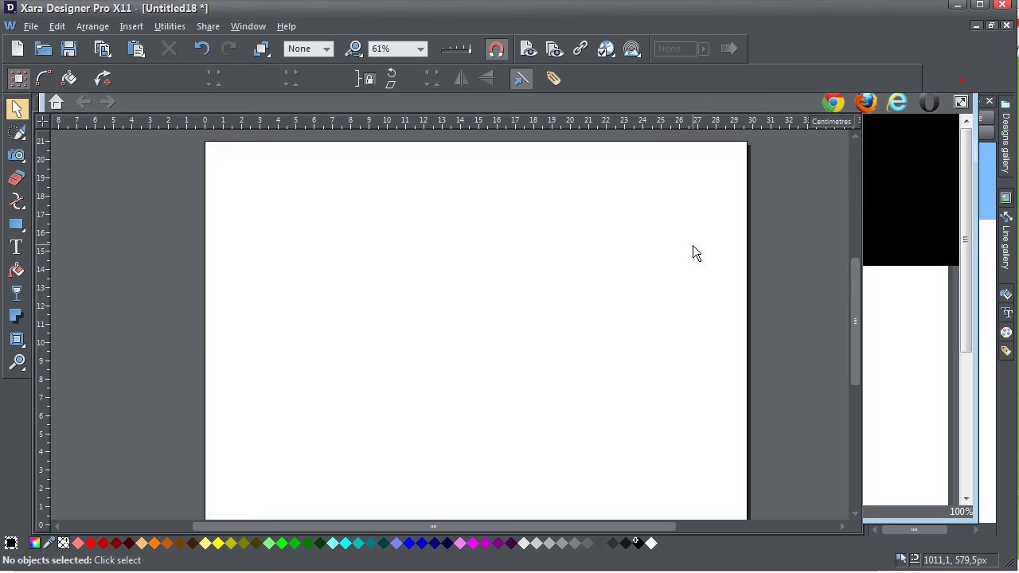
- Try to apply Full width stretching to the header text in its Web Sticky/Stretchy properties
{"action": "left_click", "coordinate": [477, 206]}
{"action": "right_click", "coordinate": [475, 203]}
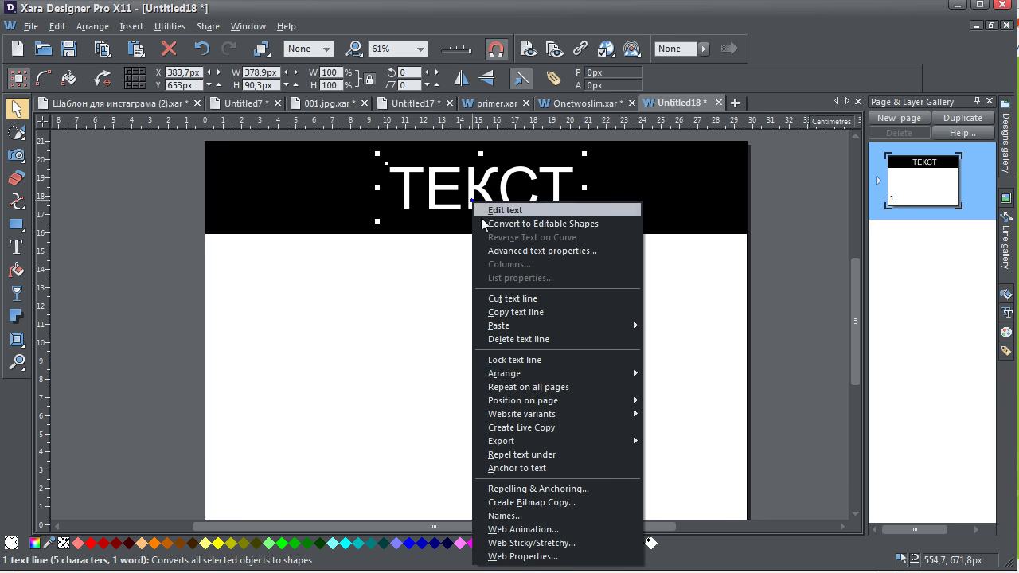
{"action": "left_click", "coordinate": [542, 543]}
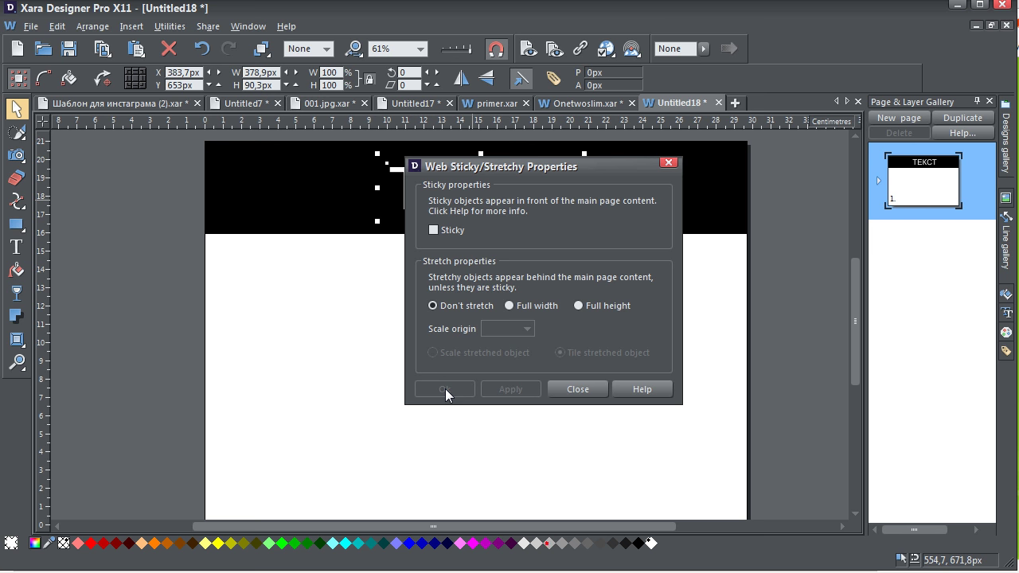
{"action": "left_click", "coordinate": [548, 306]}
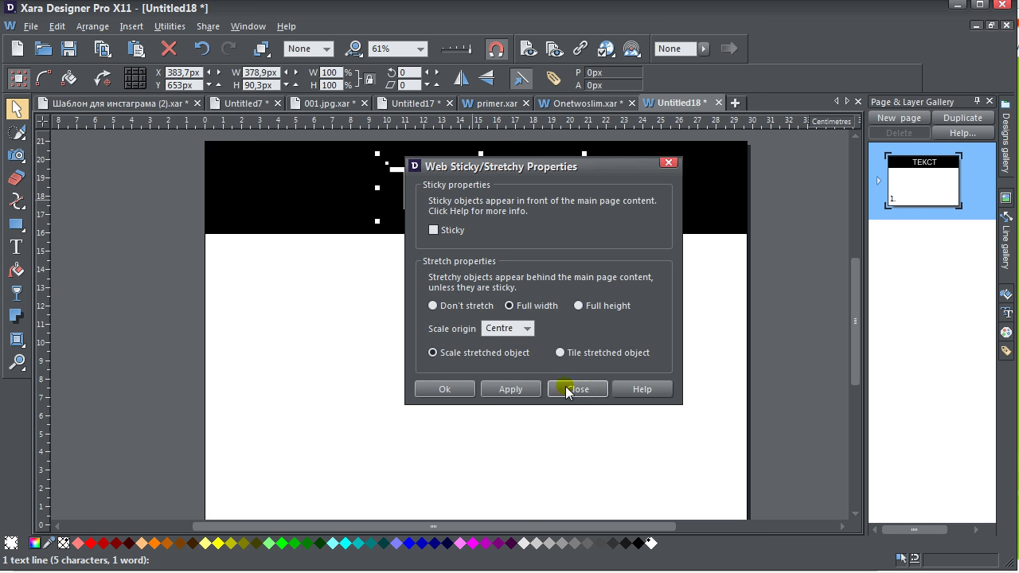
{"action": "left_click", "coordinate": [467, 393]}
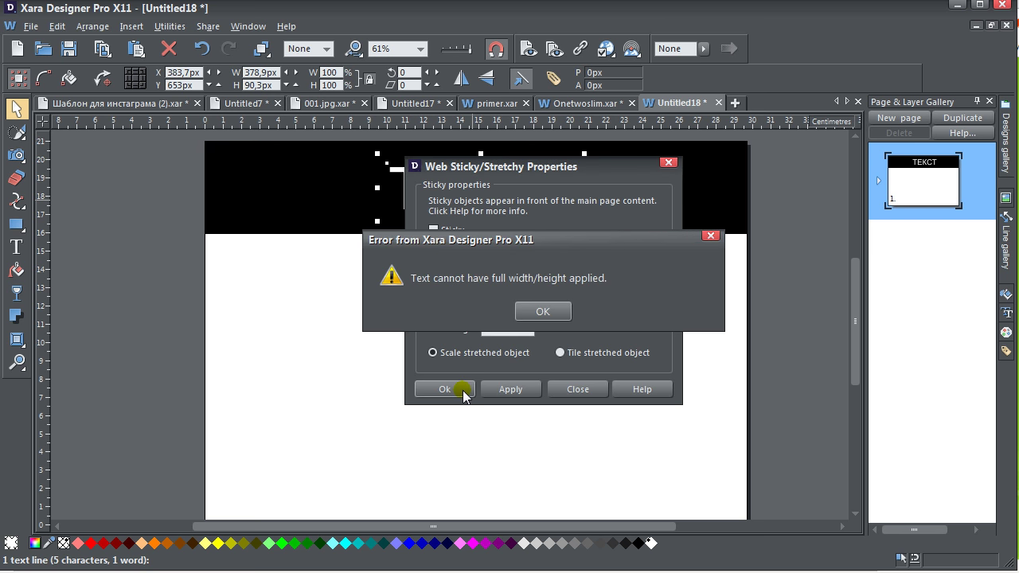
{"action": "left_click", "coordinate": [541, 312]}
{"action": "left_click", "coordinate": [484, 309]}
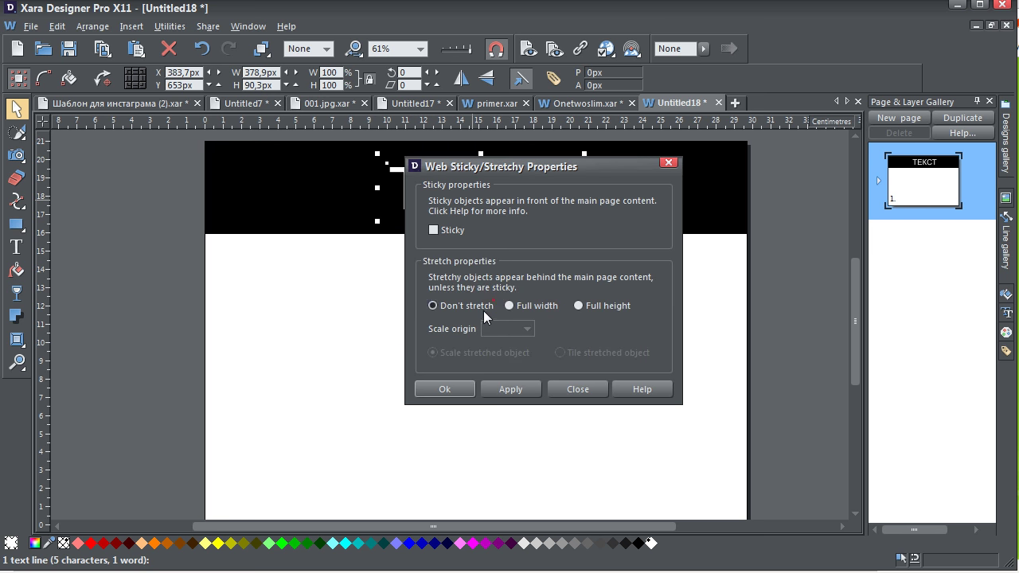
- Try to apply Full height stretching to the header text with the scale origin at Centre
{"action": "left_click", "coordinate": [579, 306]}
{"action": "left_click", "coordinate": [527, 329]}
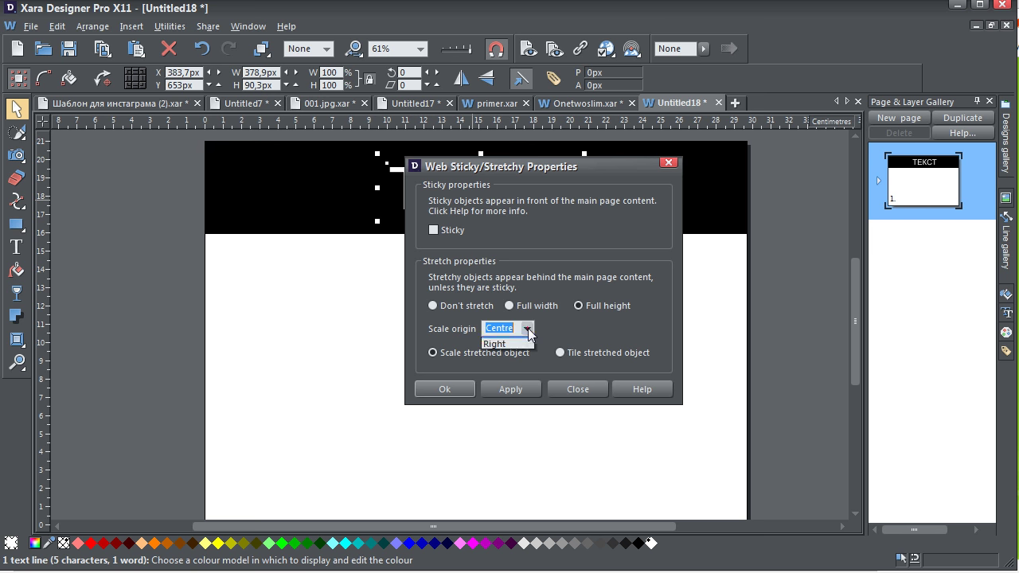
{"action": "left_click", "coordinate": [464, 390]}
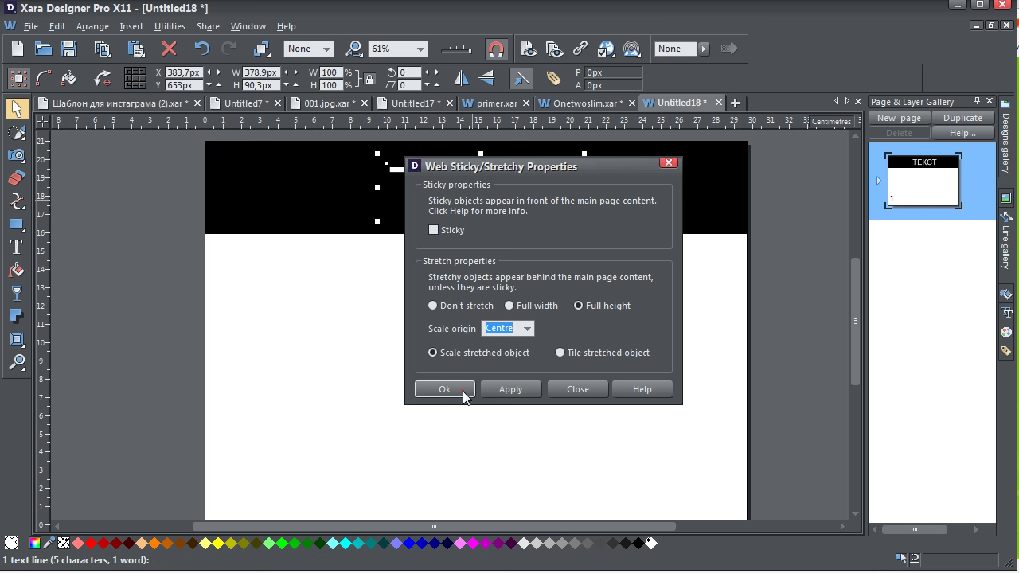
{"action": "left_click", "coordinate": [460, 392]}
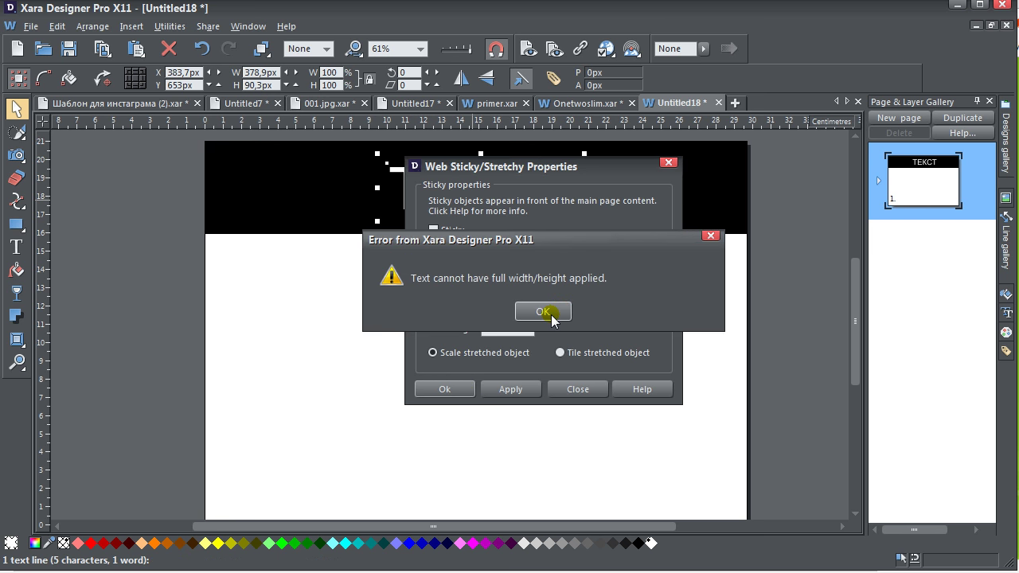
{"action": "left_click", "coordinate": [549, 316]}
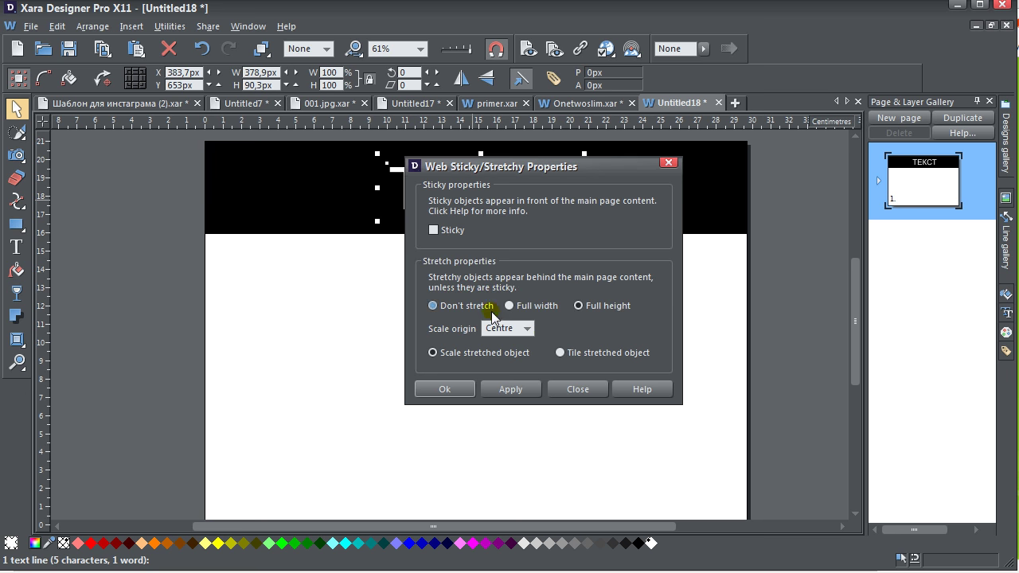
- Set the header text to Don't stretch and make it Sticky, then deselect it
{"action": "left_click", "coordinate": [480, 305]}
{"action": "left_click", "coordinate": [434, 230]}
{"action": "left_click", "coordinate": [444, 389]}
{"action": "left_click", "coordinate": [495, 237]}
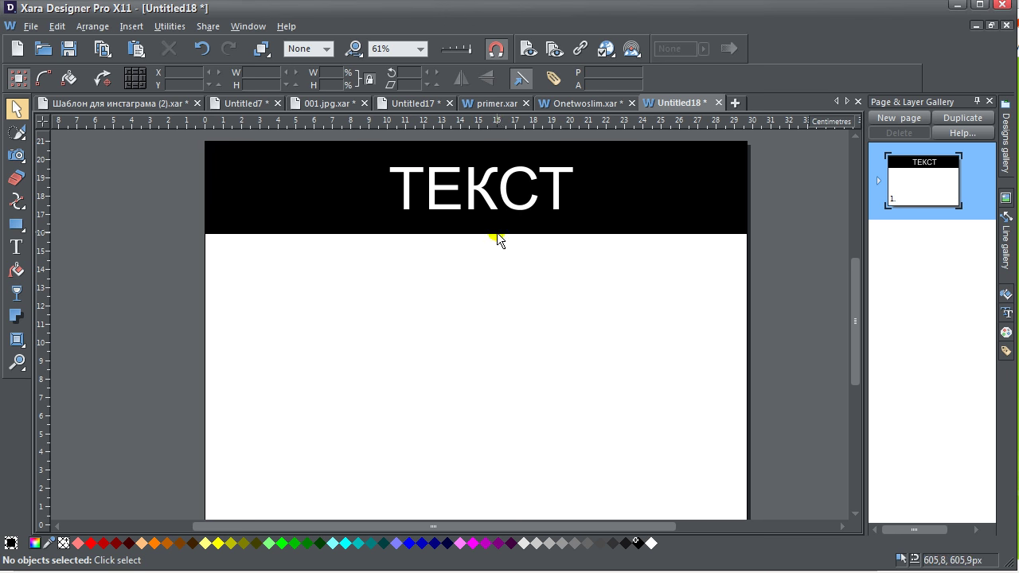
- Duplicate the black header rectangle directly below the header and enlarge the copy to about 455 px high
{"action": "left_click", "coordinate": [576, 234]}
{"action": "left_click", "coordinate": [480, 250]}
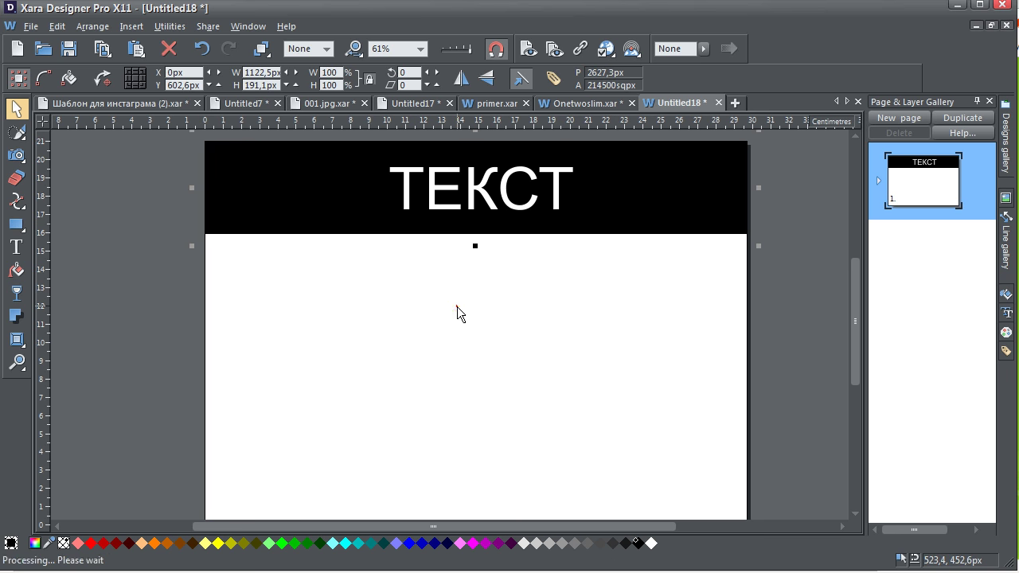
{"action": "left_click_drag", "start_coordinate": [465, 231], "coordinate": [468, 453]}
{"action": "left_click_drag", "start_coordinate": [475, 350], "coordinate": [475, 222]}
- Change the fill of the rectangle below the header from flat to Bitmap
{"action": "left_click", "coordinate": [16, 271]}
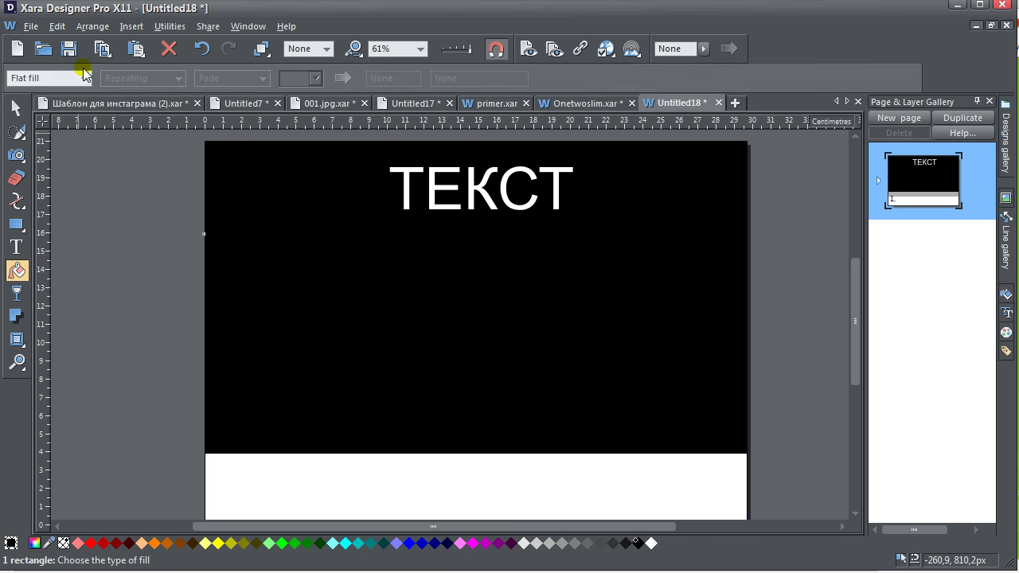
{"action": "left_click", "coordinate": [84, 78]}
{"action": "left_click", "coordinate": [44, 177]}
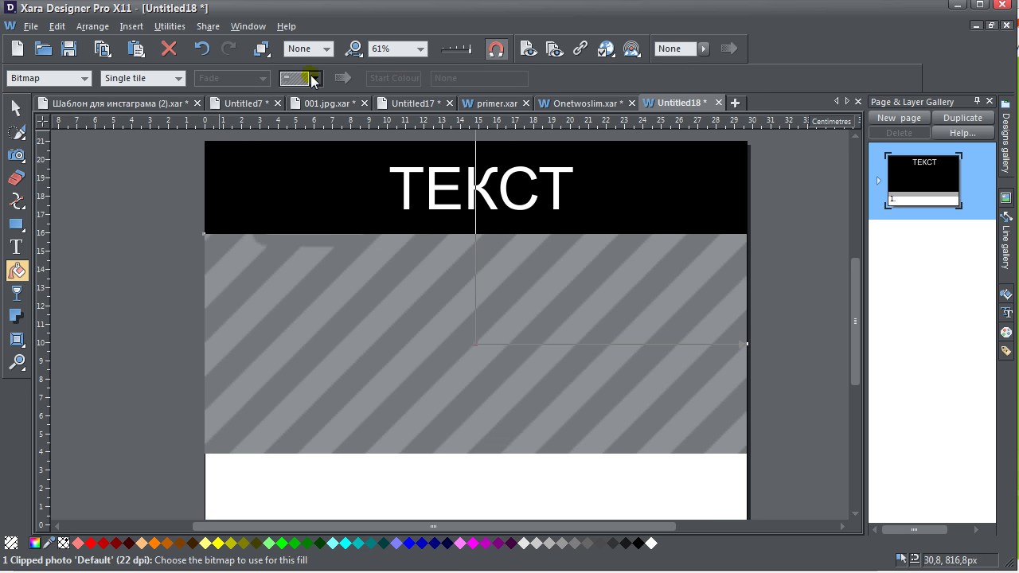
{"action": "left_click", "coordinate": [316, 78]}
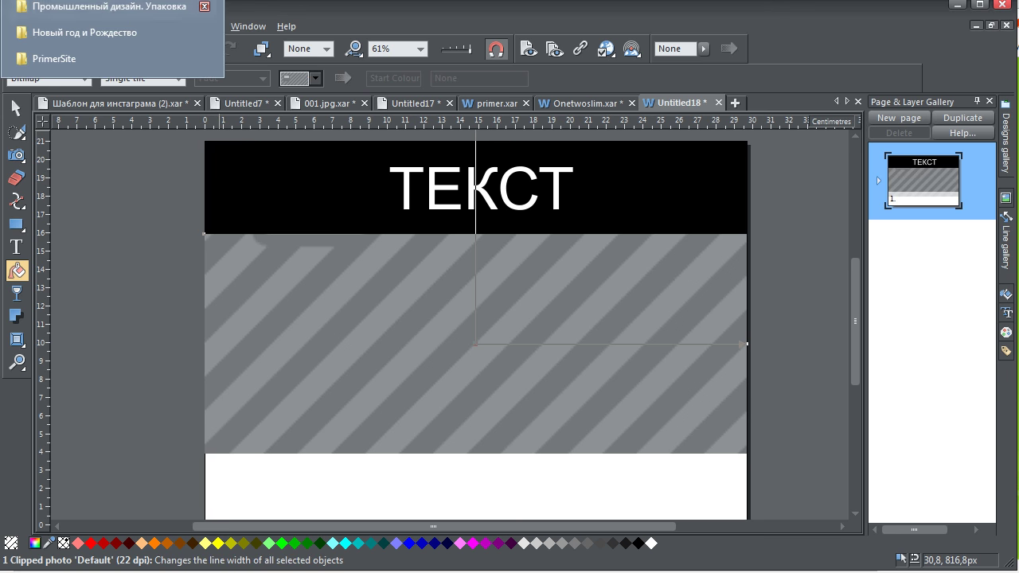
- Switch to the file manager, import the snowman picture v03i003.jpg from the DataCraft_NY folder and place it over the left part of the striped block
{"action": "left_click", "coordinate": [84, 38]}
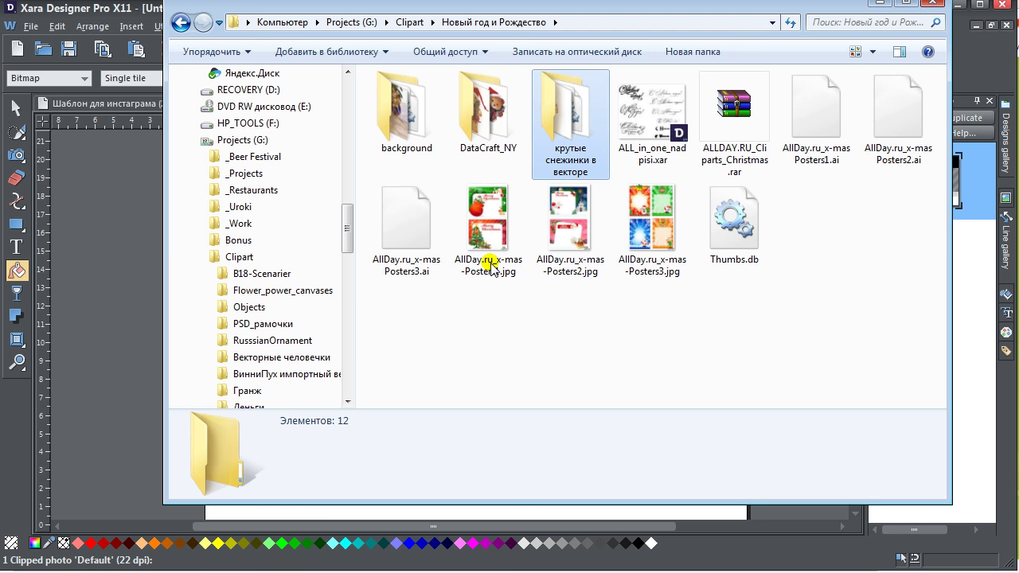
{"action": "double_click", "coordinate": [488, 112]}
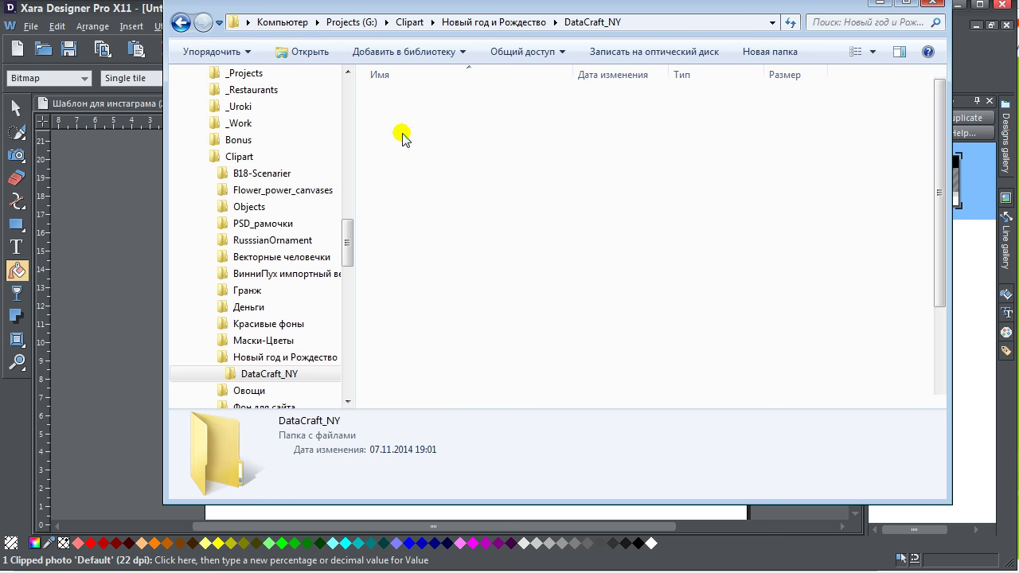
{"action": "left_click", "coordinate": [591, 157]}
{"action": "key", "text": "alt+Tab"}
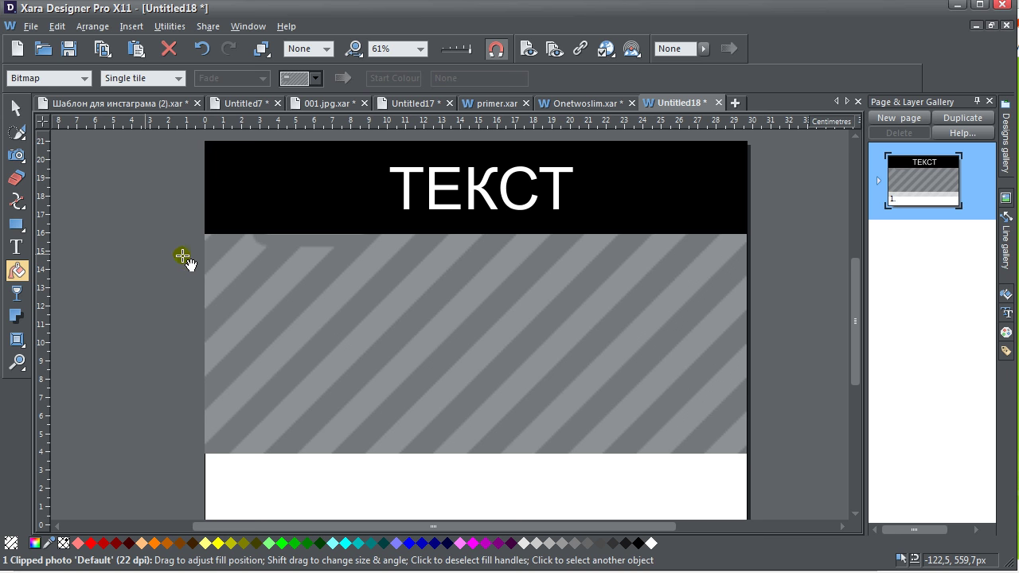
{"action": "left_click_drag", "start_coordinate": [157, 240], "coordinate": [28, 121]}
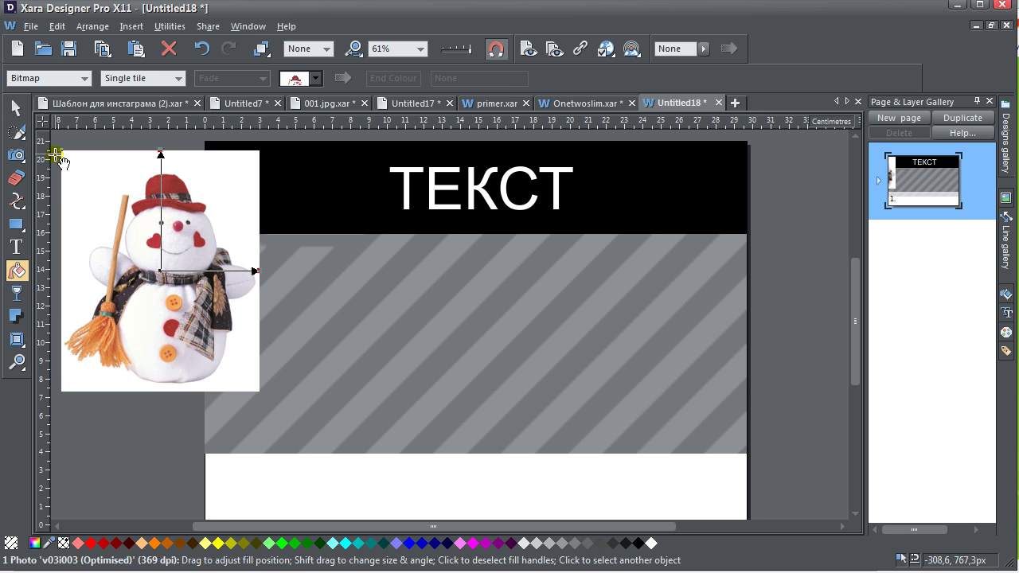
{"action": "left_click", "coordinate": [16, 107]}
{"action": "left_click_drag", "start_coordinate": [147, 282], "coordinate": [308, 405]}
- Fill the striped block with picture 8 from the background folder of Новый год и Рождество and deselect it
{"action": "middle_click", "coordinate": [538, 436]}
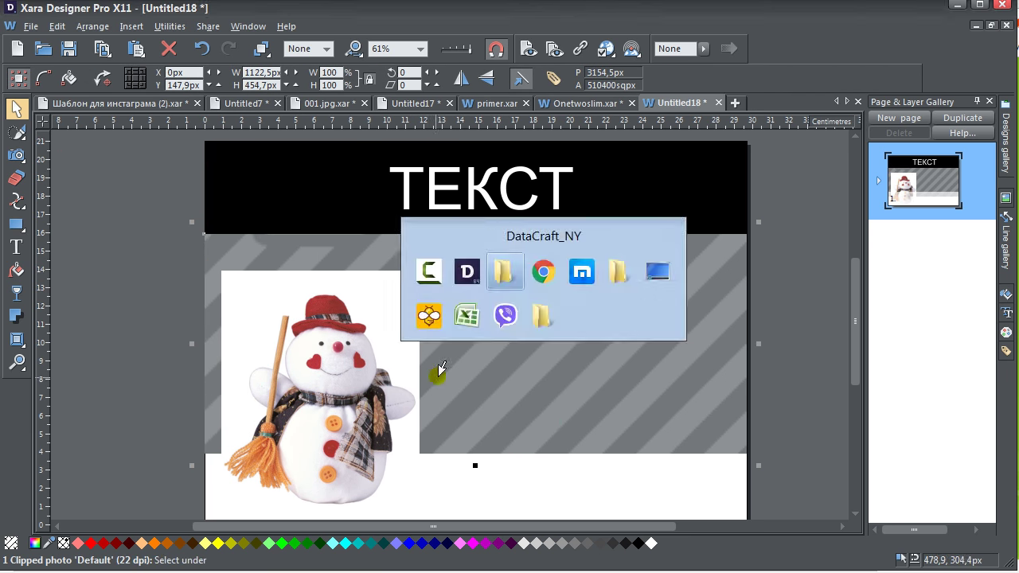
{"action": "left_click", "coordinate": [501, 270]}
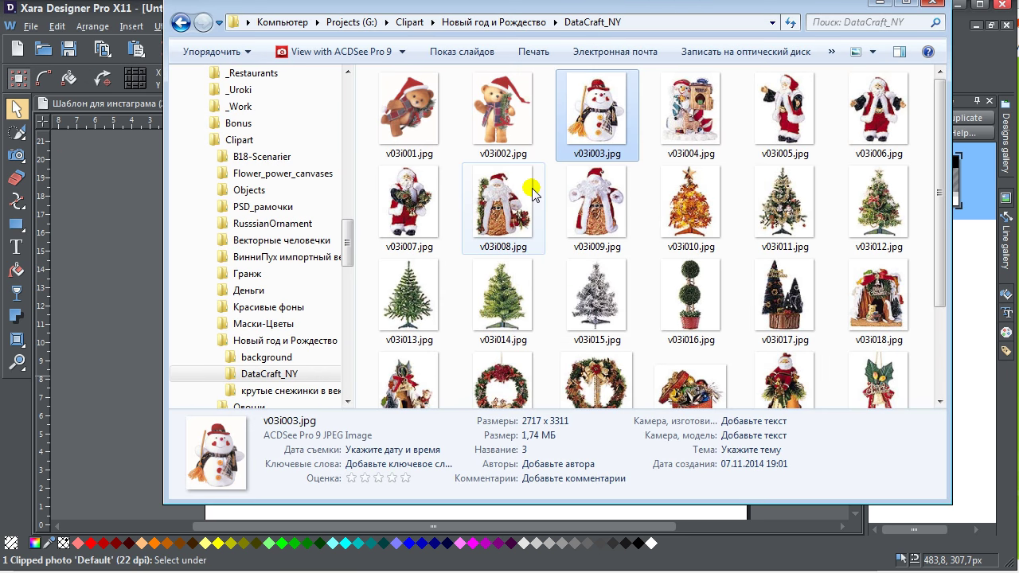
{"action": "left_click", "coordinate": [263, 356]}
{"action": "left_click_drag", "start_coordinate": [526, 231], "coordinate": [534, 349]}
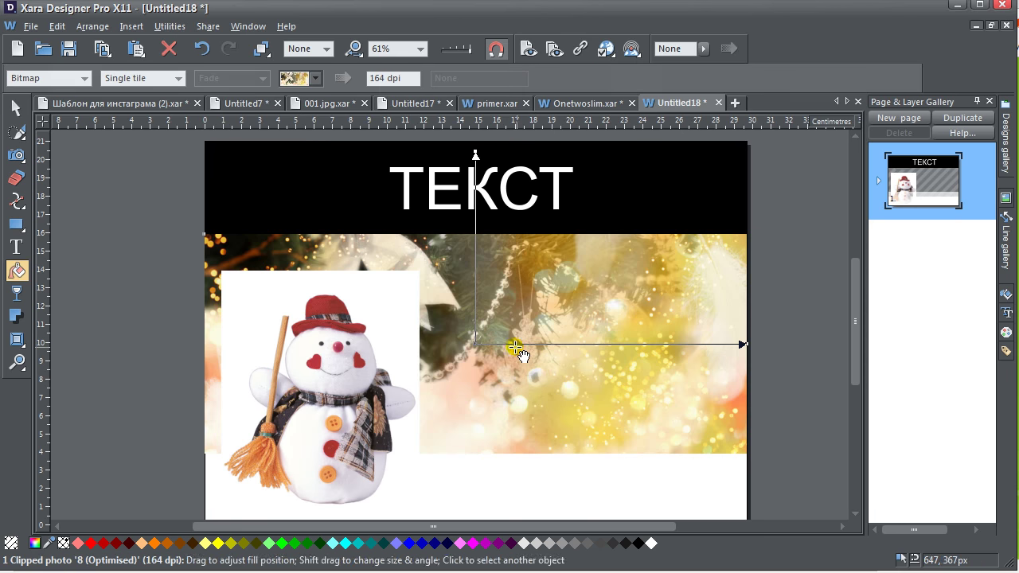
{"action": "left_click", "coordinate": [15, 107]}
{"action": "key", "text": "Escape"}
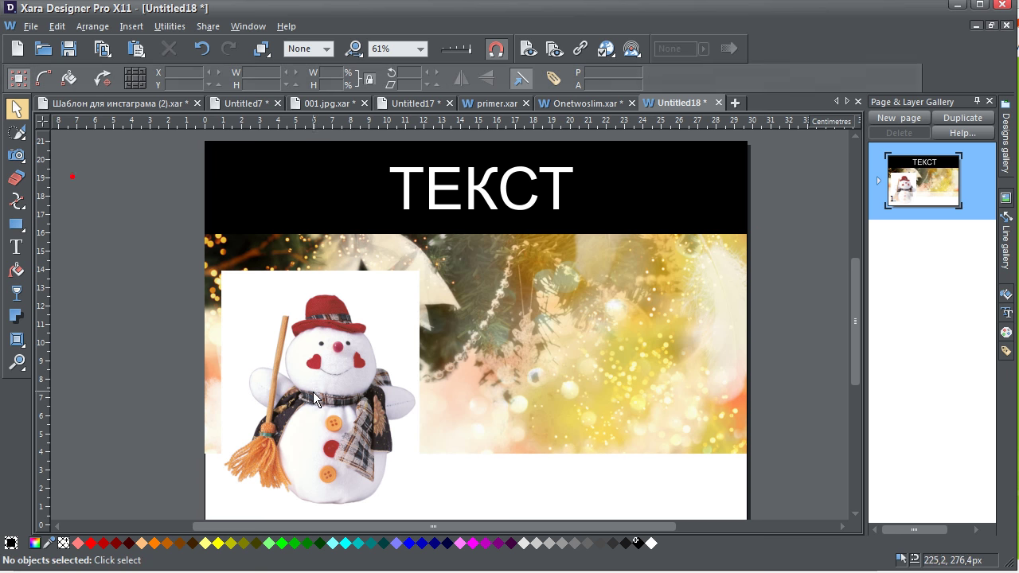
- Move the snowman photo to the right part of the background block, at about X 681 px, Y 14 px
{"action": "left_click_drag", "start_coordinate": [313, 392], "coordinate": [656, 373]}
{"action": "scroll", "coordinate": [629, 414], "scroll_direction": "down", "scroll_amount": 2}
{"action": "left_click", "coordinate": [801, 342]}
- Check the background photo's Web Sticky/Stretchy properties and the snowman photo's Position on page options without changing them
{"action": "right_click", "coordinate": [451, 278]}
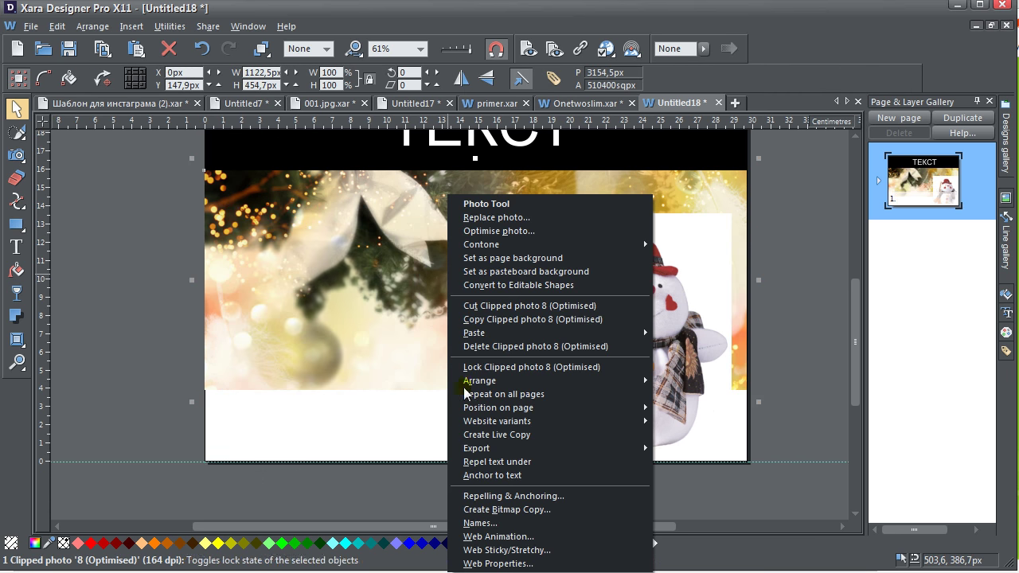
{"action": "left_click", "coordinate": [507, 550]}
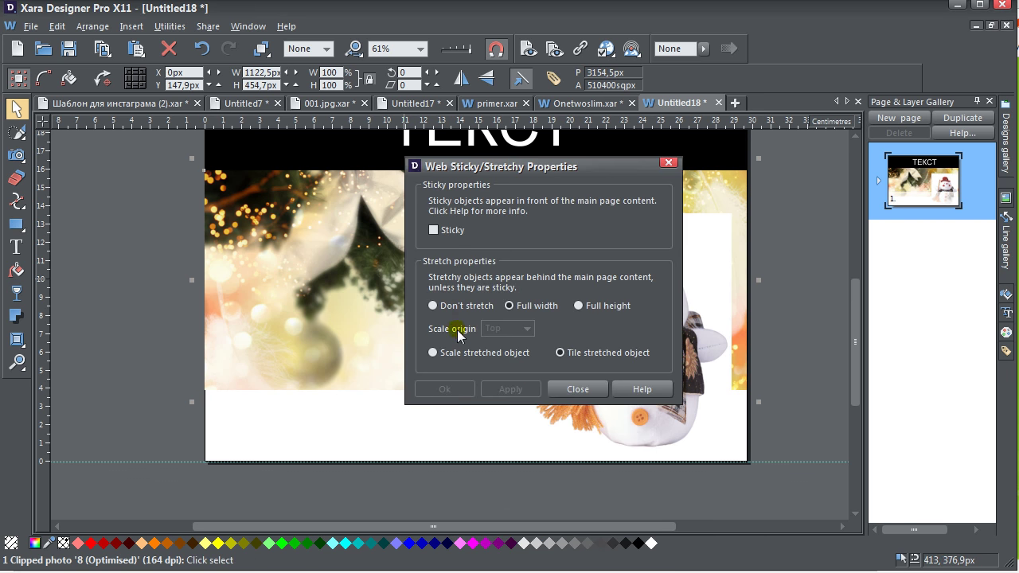
{"action": "left_click", "coordinate": [577, 389]}
{"action": "left_click", "coordinate": [601, 349]}
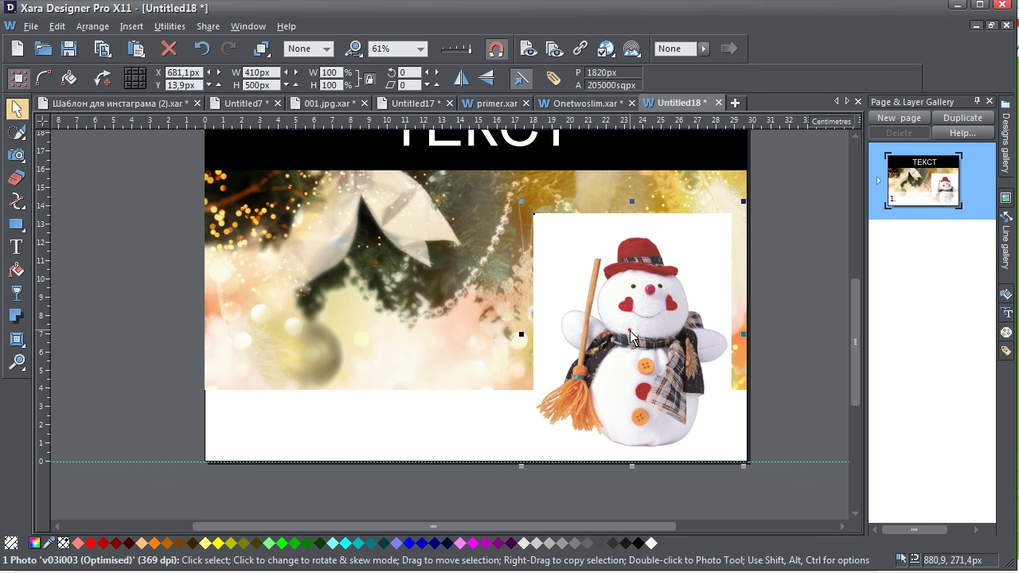
{"action": "right_click", "coordinate": [628, 328]}
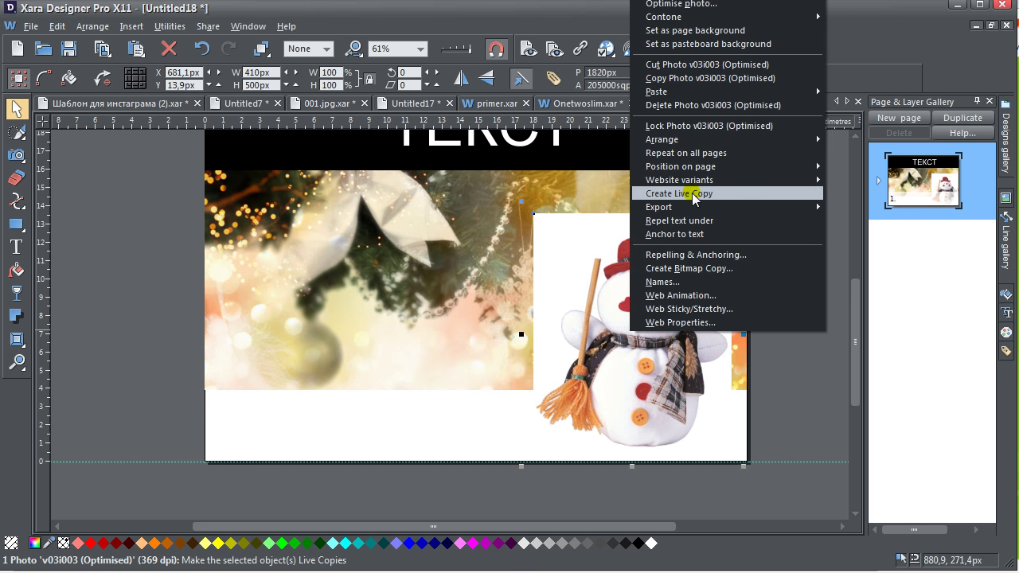
{"action": "mouse_move", "coordinate": [695, 168]}
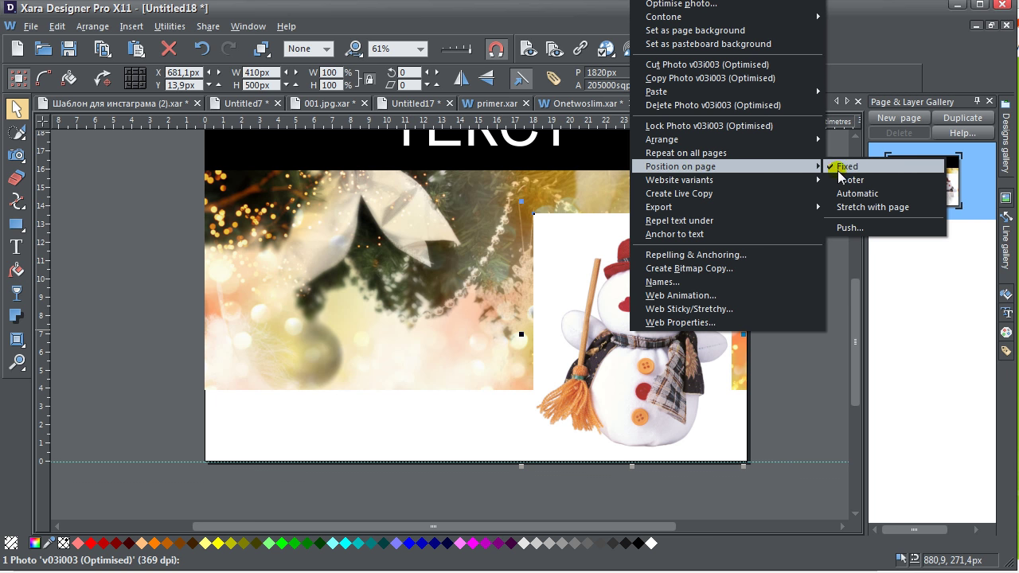
{"action": "left_click", "coordinate": [792, 358]}
- Preview the web page, examine how the sticky header text behaves while the page scrolls, and close the preview
{"action": "left_click", "coordinate": [556, 51]}
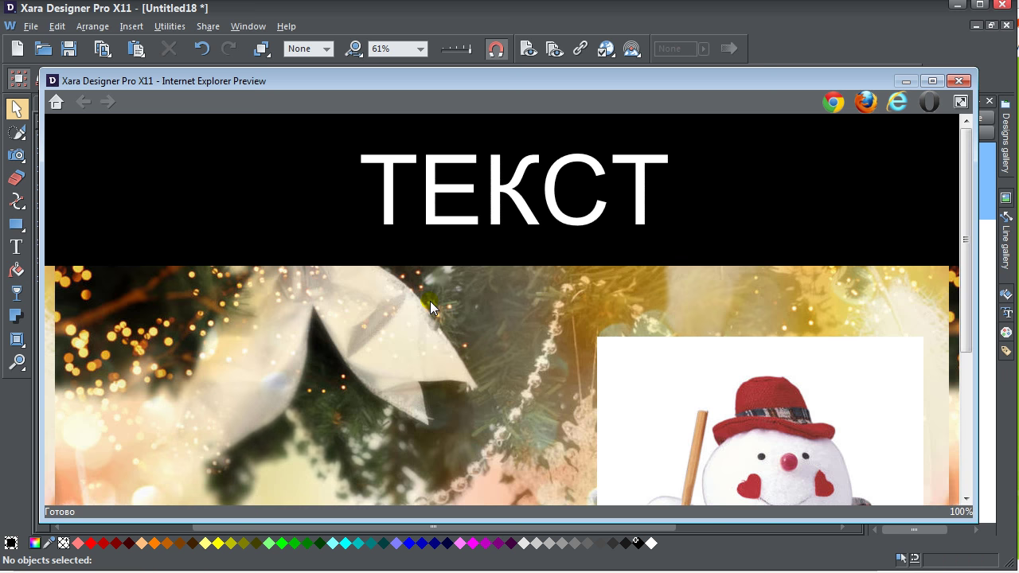
{"action": "scroll", "coordinate": [430, 307], "scroll_direction": "down", "scroll_amount": 5}
{"action": "scroll", "coordinate": [430, 301], "scroll_direction": "up", "scroll_amount": 3}
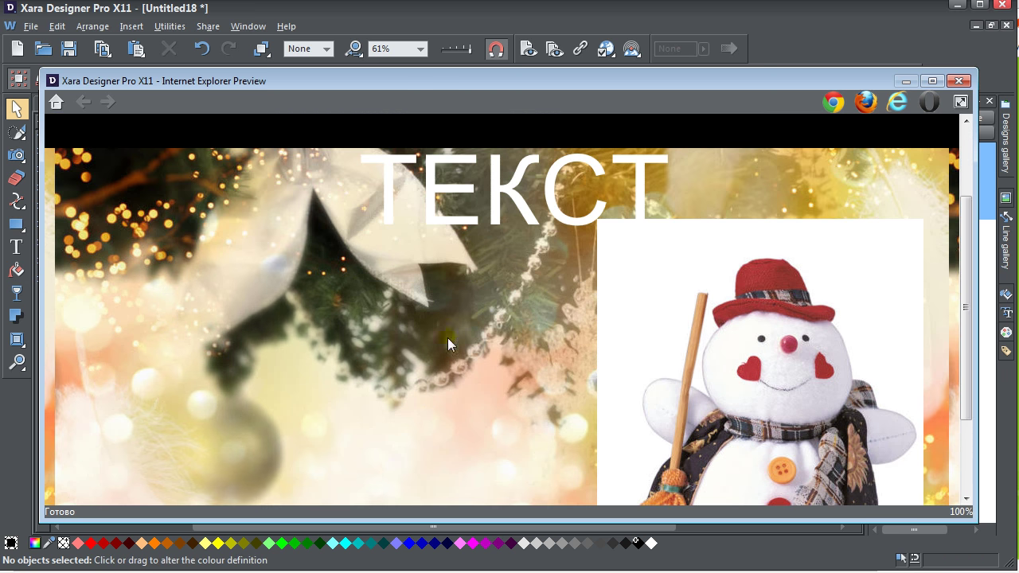
{"action": "scroll", "coordinate": [535, 331], "scroll_direction": "up", "scroll_amount": 2}
{"action": "scroll", "coordinate": [535, 331], "scroll_direction": "down", "scroll_amount": 5}
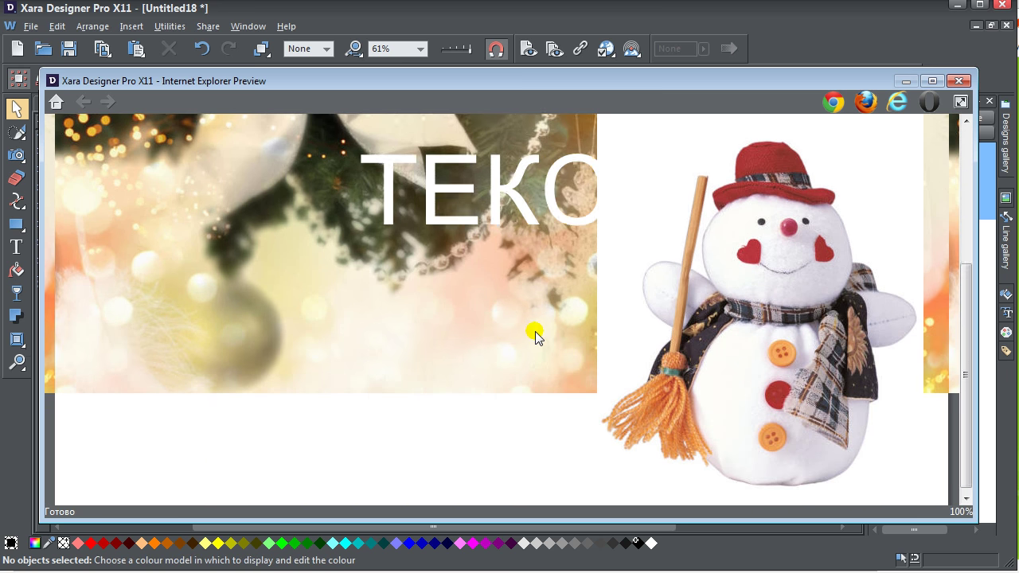
{"action": "scroll", "coordinate": [515, 221], "scroll_direction": "up", "scroll_amount": 3}
{"action": "scroll", "coordinate": [513, 220], "scroll_direction": "down", "scroll_amount": 3}
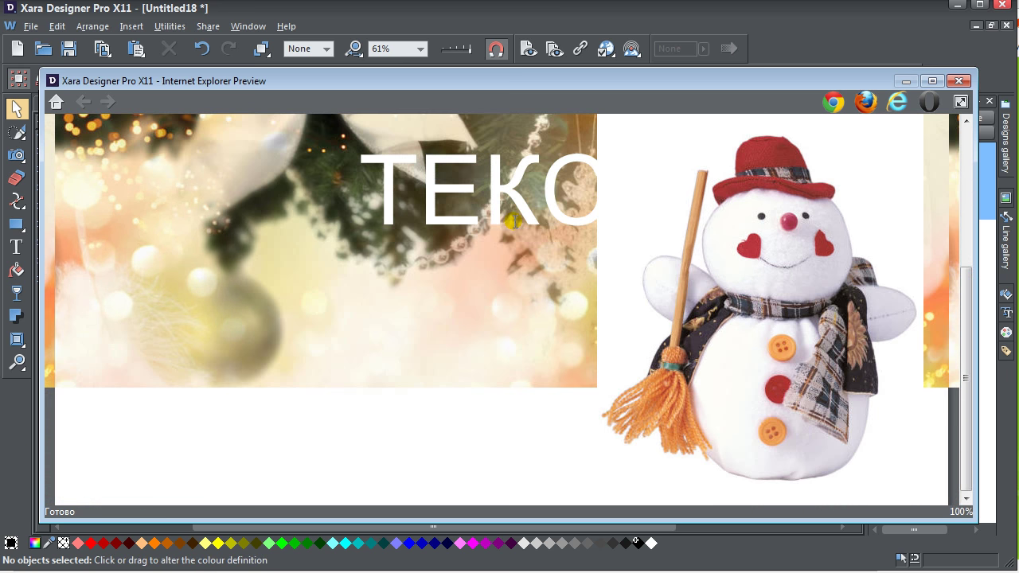
{"action": "scroll", "coordinate": [515, 220], "scroll_direction": "up", "scroll_amount": 3}
{"action": "scroll", "coordinate": [514, 221], "scroll_direction": "down", "scroll_amount": 3}
{"action": "scroll", "coordinate": [515, 222], "scroll_direction": "up", "scroll_amount": 3}
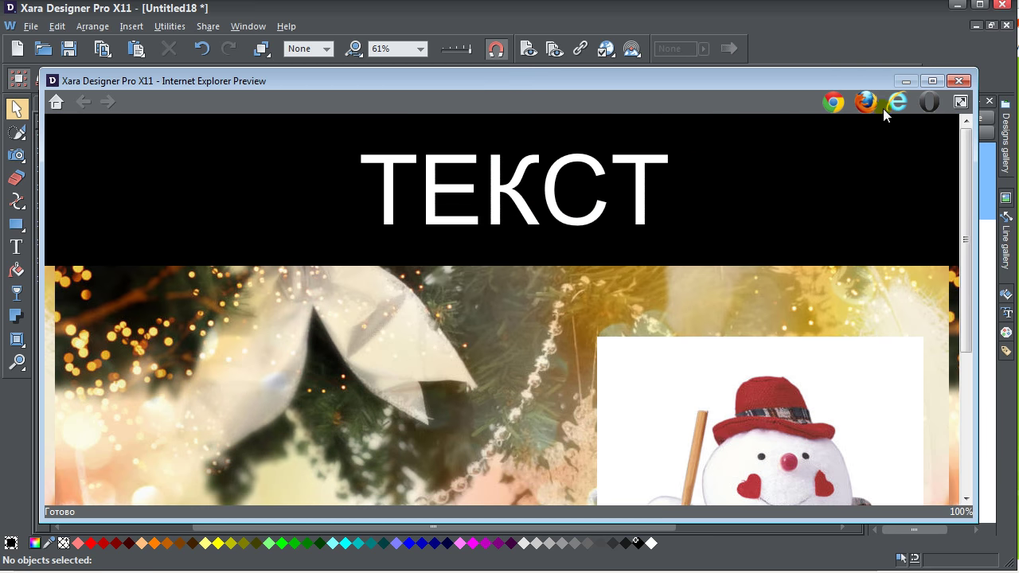
{"action": "left_click", "coordinate": [960, 83]}
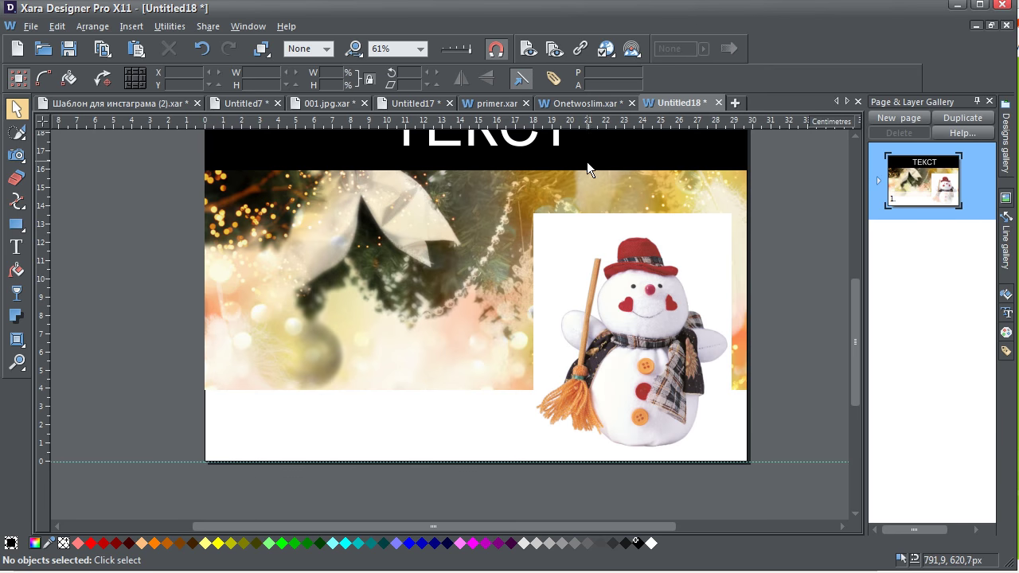
- Replace the header text with ЛОГОТИП, then shrink it into the upper-left corner of the black header block
{"action": "scroll", "coordinate": [587, 162], "scroll_direction": "up", "scroll_amount": 3}
{"action": "left_click", "coordinate": [472, 233]}
{"action": "double_click", "coordinate": [473, 232]}
{"action": "double_click", "coordinate": [467, 227]}
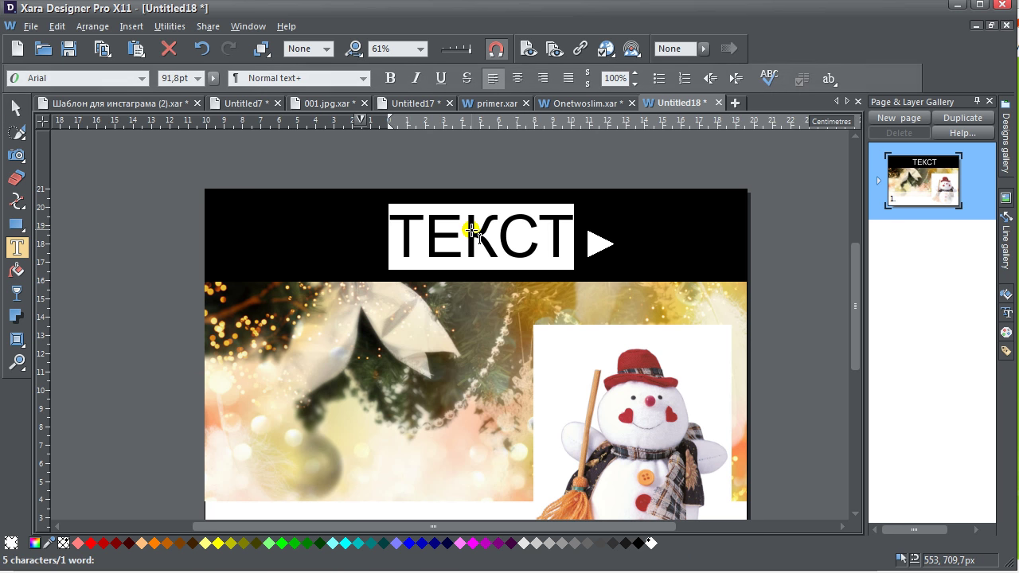
{"action": "type", "text": "ЛОГОТИ"}
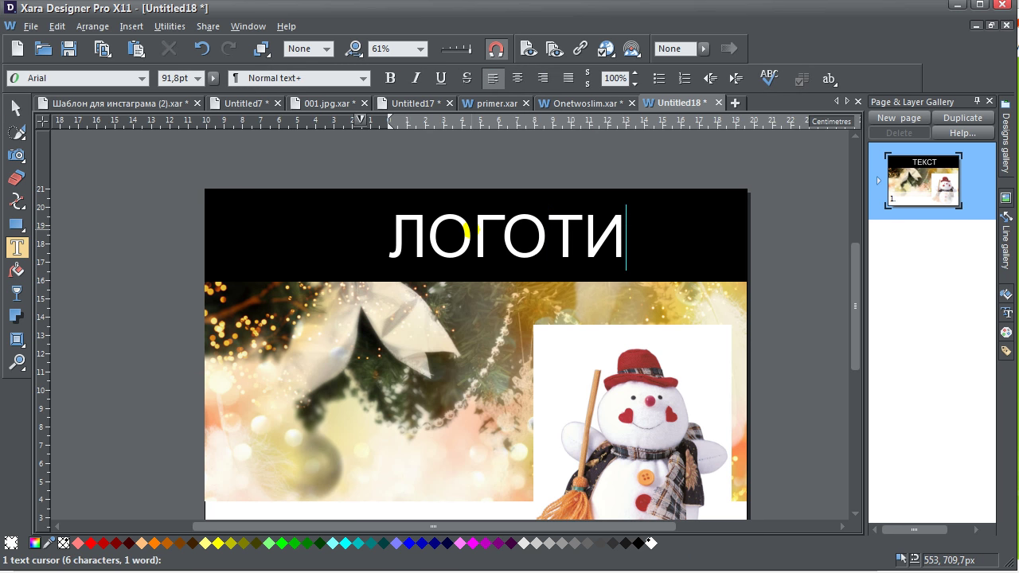
{"action": "type", "text": "П"}
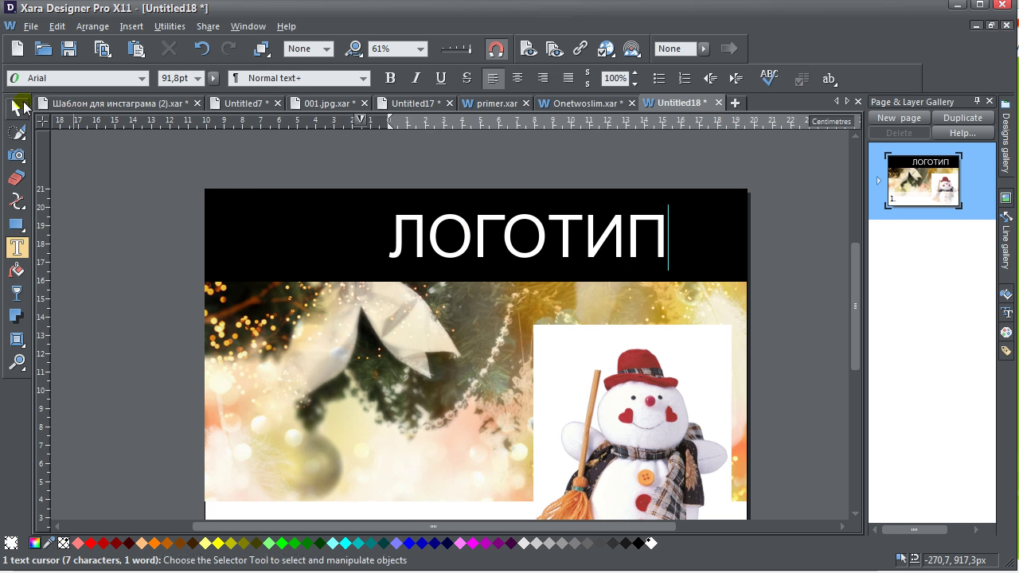
{"action": "left_click", "coordinate": [16, 107]}
{"action": "left_click_drag", "start_coordinate": [675, 236], "coordinate": [327, 220]}
- Reduce the header rectangle's height to about 91.7 px and fill it with pure red
{"action": "left_click", "coordinate": [406, 274]}
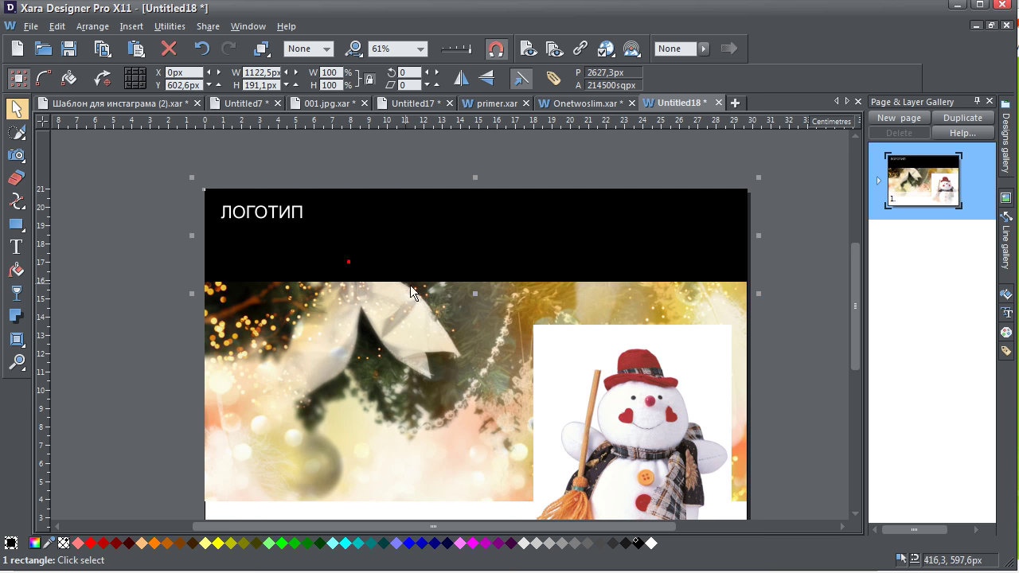
{"action": "left_click_drag", "start_coordinate": [473, 294], "coordinate": [475, 246]}
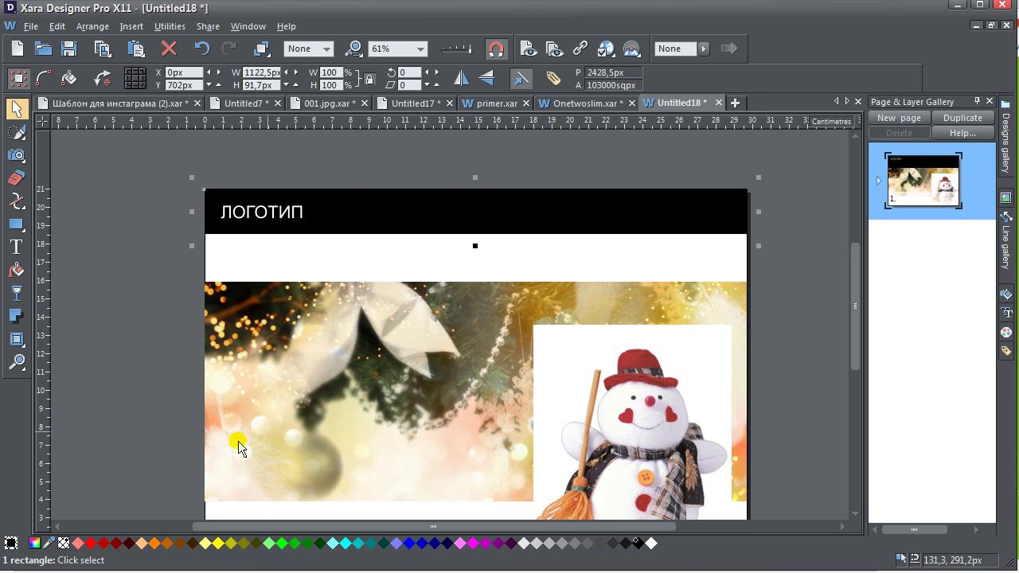
{"action": "left_click", "coordinate": [80, 544]}
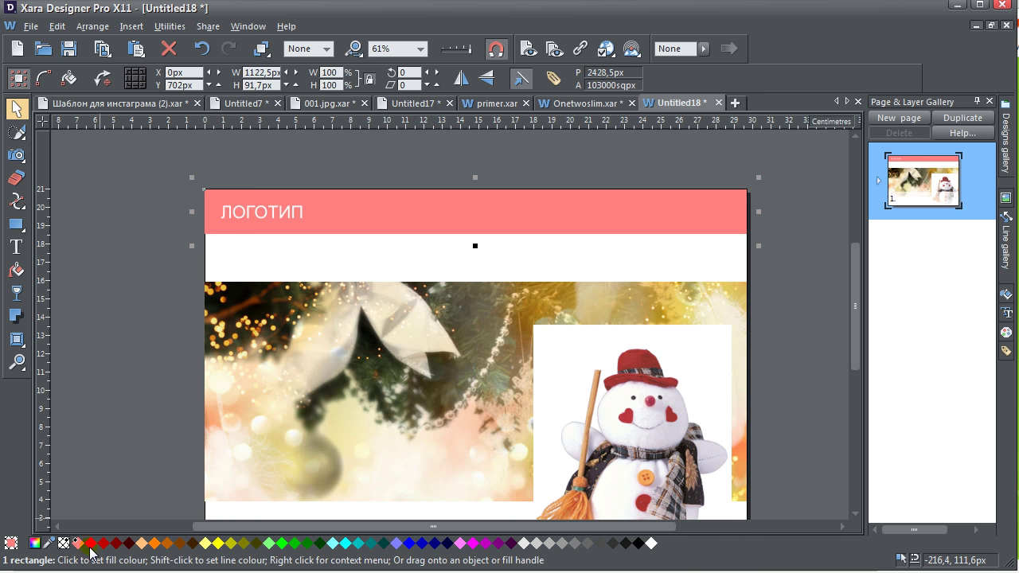
{"action": "left_click", "coordinate": [91, 544]}
- Move the Christmas background photo block up so that it meets the lower edge of the header
{"action": "left_click", "coordinate": [466, 287]}
{"action": "left_click_drag", "start_coordinate": [463, 300], "coordinate": [462, 259]}
- Group the red header rectangle with the ЛОГОТИП text
{"action": "left_click", "coordinate": [321, 218]}
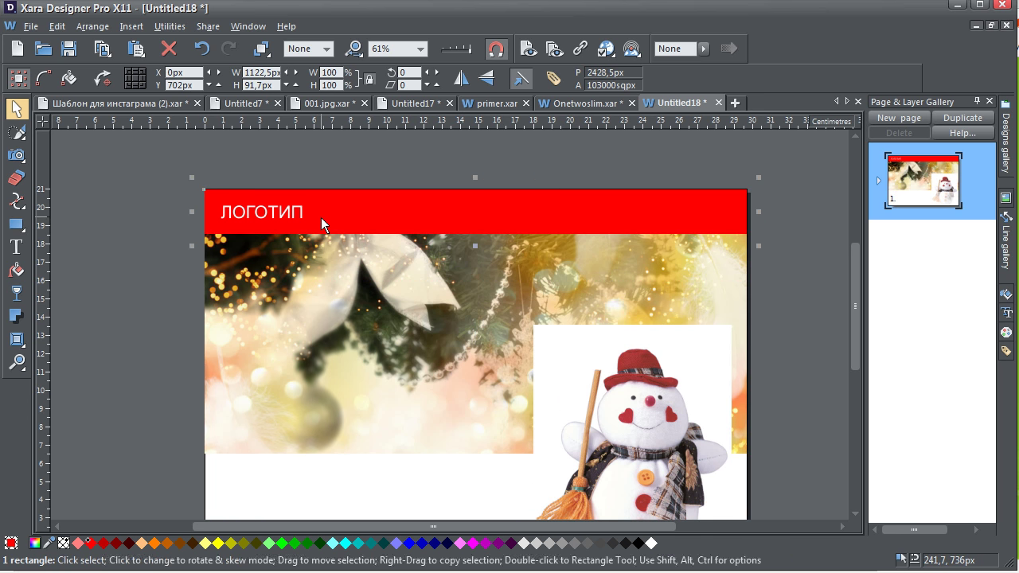
{"action": "left_click", "coordinate": [287, 217], "text": "shift"}
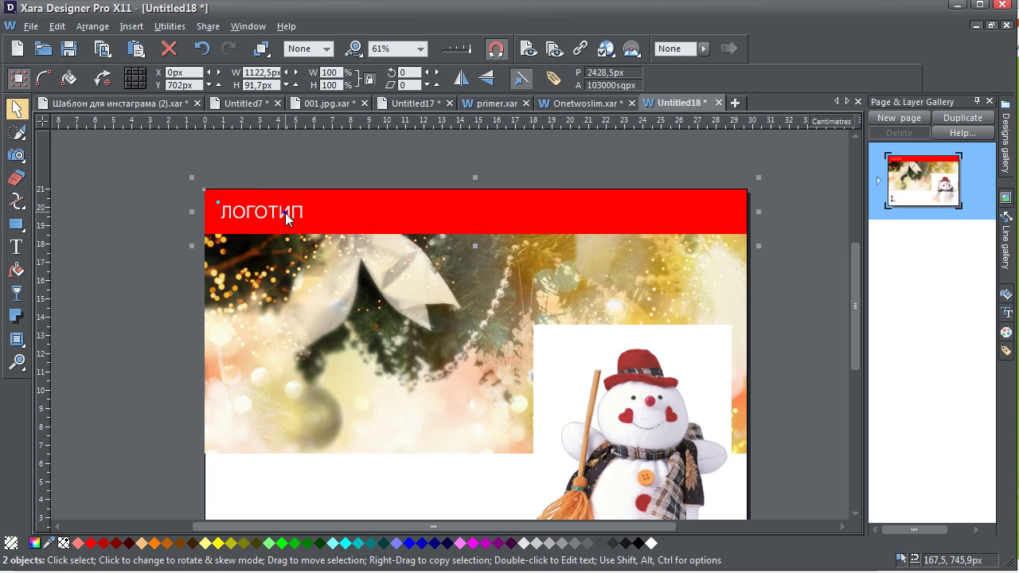
{"action": "right_click", "coordinate": [287, 216]}
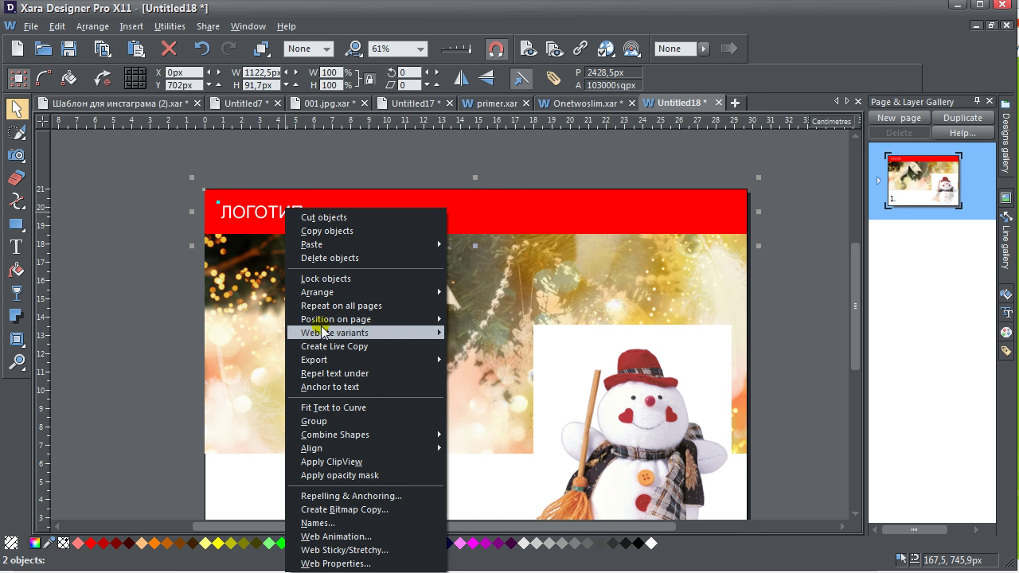
{"action": "left_click", "coordinate": [318, 422]}
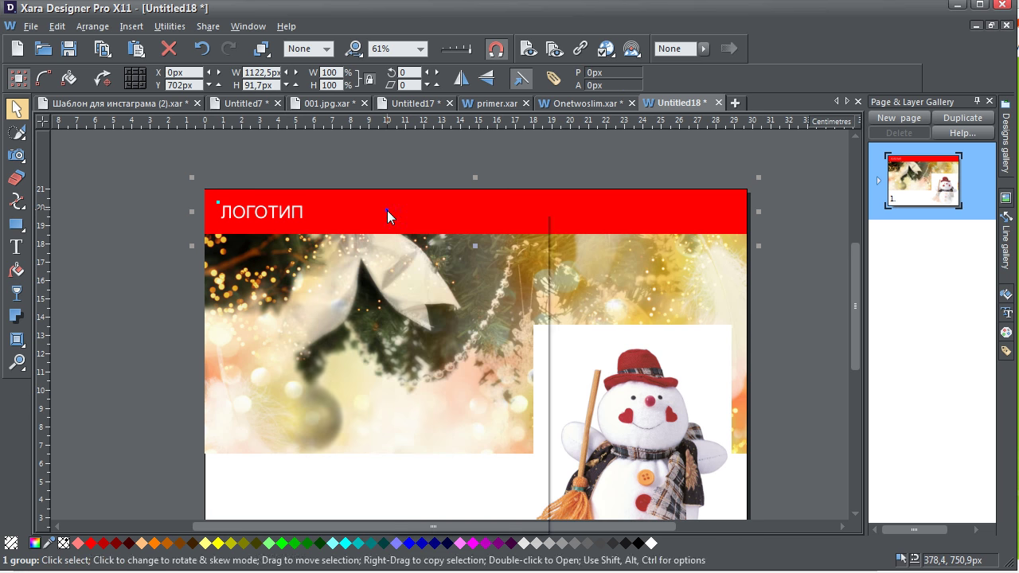
{"action": "left_click", "coordinate": [416, 341]}
{"action": "double_click", "coordinate": [359, 242]}
{"action": "right_click", "coordinate": [358, 243]}
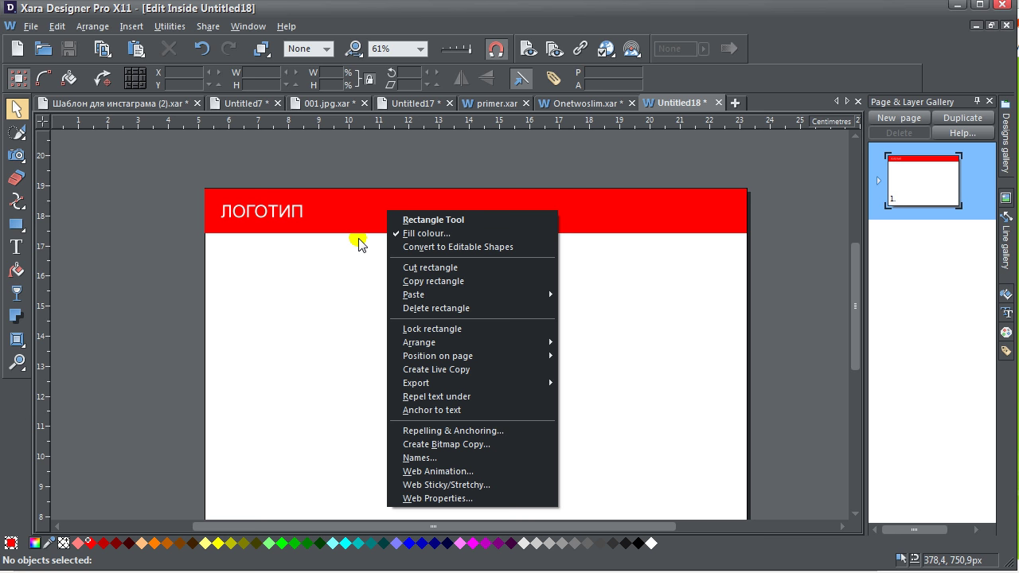
{"action": "left_click", "coordinate": [334, 268]}
{"action": "left_click", "coordinate": [319, 278]}
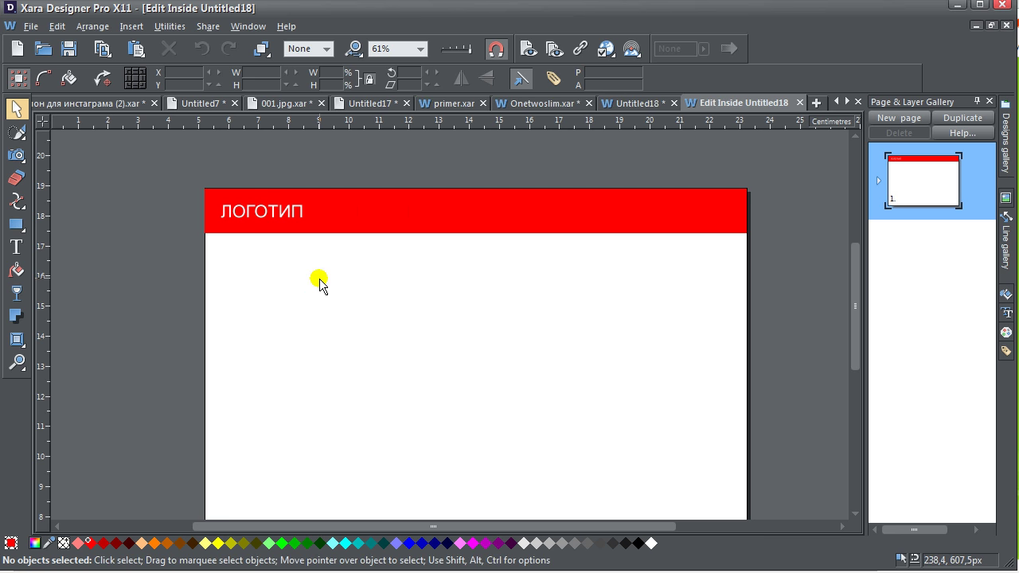
{"action": "right_click", "coordinate": [348, 173]}
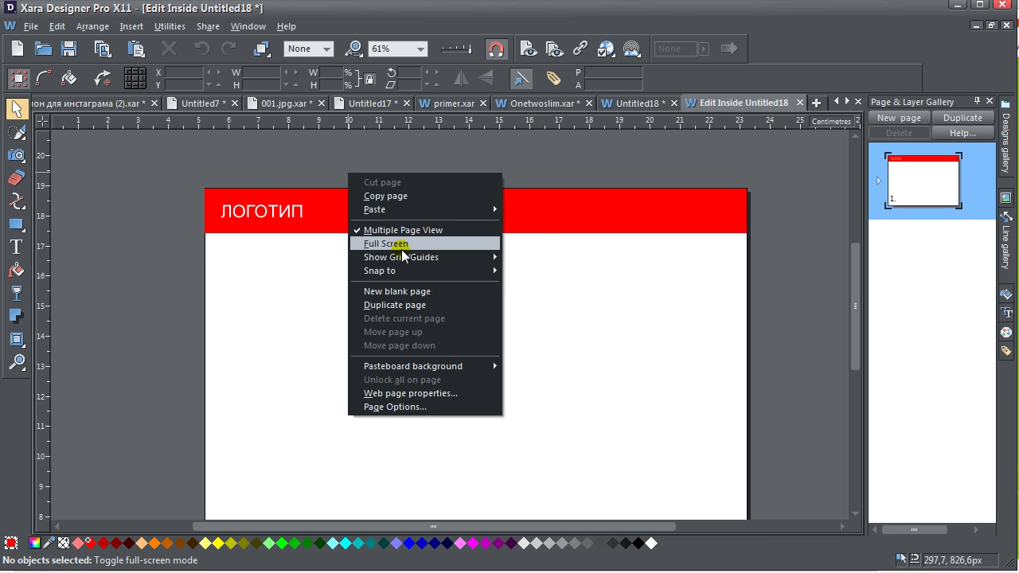
{"action": "left_click", "coordinate": [395, 233]}
{"action": "left_click", "coordinate": [391, 284]}
{"action": "key", "text": "ctrl+z"}
{"action": "left_click", "coordinate": [810, 156]}
{"action": "left_click", "coordinate": [786, 104]}
{"action": "left_click", "coordinate": [800, 102]}
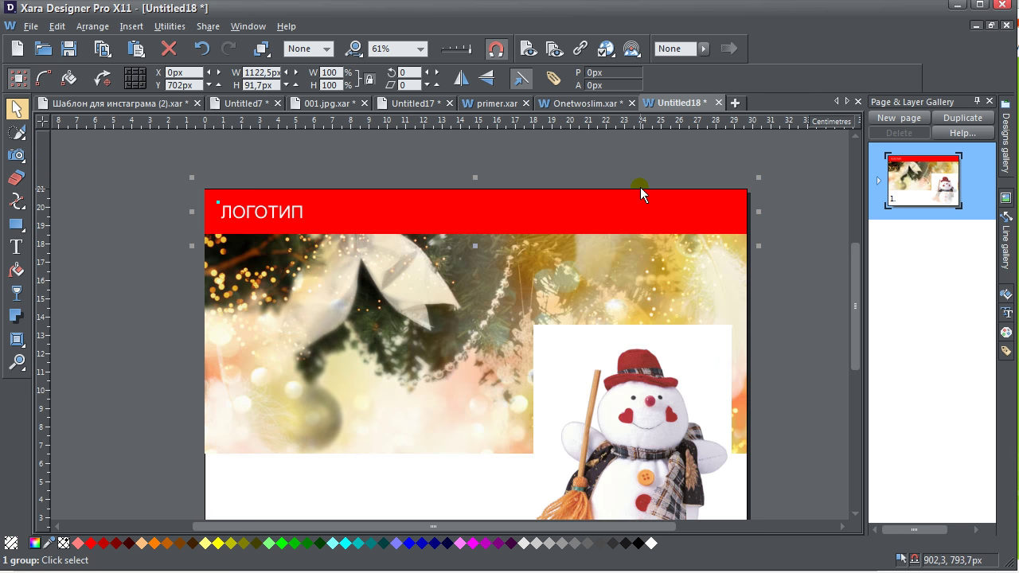
- Set the header group's position on page to Fixed
{"action": "right_click", "coordinate": [383, 207]}
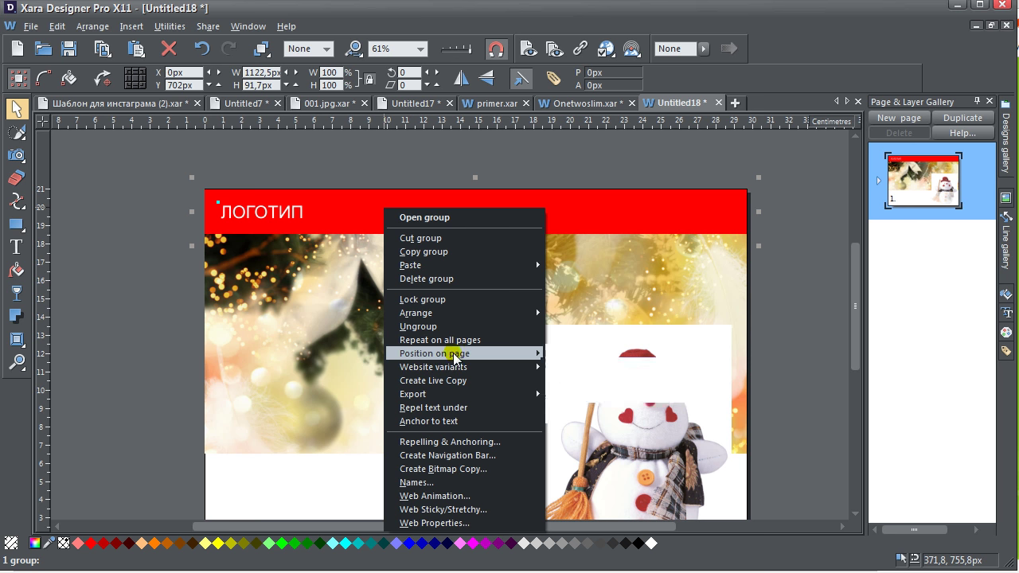
{"action": "mouse_move", "coordinate": [454, 356]}
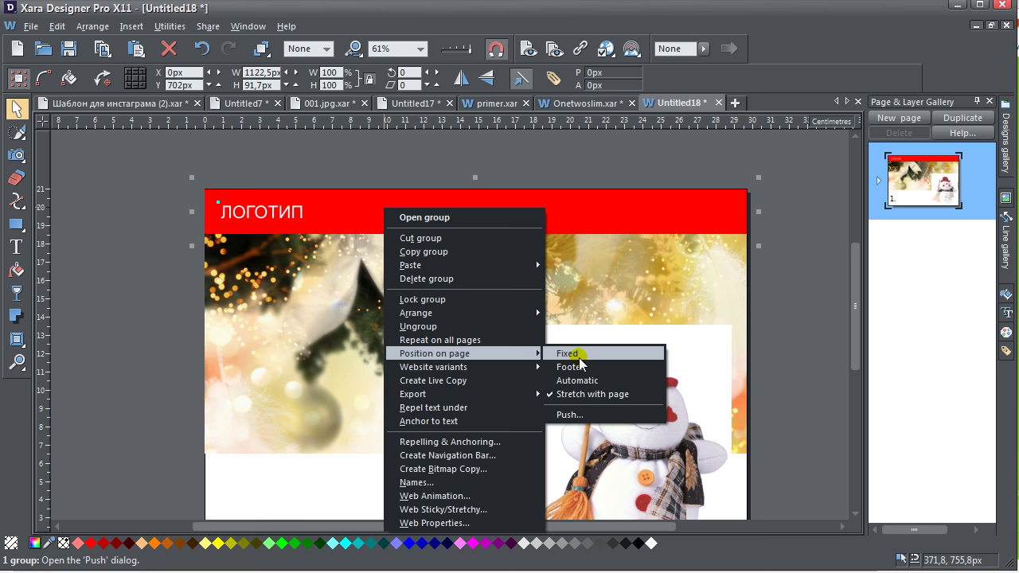
{"action": "left_click", "coordinate": [568, 354]}
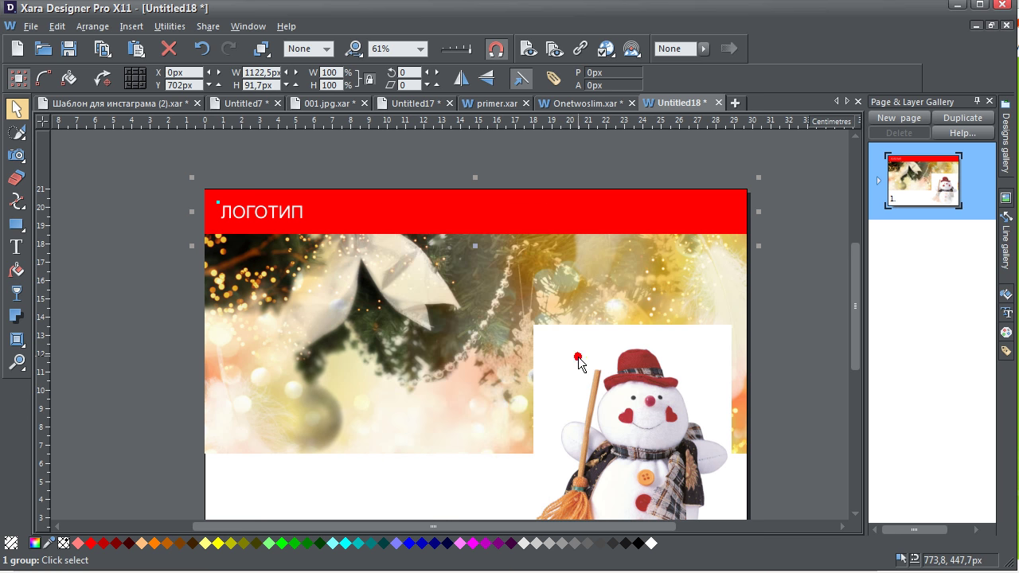
{"action": "right_click", "coordinate": [459, 199]}
{"action": "mouse_move", "coordinate": [508, 406]}
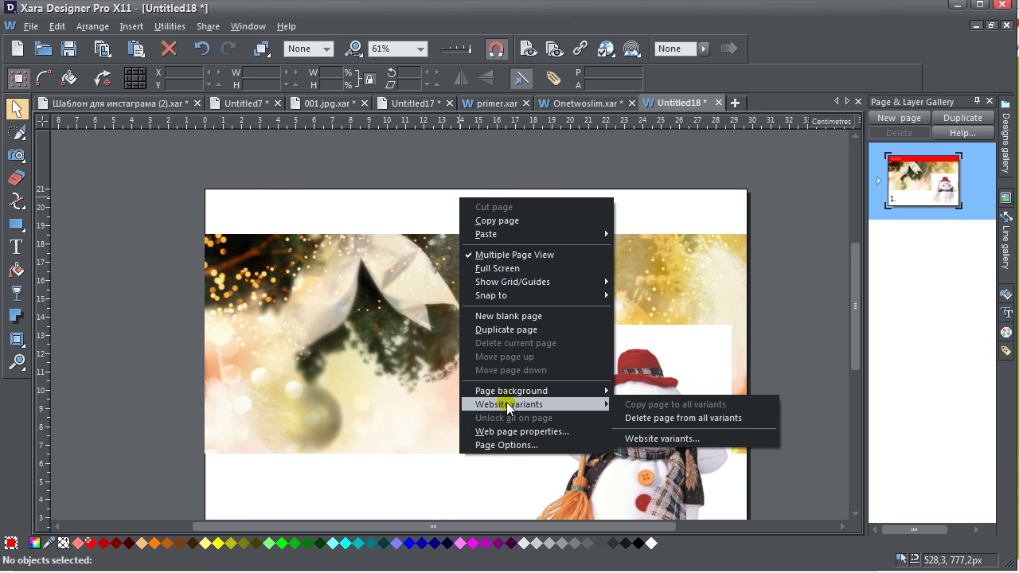
{"action": "left_click", "coordinate": [319, 165]}
{"action": "left_click", "coordinate": [319, 172]}
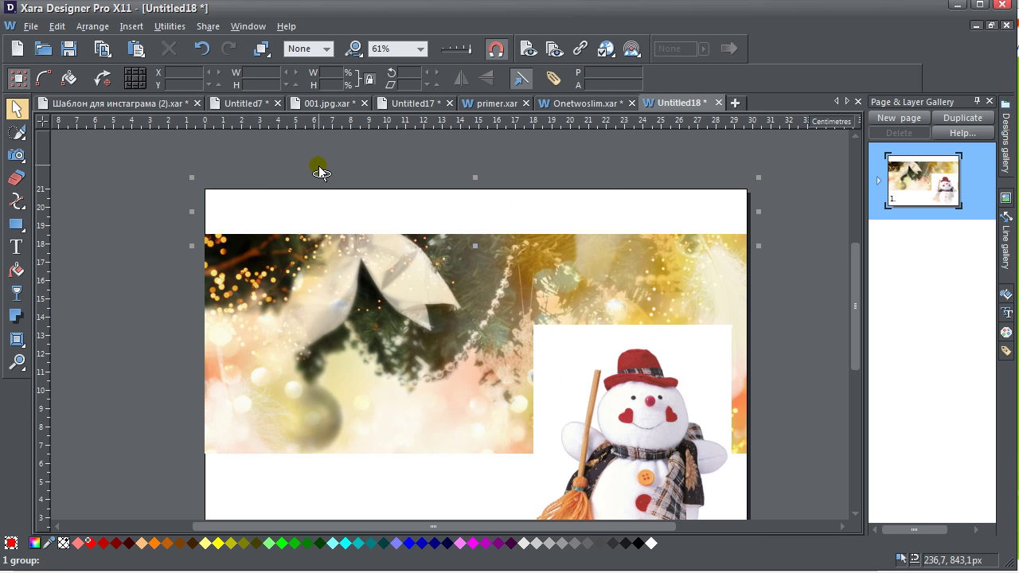
{"action": "double_click", "coordinate": [327, 216]}
{"action": "right_click", "coordinate": [327, 216]}
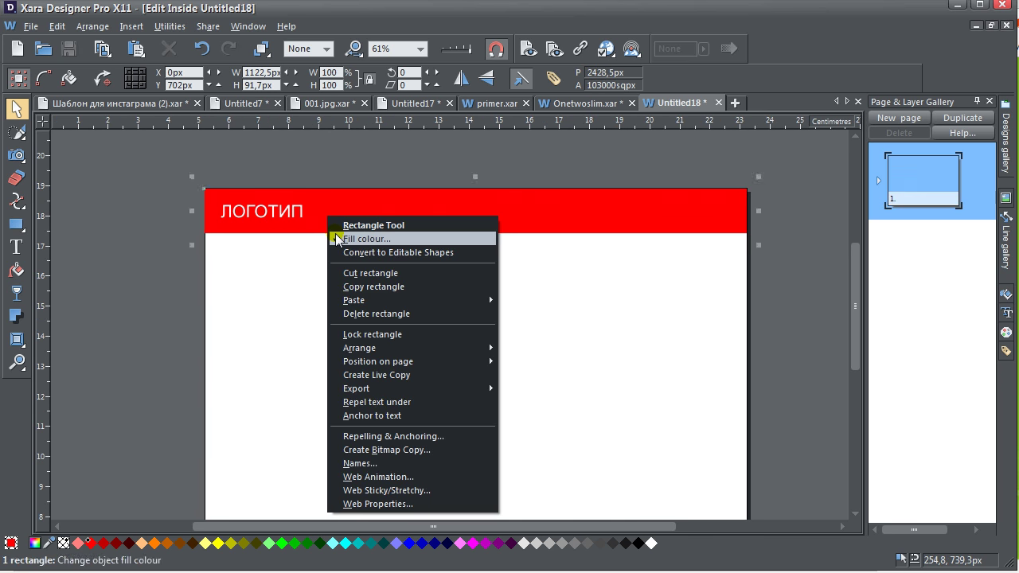
{"action": "left_click", "coordinate": [280, 278]}
{"action": "left_click", "coordinate": [280, 278]}
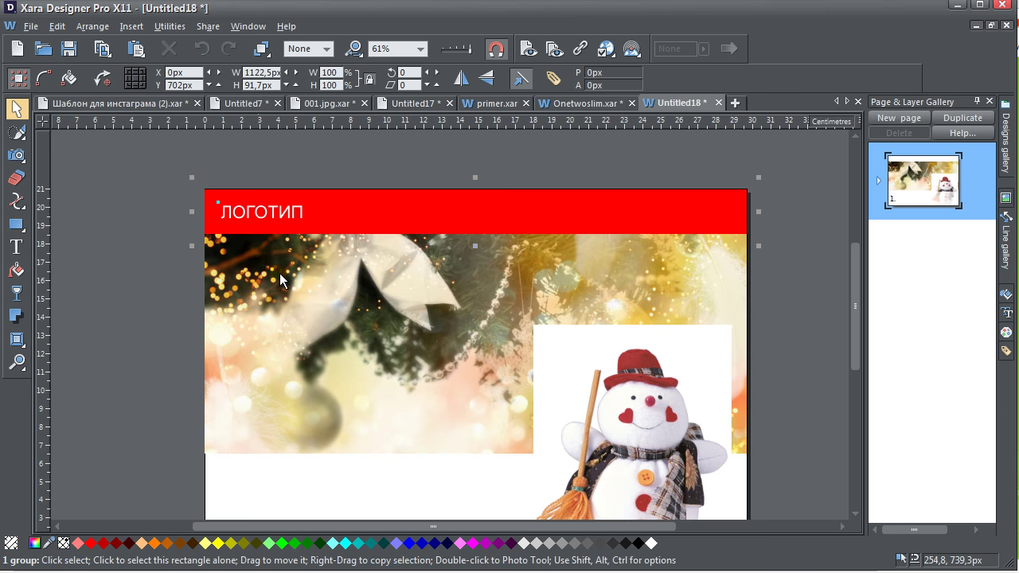
{"action": "key", "text": "Escape"}
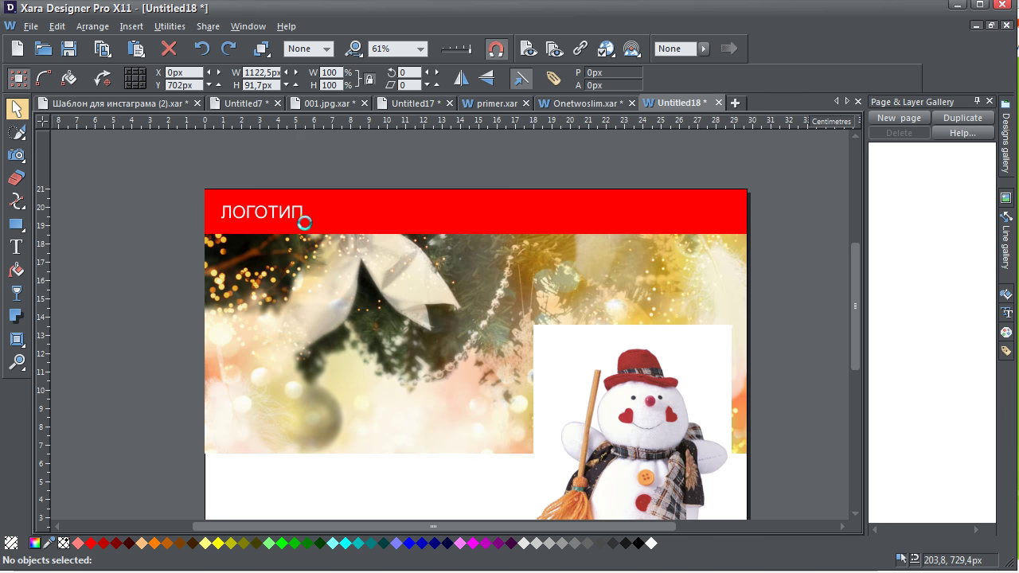
{"action": "right_click", "coordinate": [326, 136]}
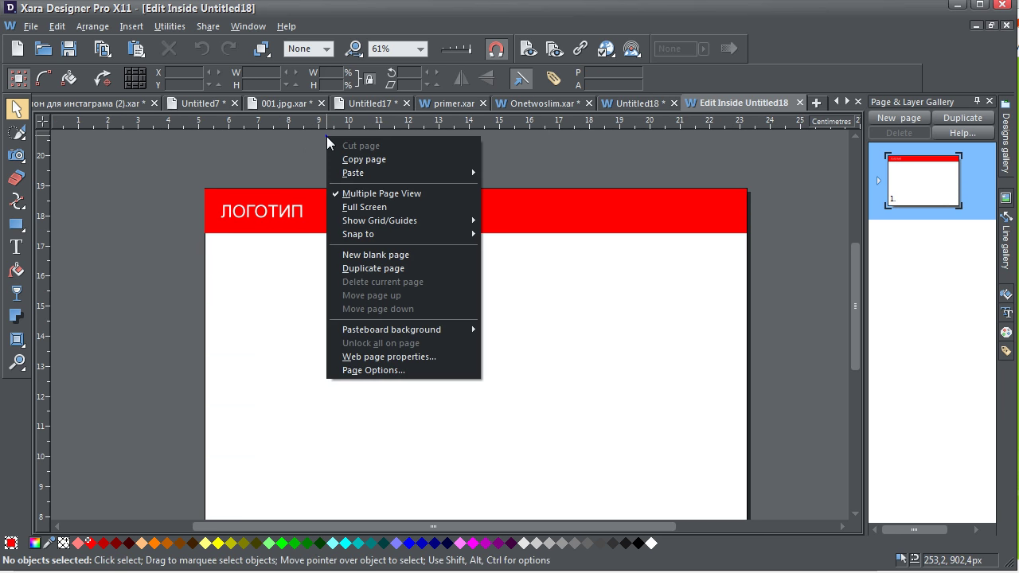
{"action": "left_click", "coordinate": [294, 133]}
{"action": "left_click", "coordinate": [305, 276]}
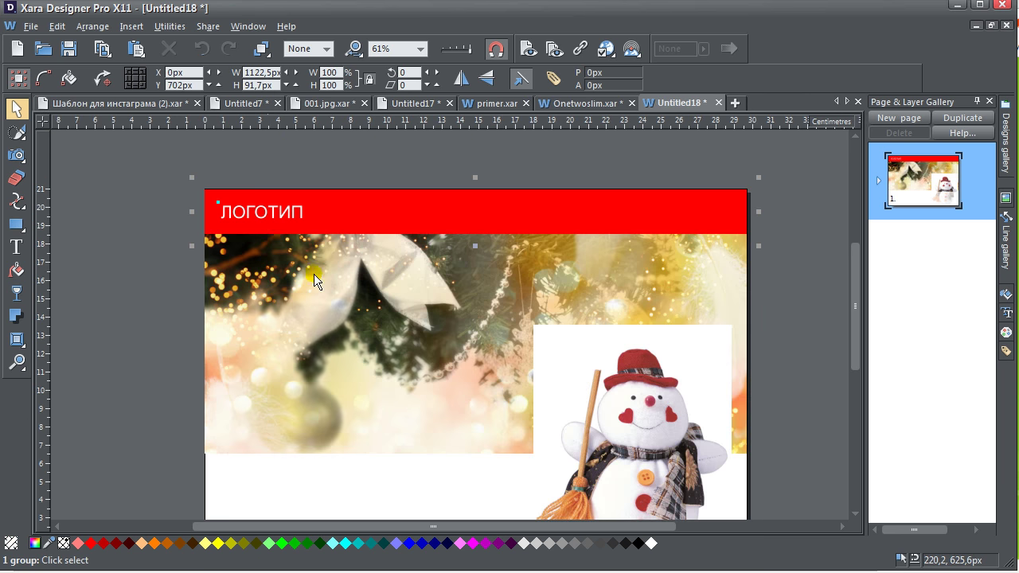
- Make the header group sticky in its Web Sticky/Stretchy properties
{"action": "right_click", "coordinate": [269, 226]}
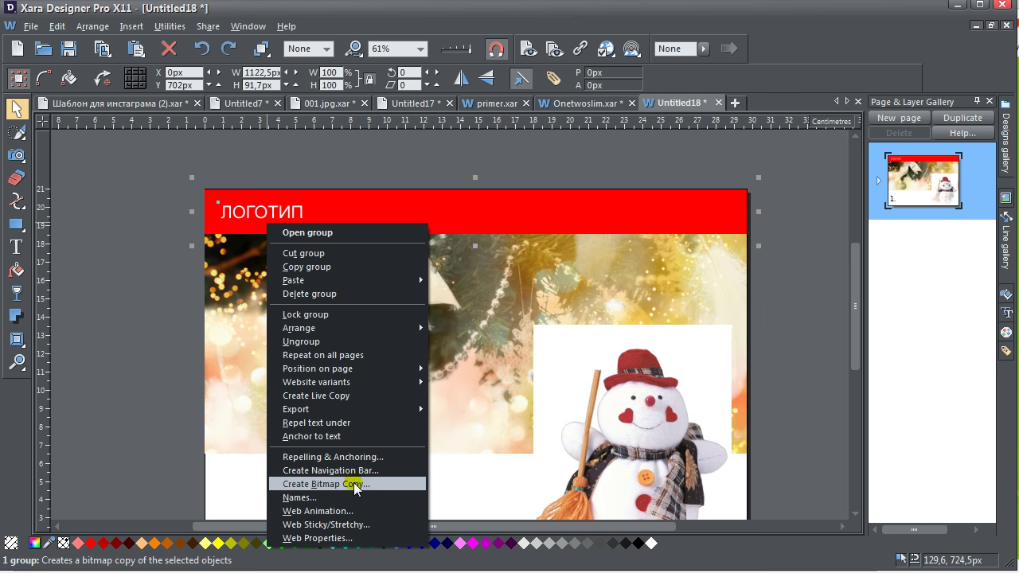
{"action": "left_click", "coordinate": [371, 524]}
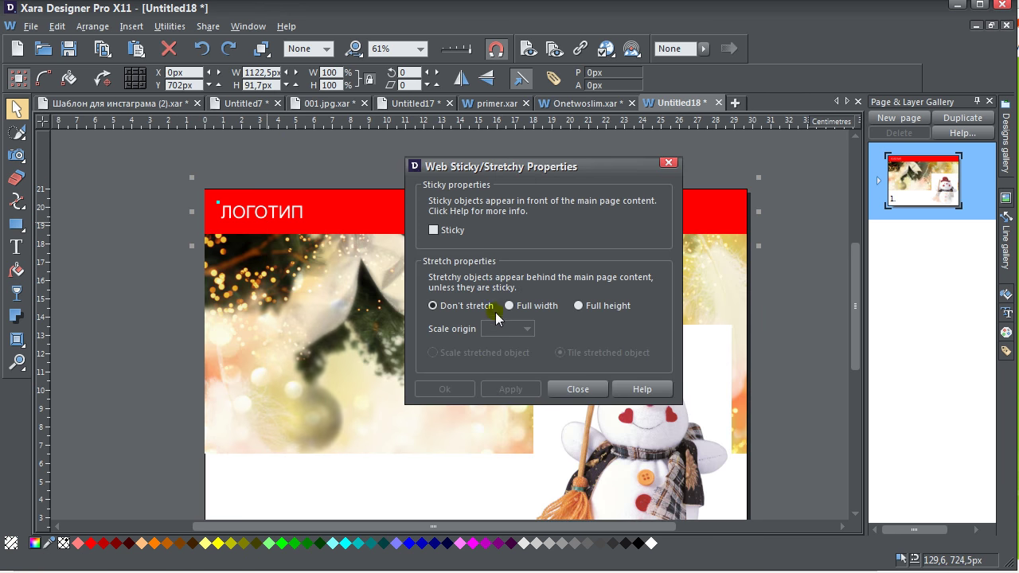
{"action": "left_click", "coordinate": [450, 232]}
{"action": "left_click", "coordinate": [444, 390]}
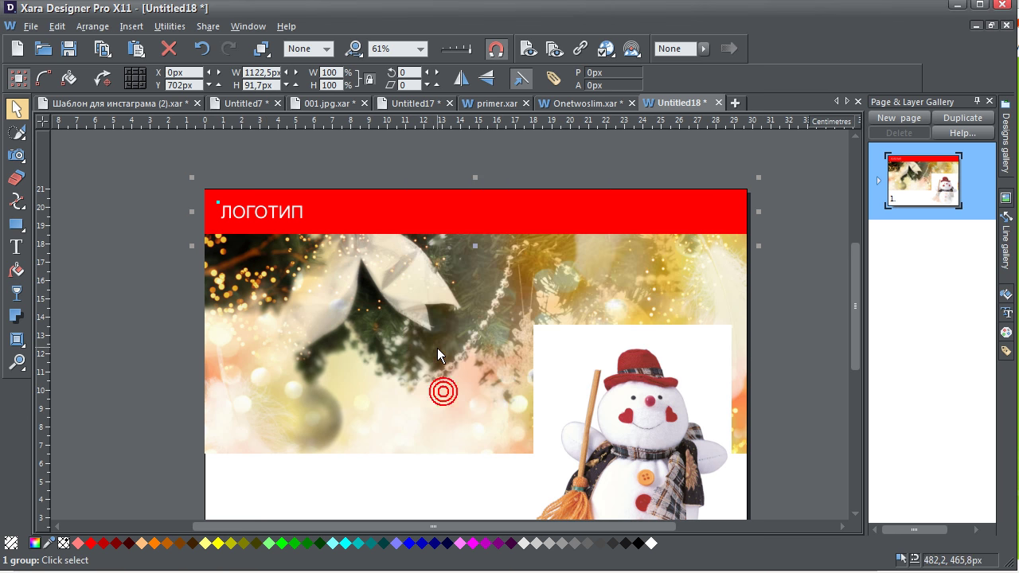
{"action": "right_click", "coordinate": [391, 212]}
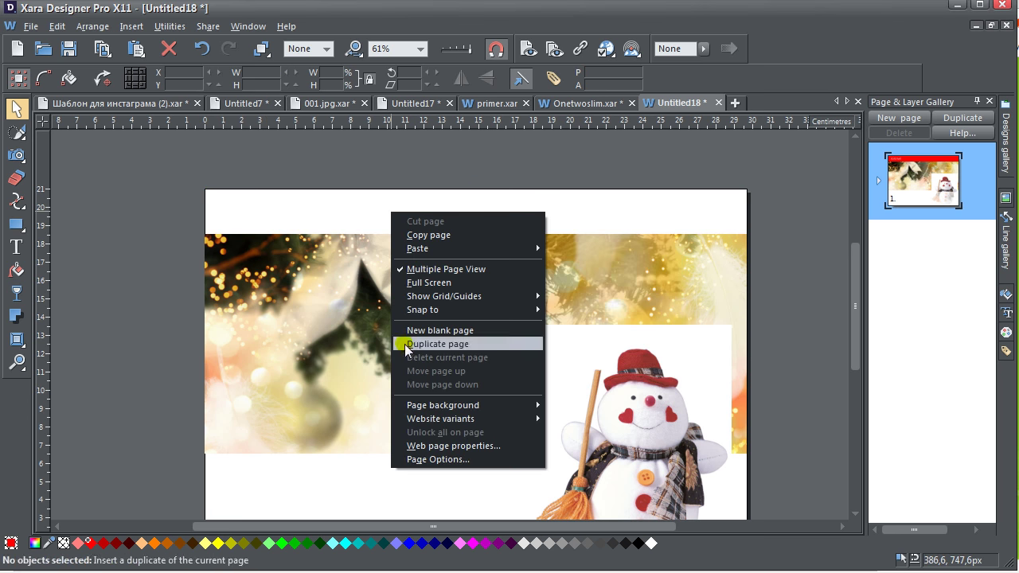
{"action": "left_click", "coordinate": [329, 155]}
{"action": "key", "text": "ctrl+z"}
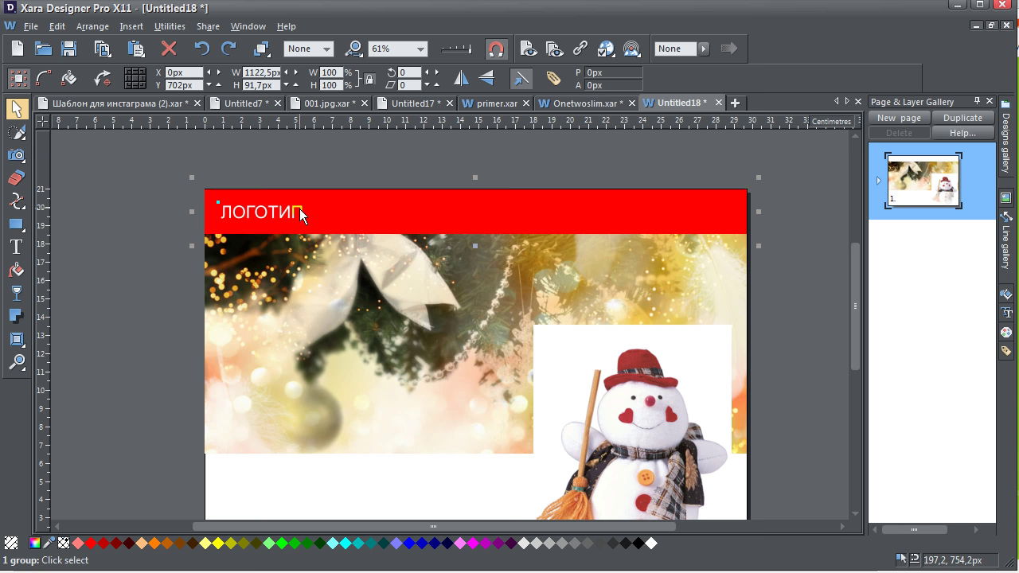
- Set the sticky header group to stretch to Full width, close its Web Sticky/Stretchy properties and deselect it
{"action": "right_click", "coordinate": [300, 215]}
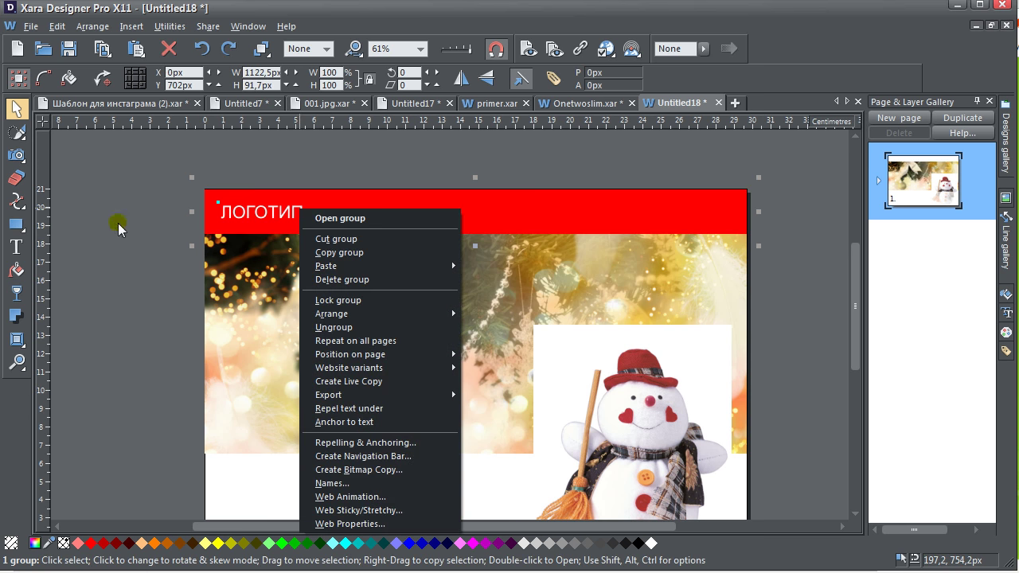
{"action": "left_click", "coordinate": [350, 510]}
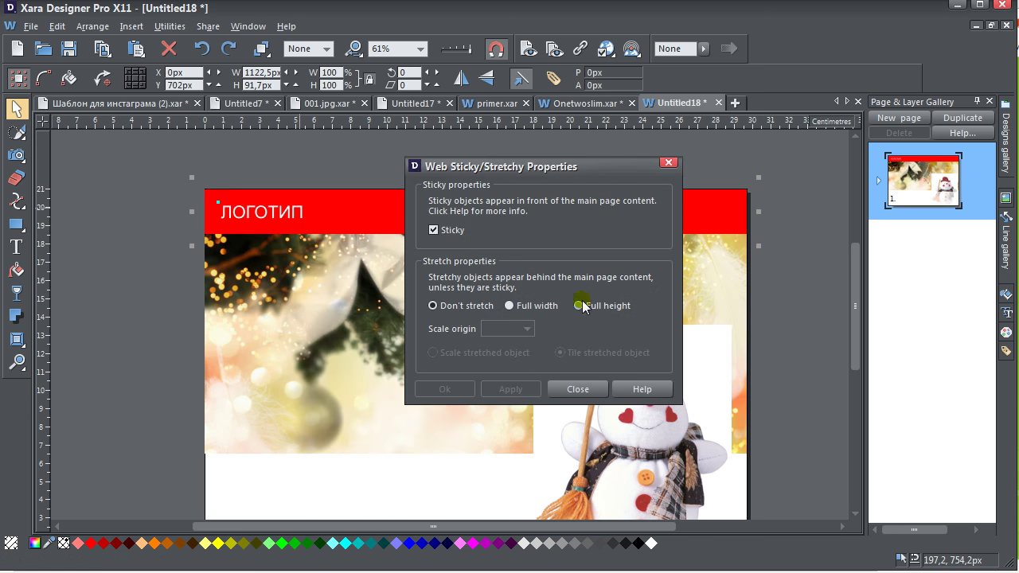
{"action": "left_click", "coordinate": [509, 305]}
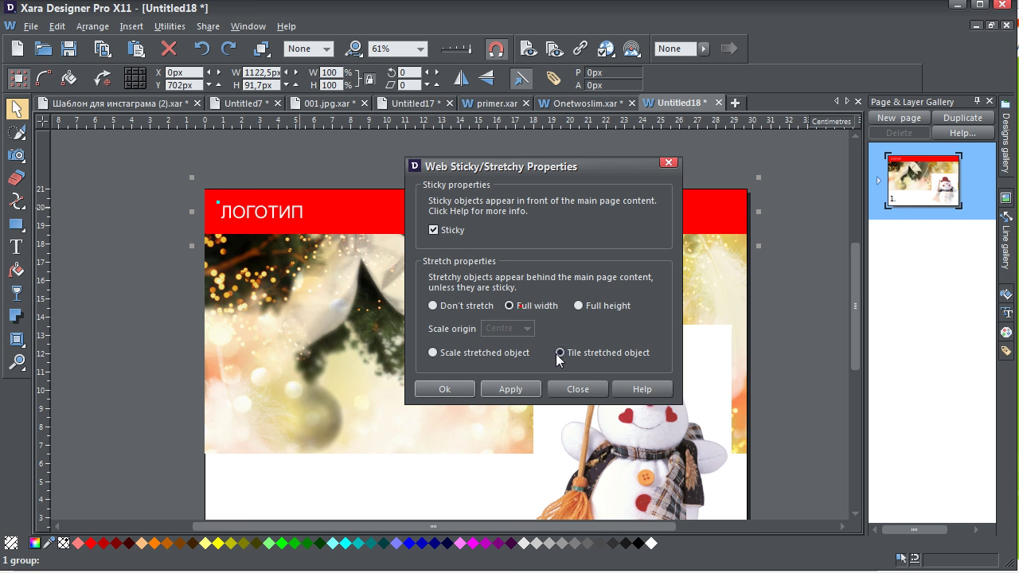
{"action": "left_click", "coordinate": [473, 390]}
{"action": "left_click", "coordinate": [353, 156]}
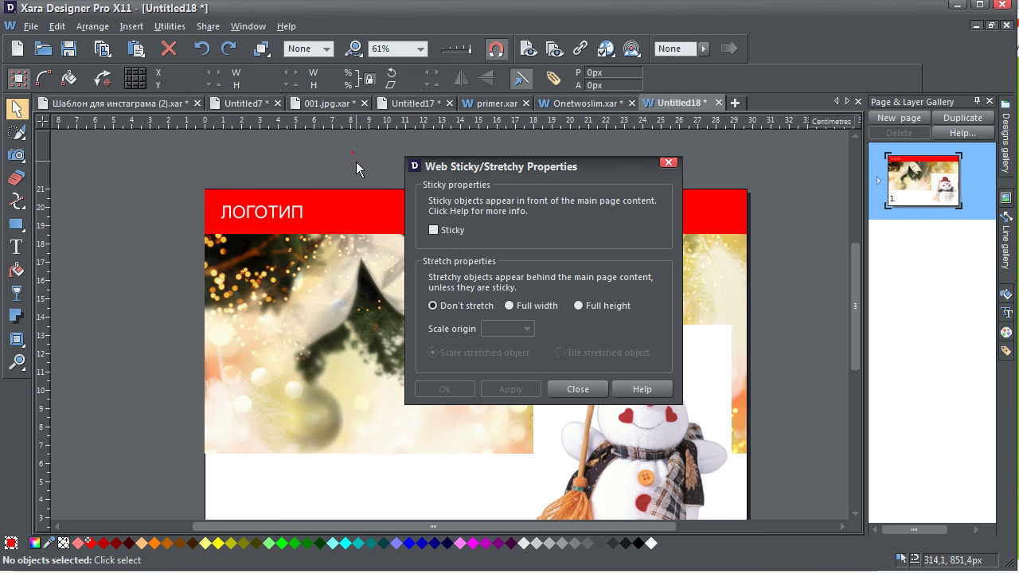
{"action": "left_click", "coordinate": [570, 386]}
{"action": "left_click", "coordinate": [401, 197]}
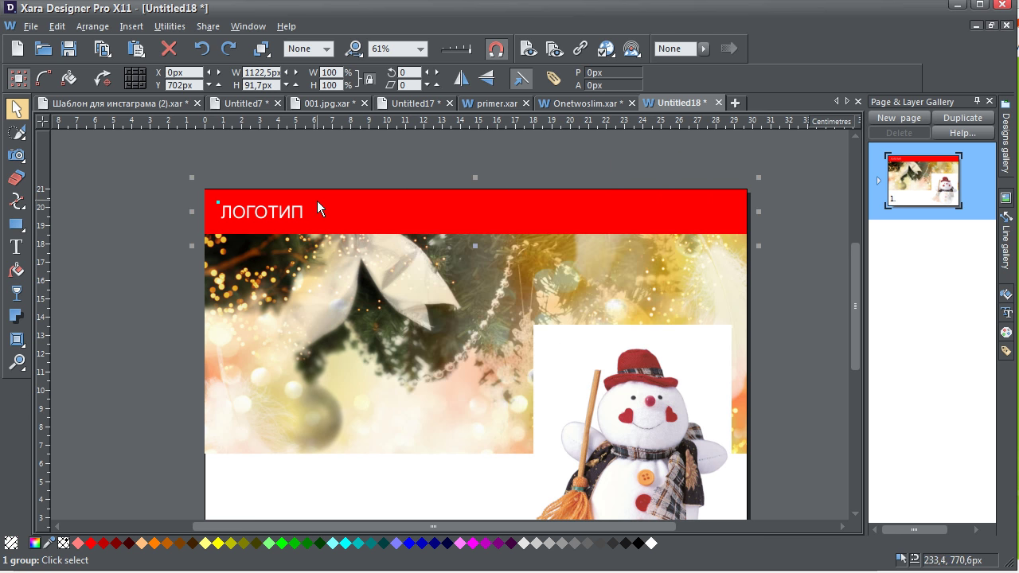
{"action": "left_click", "coordinate": [330, 161]}
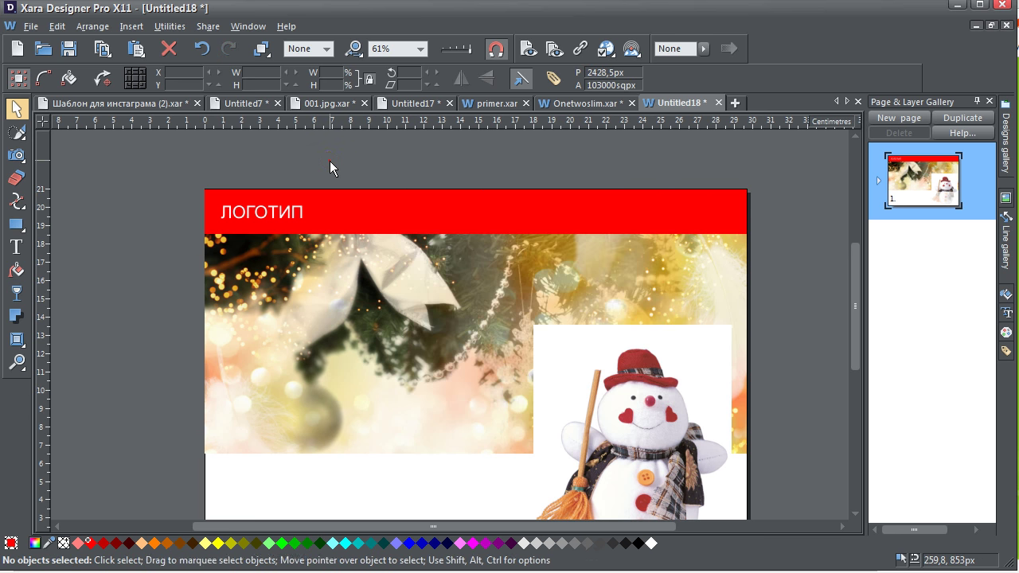
- Make the red header rectangle sticky in its Web Sticky/Stretchy properties, keeping it stretched to full width and tiled
{"action": "left_click", "coordinate": [364, 211]}
{"action": "right_click", "coordinate": [364, 210]}
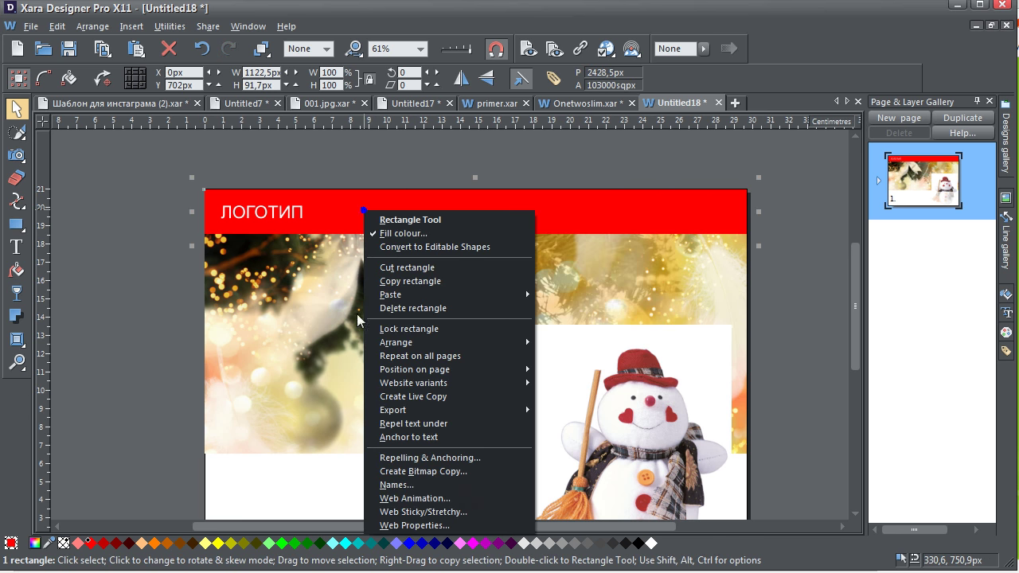
{"action": "left_click", "coordinate": [402, 513]}
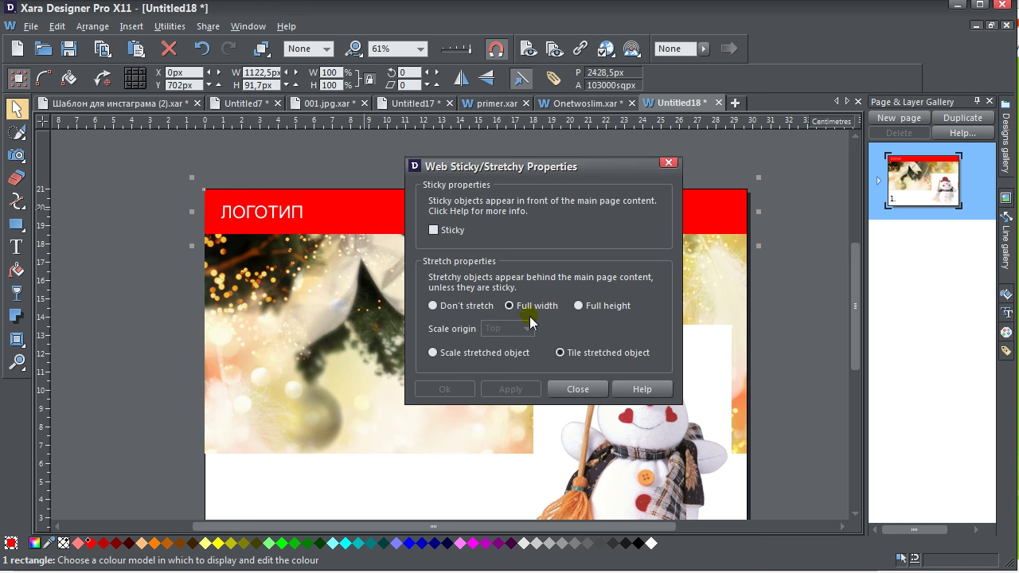
{"action": "left_click", "coordinate": [613, 307]}
{"action": "left_click", "coordinate": [466, 309]}
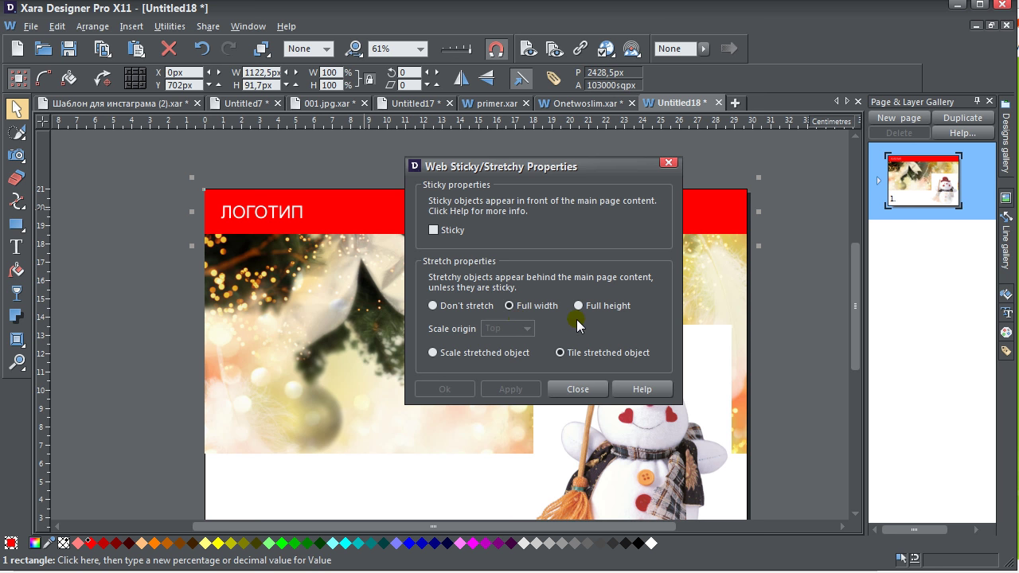
{"action": "left_click", "coordinate": [517, 329]}
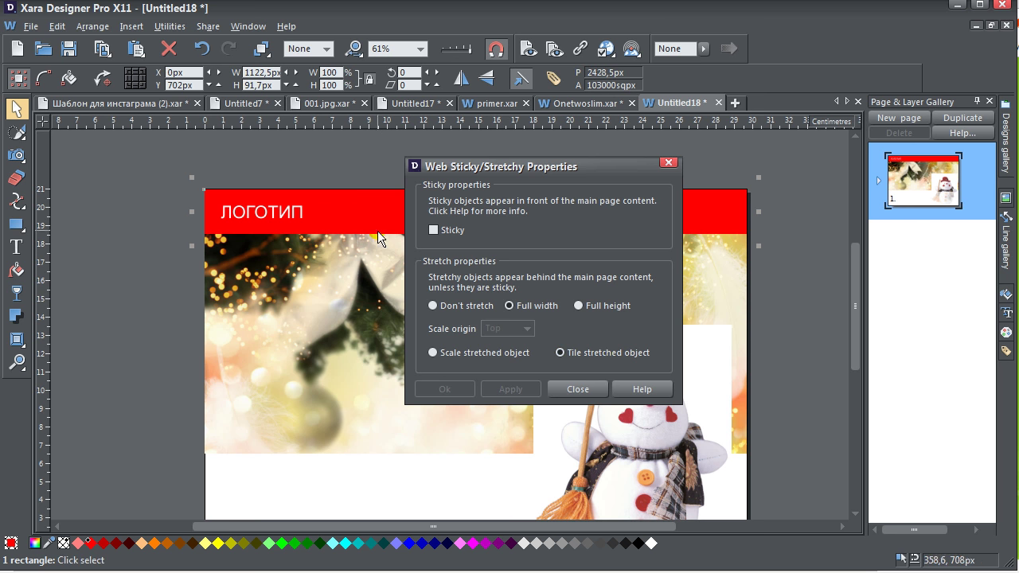
{"action": "left_click", "coordinate": [353, 170]}
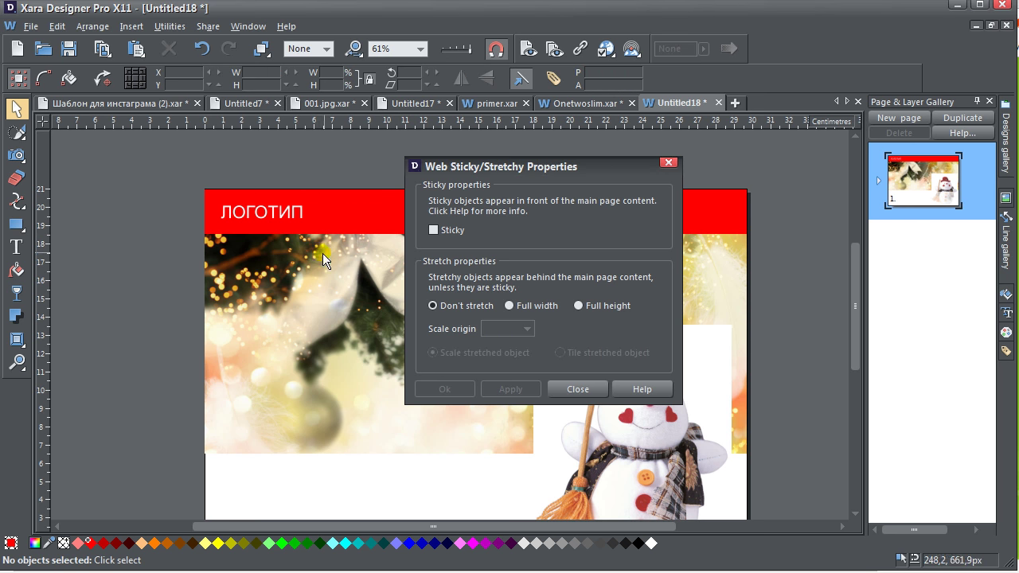
{"action": "left_click", "coordinate": [348, 228]}
{"action": "left_click", "coordinate": [433, 230]}
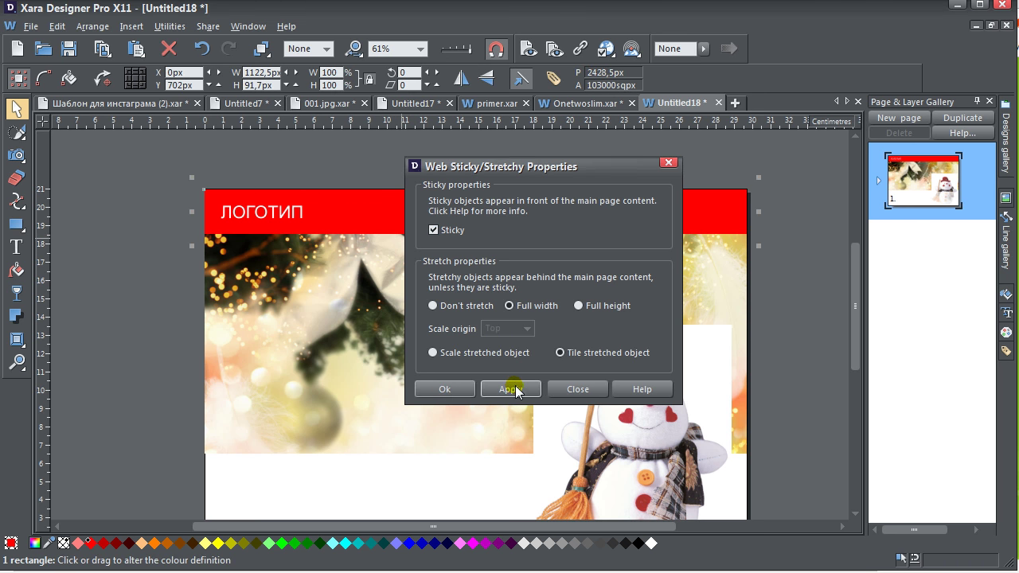
{"action": "left_click", "coordinate": [513, 389]}
- Check the sticky setting of the ЛОГОТИП text, close the Web Sticky/Stretchy properties and deselect the text
{"action": "left_click", "coordinate": [286, 213]}
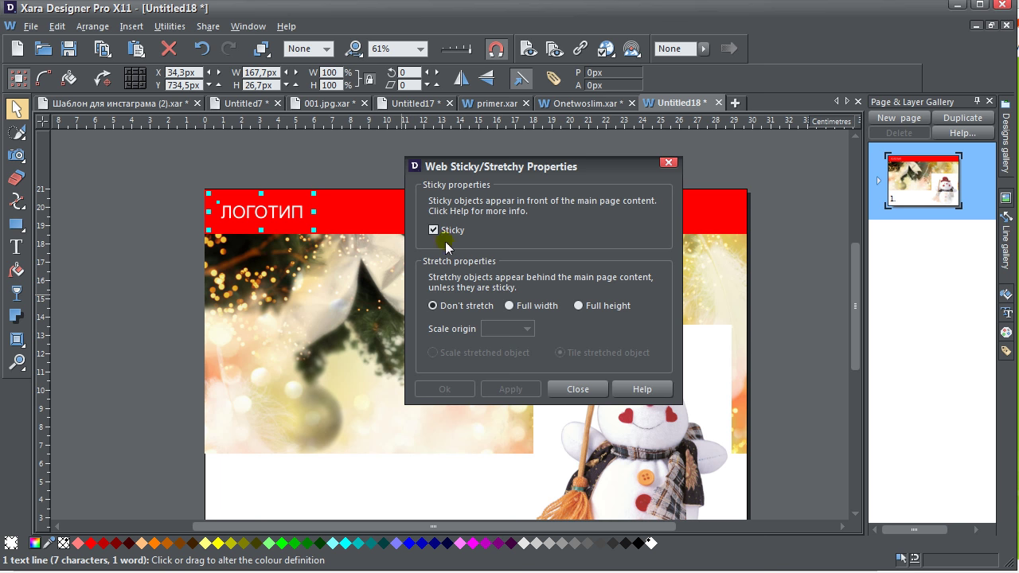
{"action": "left_click", "coordinate": [578, 390]}
{"action": "left_click", "coordinate": [166, 345]}
- Preview the page and scroll through it to check that the header stays in place, and close the preview
{"action": "left_click", "coordinate": [529, 49]}
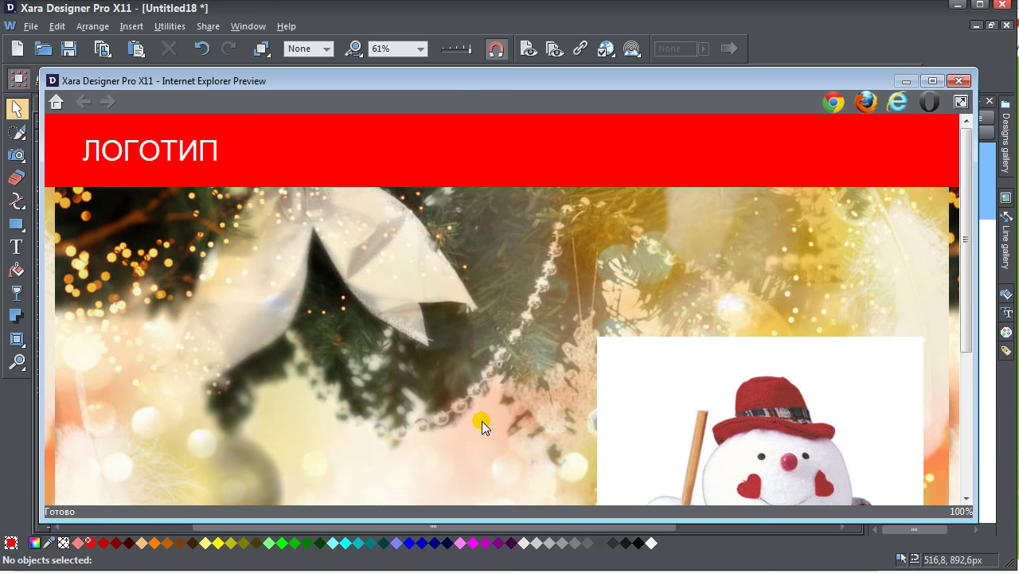
{"action": "scroll", "coordinate": [482, 422], "scroll_direction": "down", "scroll_amount": 2}
{"action": "scroll", "coordinate": [482, 422], "scroll_direction": "up", "scroll_amount": 3}
{"action": "scroll", "coordinate": [481, 422], "scroll_direction": "down", "scroll_amount": 3}
{"action": "scroll", "coordinate": [533, 402], "scroll_direction": "up", "scroll_amount": 3}
{"action": "scroll", "coordinate": [597, 378], "scroll_direction": "down", "scroll_amount": 3}
{"action": "scroll", "coordinate": [618, 372], "scroll_direction": "up", "scroll_amount": 3}
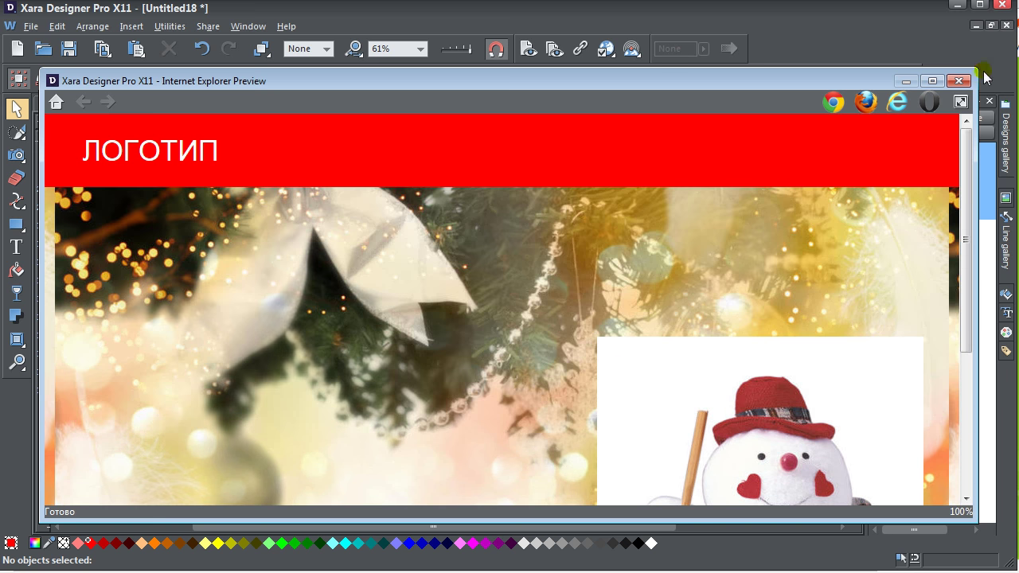
{"action": "left_click", "coordinate": [959, 80]}
- Reduce the red header rectangle's height to about 46 px and move the ЛОГОТИП text up inside it
{"action": "left_click", "coordinate": [484, 207]}
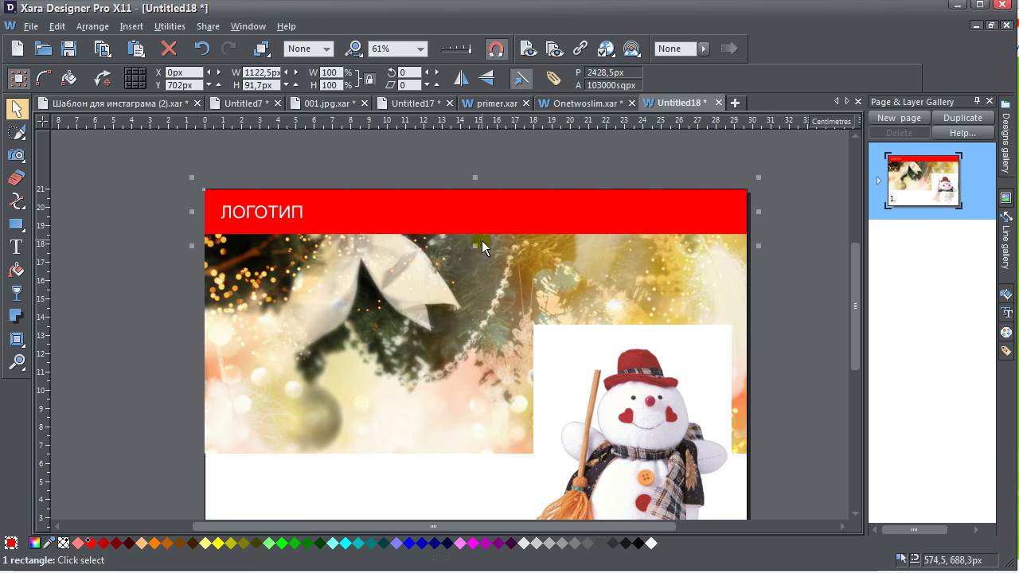
{"action": "left_click_drag", "start_coordinate": [478, 244], "coordinate": [474, 224]}
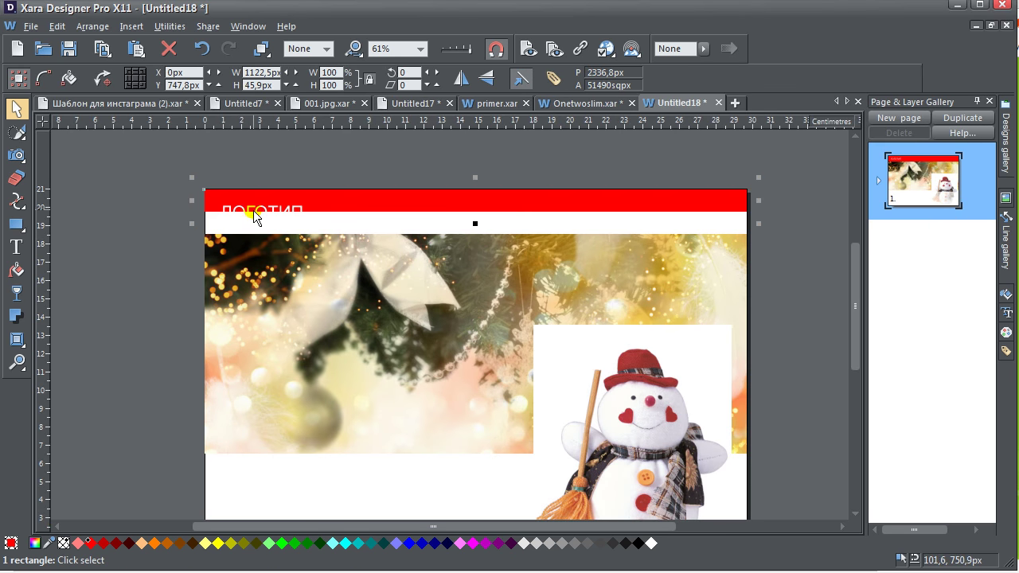
{"action": "left_click", "coordinate": [255, 215]}
{"action": "left_click_drag", "start_coordinate": [311, 227], "coordinate": [310, 170]}
{"action": "scroll", "coordinate": [255, 215], "scroll_direction": "up", "scroll_amount": 4}
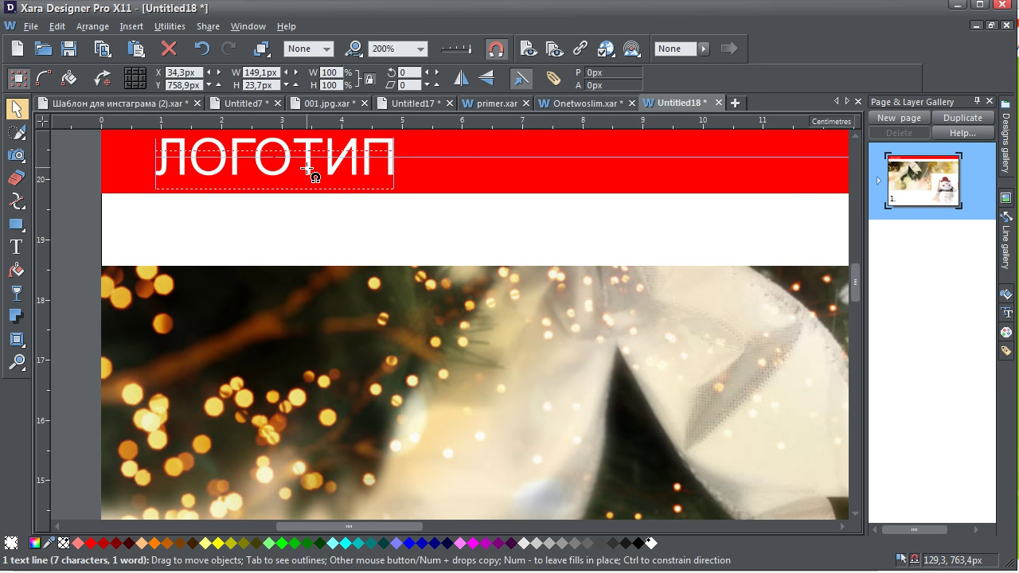
{"action": "scroll", "coordinate": [303, 189], "scroll_direction": "down", "scroll_amount": 2}
- Make the ЛОГОТИП header text bold
{"action": "left_click", "coordinate": [16, 247]}
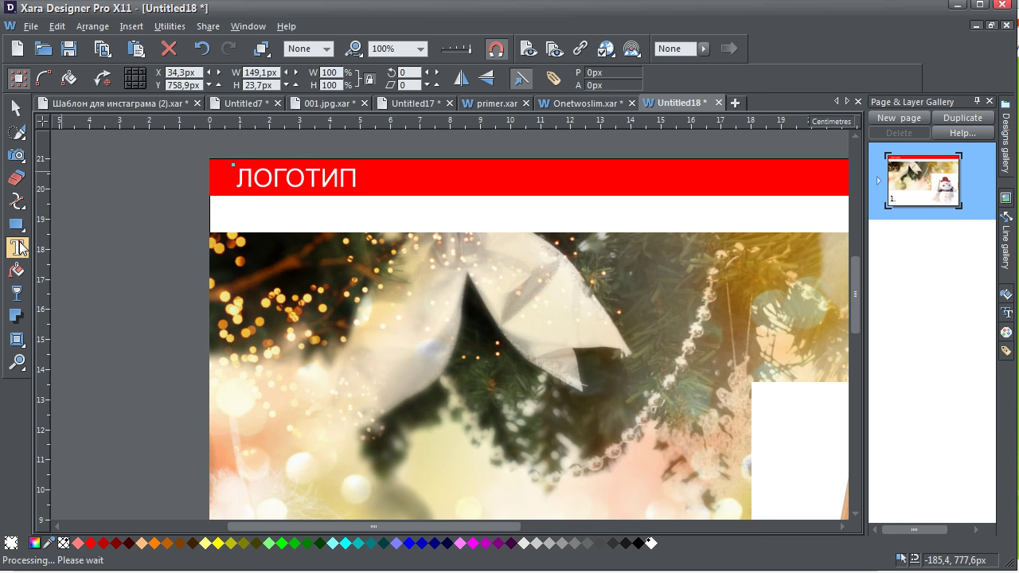
{"action": "double_click", "coordinate": [287, 179]}
{"action": "left_click", "coordinate": [389, 78]}
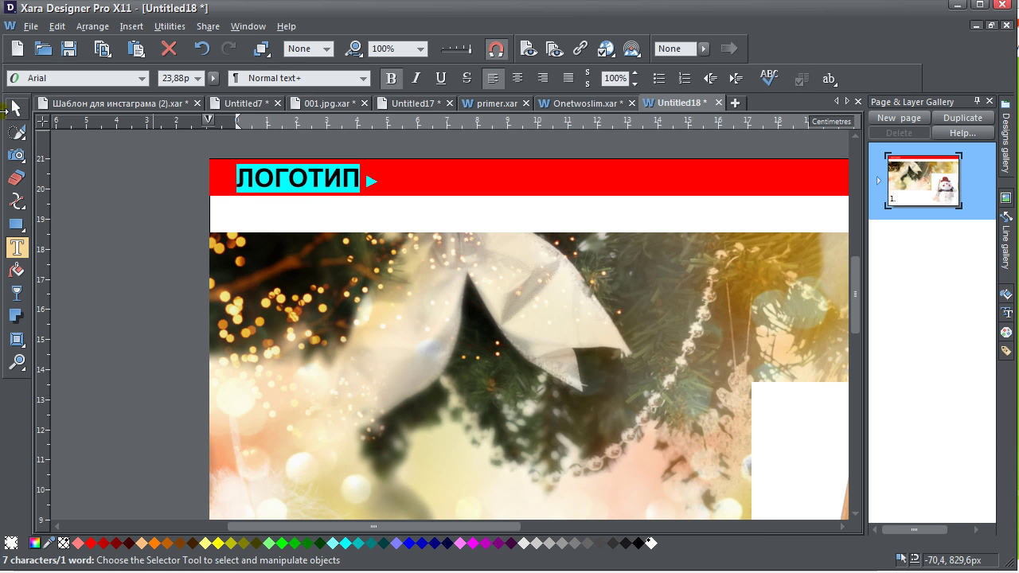
{"action": "key", "text": "Escape"}
- Extend the background picture's frame up to the red header and widen it beyond both page edges, to about 2028 by 501 px
{"action": "left_click", "coordinate": [326, 257]}
{"action": "left_click_drag", "start_coordinate": [655, 222], "coordinate": [658, 182]}
{"action": "scroll", "coordinate": [638, 272], "scroll_direction": "down", "scroll_amount": 3}
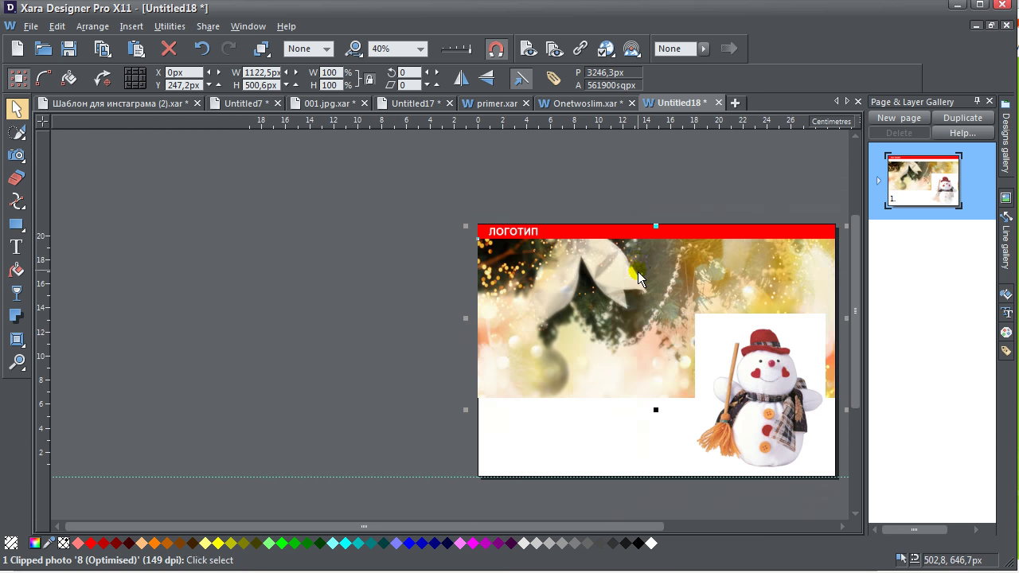
{"action": "scroll", "coordinate": [244, 221], "scroll_direction": "right", "scroll_amount": 5}
{"action": "left_click_drag", "start_coordinate": [394, 238], "coordinate": [540, 237]}
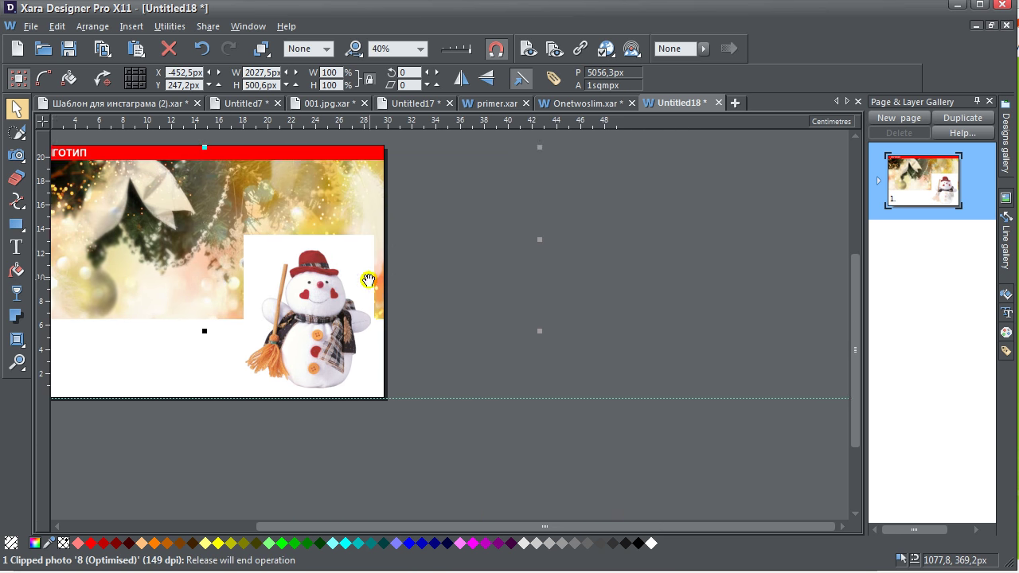
- Enlarge the background picture's bitmap fill to 120 dpi and reposition it so the image extends past both page edges
{"action": "left_click", "coordinate": [16, 270]}
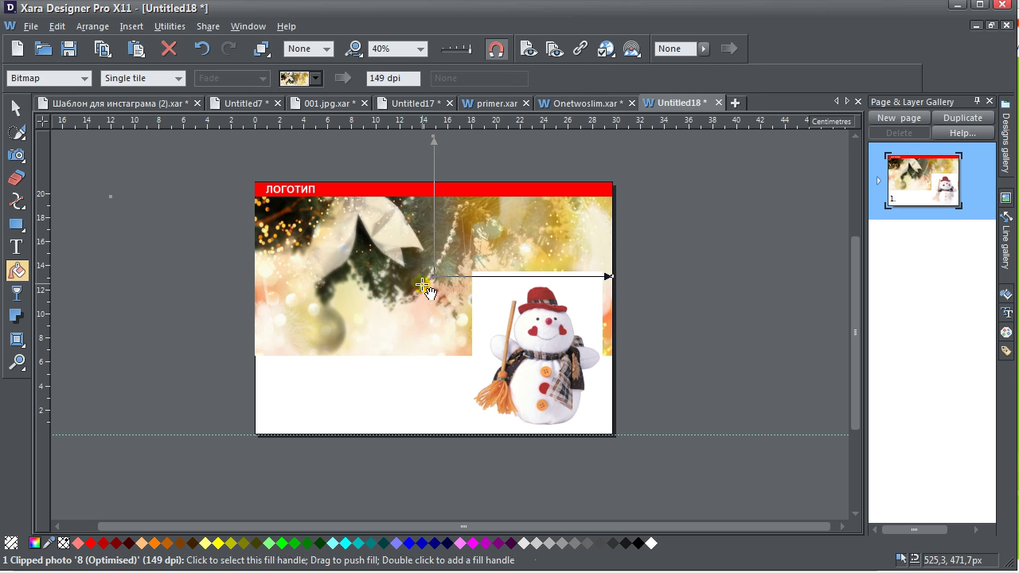
{"action": "left_click_drag", "start_coordinate": [284, 220], "coordinate": [435, 285]}
{"action": "left_click_drag", "start_coordinate": [719, 259], "coordinate": [503, 319]}
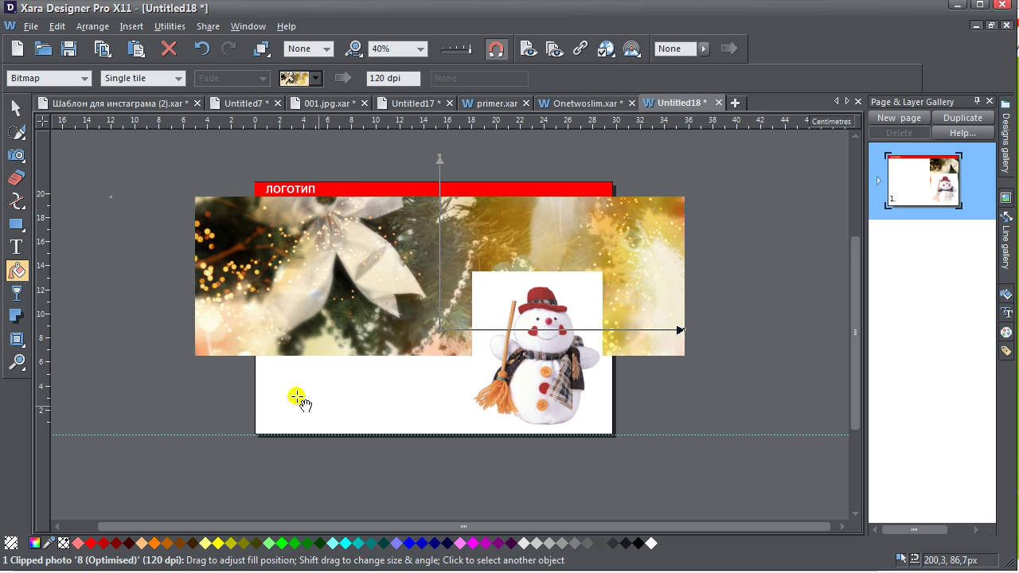
{"action": "left_click_drag", "start_coordinate": [420, 301], "coordinate": [412, 300]}
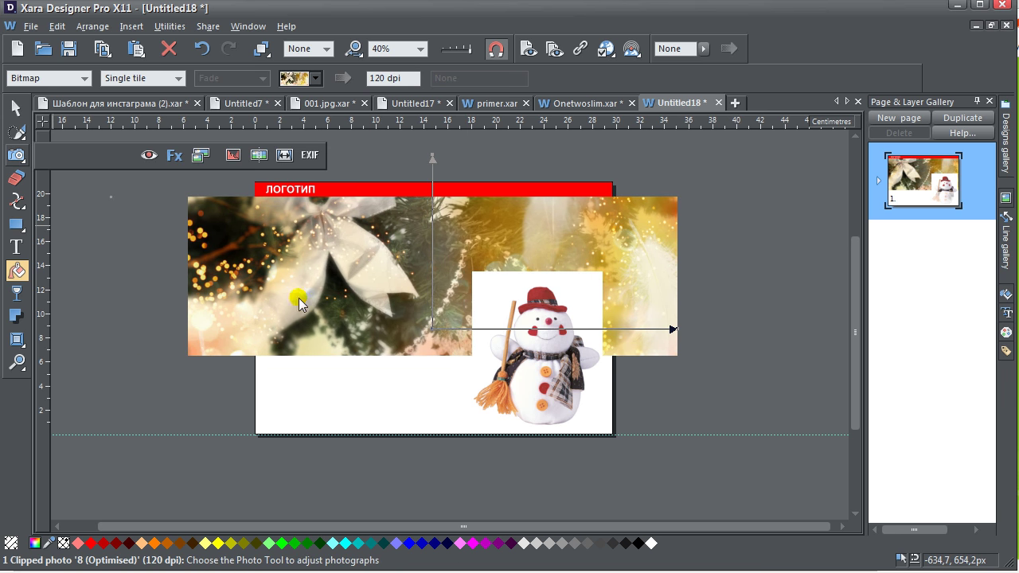
- Trim the background photo's clip frame to the visible image, about 1540 px wide, and deselect it
{"action": "double_click", "coordinate": [263, 277]}
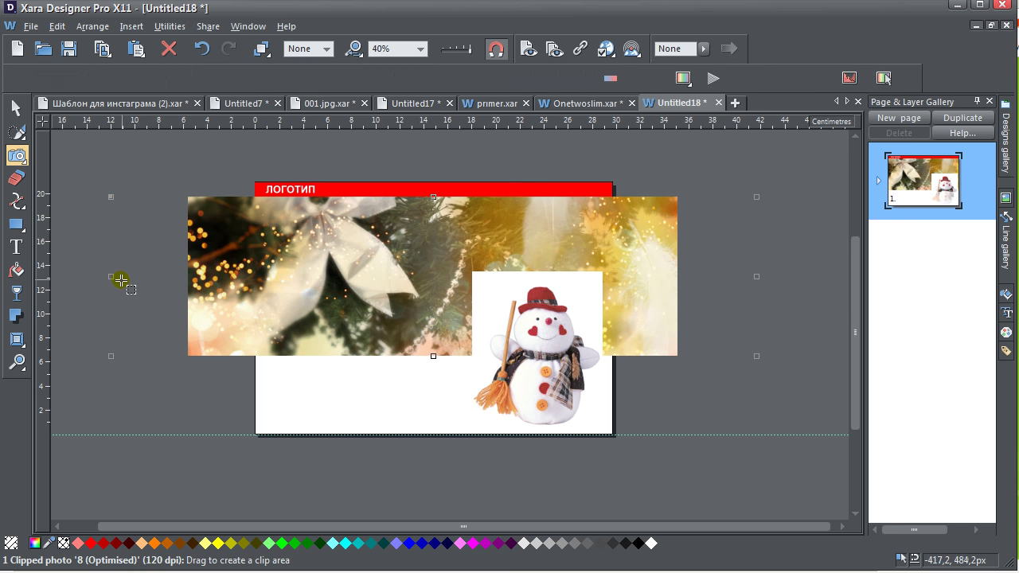
{"action": "left_click", "coordinate": [178, 284]}
{"action": "left_click", "coordinate": [655, 307]}
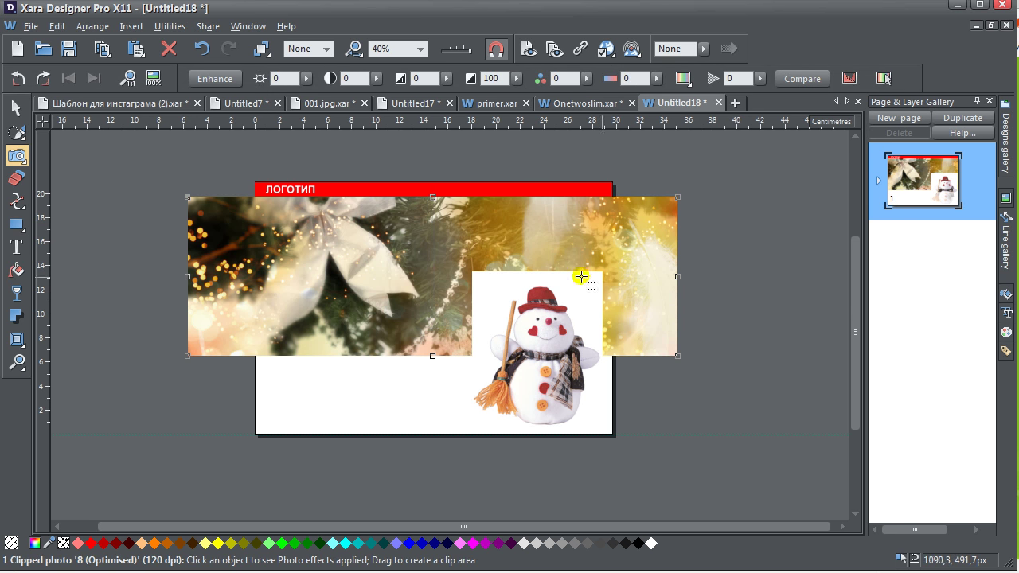
{"action": "left_click", "coordinate": [15, 107]}
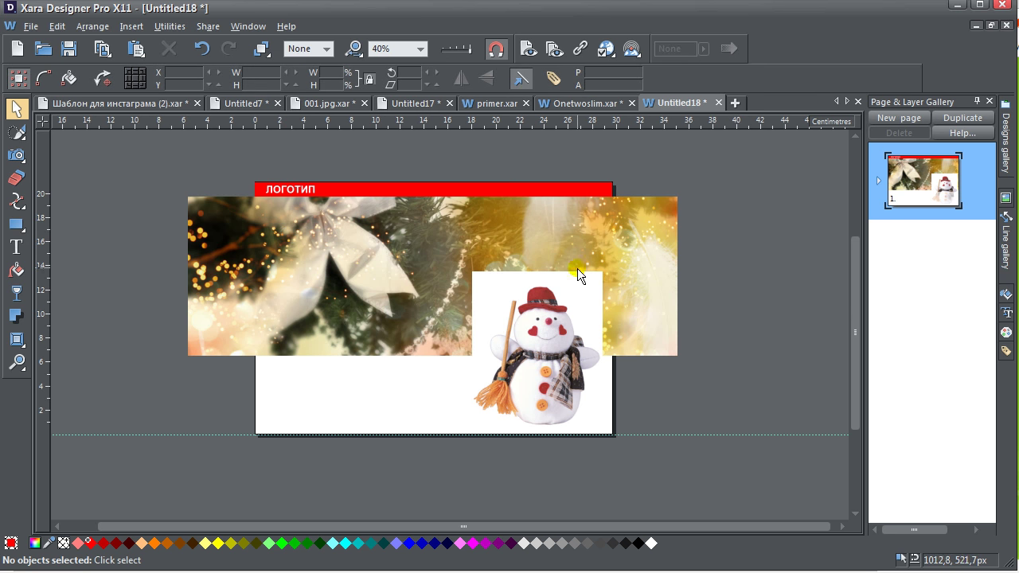
- Move the snowman photo up onto the background picture and shrink it to fit within the picture's height
{"action": "left_click_drag", "start_coordinate": [553, 305], "coordinate": [547, 230]}
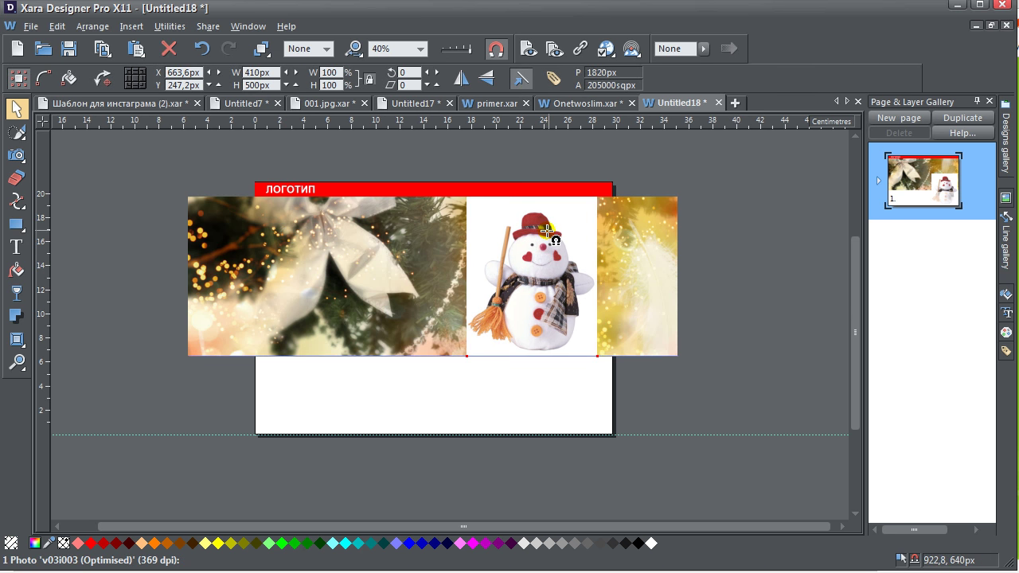
{"action": "left_click_drag", "start_coordinate": [620, 369], "coordinate": [598, 344]}
- Set the background photo's full-width stretch to Scale stretched object with Top scale origin, apply it and close the properties
{"action": "left_click", "coordinate": [223, 274]}
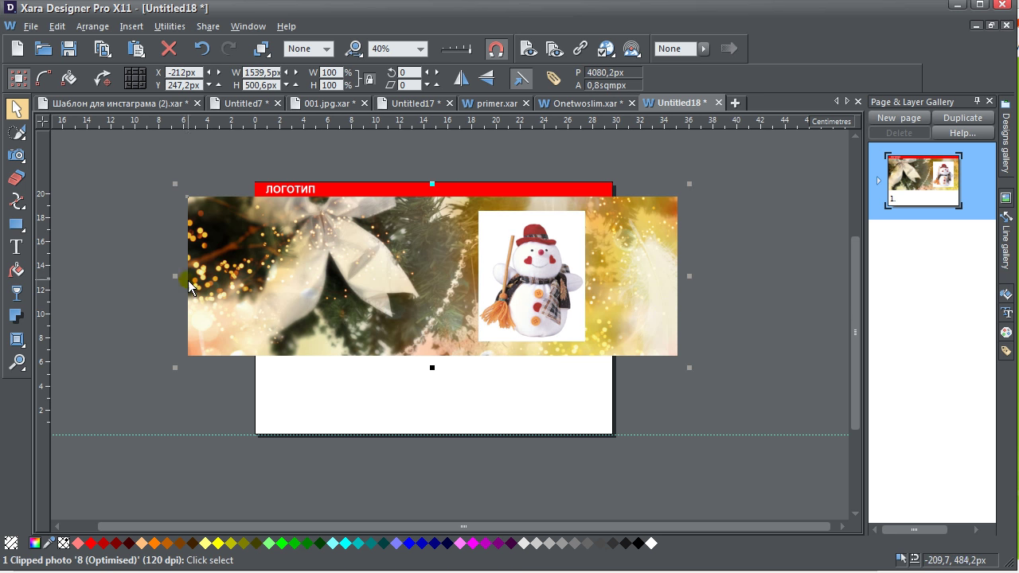
{"action": "left_click", "coordinate": [16, 271]}
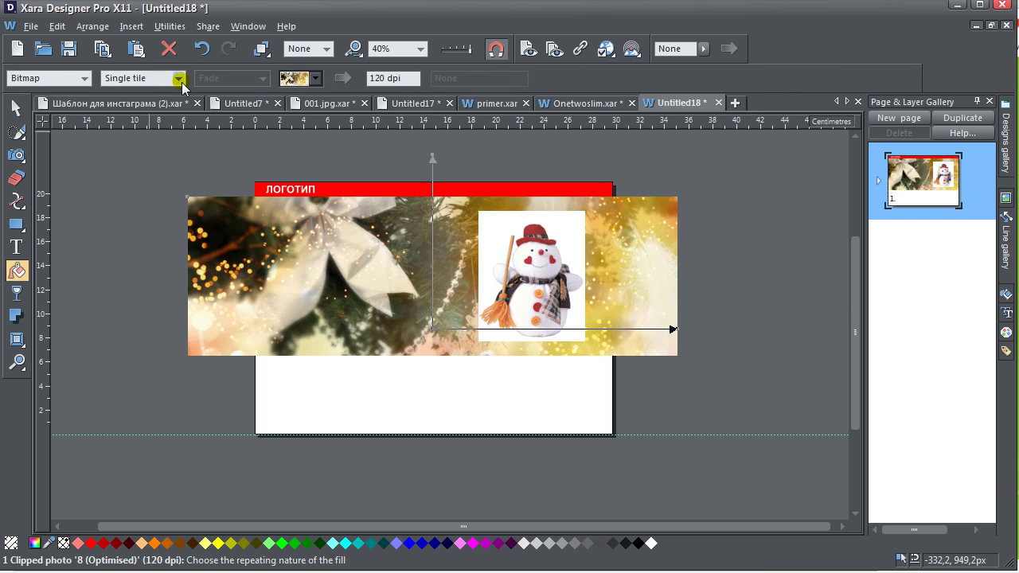
{"action": "left_click", "coordinate": [16, 108]}
{"action": "right_click", "coordinate": [269, 280]}
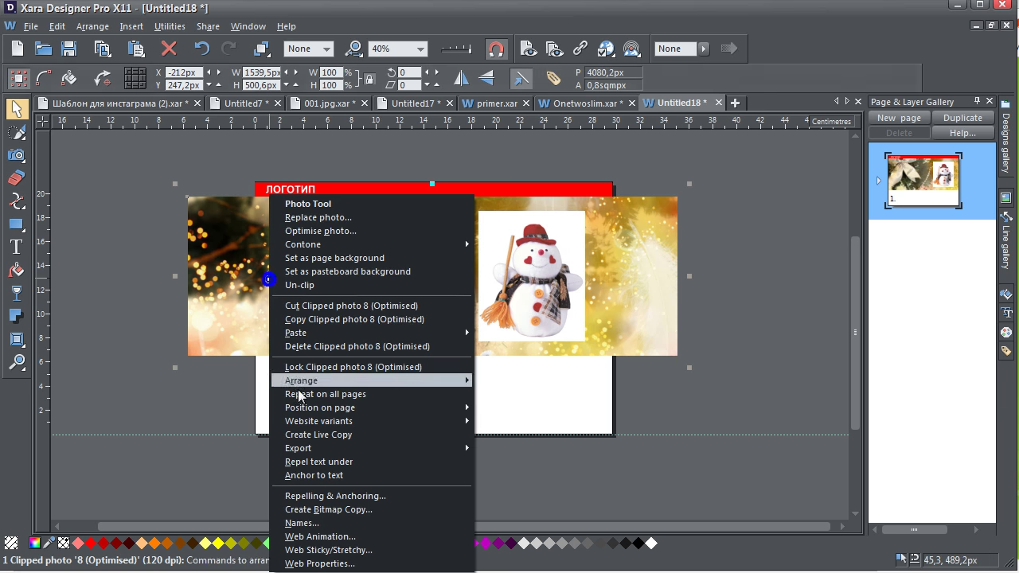
{"action": "left_click", "coordinate": [336, 550]}
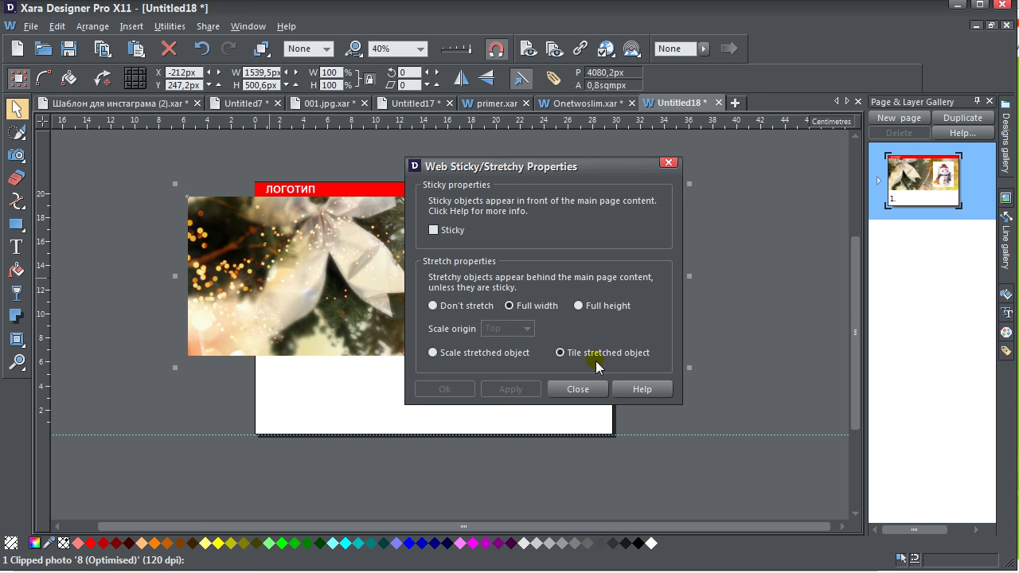
{"action": "left_click", "coordinate": [514, 352]}
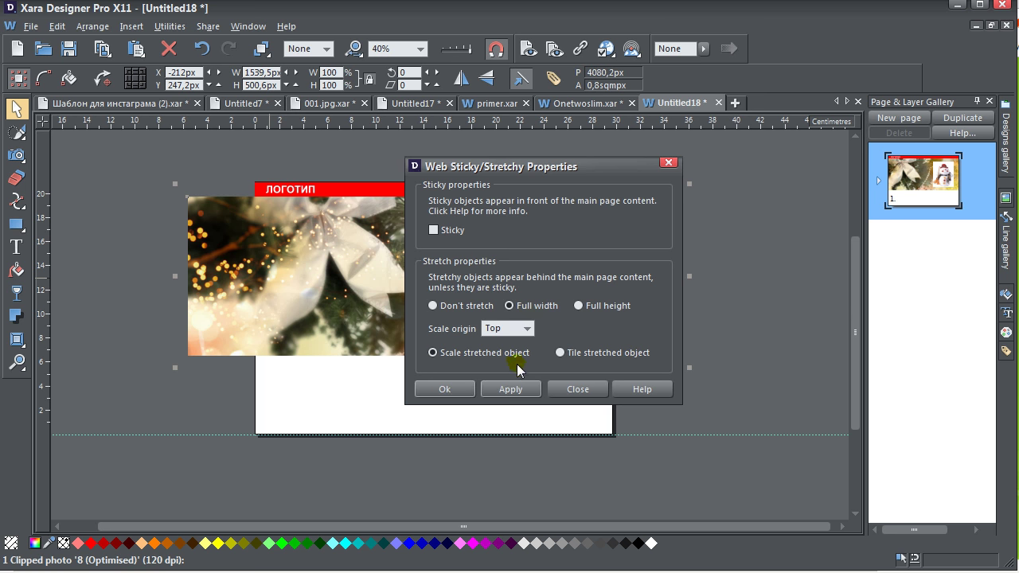
{"action": "left_click", "coordinate": [516, 389]}
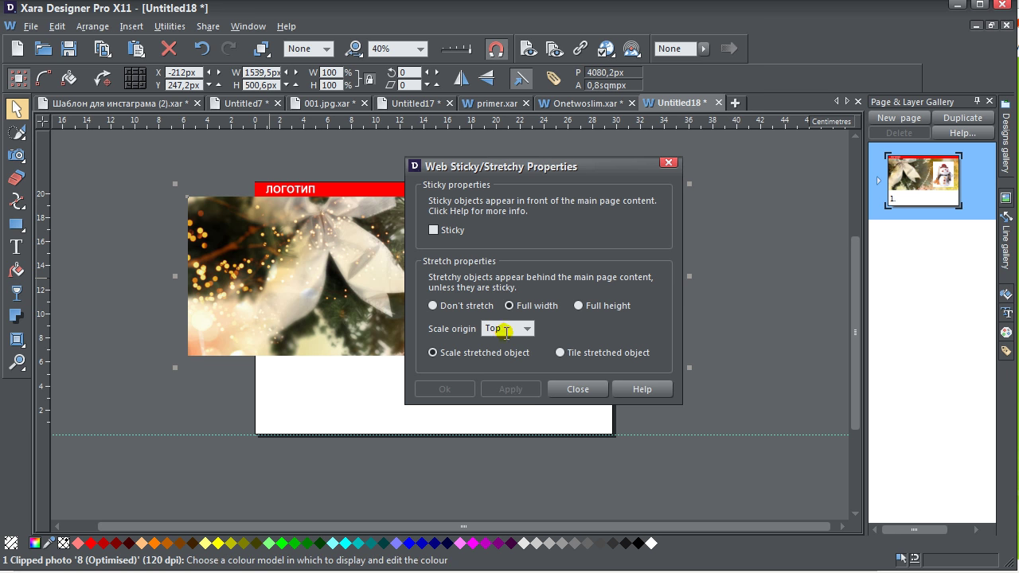
{"action": "left_click", "coordinate": [578, 389]}
{"action": "left_click", "coordinate": [507, 395]}
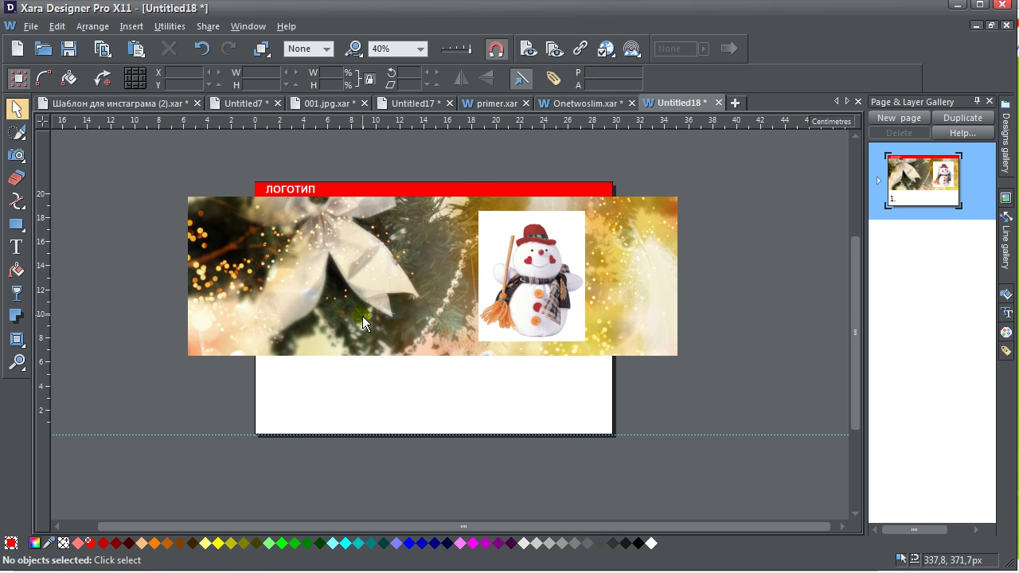
- Preview the page at different window widths to check how the picture scales, and open the page in Chrome
{"action": "left_click", "coordinate": [344, 256]}
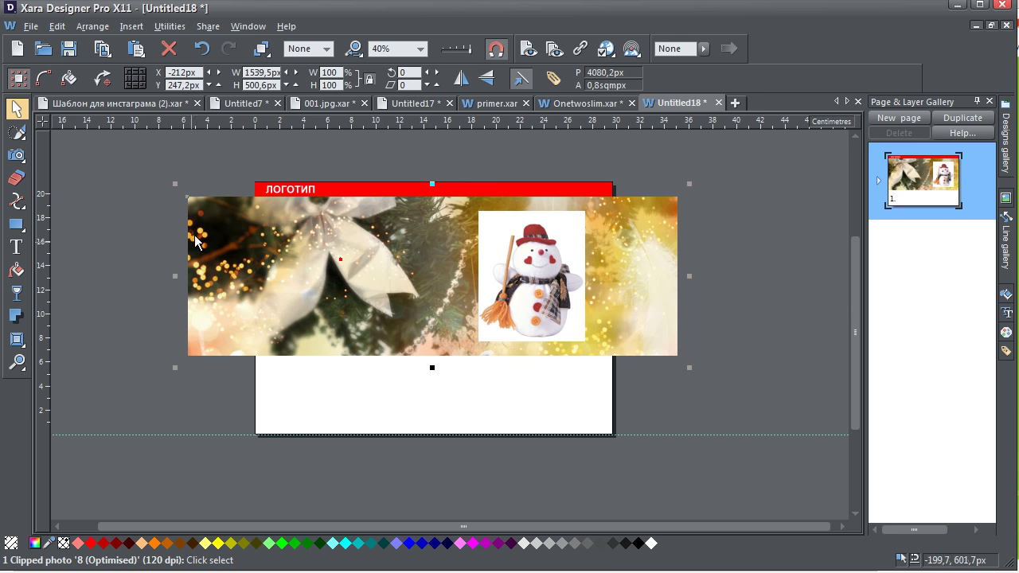
{"action": "left_click", "coordinate": [529, 49]}
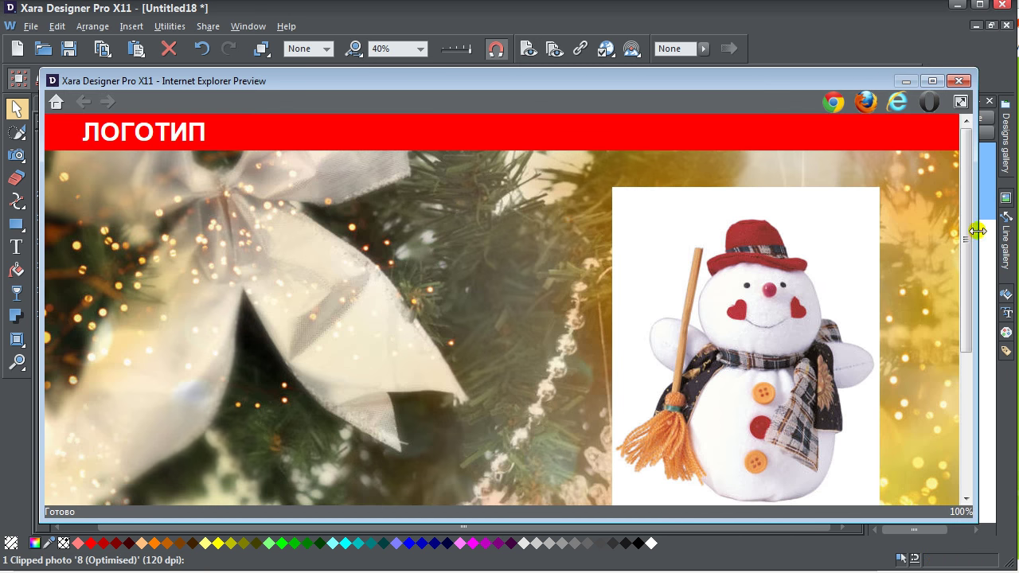
{"action": "left_click_drag", "start_coordinate": [977, 231], "coordinate": [987, 271]}
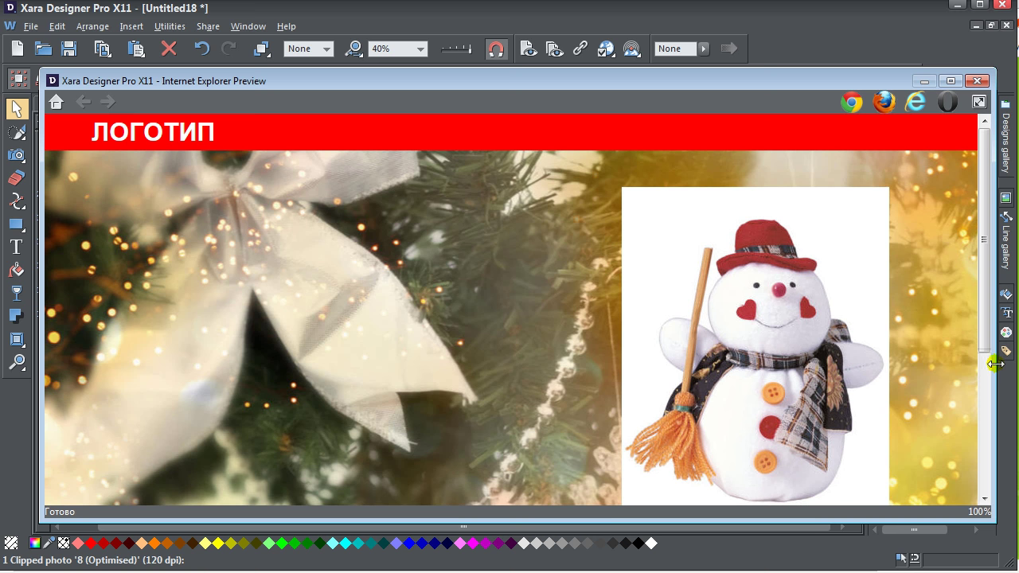
{"action": "left_click_drag", "start_coordinate": [993, 363], "coordinate": [970, 350]}
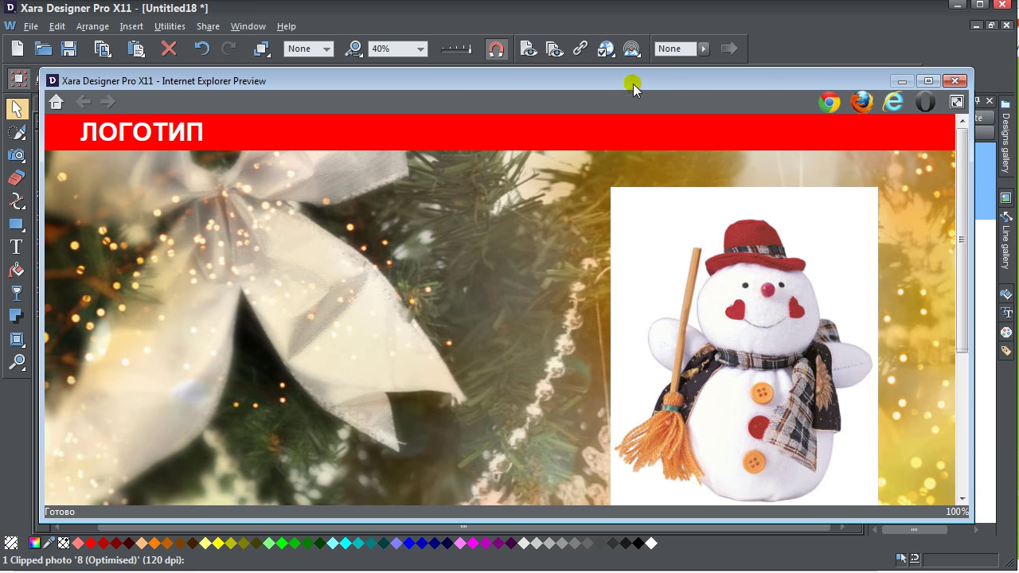
{"action": "left_click", "coordinate": [833, 106]}
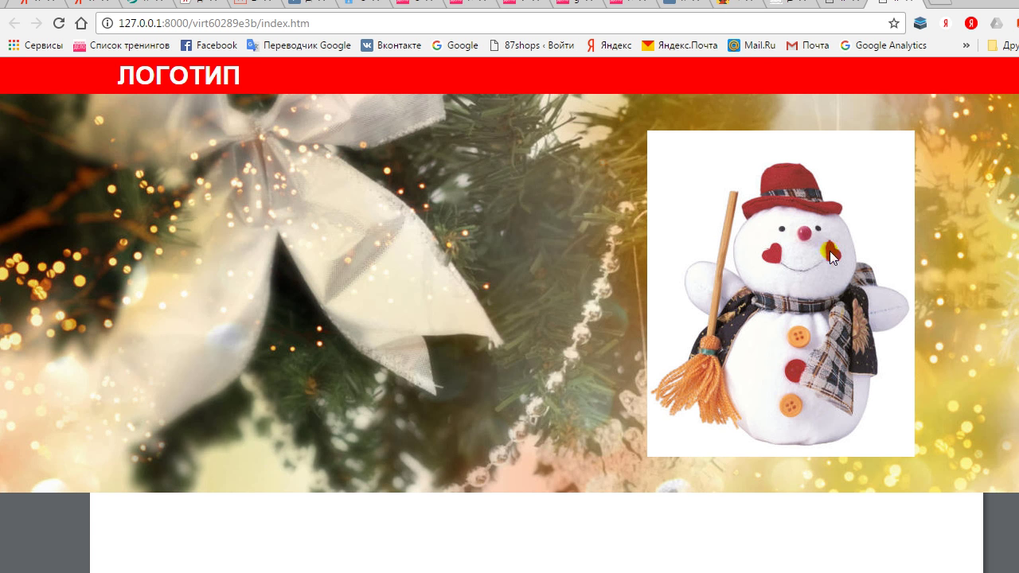
- Look over the page in Chrome, close its tab, switch back to Xara Designer Pro and close the preview
{"action": "scroll", "coordinate": [534, 253], "scroll_direction": "down", "scroll_amount": 2}
{"action": "scroll", "coordinate": [534, 252], "scroll_direction": "up", "scroll_amount": 2}
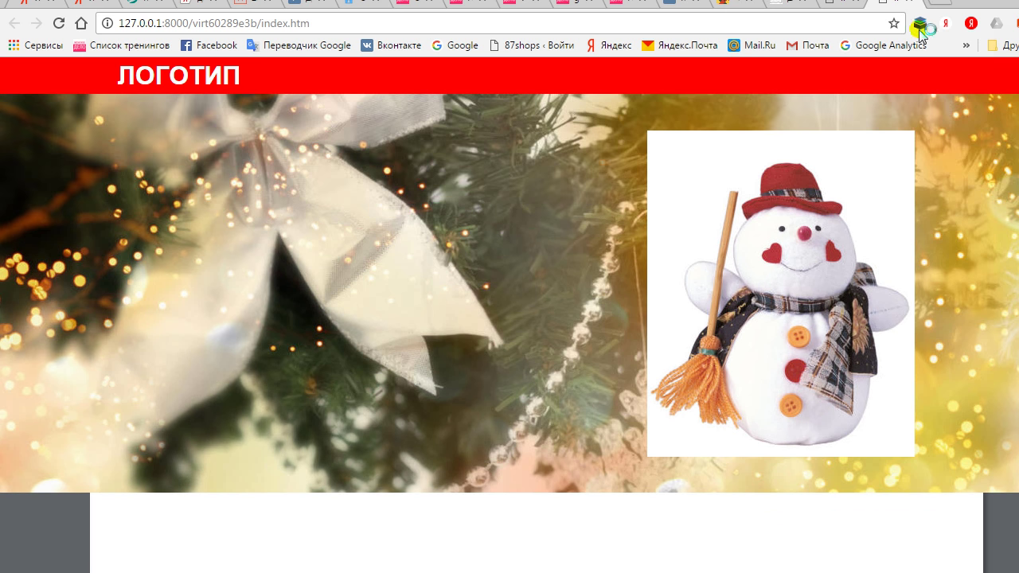
{"action": "key", "text": "ctrl+w"}
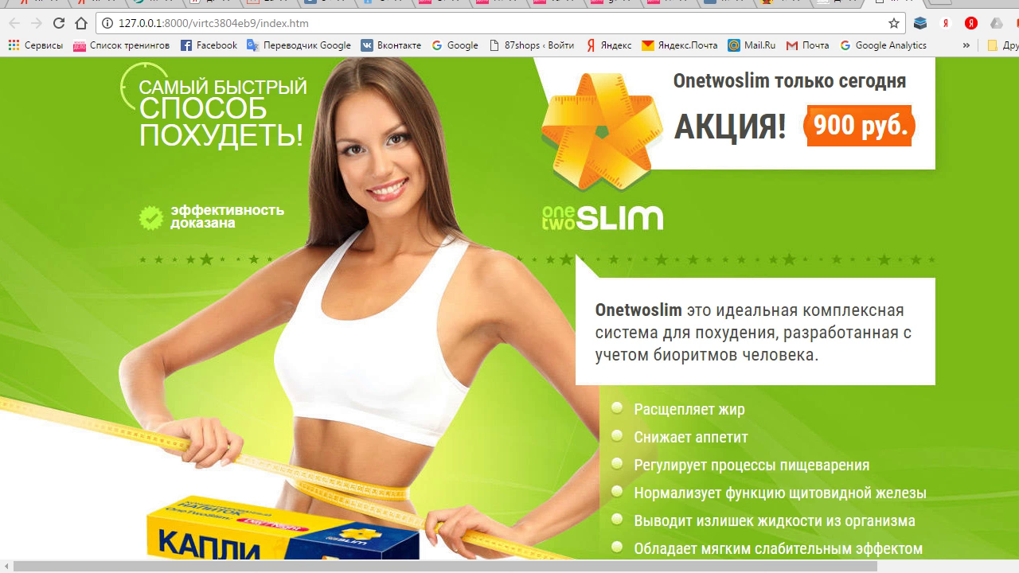
{"action": "key", "text": "alt+Tab"}
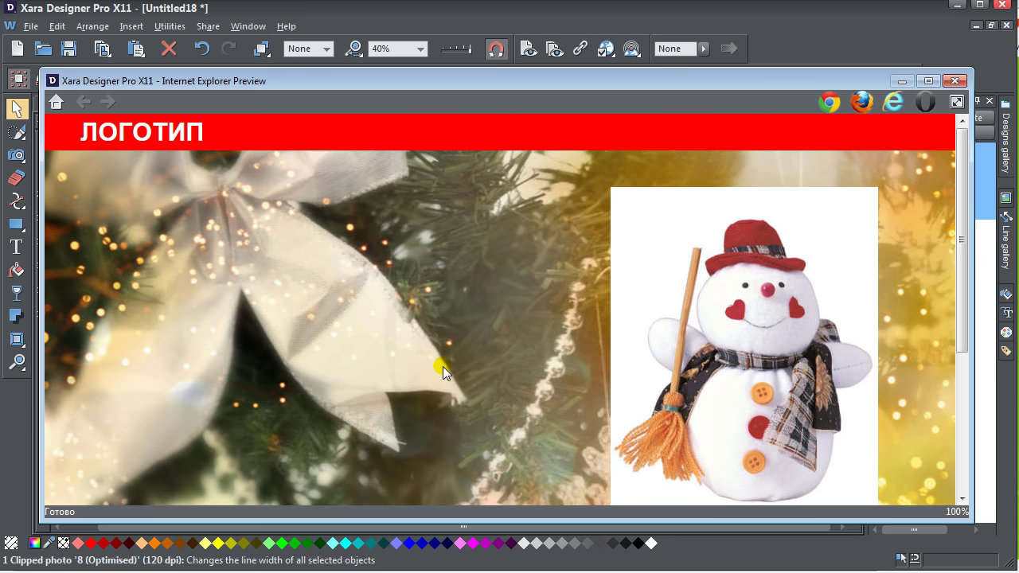
{"action": "left_click", "coordinate": [955, 81]}
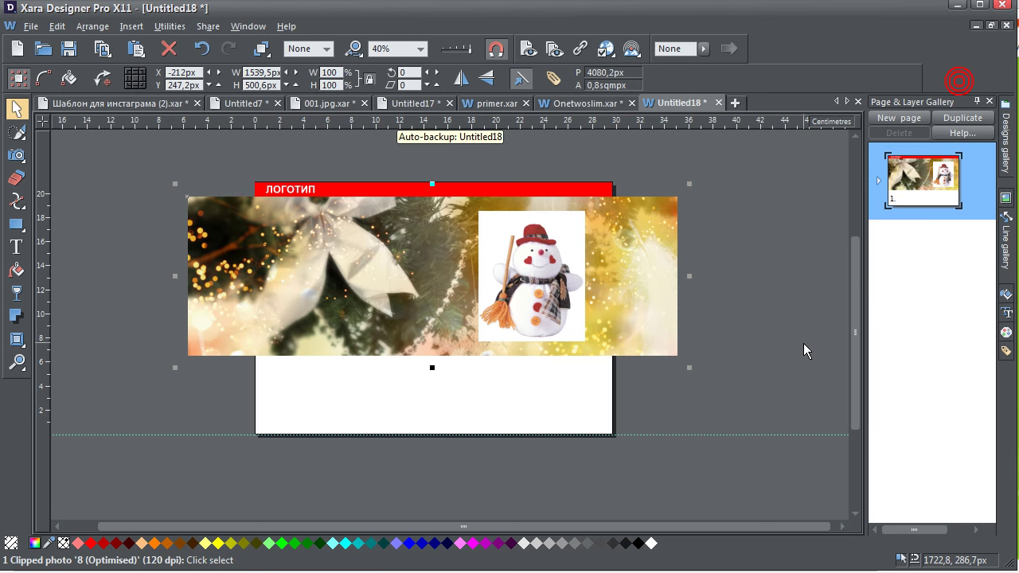
- Delete the snowman photo and place an enlarged copy of the ЛОГОТИП text on the background picture instead
{"action": "left_click", "coordinate": [582, 310]}
{"action": "key", "text": "Delete"}
{"action": "left_click_drag", "start_coordinate": [307, 192], "coordinate": [539, 266]}
- Replace the copied text's wording with the single-line headline "Текст вашей страницы"
{"action": "double_click", "coordinate": [522, 275]}
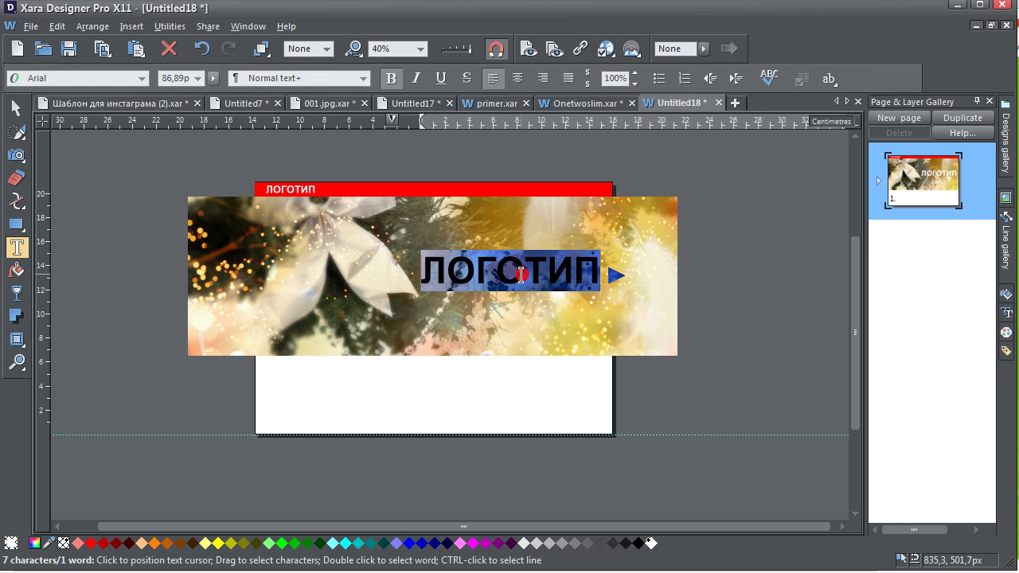
{"action": "type", "text": "Текст"}
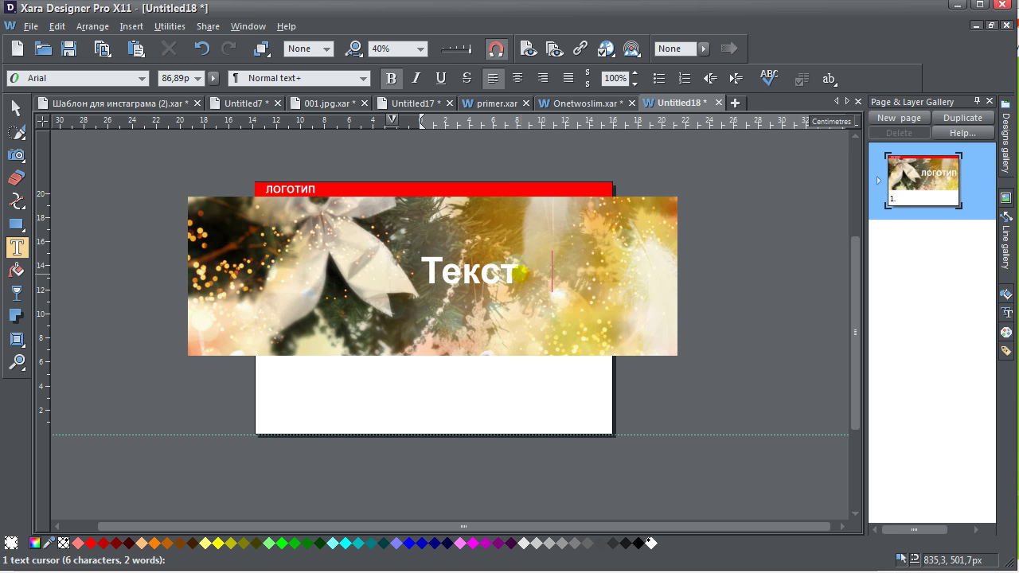
{"action": "type", "text": " вашей стран"}
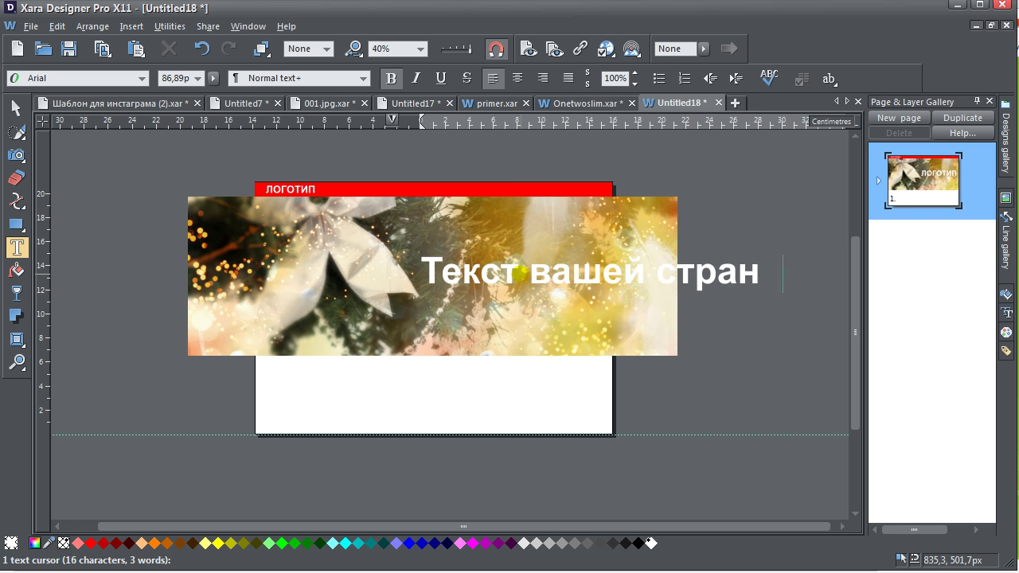
{"action": "type", "text": "ич"}
{"action": "key", "text": "Return"}
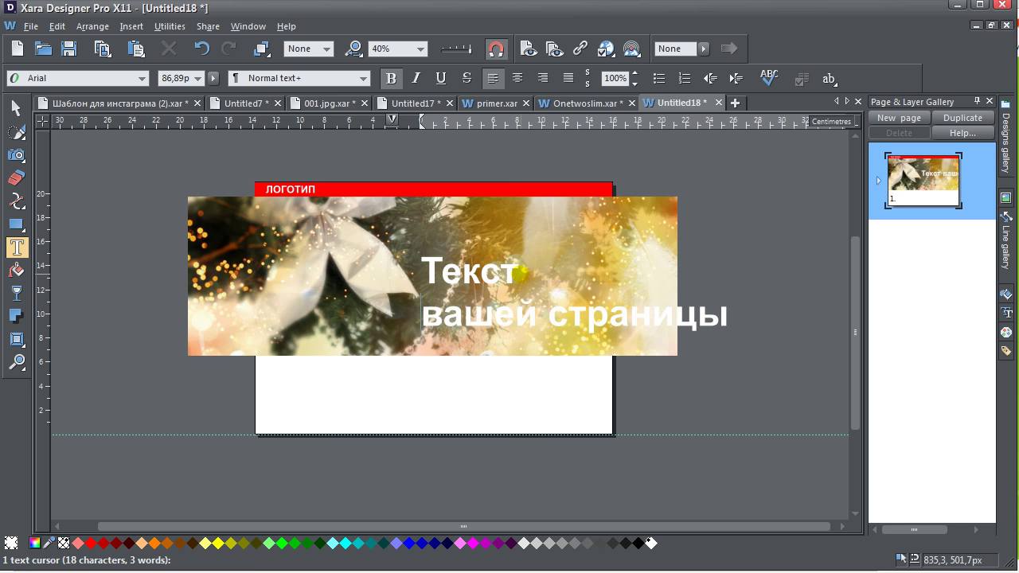
{"action": "key", "text": "Delete"}
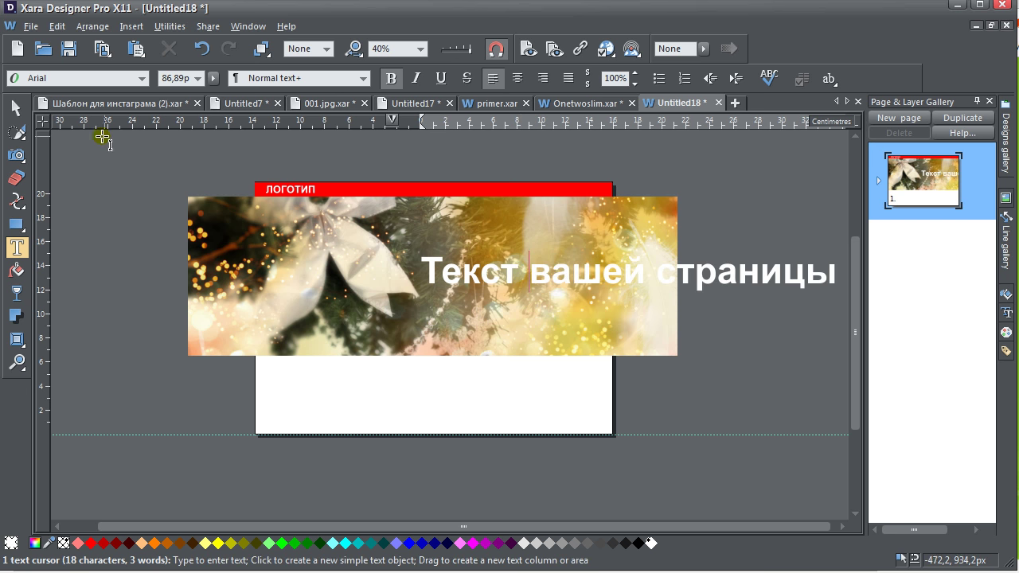
- Move the headline to the upper part of the picture, shrink it to about 917 px wide and deselect it
{"action": "left_click", "coordinate": [16, 108]}
{"action": "left_click_drag", "start_coordinate": [430, 275], "coordinate": [315, 248]}
{"action": "left_click_drag", "start_coordinate": [719, 234], "coordinate": [594, 263]}
{"action": "left_click_drag", "start_coordinate": [493, 243], "coordinate": [488, 245]}
{"action": "left_click", "coordinate": [99, 264]}
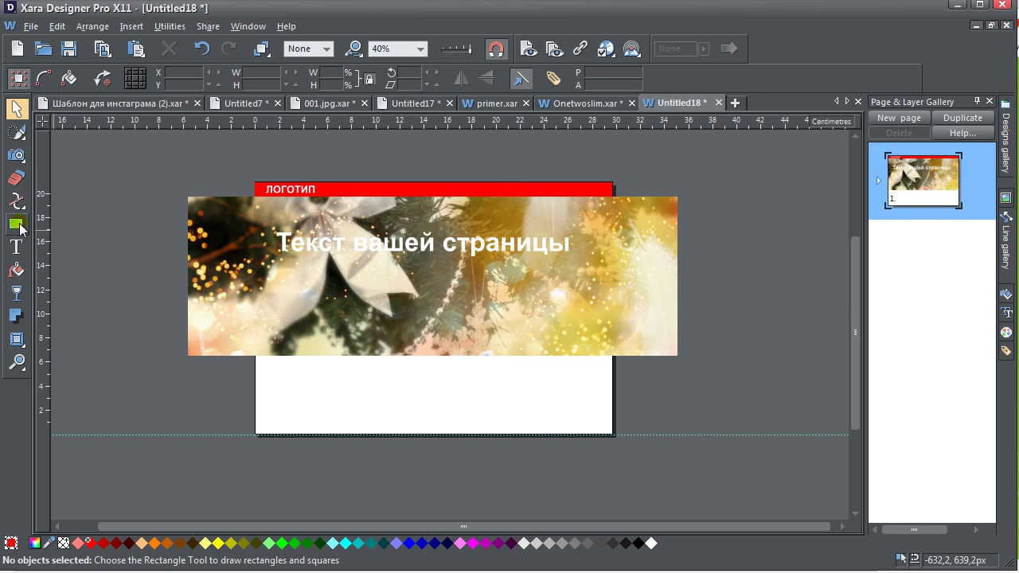
- Draw a red rectangle about 972 by 157 px under the headline and create a text area inside it
{"action": "left_click", "coordinate": [16, 224]}
{"action": "left_click_drag", "start_coordinate": [269, 278], "coordinate": [579, 329]}
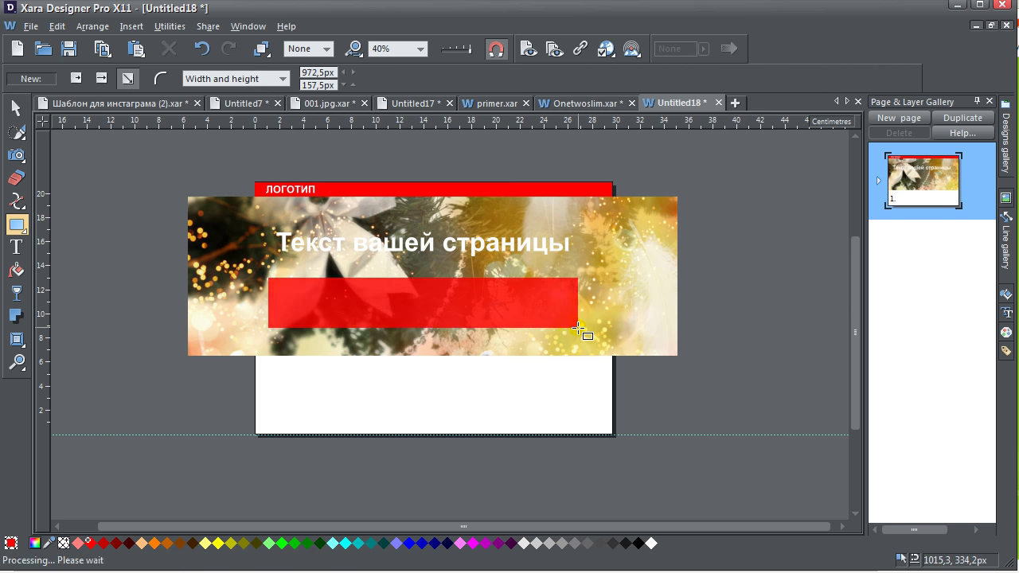
{"action": "left_click", "coordinate": [16, 247]}
{"action": "left_click_drag", "start_coordinate": [283, 288], "coordinate": [564, 327]}
- Enter "Большой текст на вашей странице." in the new text area in non-bold 32 pt Arial
{"action": "type", "text": "Pe"}
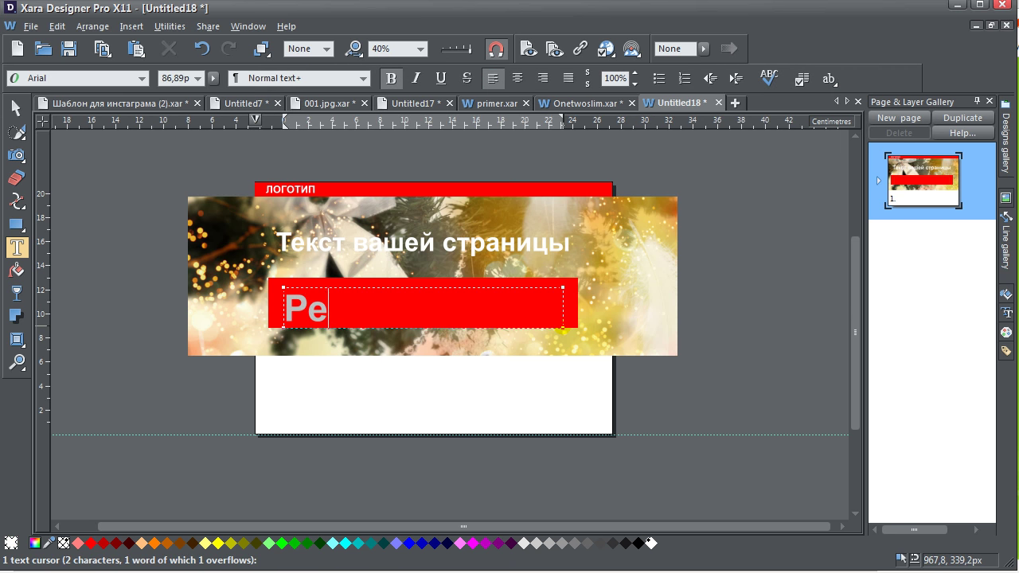
{"action": "key", "text": "ctrl+a"}
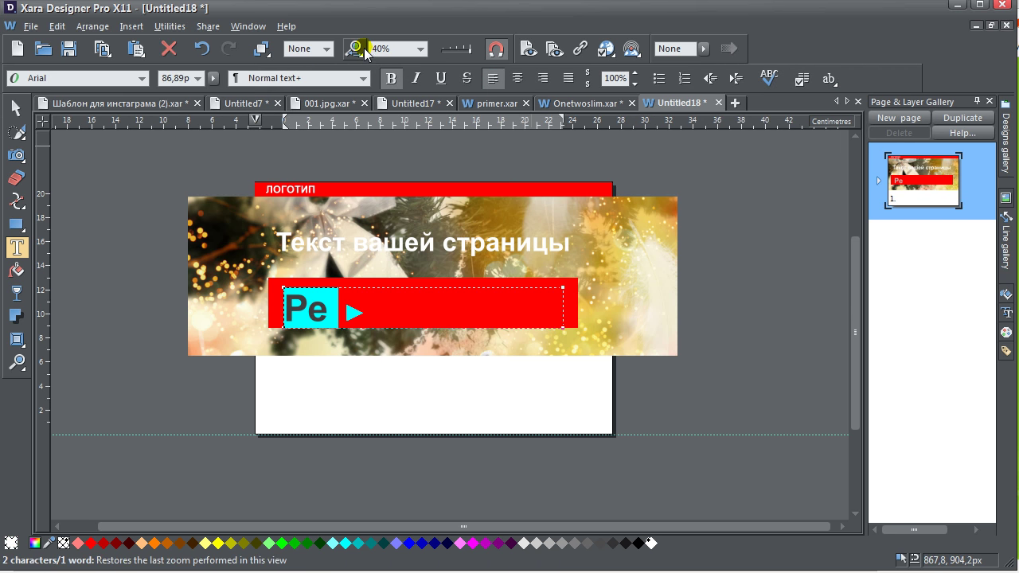
{"action": "left_click", "coordinate": [389, 78]}
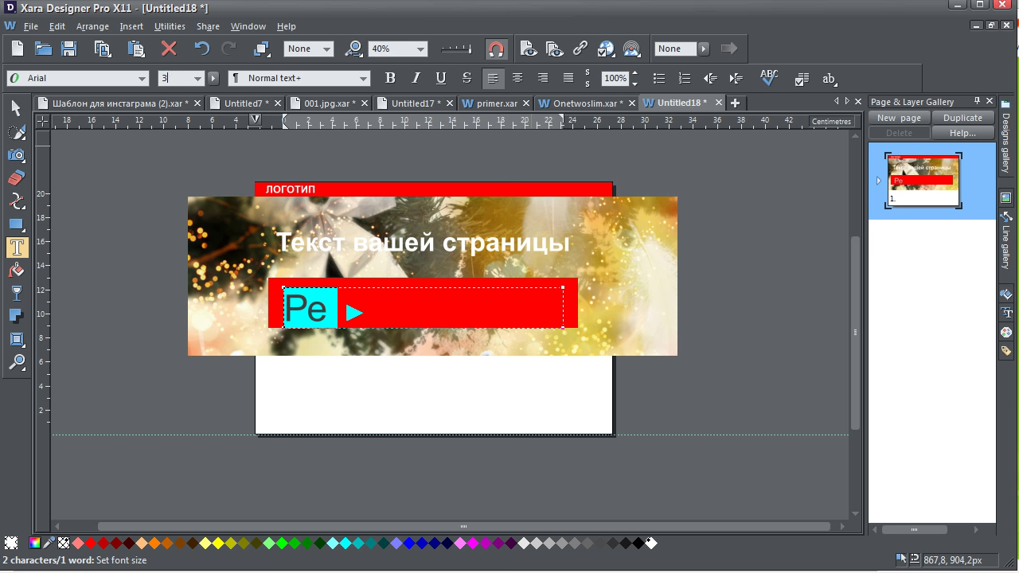
{"action": "type", "text": "32"}
{"action": "key", "text": "Return"}
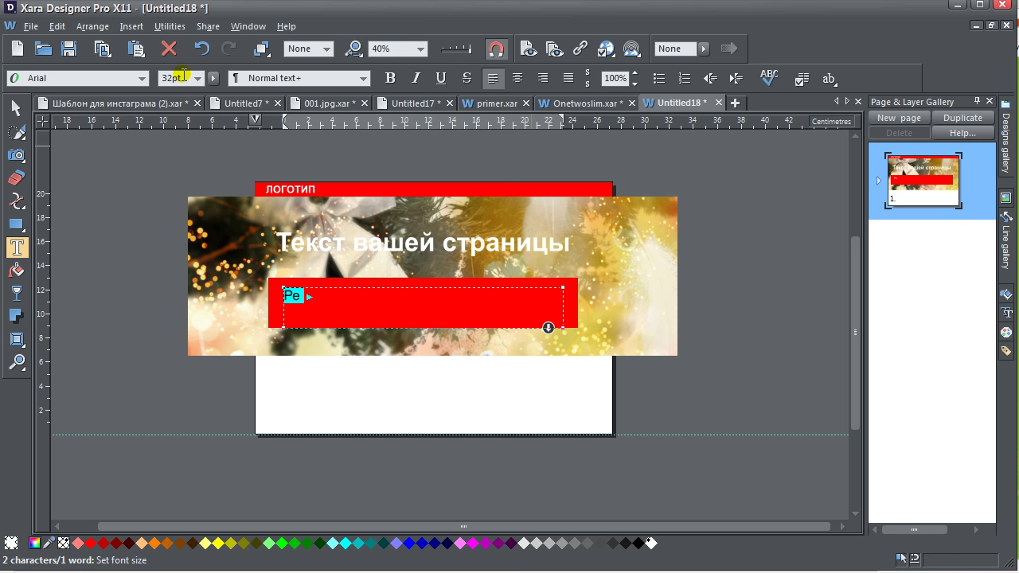
{"action": "type", "text": "Большой"}
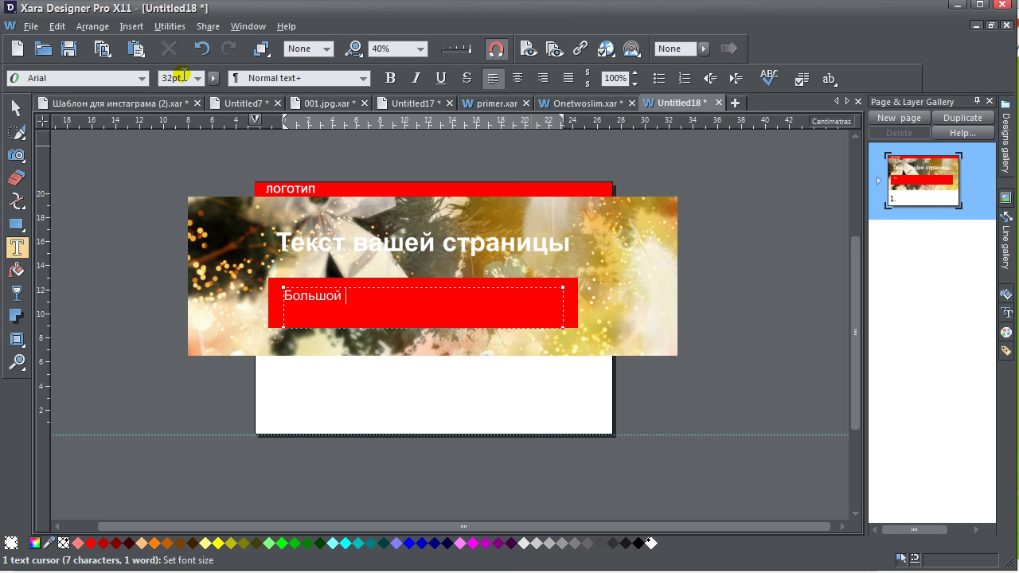
{"action": "type", "text": " текст на вашей страни"}
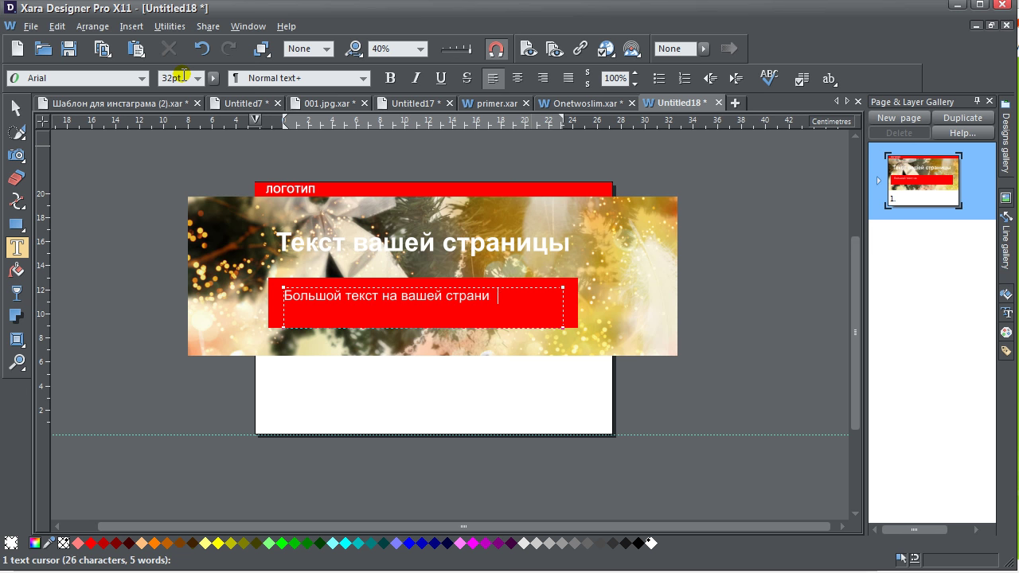
- Copy the body sentence and paste it repeatedly to make five identical lines in the text area
{"action": "key", "text": "ctrl+a"}
{"action": "key", "text": "Right"}
{"action": "key", "text": "ctrl+a"}
{"action": "key", "text": "Right"}
{"action": "key", "text": "ctrl+v"}
{"action": "key", "text": "ctrl+v"}
{"action": "key", "text": "ctrl+v"}
{"action": "key", "text": "ctrl+v"}
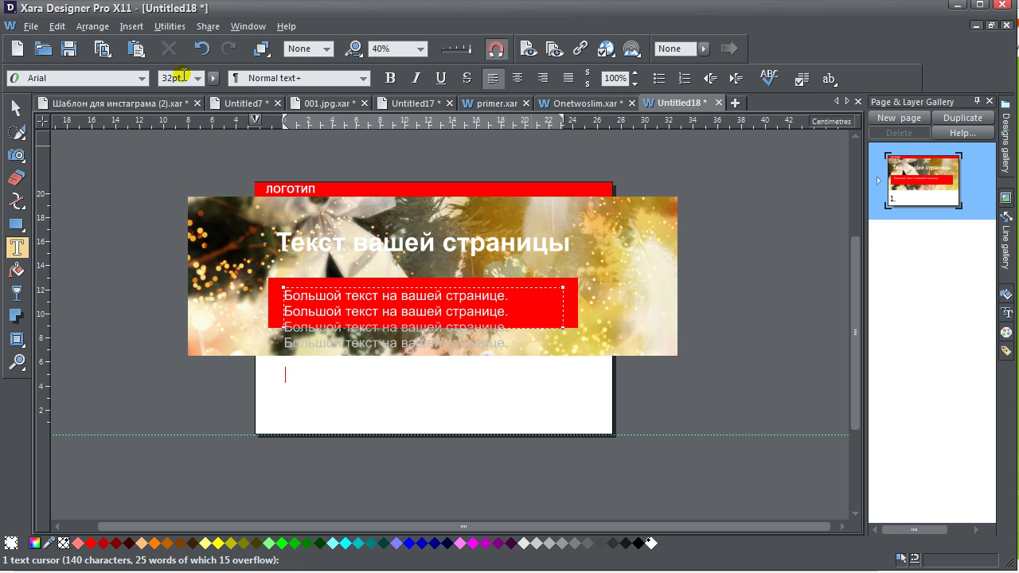
- Join the repeated lines into one running paragraph, dropping the second "Большой" and deleting the surplus sentences at the end
{"action": "key", "text": "ctrl+shift+Right"}
{"action": "key", "text": "Delete"}
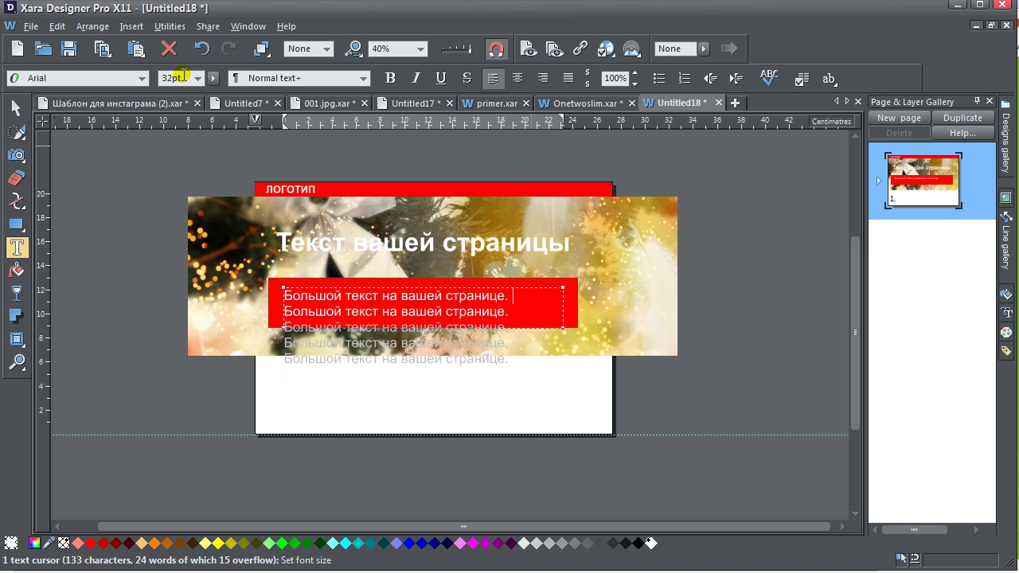
{"action": "key", "text": "Delete"}
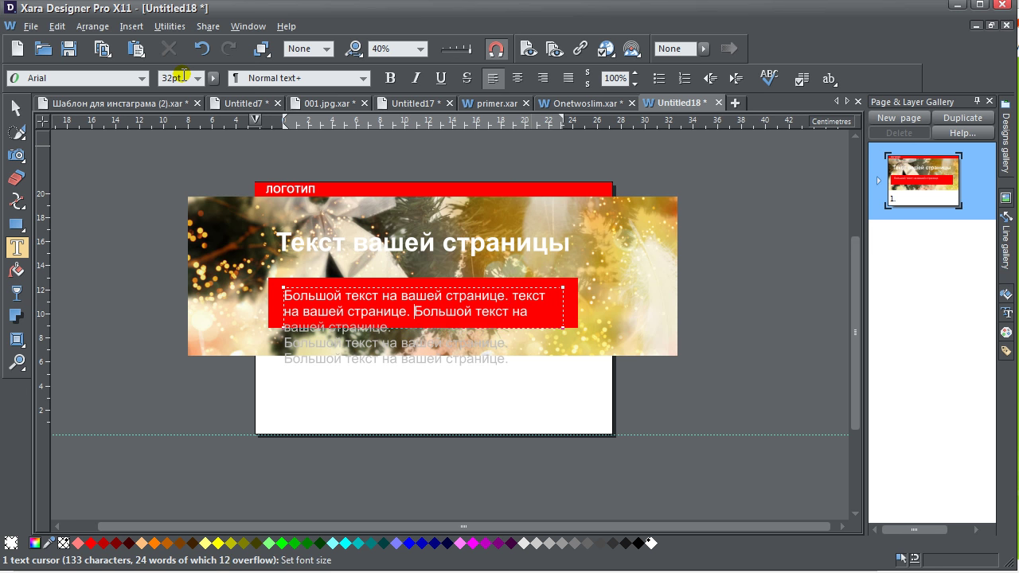
{"action": "key", "text": "Delete"}
{"action": "key", "text": "shift+Down"}
{"action": "key", "text": "shift+Down"}
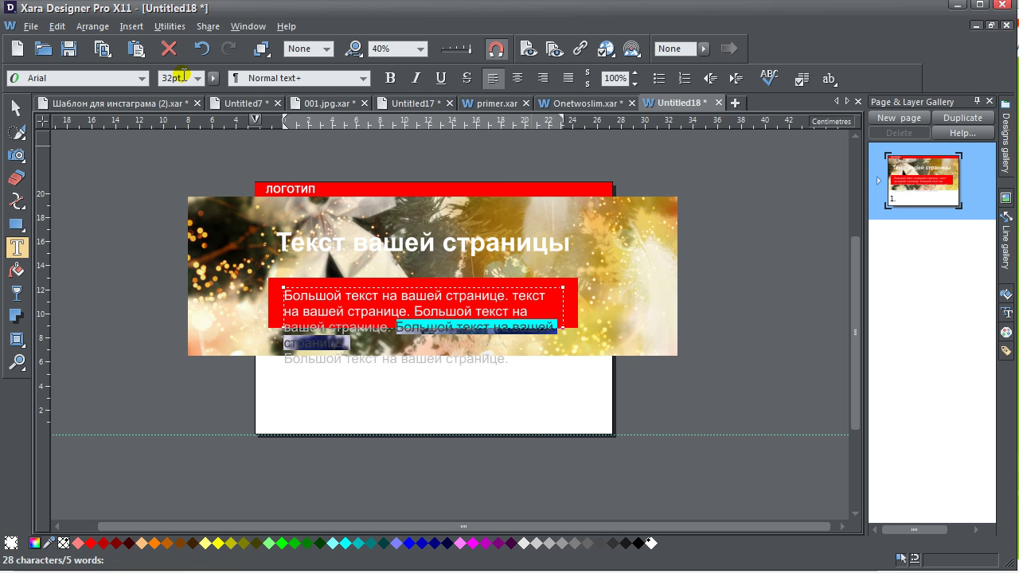
{"action": "key", "text": "Delete"}
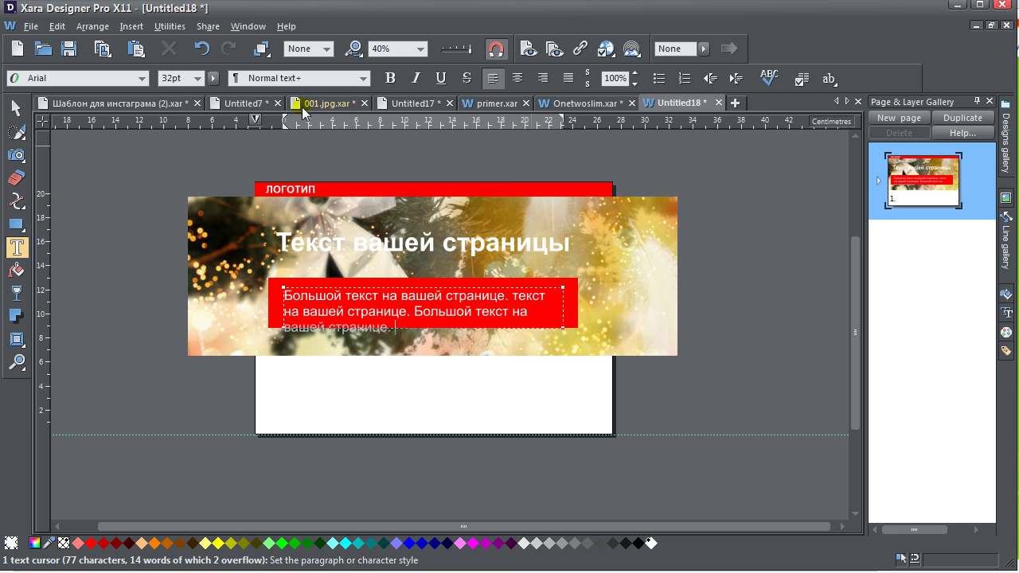
- Enlarge the body text area upward and slightly wider, and centre its text
{"action": "scroll", "coordinate": [410, 275], "scroll_direction": "up", "scroll_amount": 2, "text": "ctrl"}
{"action": "left_click_drag", "start_coordinate": [732, 336], "coordinate": [755, 291]}
{"action": "key", "text": "ctrl+a"}
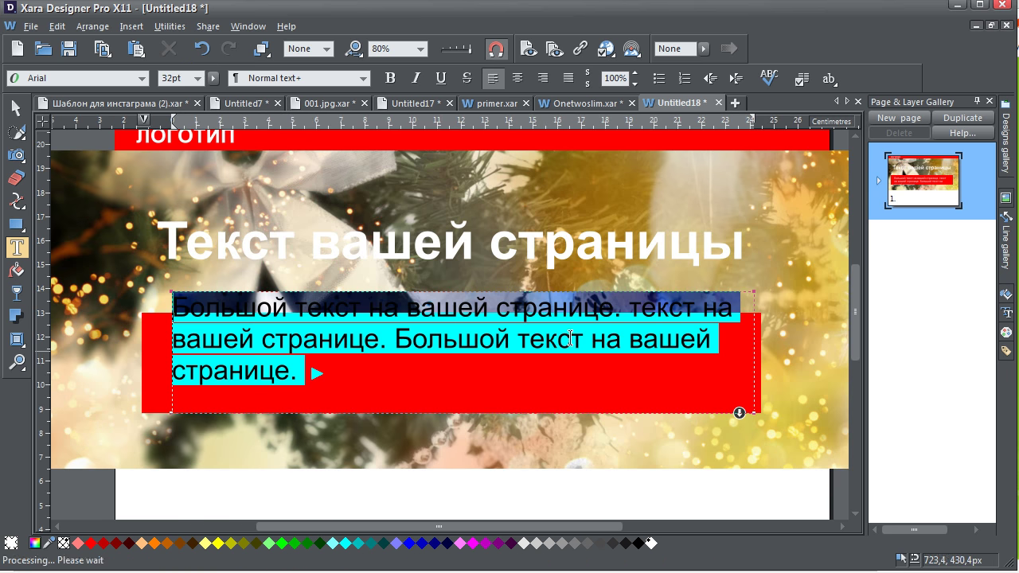
{"action": "left_click", "coordinate": [529, 76]}
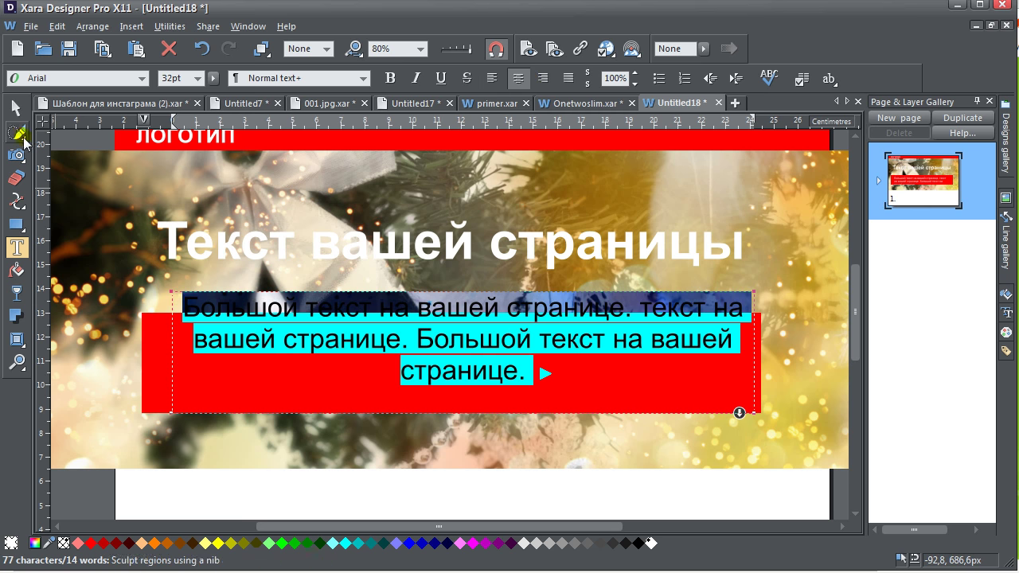
- Stretch the red rectangle's upper edge upward to a height of about 210 px so it backs the whole paragraph
{"action": "left_click", "coordinate": [16, 107]}
{"action": "left_click", "coordinate": [199, 384]}
{"action": "left_click_drag", "start_coordinate": [454, 294], "coordinate": [455, 264]}
- Set the red rectangle's transparency to about 44.5% and deselect it
{"action": "left_click", "coordinate": [16, 293]}
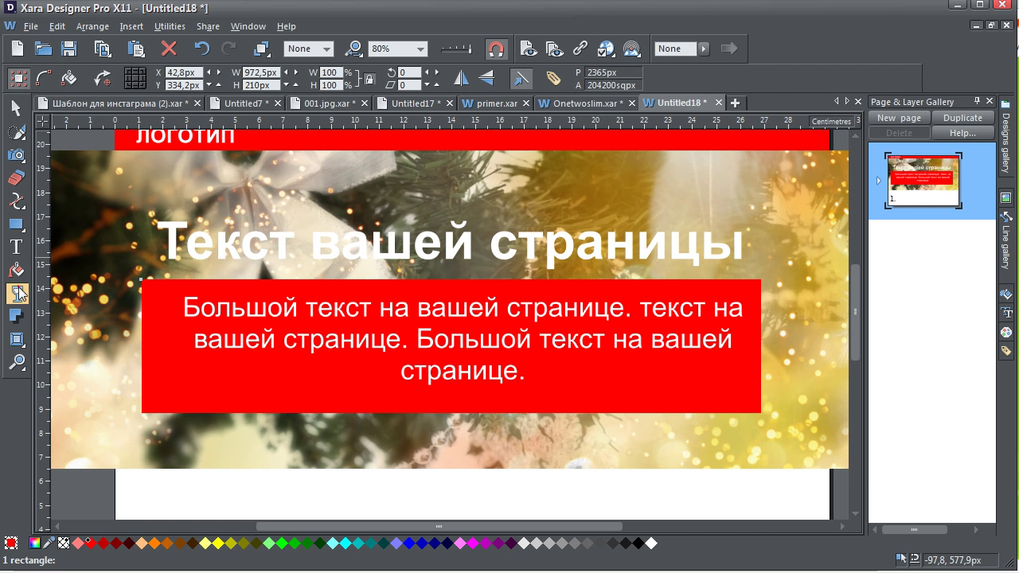
{"action": "left_click_drag", "start_coordinate": [451, 80], "coordinate": [492, 80]}
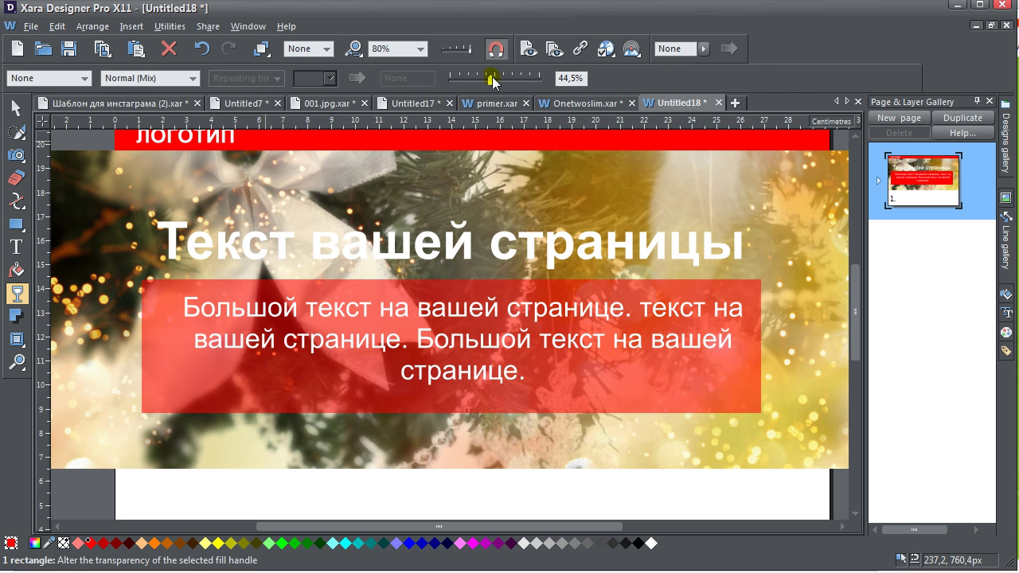
{"action": "left_click", "coordinate": [16, 107]}
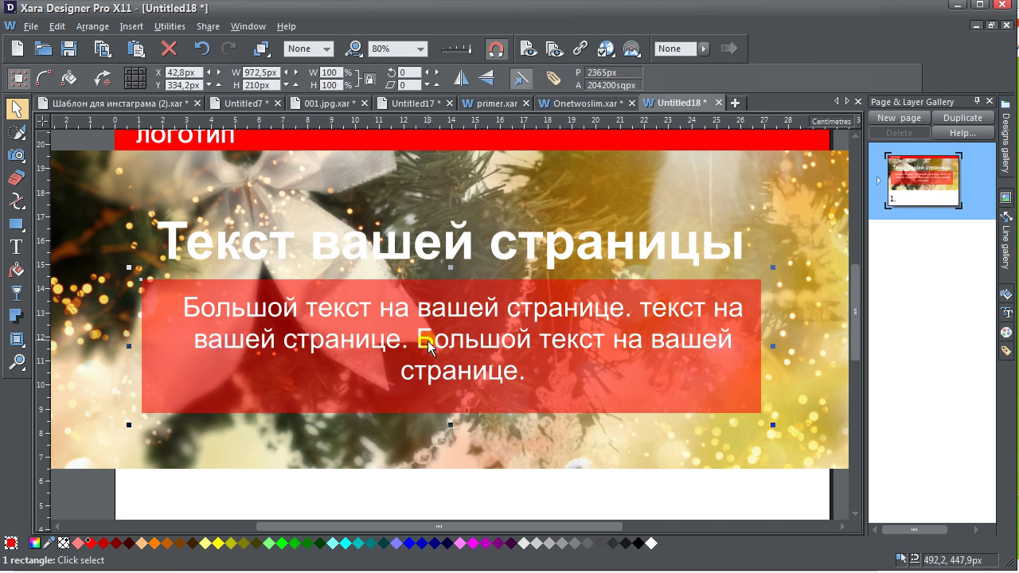
{"action": "scroll", "coordinate": [427, 346], "scroll_direction": "down", "scroll_amount": 3}
{"action": "left_click_drag", "start_coordinate": [504, 357], "coordinate": [472, 334]}
{"action": "left_click", "coordinate": [468, 444]}
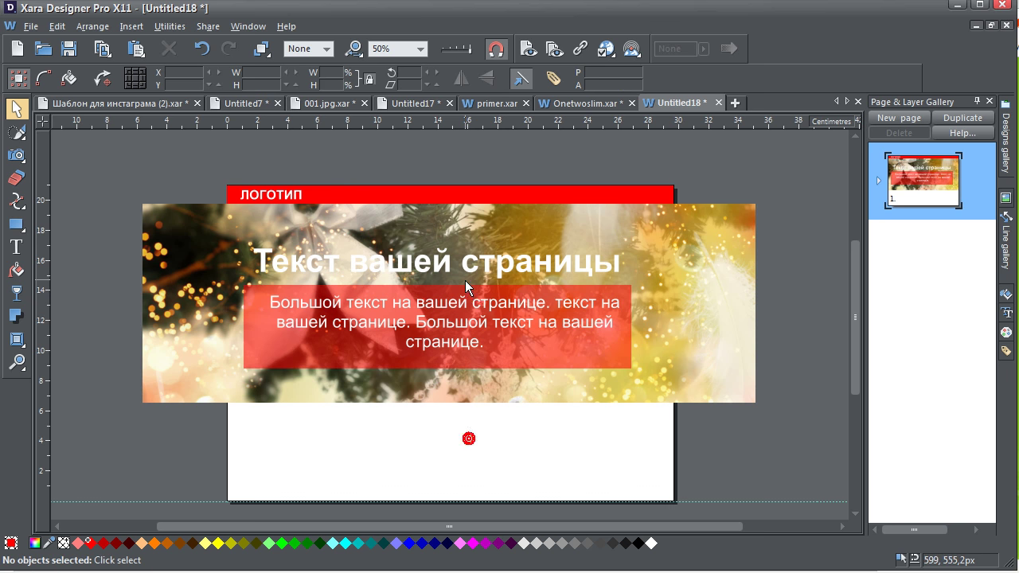
- Stretch the transparent red rectangle further upward so that it also covers the headline area
{"action": "scroll", "coordinate": [465, 274], "scroll_direction": "up", "scroll_amount": 4}
{"action": "left_click", "coordinate": [449, 240]}
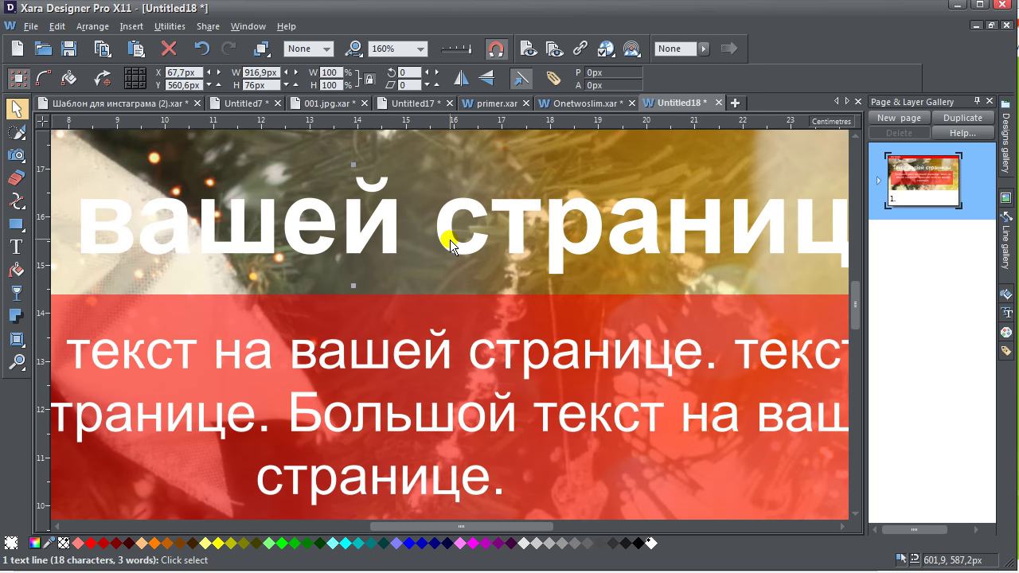
{"action": "scroll", "coordinate": [450, 240], "scroll_direction": "down", "scroll_amount": 2}
{"action": "scroll", "coordinate": [451, 244], "scroll_direction": "down", "scroll_amount": 1}
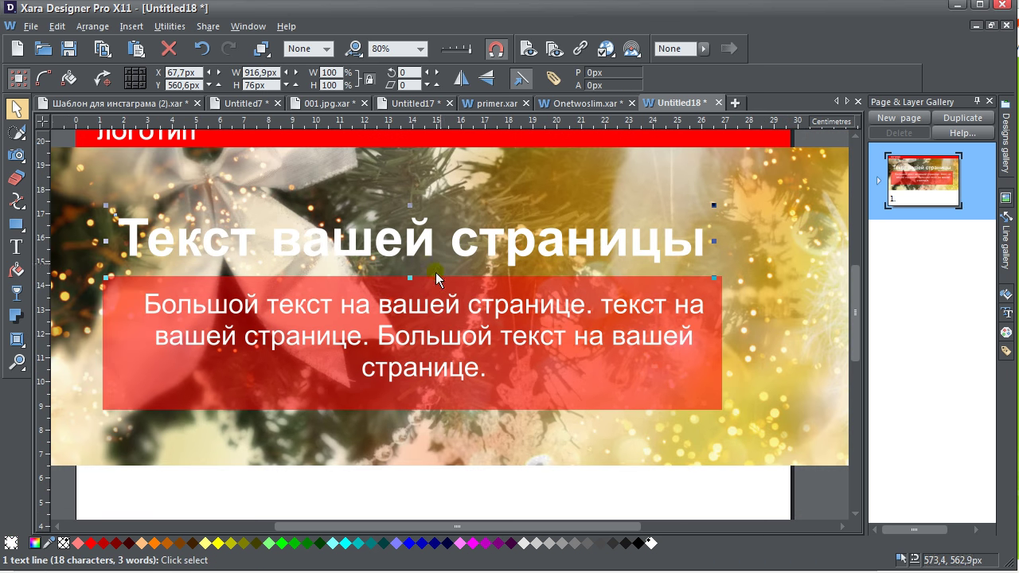
{"action": "left_click", "coordinate": [407, 291]}
{"action": "left_click_drag", "start_coordinate": [409, 278], "coordinate": [415, 209]}
- Select the headline beneath the red rectangle and bring it to the front
{"action": "left_click", "coordinate": [415, 236]}
{"action": "left_click", "coordinate": [413, 248], "text": "alt"}
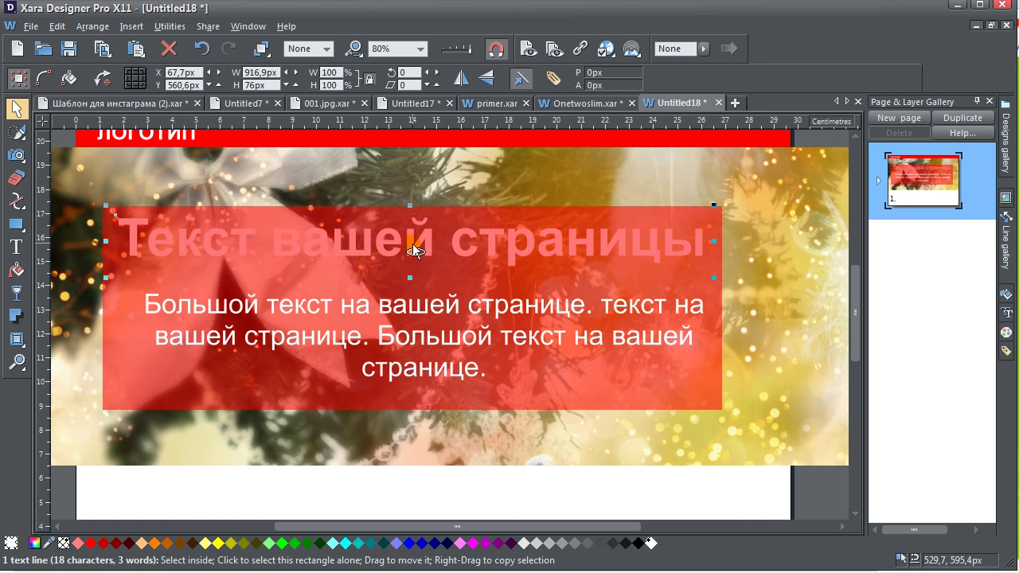
{"action": "scroll", "coordinate": [398, 273], "scroll_direction": "down", "scroll_amount": 2}
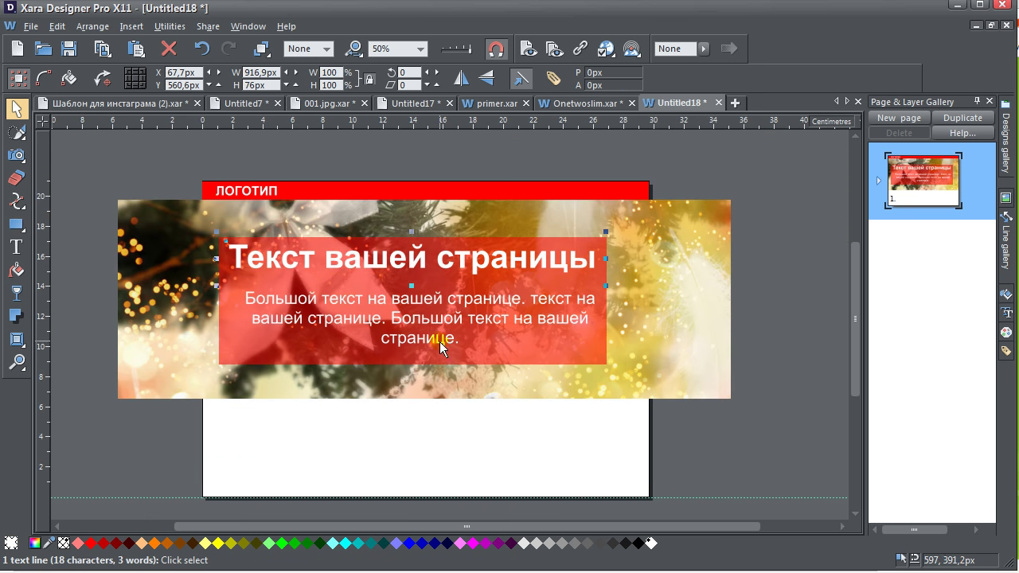